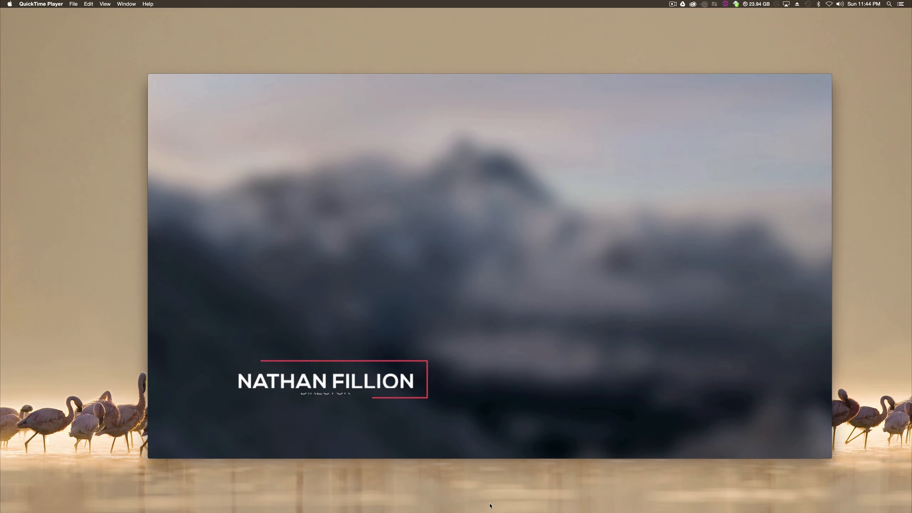
- Review the finished lower-third example animations in QuickTime Player and put the video windows away
mouse_move(490, 386)
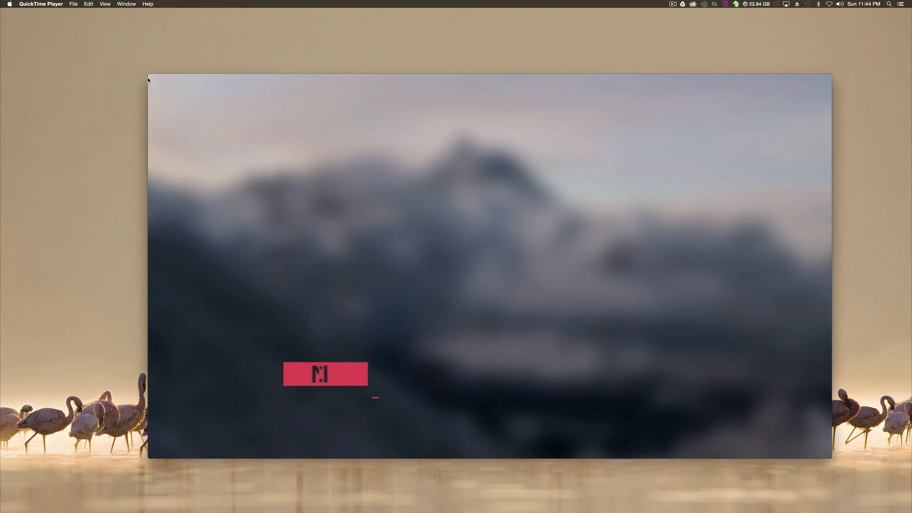
click(160, 78)
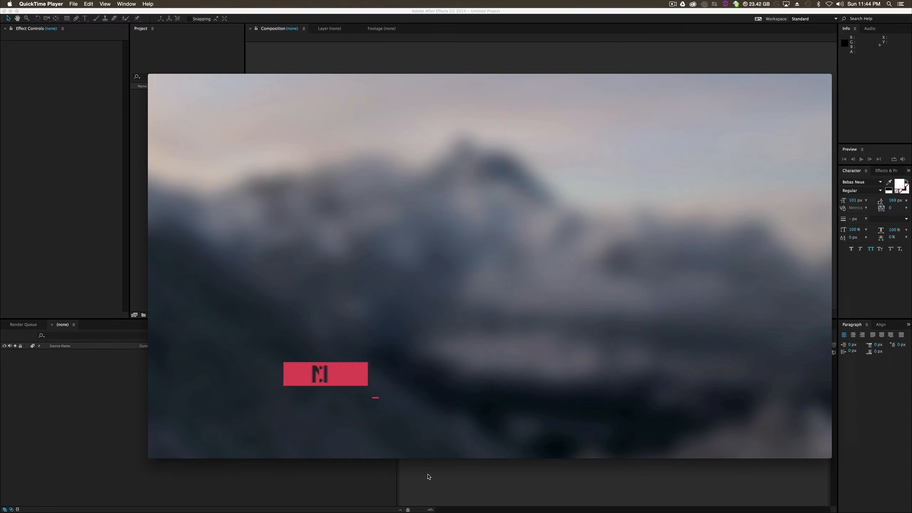
mouse_move(502, 388)
mouse_move(458, 399)
mouse_down()
mouse_move(446, 398)
mouse_move(467, 397)
mouse_move(444, 395)
mouse_up()
click(487, 386)
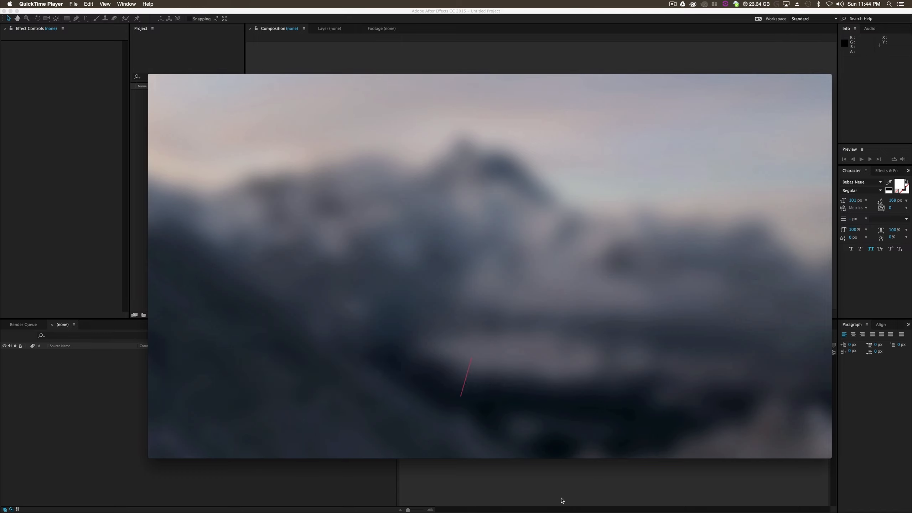
click(153, 78)
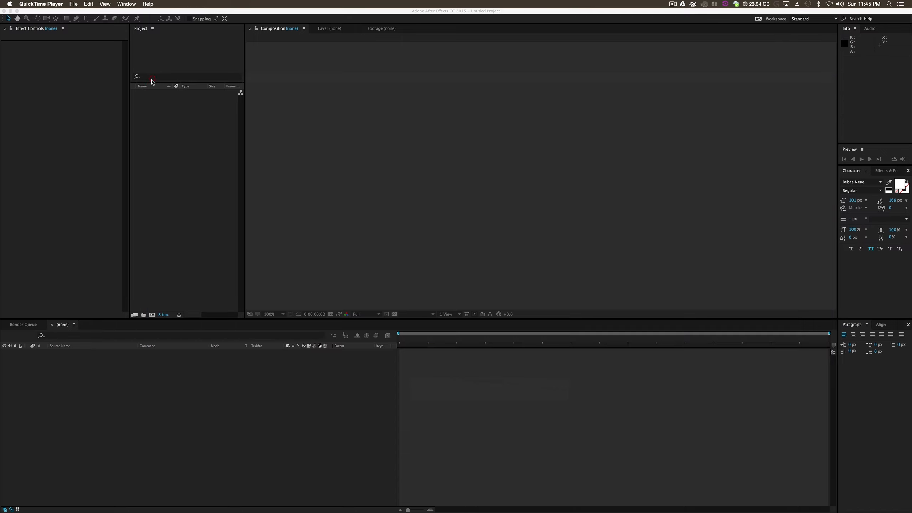
- Switch to After Effects and create a composition named L3_1 with a duration of 0:00:10:00
click(195, 203)
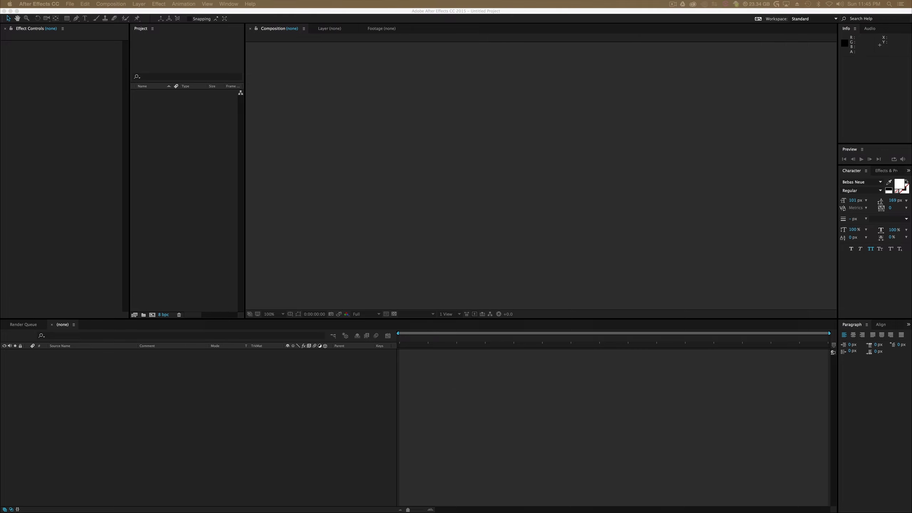
click(164, 183)
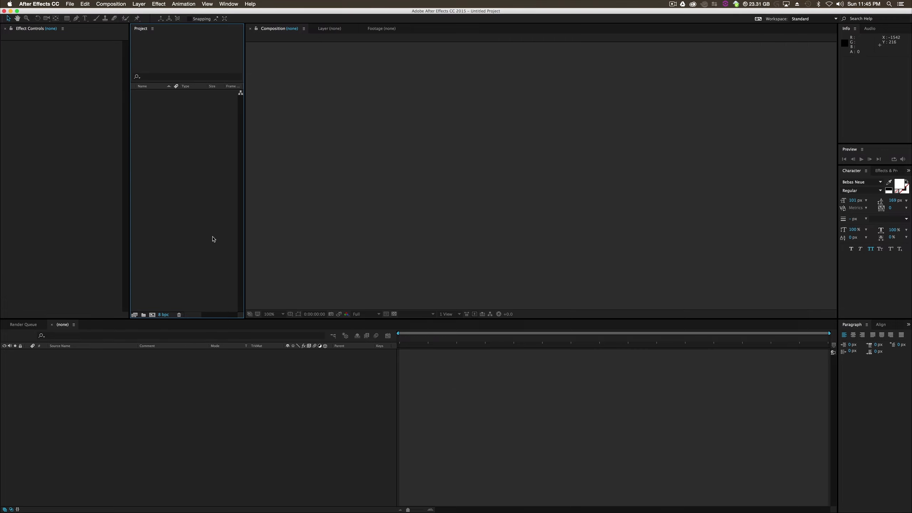
right_click(155, 111)
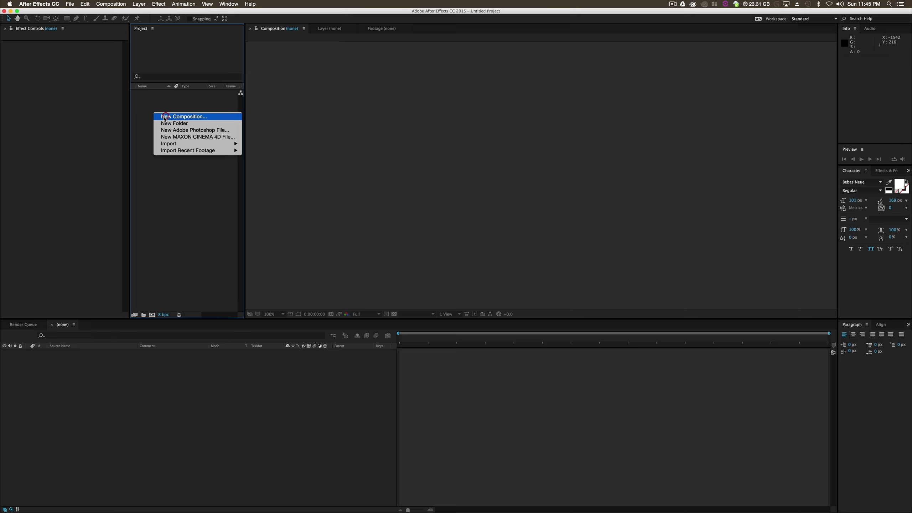
click(162, 116)
text(L3_1)
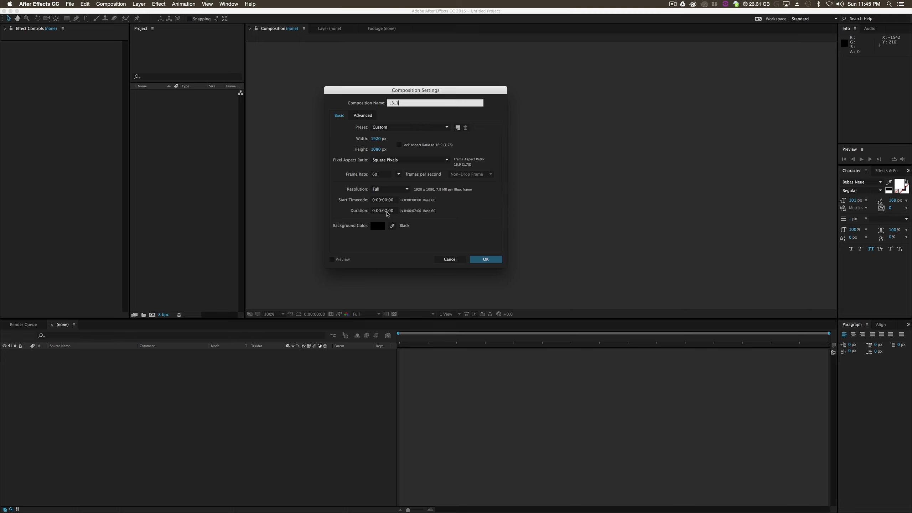
click(383, 214)
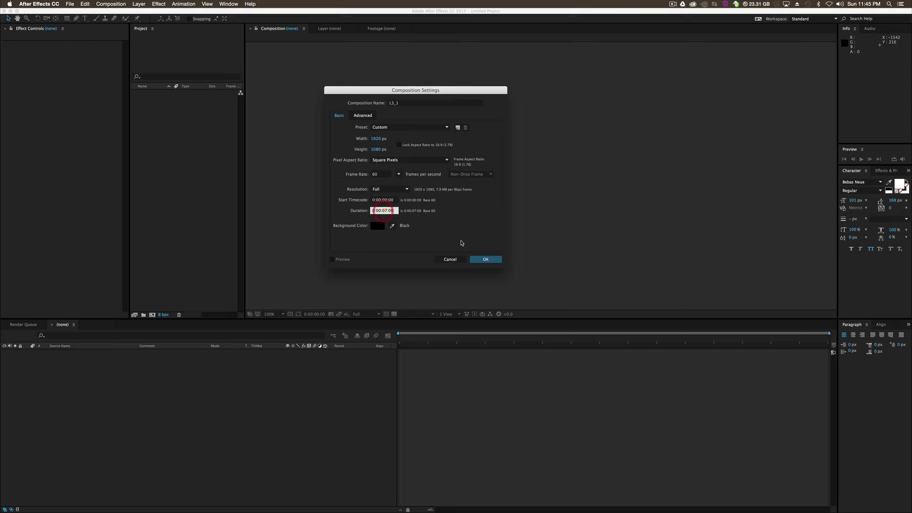
text(1000)
key(Return)
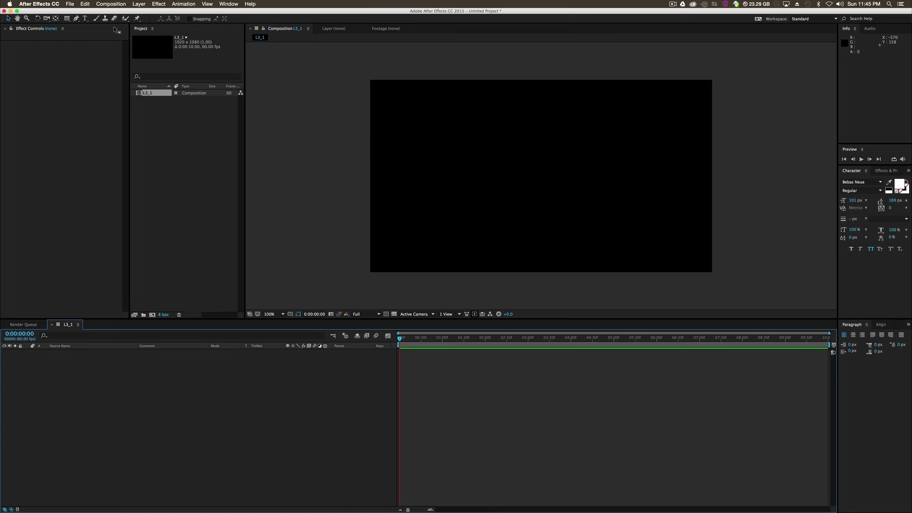
- Set up the Pen tool for drawing a filled shape in the lower part of the frame, with the stroke set to None
click(77, 19)
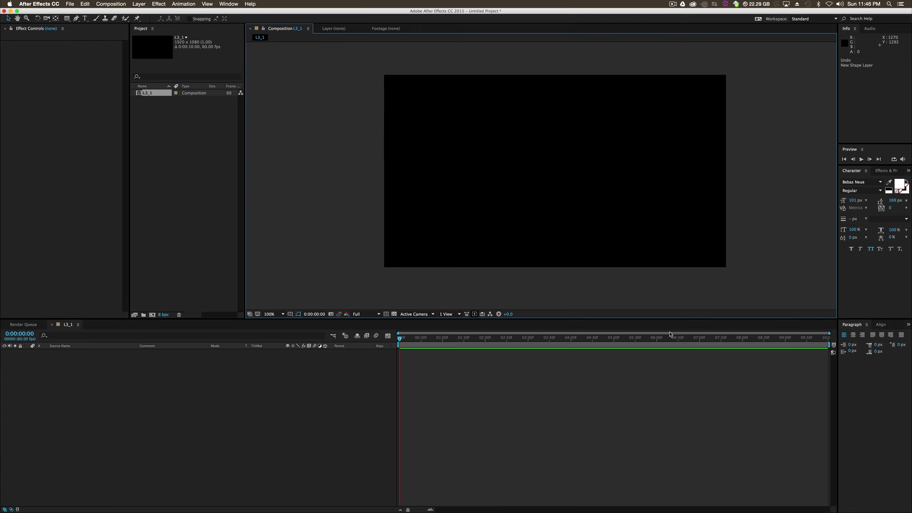
scroll(585, 259, up, 1)
key(h)
drag(576, 259, 584, 147)
key(v)
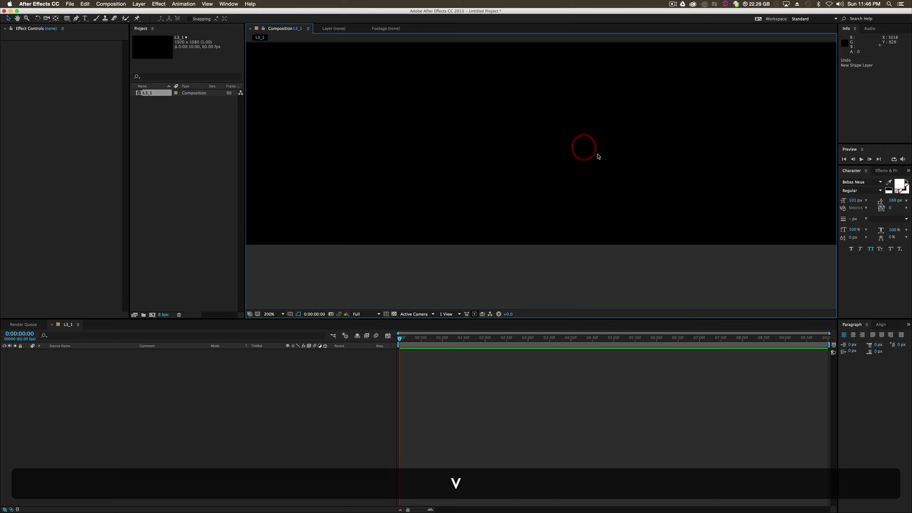
click(77, 19)
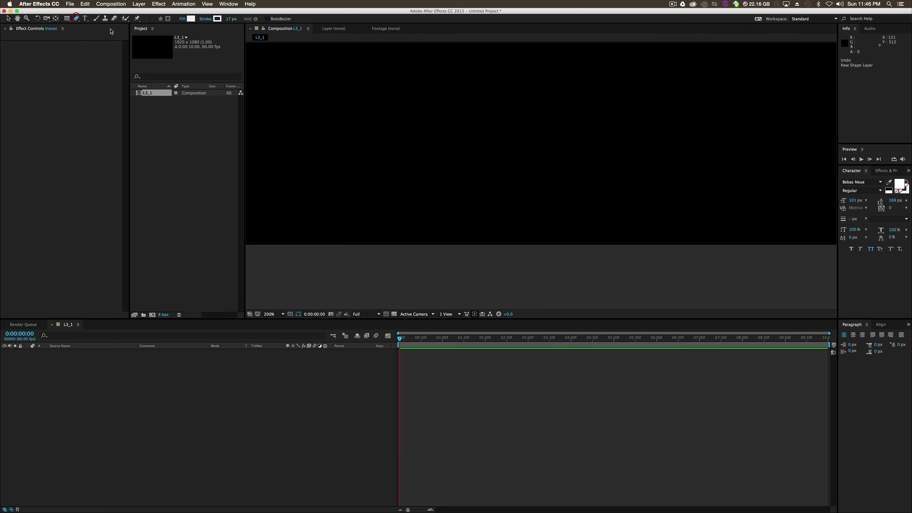
click(218, 19)
click(439, 134)
drag(379, 0, 380, 85)
click(346, 99)
click(401, 140)
- Draw a closed four-point slanted parallelogram in the lower middle of the composition, with level top and bottom edges
click(587, 134)
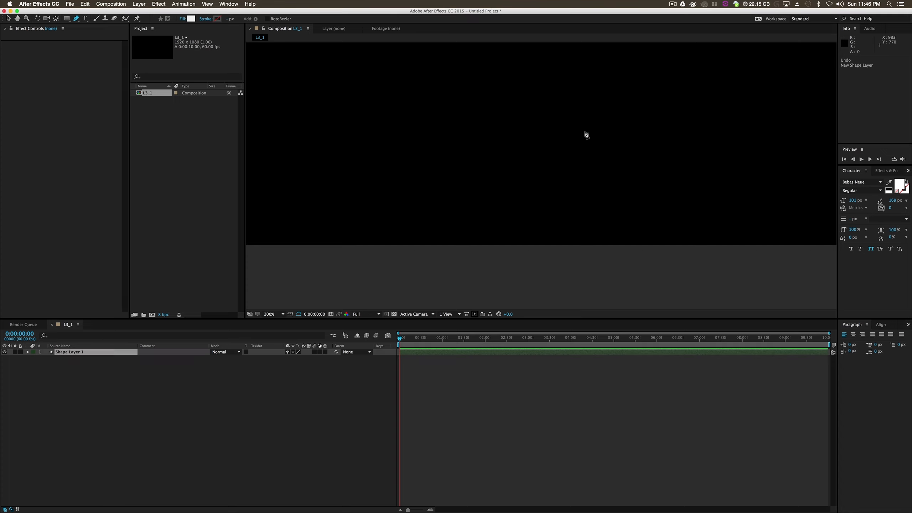
shift+click(553, 134)
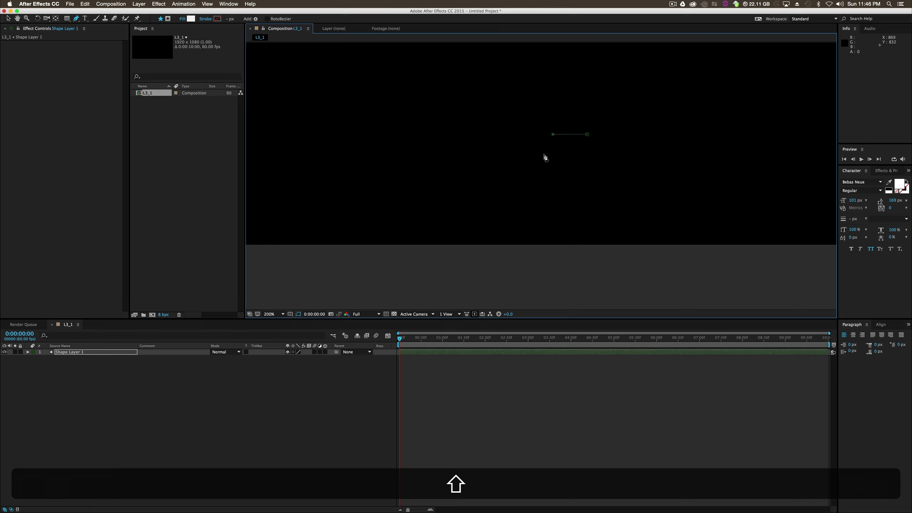
click(521, 209)
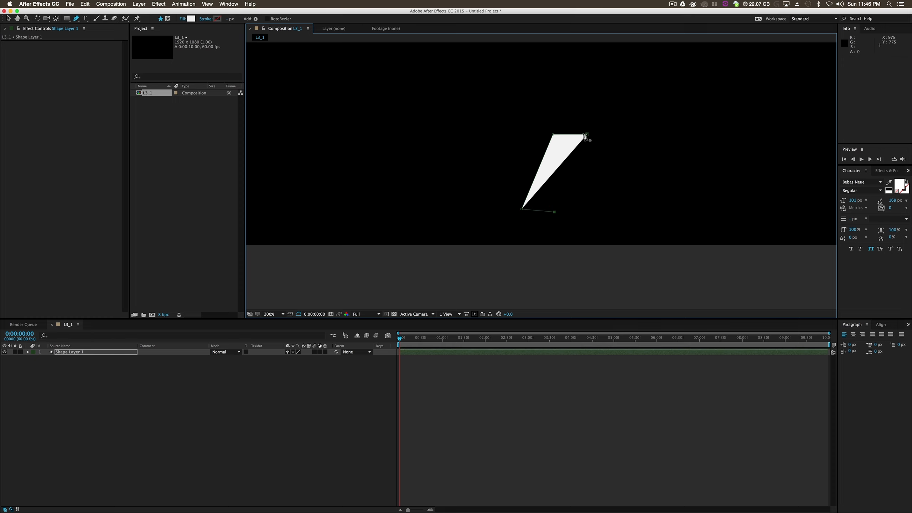
click(555, 212)
drag(553, 212, 554, 209)
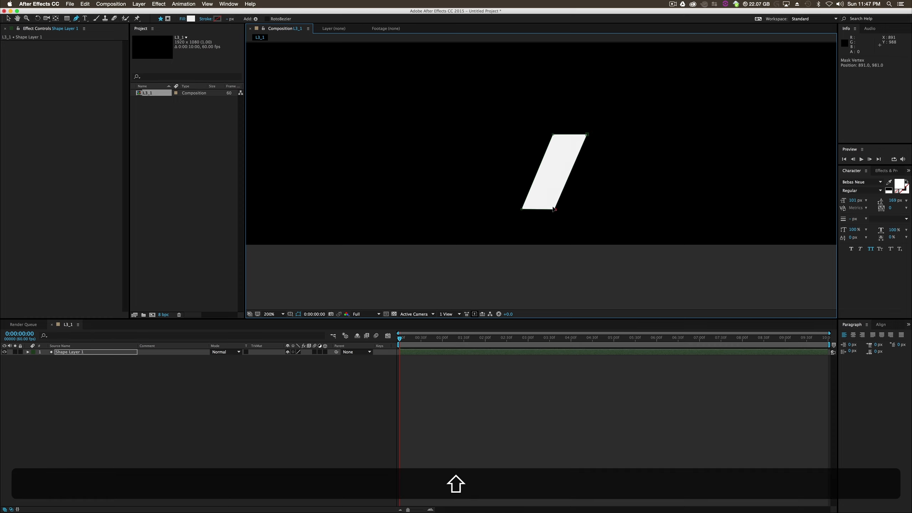
- Move the parallelogram's two right corners inward to form a thin slanted bar, undo the stray extra point and deselect the shape
drag(586, 134, 561, 136)
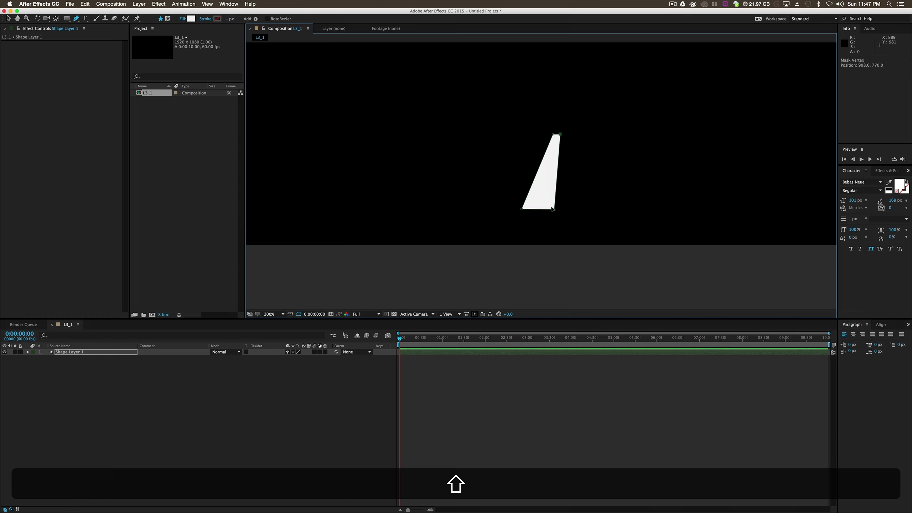
drag(554, 209, 527, 209)
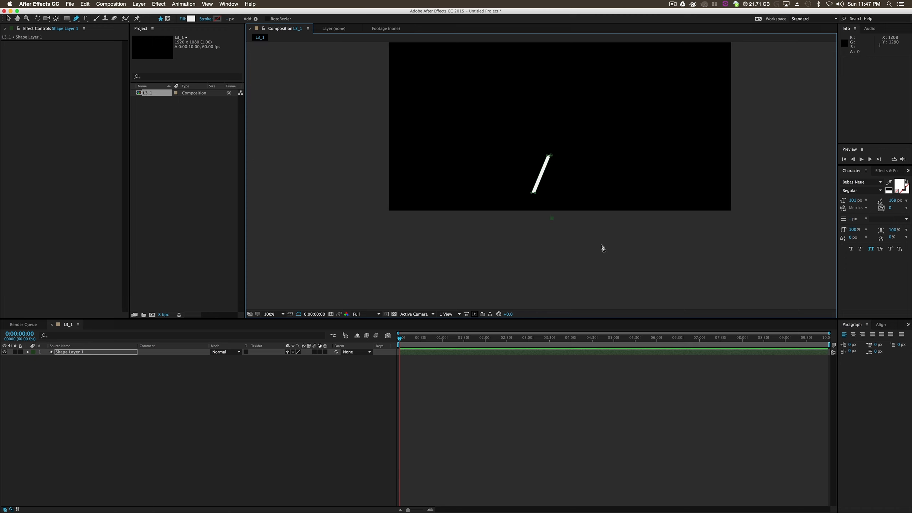
key(super+z)
click(9, 18)
click(447, 234)
click(591, 239)
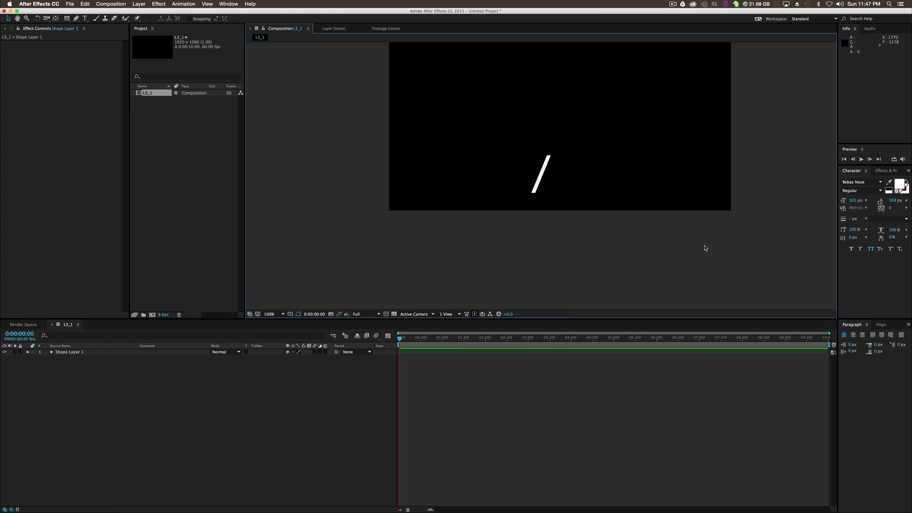
- Move the slanted bar's anchor point from the composition centre to the middle of the bar with the Pan Behind tool
key(.)
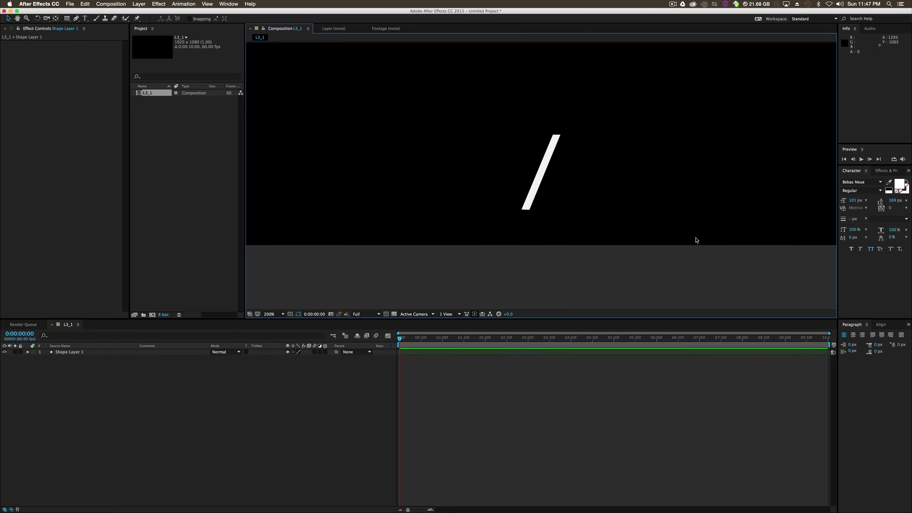
key(h)
drag(629, 190, 649, 249)
key(v)
click(555, 238)
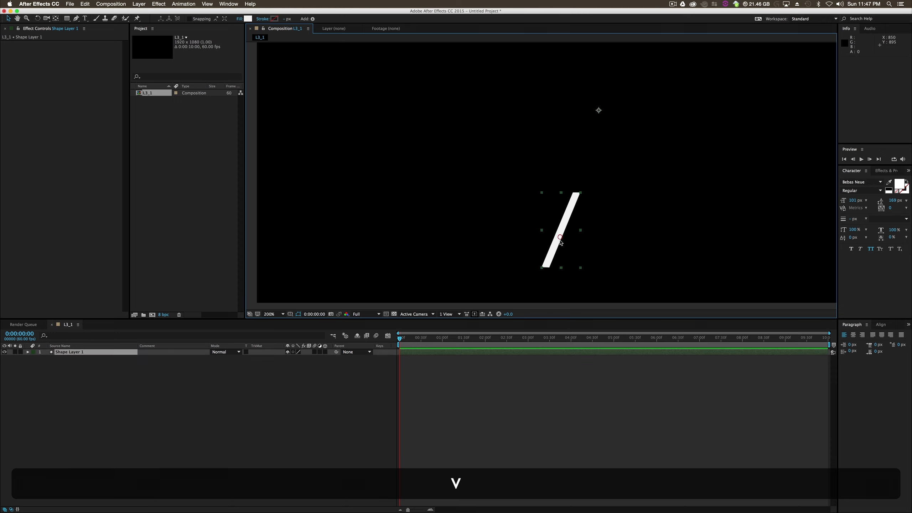
click(58, 19)
drag(599, 110, 558, 234)
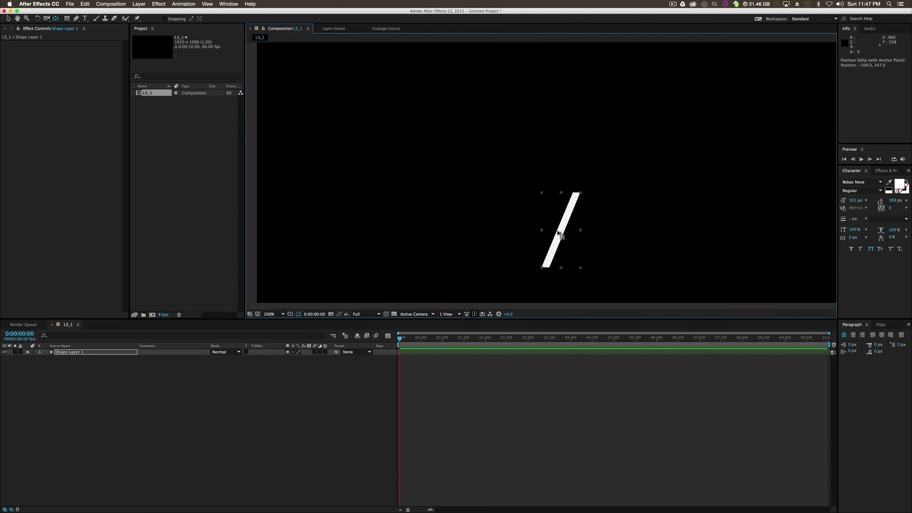
click(647, 255)
key(v)
key(comma)
key(comma)
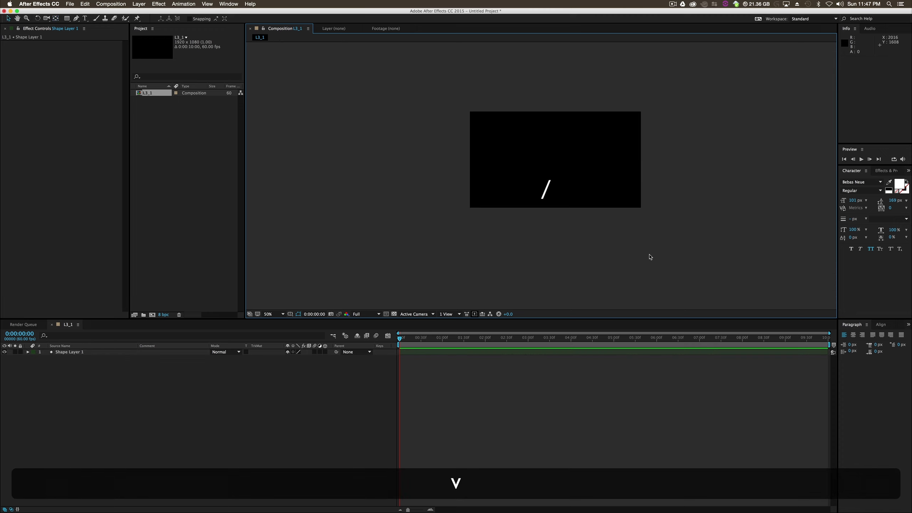
key(period)
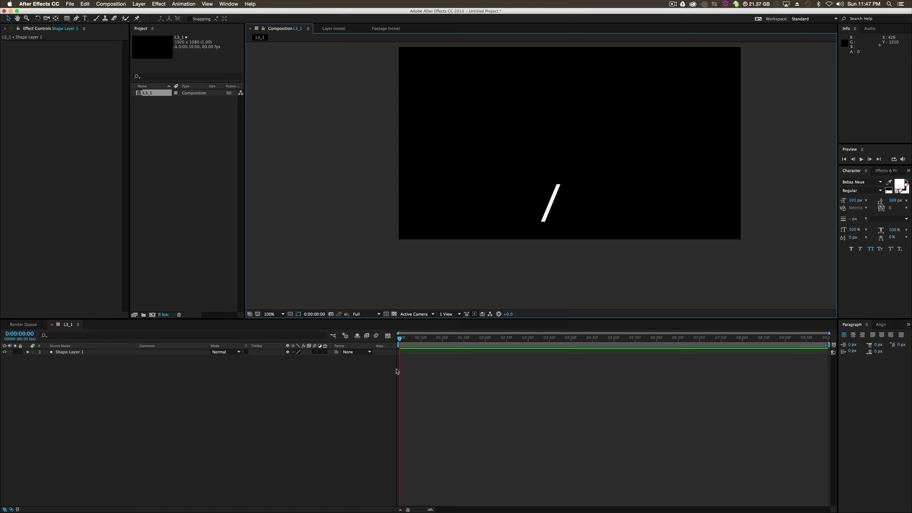
- Keyframe the bar's Position at about 201, 887 at 0:00:01:59 and at about 1347, 887 at 0:00:00:08
click(551, 208)
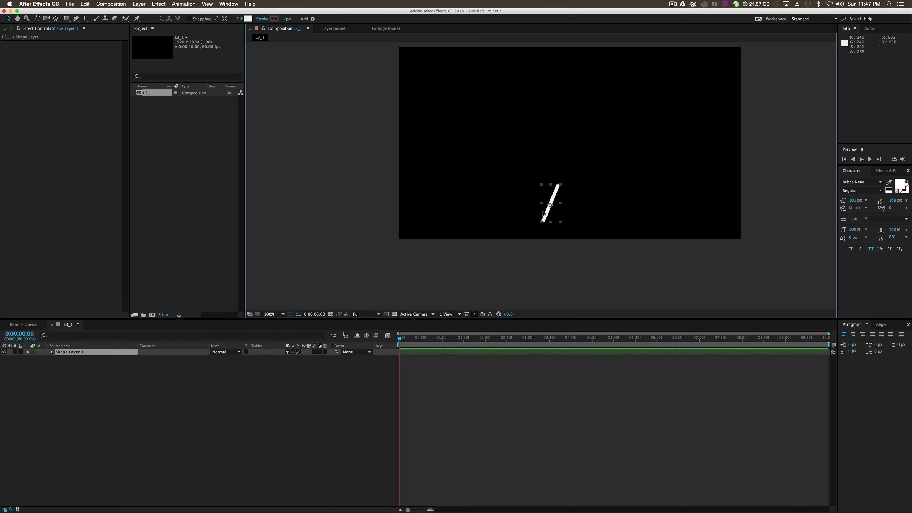
drag(543, 212, 426, 215)
drag(401, 339, 522, 352)
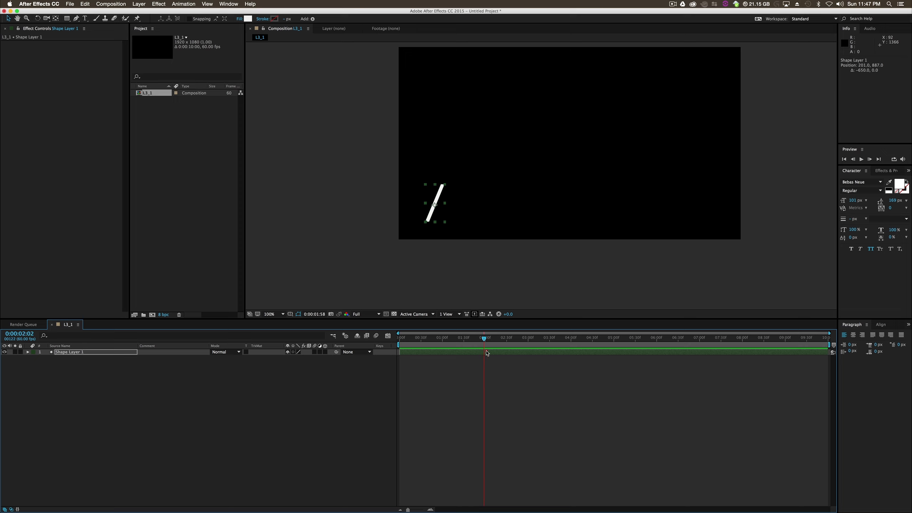
key(p)
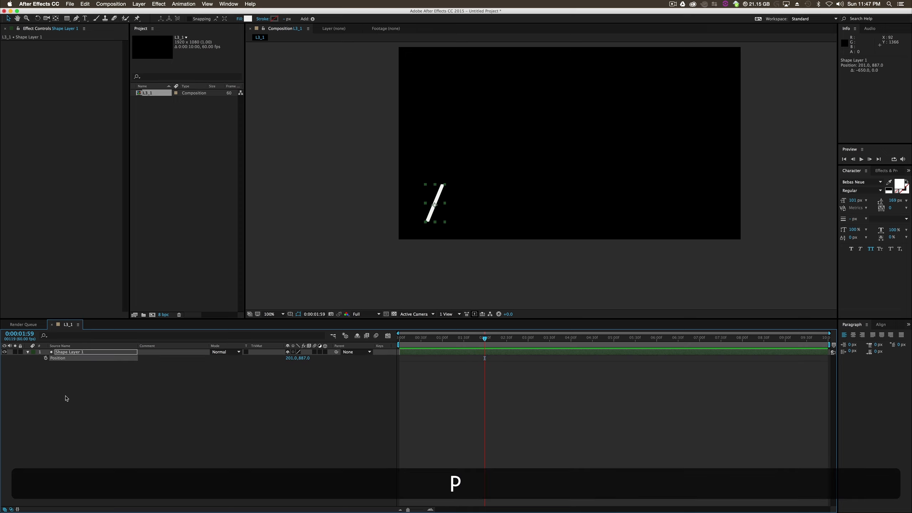
click(45, 357)
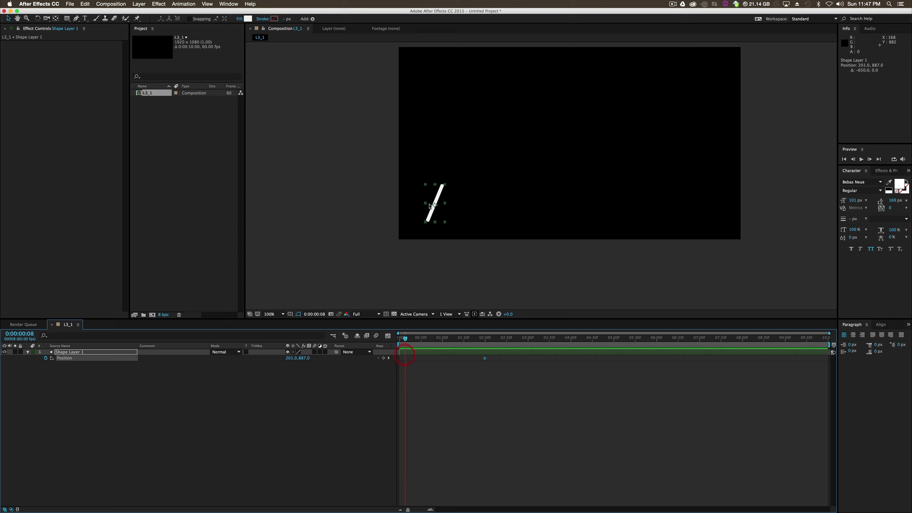
drag(428, 205, 635, 217)
click(438, 367)
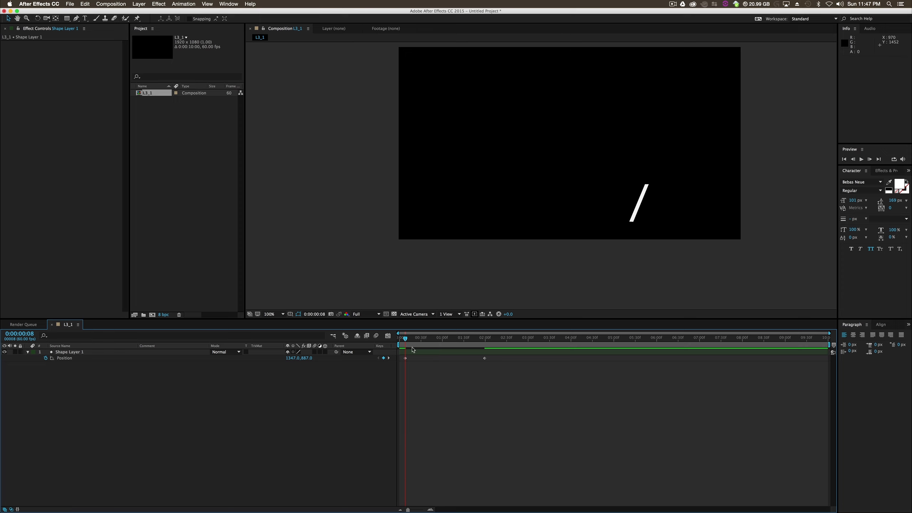
- Shorten the work area to end just after the second Position keyframe and preview the bar's movement
drag(825, 343, 496, 345)
click(861, 159)
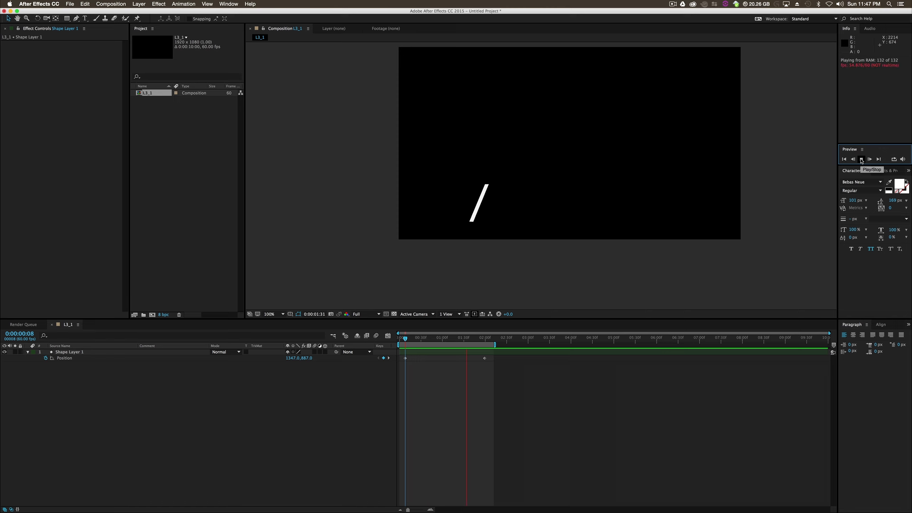
click(420, 402)
- Apply Easy Ease Out to the first Position keyframe and Easy Ease In to the second, and preview the eased motion
right_click(406, 359)
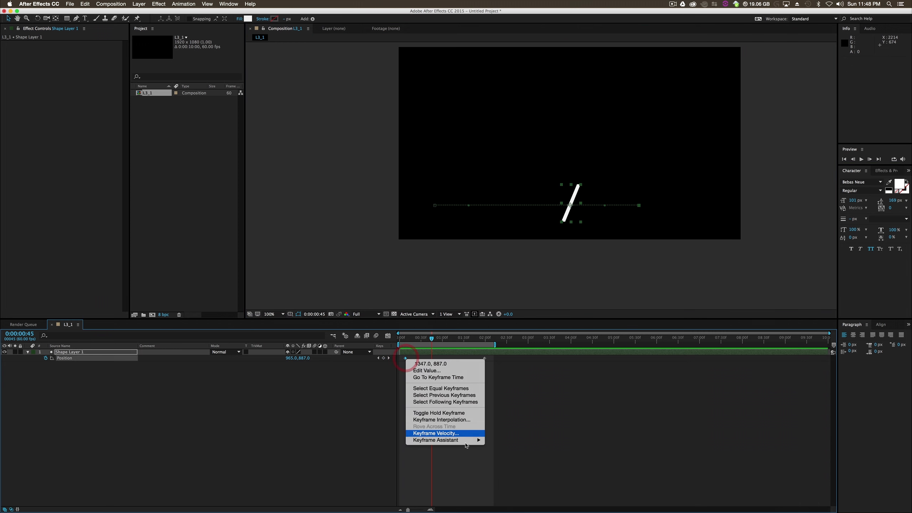
mouse_move(470, 441)
click(537, 467)
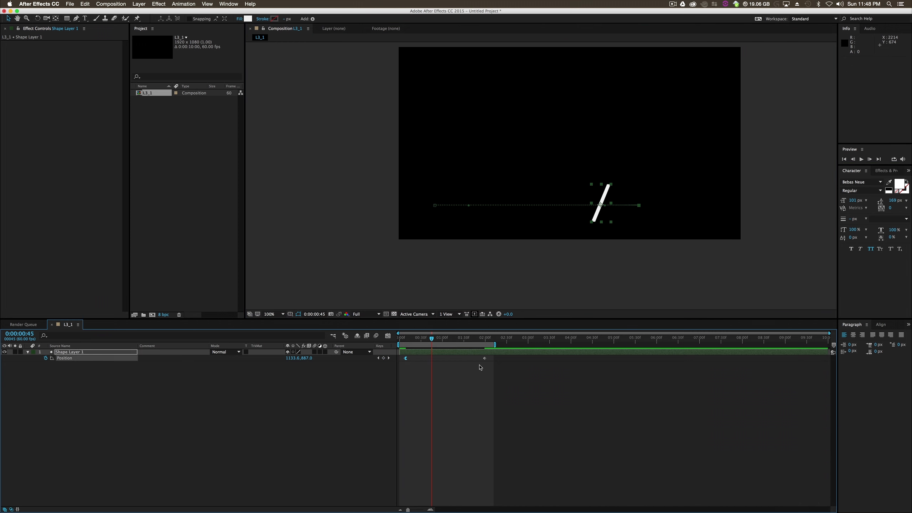
right_click(485, 358)
mouse_move(517, 441)
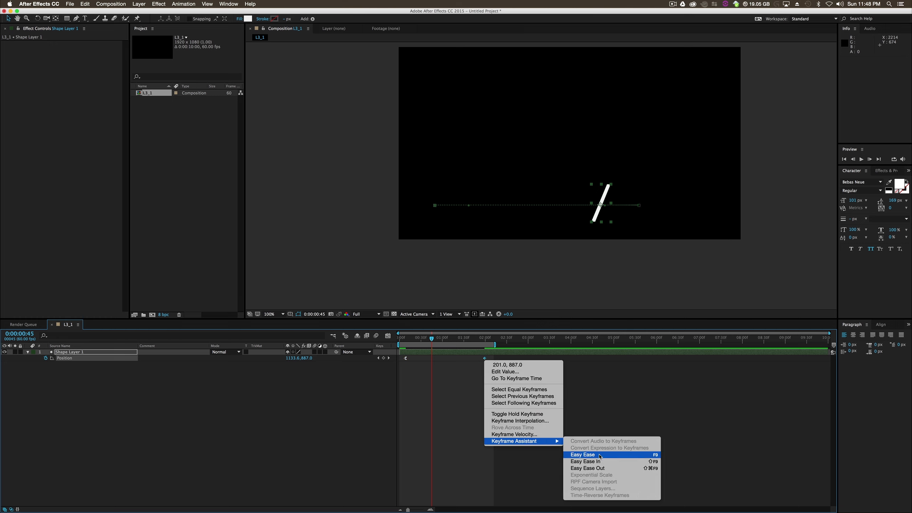
click(600, 460)
click(862, 159)
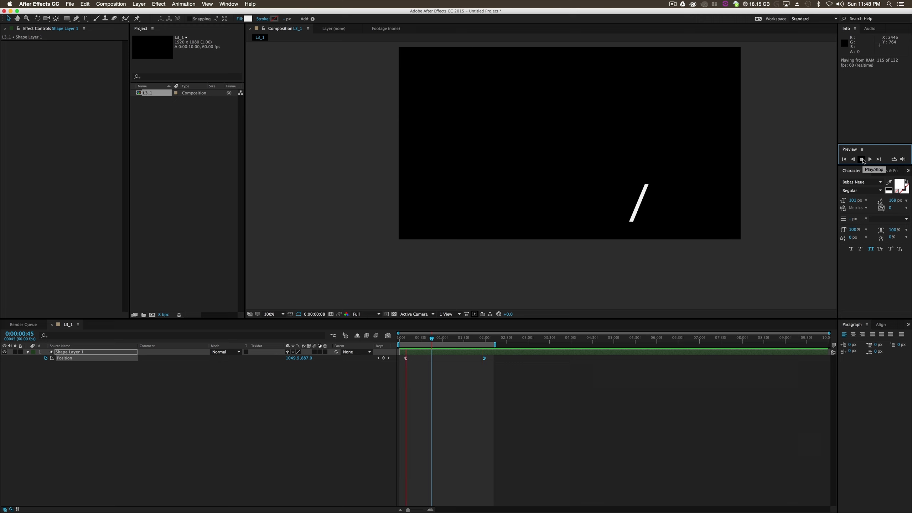
- Move the last Position keyframe earlier to 0:00:01:22 and preview the bar's faster movement
key(space)
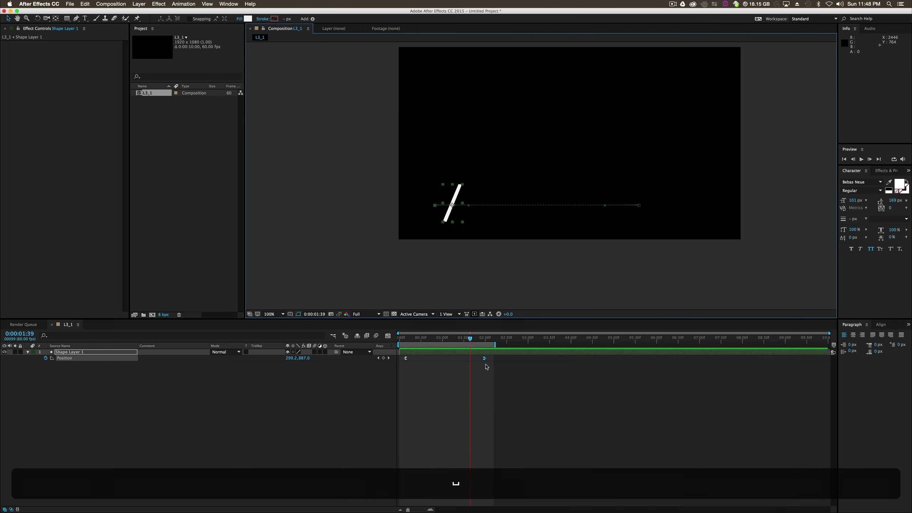
drag(485, 361, 458, 359)
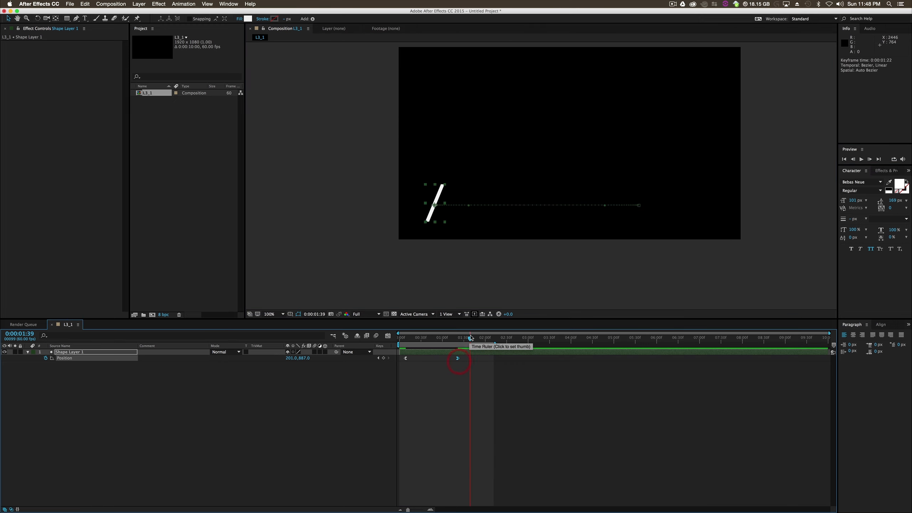
key(Home)
click(861, 160)
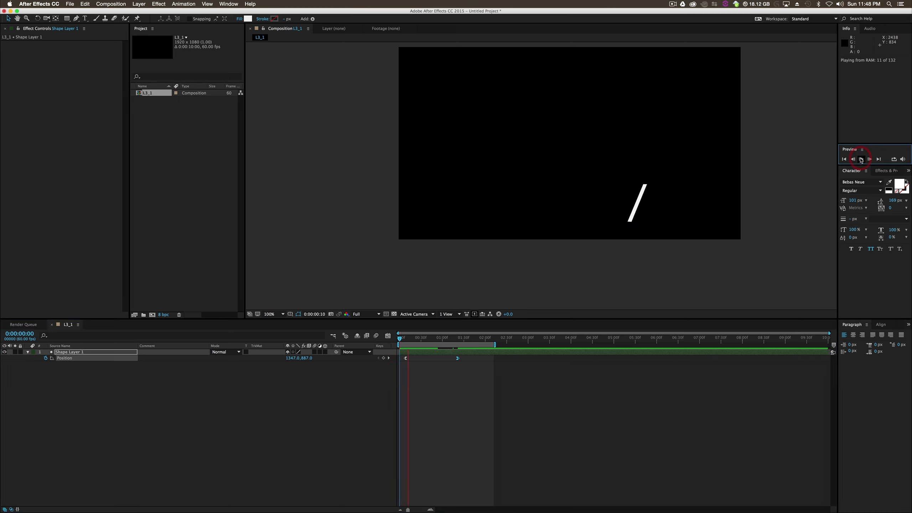
key(space)
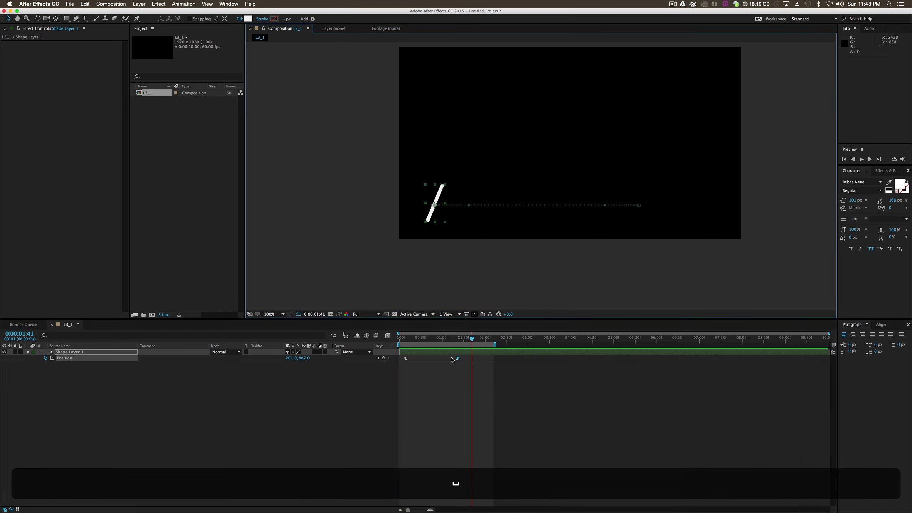
- Increase the ease influence of both Position keyframes in the speed graph and preview the sharper motion
drag(471, 341, 430, 350)
click(463, 398)
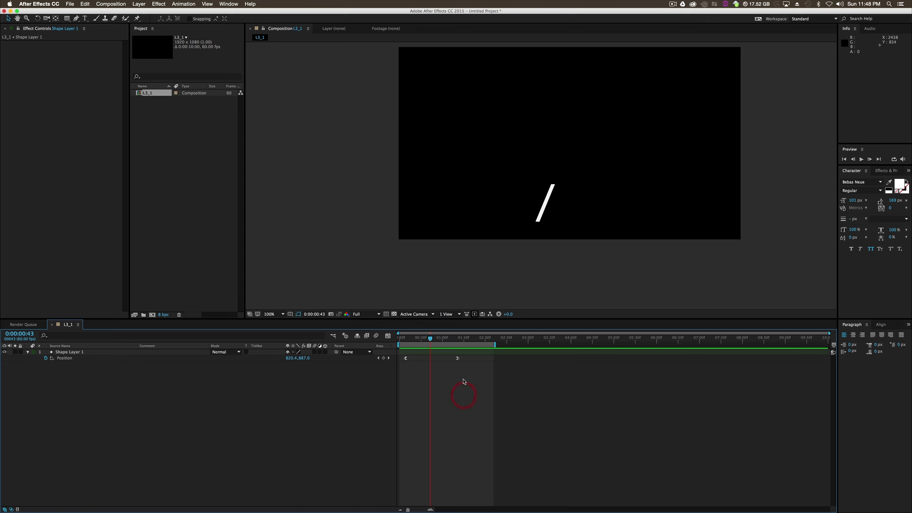
drag(483, 375, 401, 359)
click(388, 336)
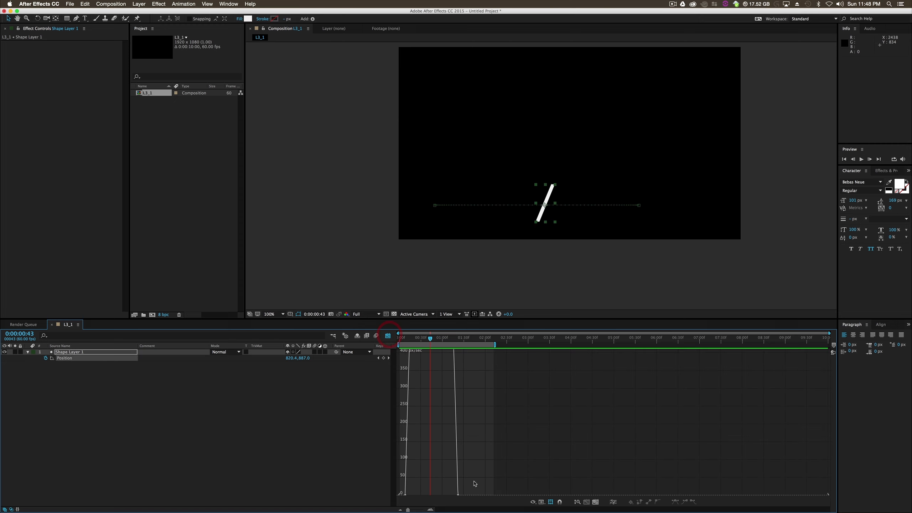
click(457, 494)
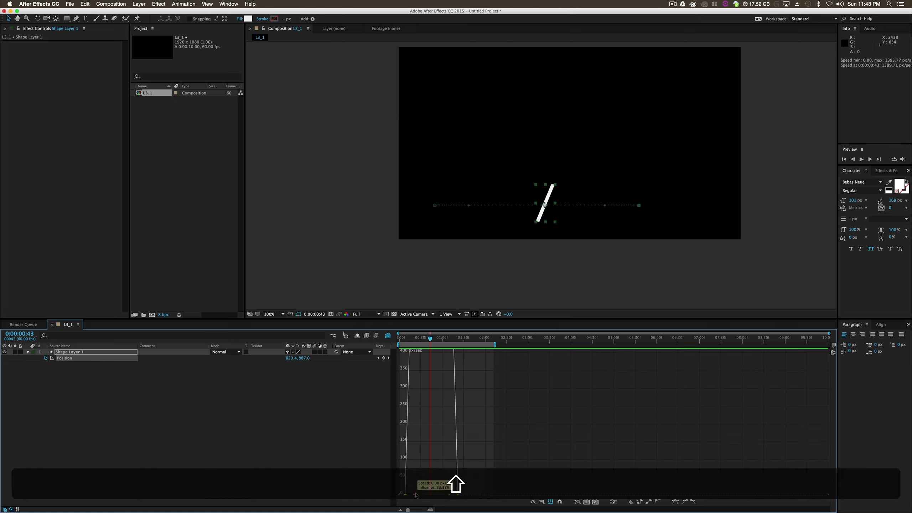
drag(411, 494, 440, 496)
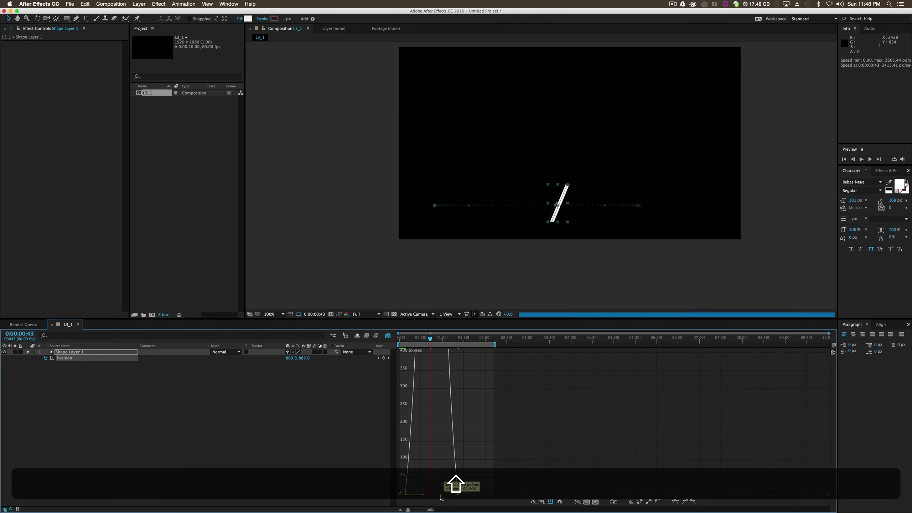
click(388, 335)
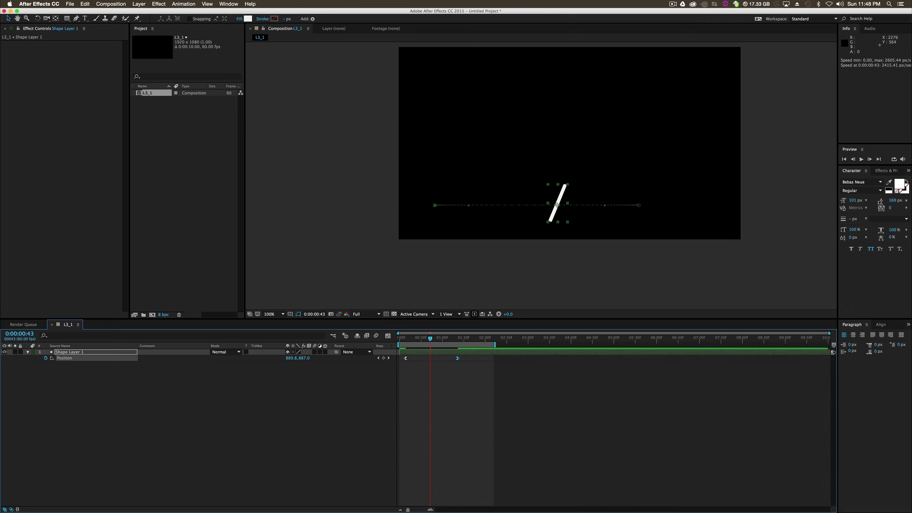
click(861, 159)
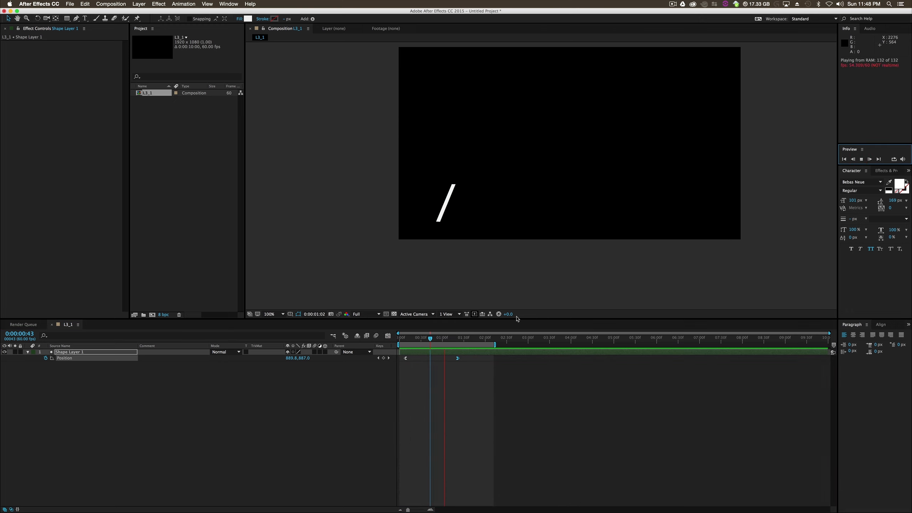
key(space)
- Move the last Position keyframe to 0:00:01:39, deselect it and return to the start of the composition
drag(457, 358, 469, 359)
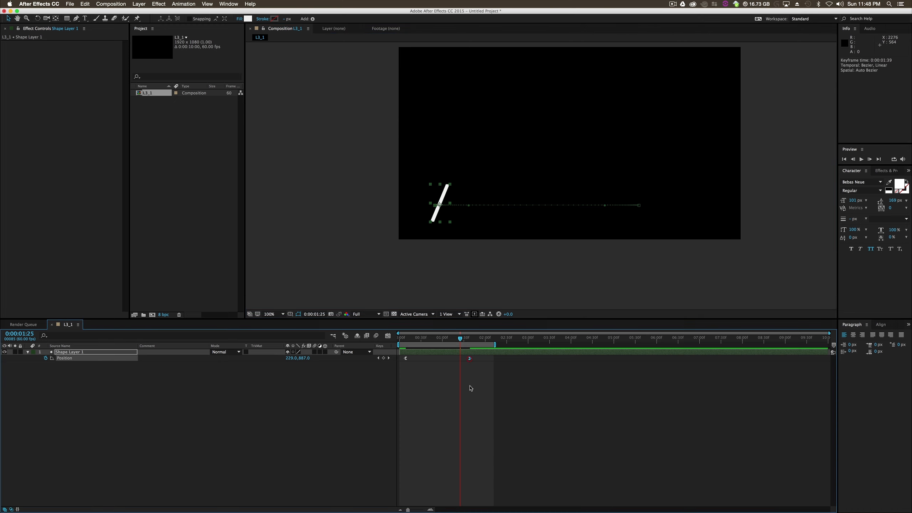
click(472, 384)
key(Home)
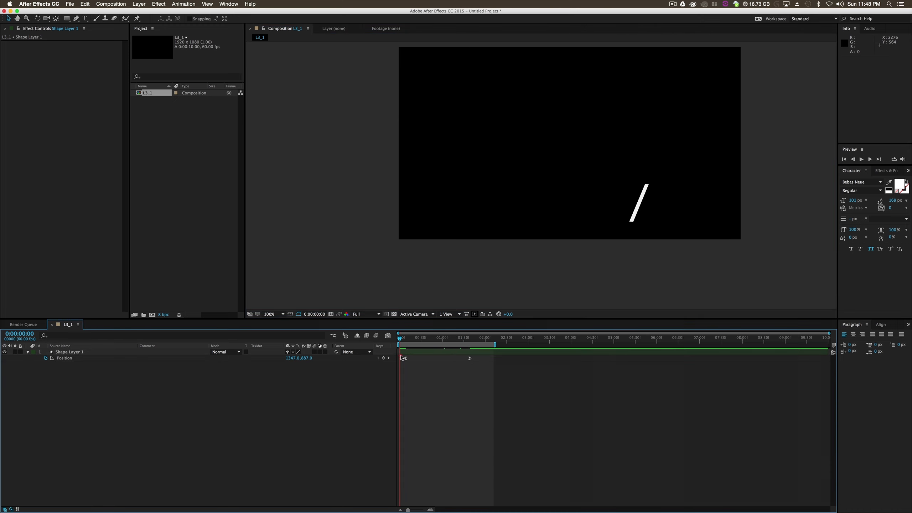
- Keyframe the bar's Opacity at 0% at 0:00:00:49 and at 100% a few frames after it
click(416, 354)
mouse_move(408, 337)
mouse_down()
mouse_move(466, 341)
mouse_move(417, 340)
mouse_up()
key(t)
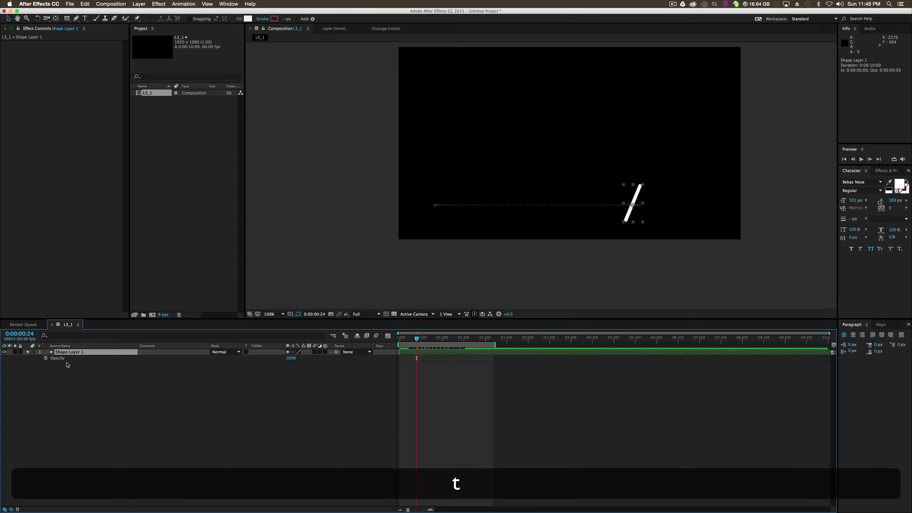
click(46, 358)
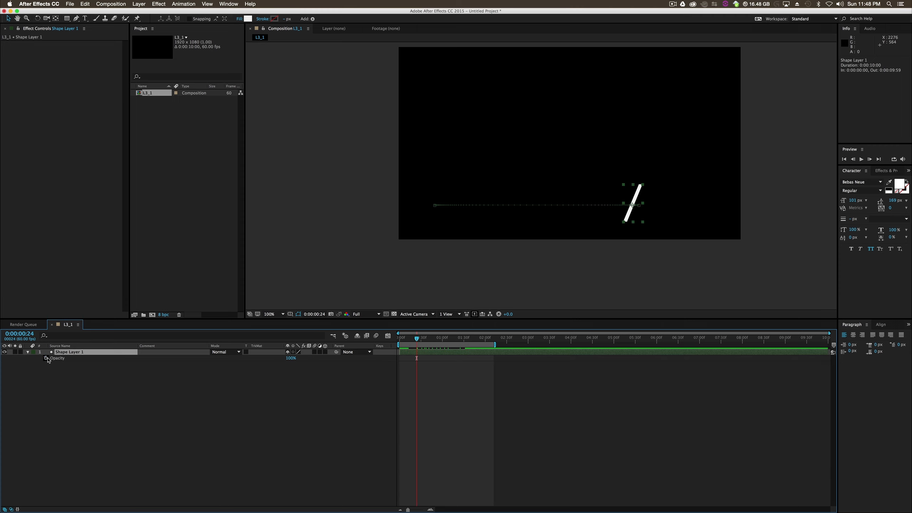
drag(417, 338, 436, 349)
click(414, 339)
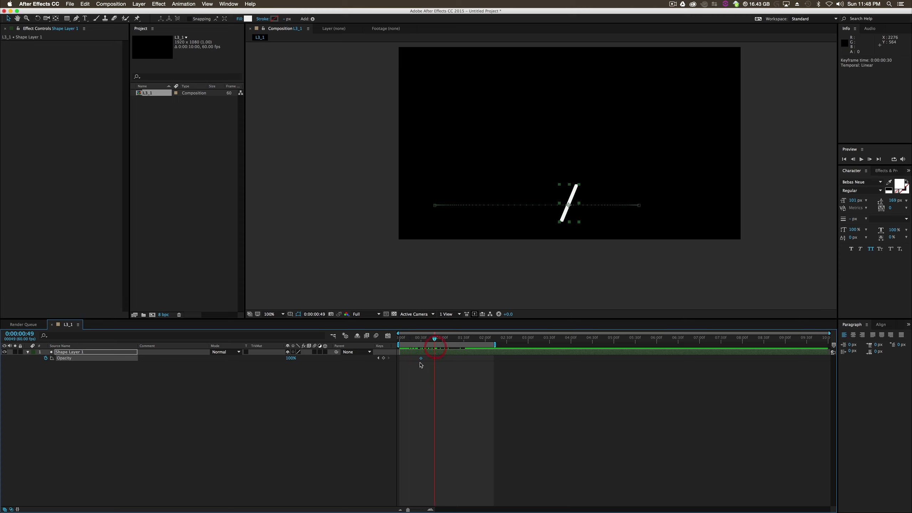
click(441, 359)
drag(288, 357, 195, 366)
drag(424, 364, 444, 358)
- Apply Easy Ease to both Opacity keyframes and preview the bar's fade-in
right_click(435, 359)
mouse_move(496, 439)
click(538, 452)
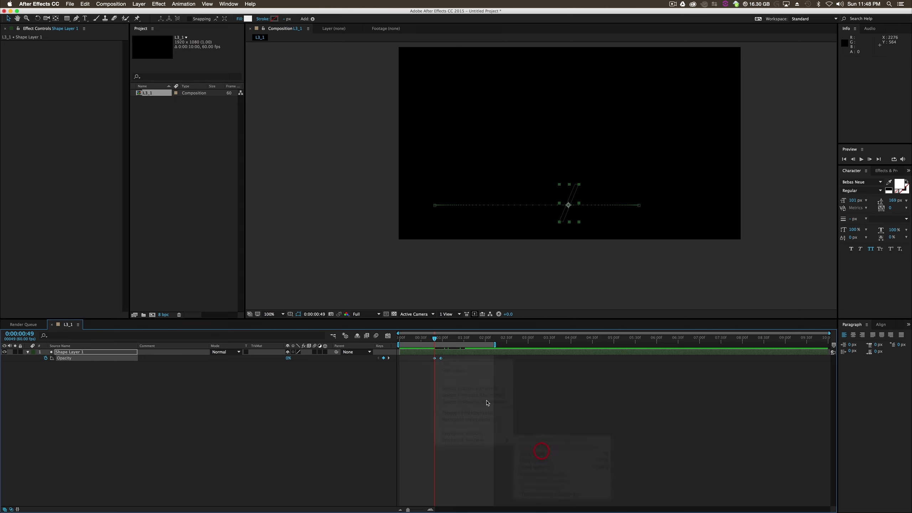
click(862, 161)
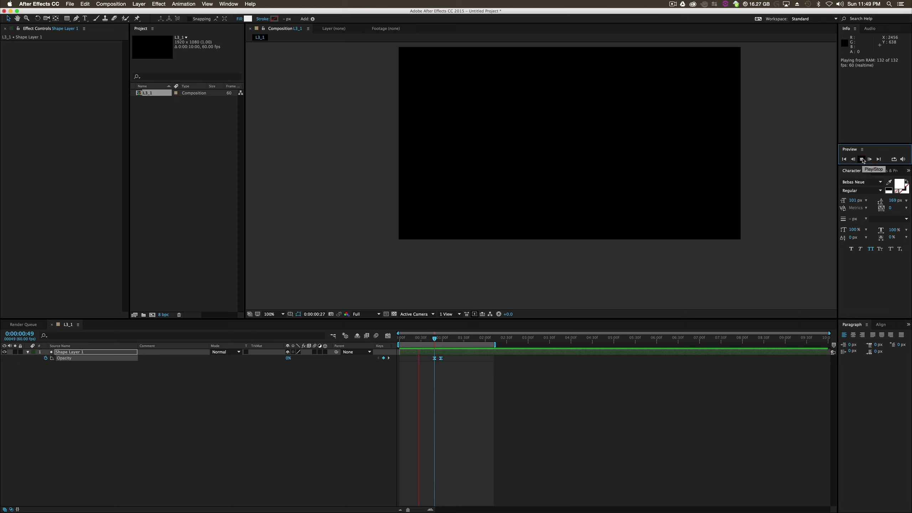
key(space)
- Show all of the bar's keyframes, shift both Opacity keyframes earlier to just after the first Position keyframe, and preview
drag(451, 356, 431, 353)
key(u)
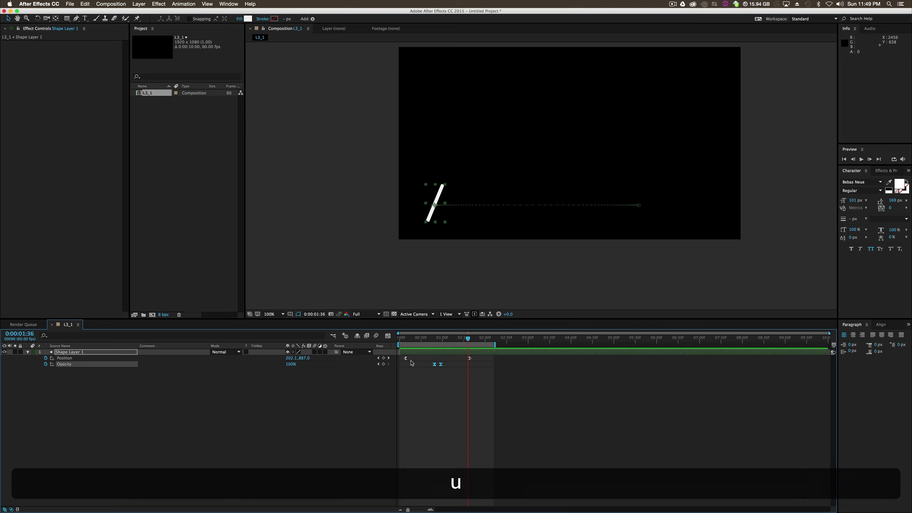
drag(441, 365, 385, 344)
click(861, 159)
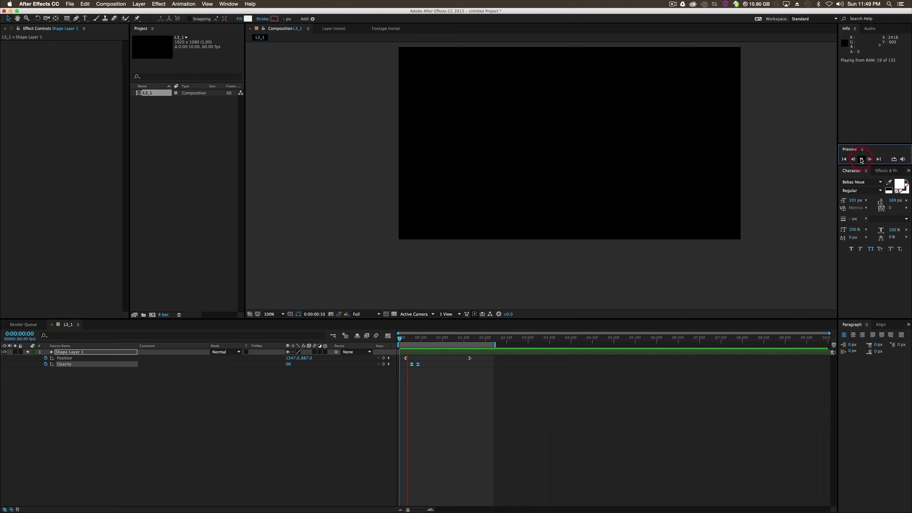
key(space)
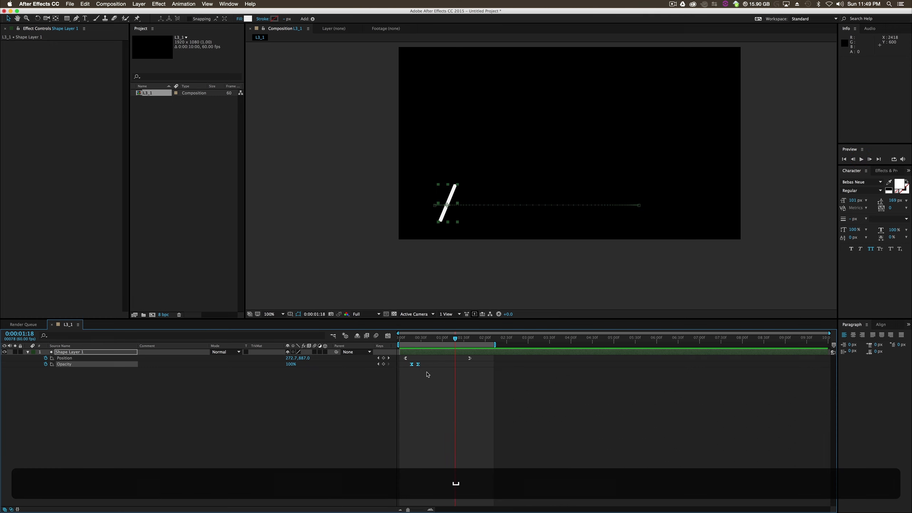
- Move the 100% Opacity keyframe to 0:00:00:40 and convert both Opacity keyframes to linear
drag(417, 364, 435, 366)
right_click(428, 364)
click(419, 414)
super+click(428, 365)
click(432, 383)
- Apply Easy Ease In to the 100% Opacity keyframe and Easy Ease Out to the 0% one, and preview the fade
right_click(428, 365)
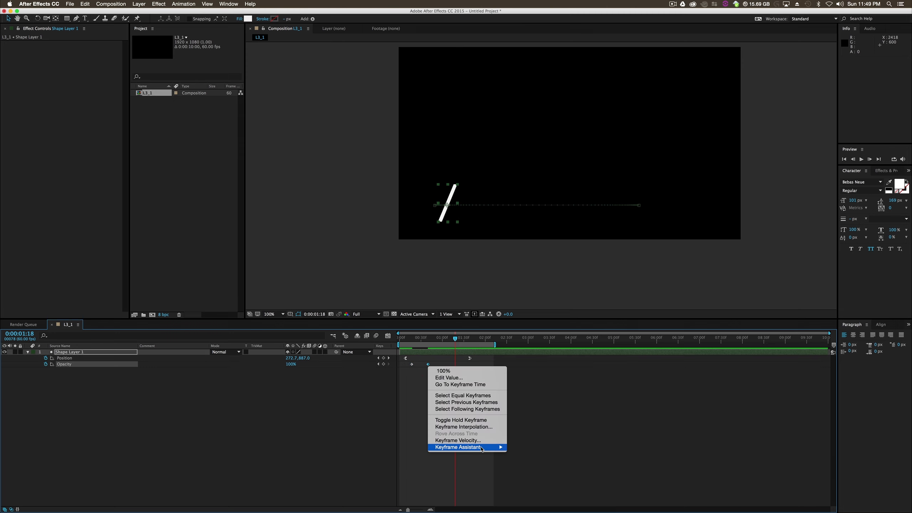
mouse_move(481, 447)
click(524, 468)
right_click(412, 365)
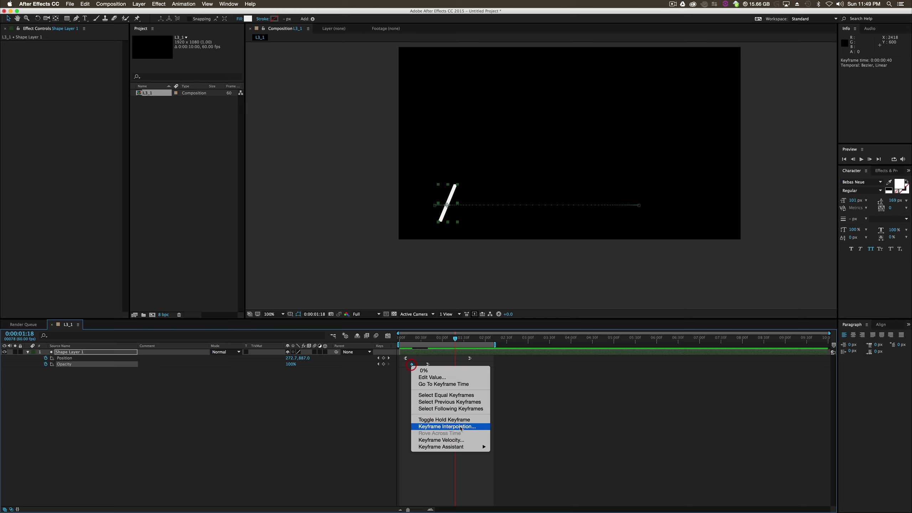
click(531, 475)
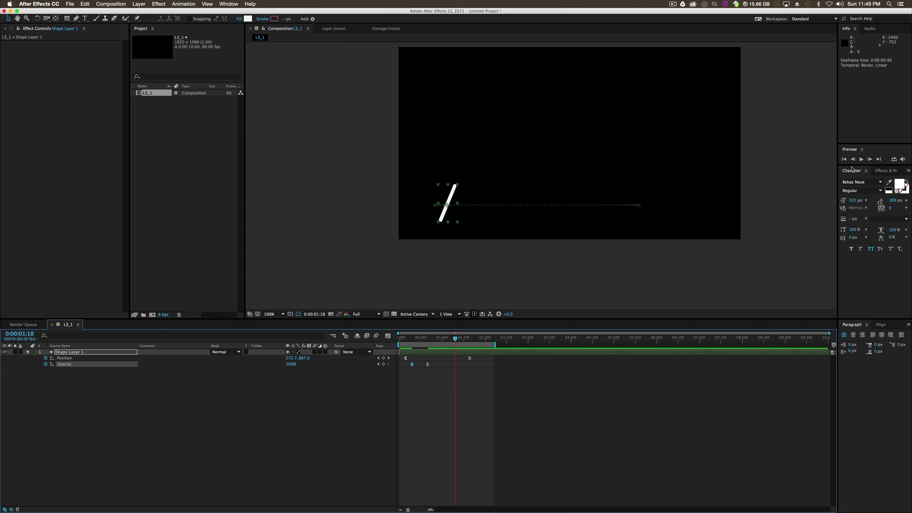
click(860, 159)
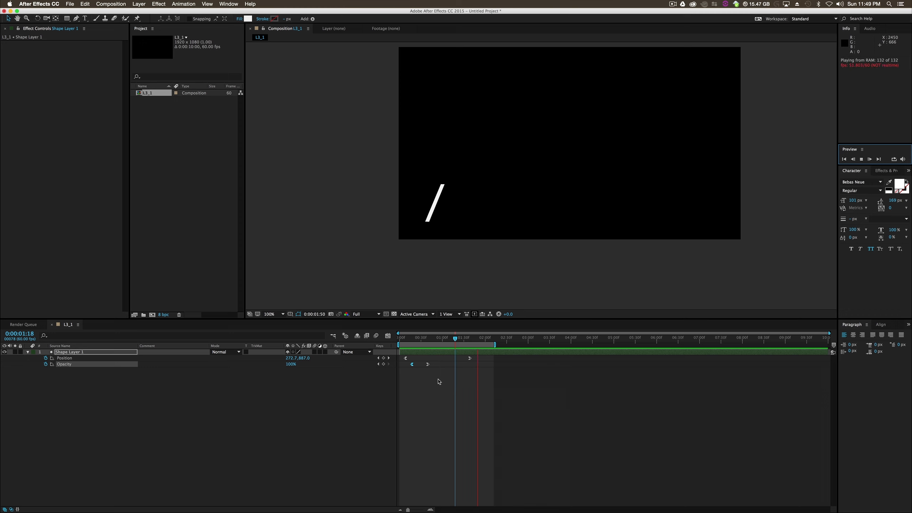
key(space)
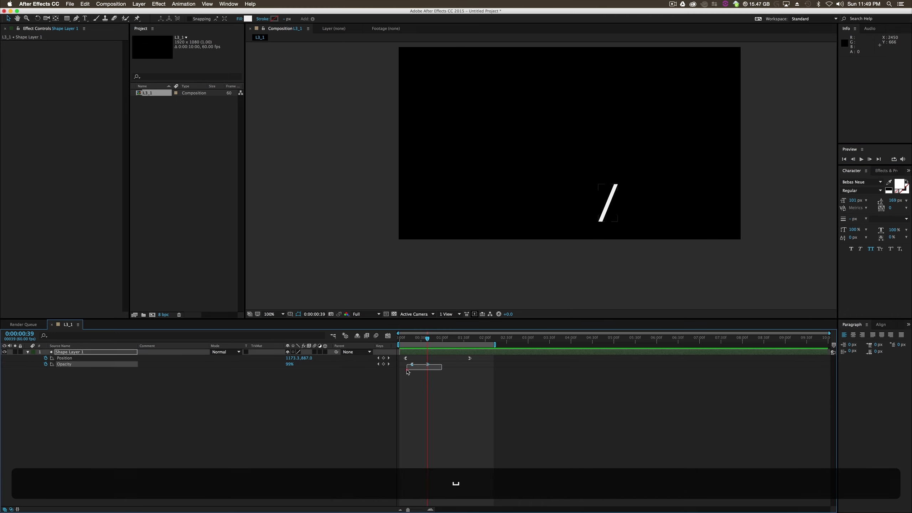
- Shift both Opacity keyframes later so the fade starts about half a second in, and preview the result
click(412, 364)
drag(412, 366, 423, 365)
click(864, 159)
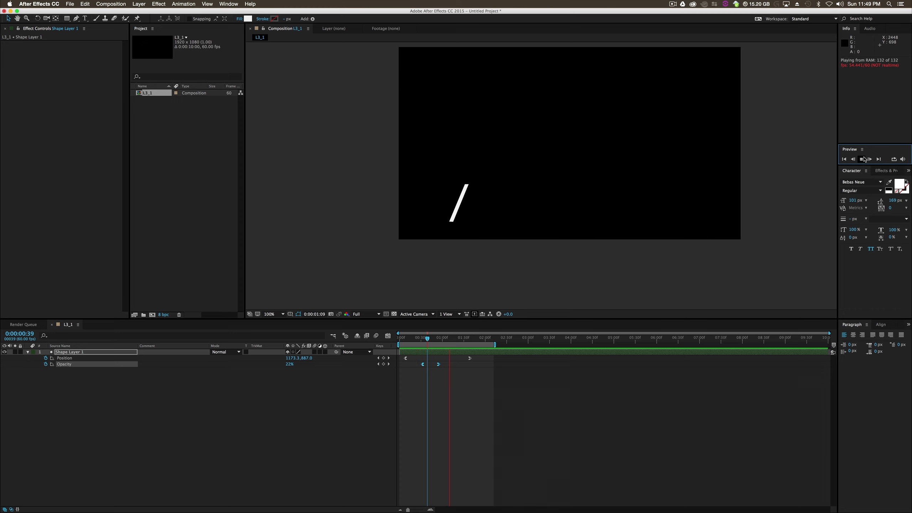
key(v)
click(505, 434)
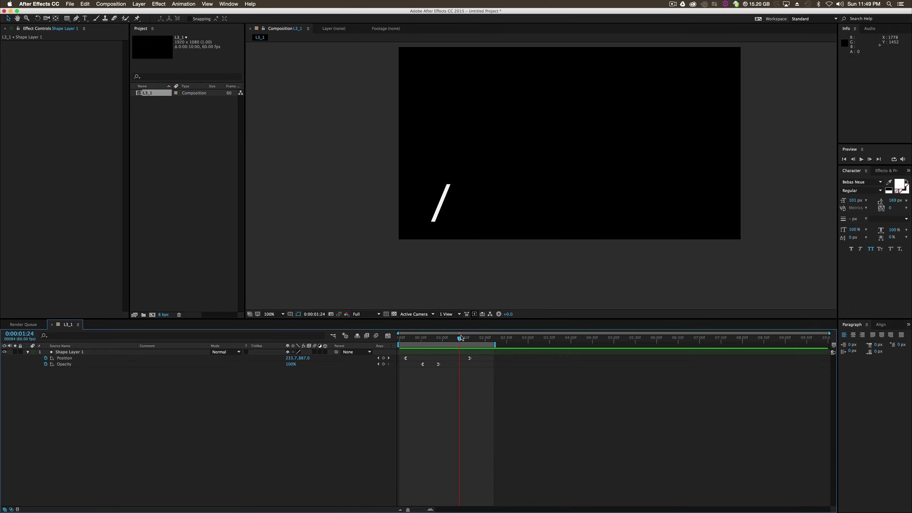
- Go to 0:00:01:57 and add the text "FIRST NAME" beside the upper part of the slanted bar
drag(461, 338, 476, 341)
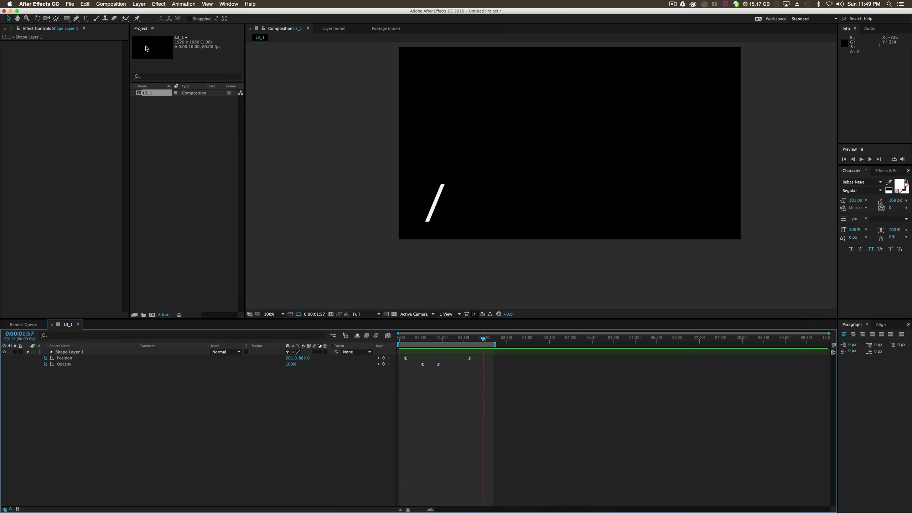
click(86, 18)
click(454, 197)
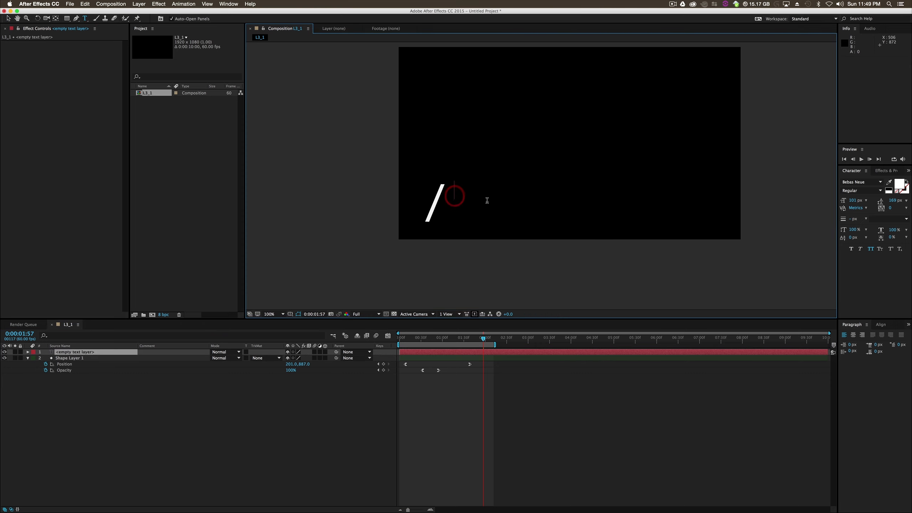
text(FIRST )
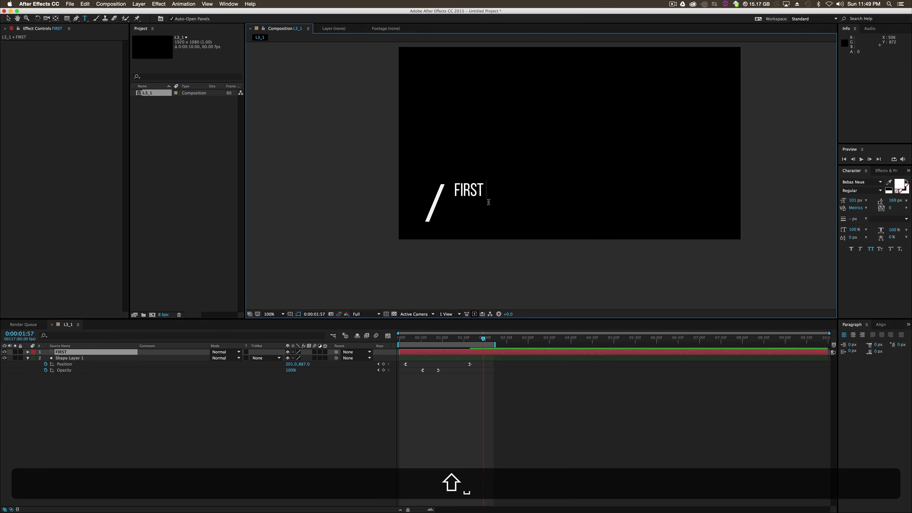
text(NAME)
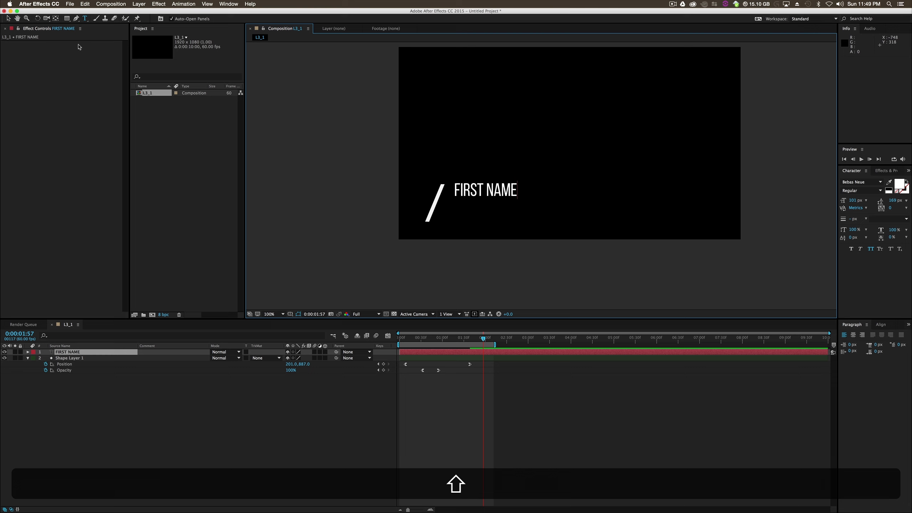
click(8, 18)
- Duplicate the text layer, place the copy below the original at about 262, 940, and change its text to "LAST NAME"
click(68, 352)
key(super+d)
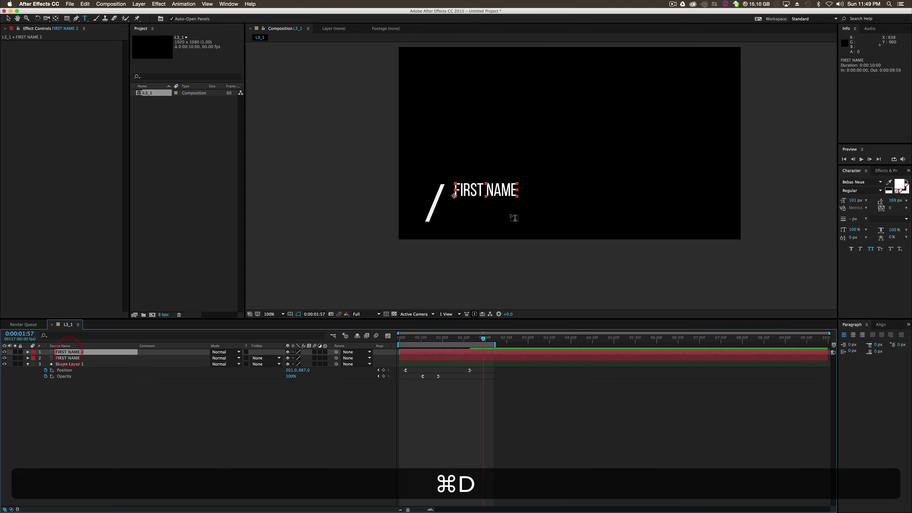
key(super+v)
drag(509, 190, 499, 207)
double_click(499, 207)
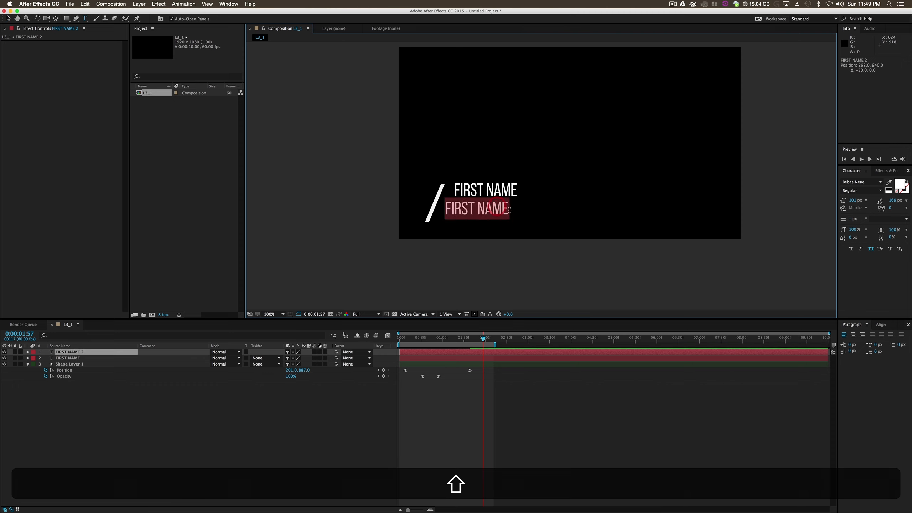
text(L)
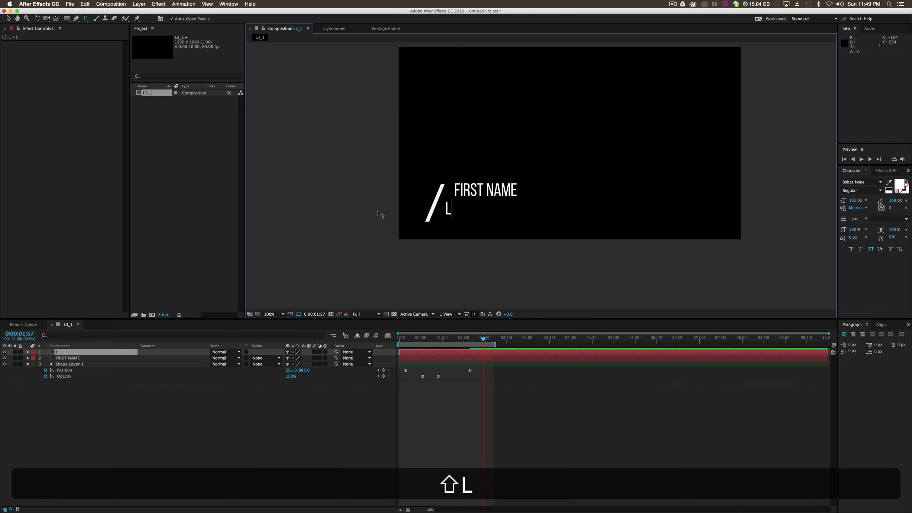
text(AST NAME)
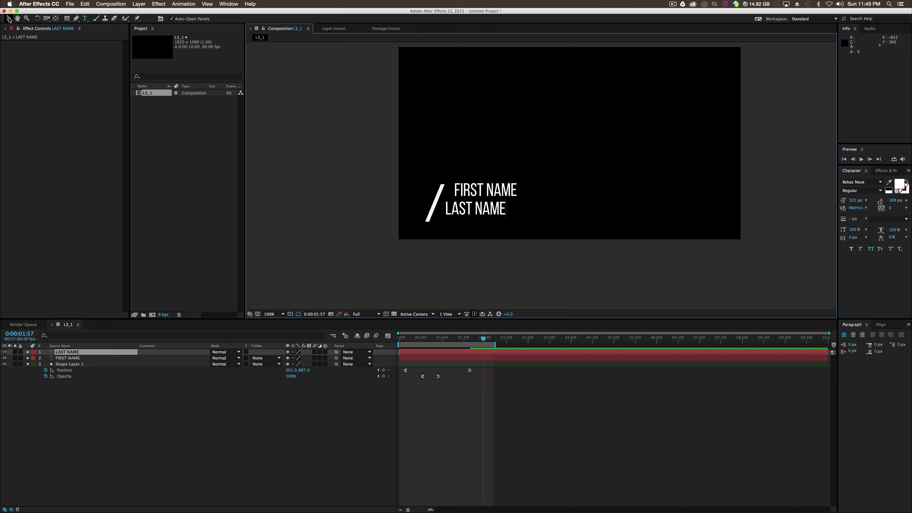
- Change the lower text line to "LASTNAMEISLONG"
key(BackSpace)
key(BackSpace)
key(BackSpace)
text(NAMEISLONG)
- Change the upper text line to "FIRSTNAMEISLONG" and return to the Selection tool
drag(505, 196, 472, 197)
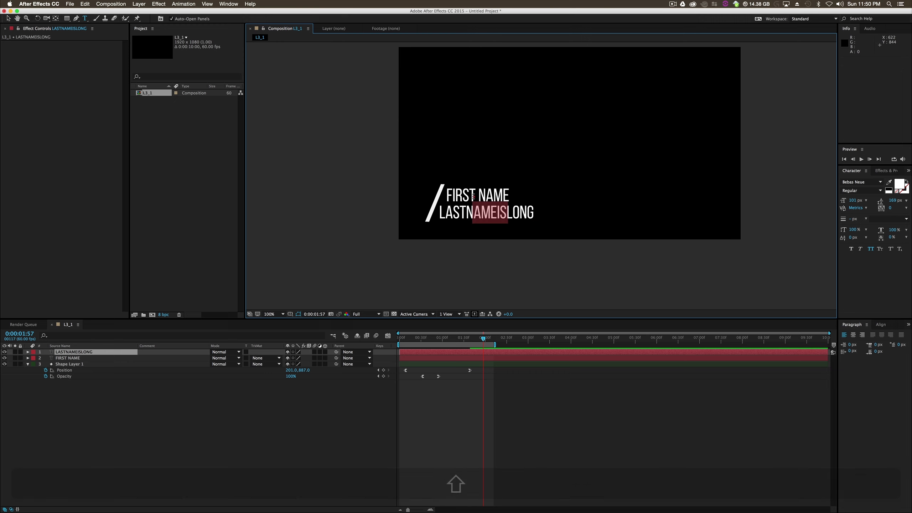
click(505, 191)
click(73, 358)
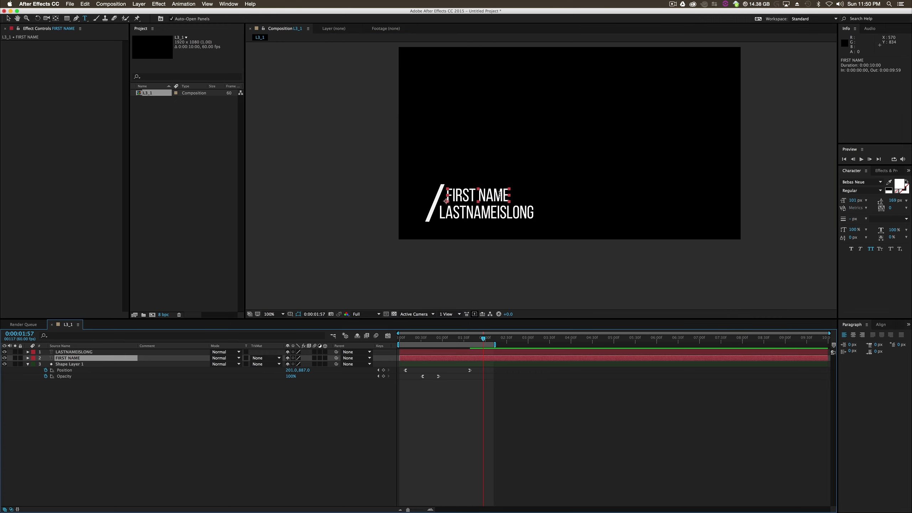
drag(508, 195, 466, 197)
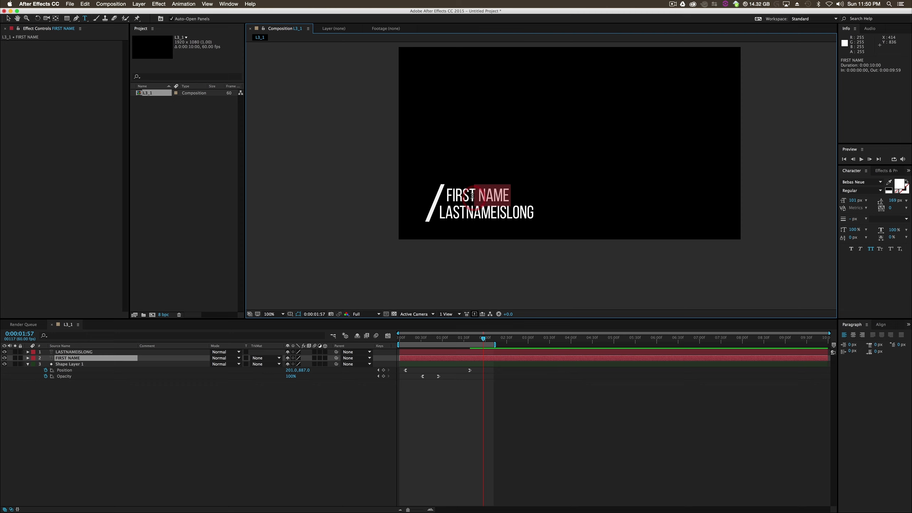
text(NAME I)
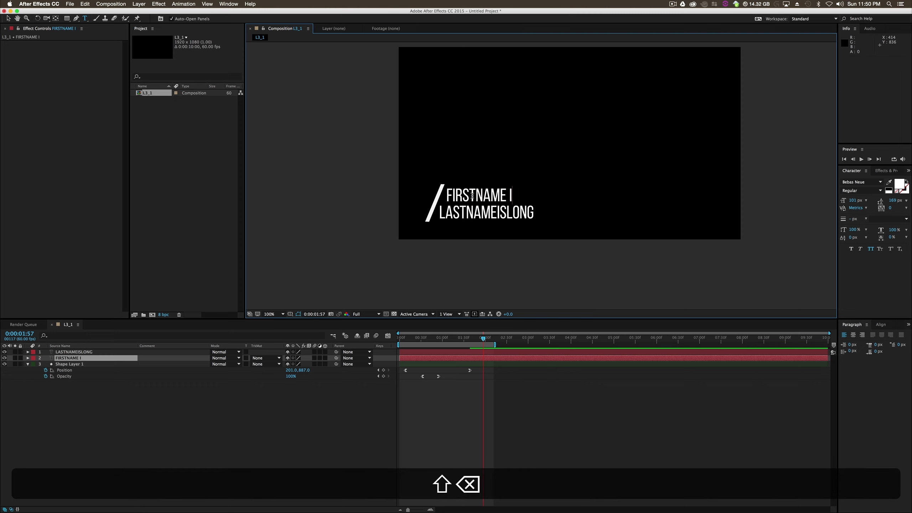
key(BackSpace)
key(BackSpace)
text(IS)
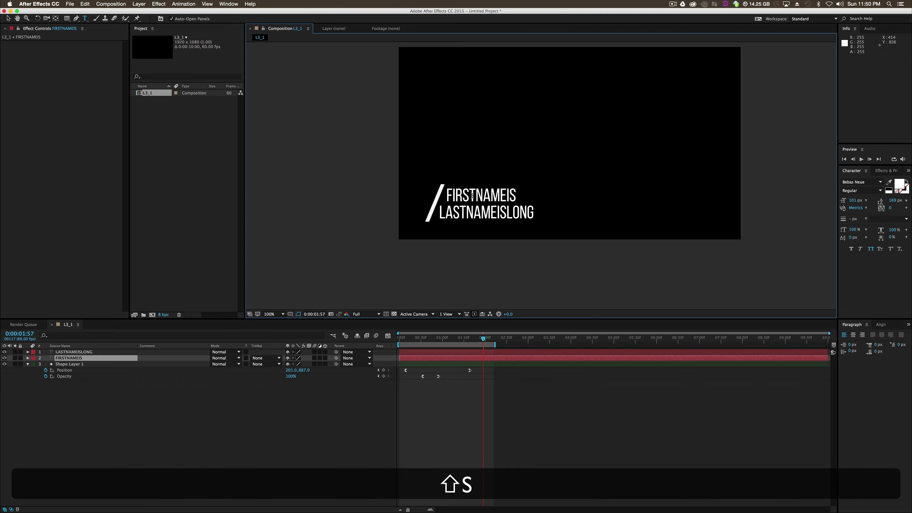
text(LONG)
click(8, 18)
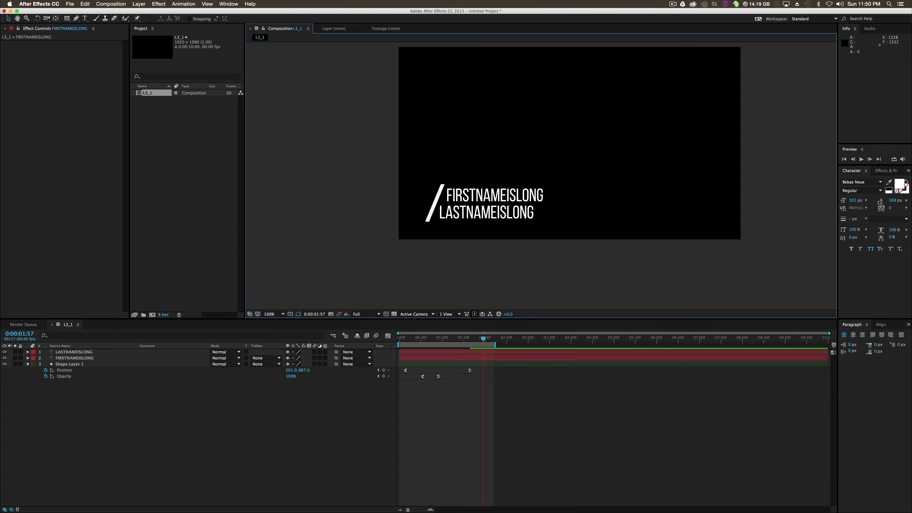
- Switch to QuickTime Player, scrub 844351.mp4 to examine how the name emerges from behind the slanted bar, and close the video
key(super+Tab)
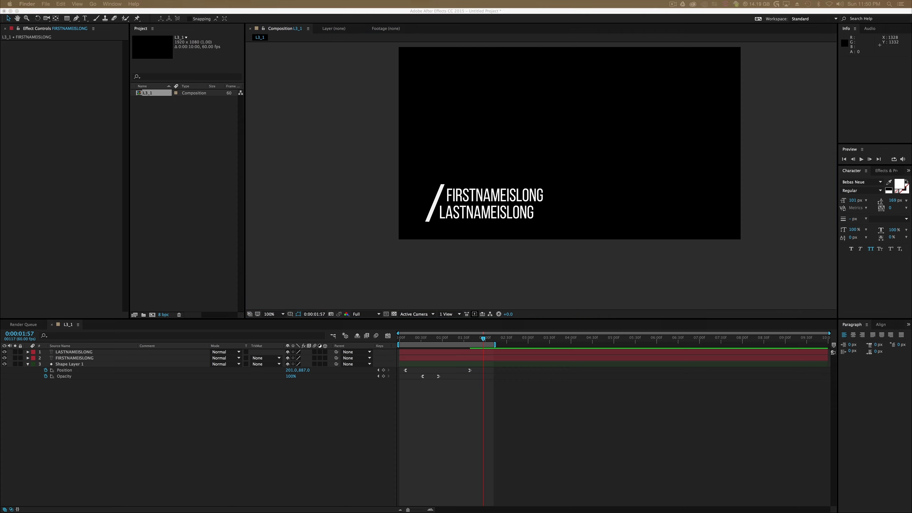
drag(715, 510, 495, 80)
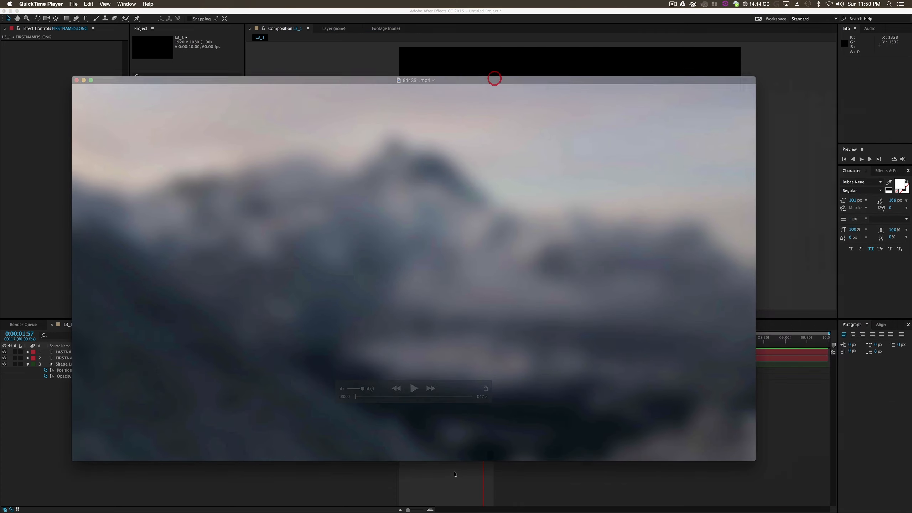
click(360, 396)
drag(360, 396, 371, 396)
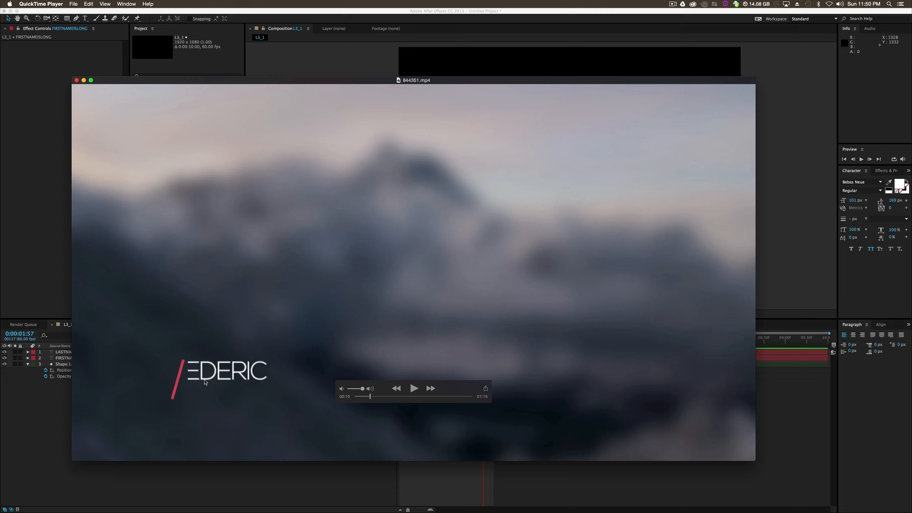
drag(370, 397, 370, 397)
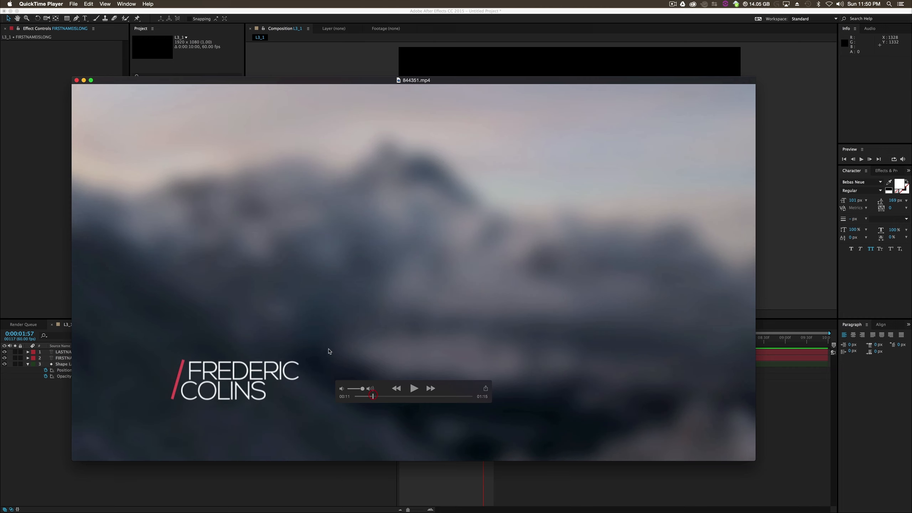
click(77, 79)
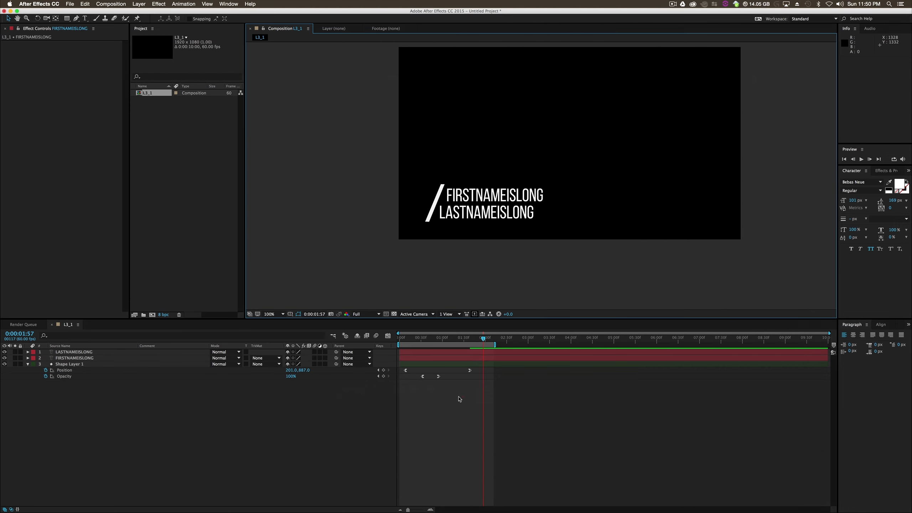
- With the Pen tool, draw a closed white shape whose slanted edge follows the bar and whose body extends past the frame's left edge
click(77, 18)
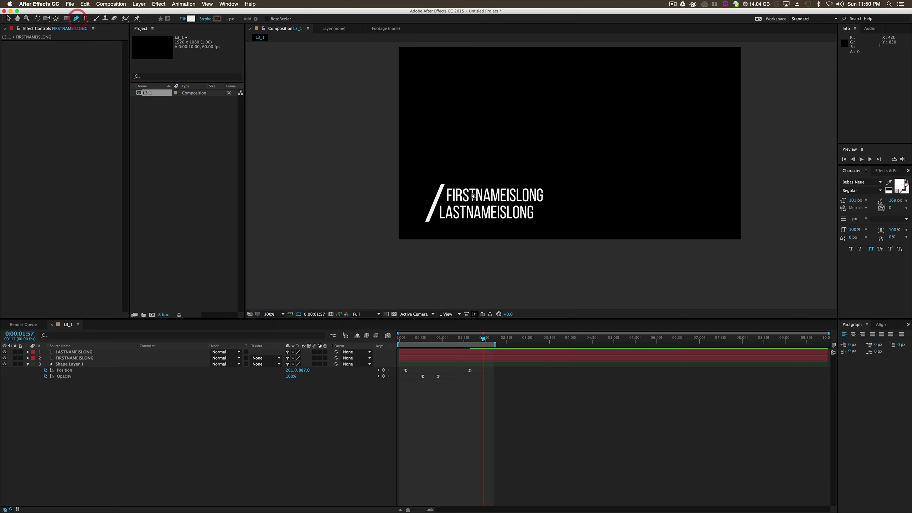
click(451, 181)
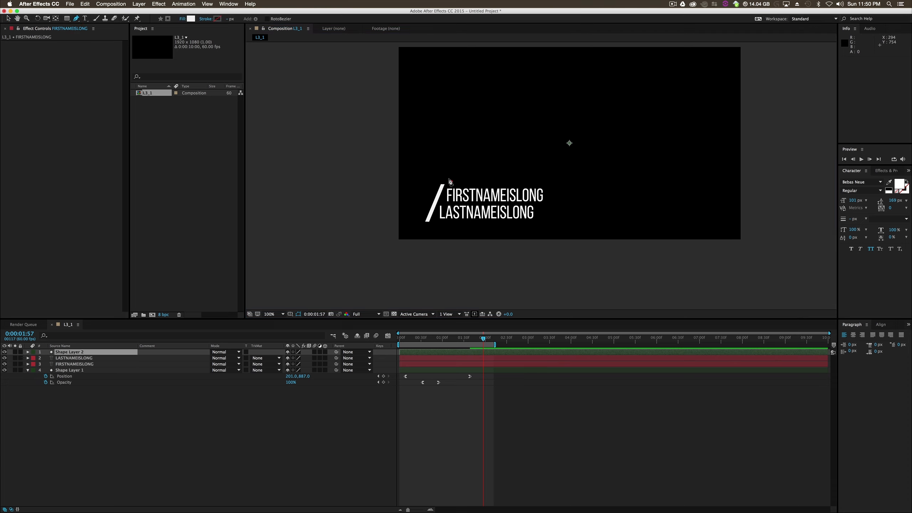
click(432, 227)
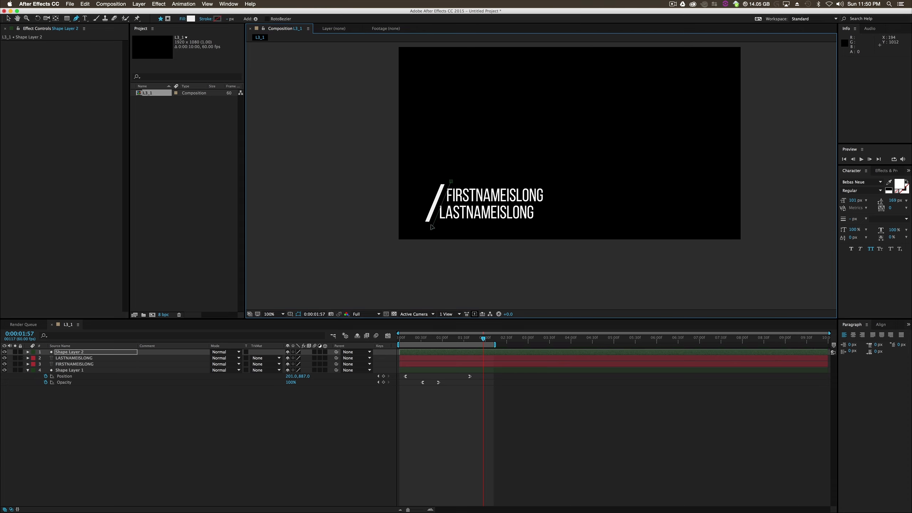
click(449, 180)
key(super+z)
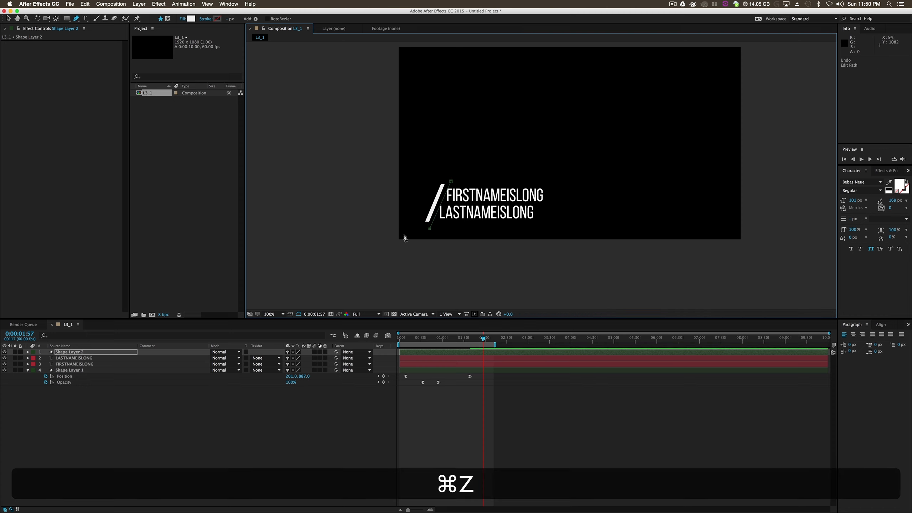
click(318, 230)
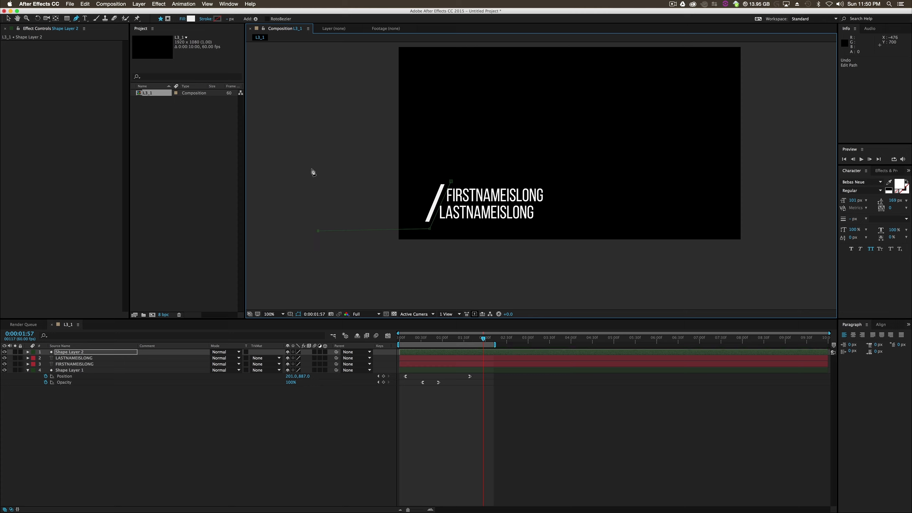
click(447, 171)
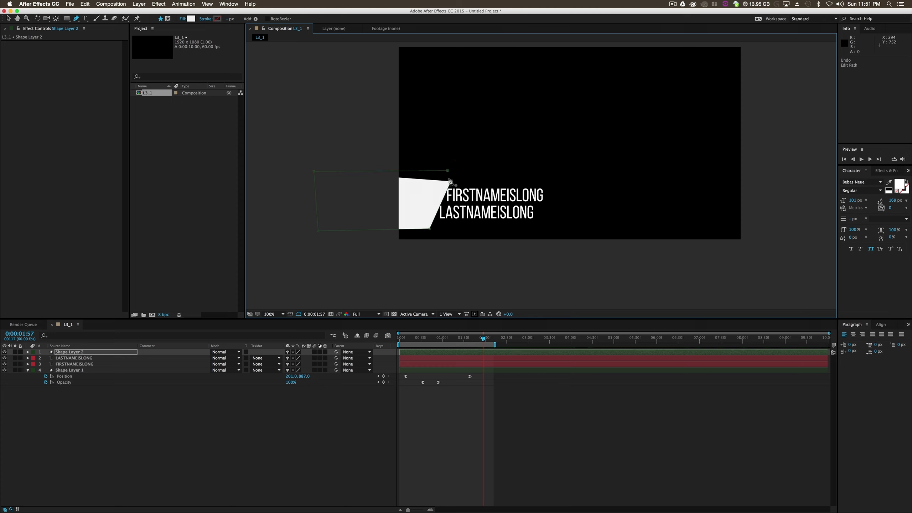
- Spread the new shape's two outer corners vertically and pull its upper inner corner toward the slanted edge
drag(317, 230, 315, 248)
drag(315, 172, 313, 156)
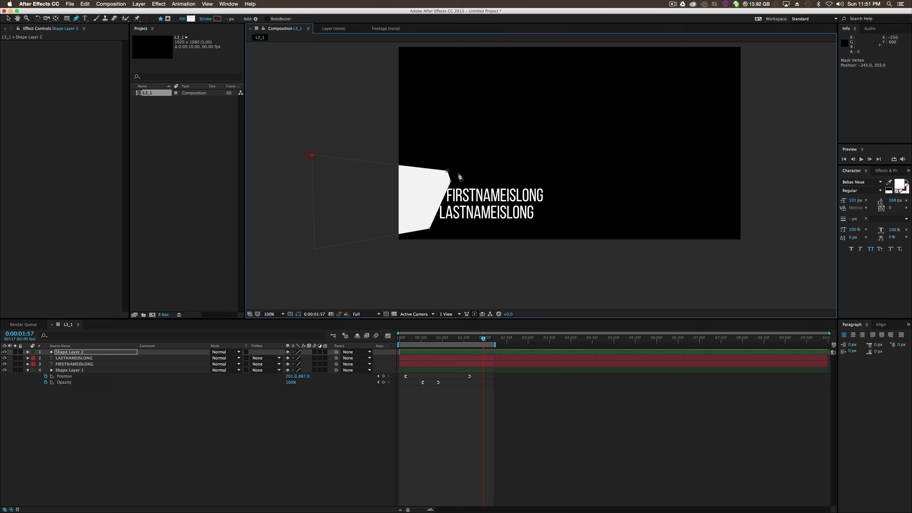
drag(447, 171, 449, 179)
click(106, 434)
- Duplicate Shape Layer 2 and place the copy between the two text layers
click(82, 352)
key(super+d)
drag(76, 353, 75, 373)
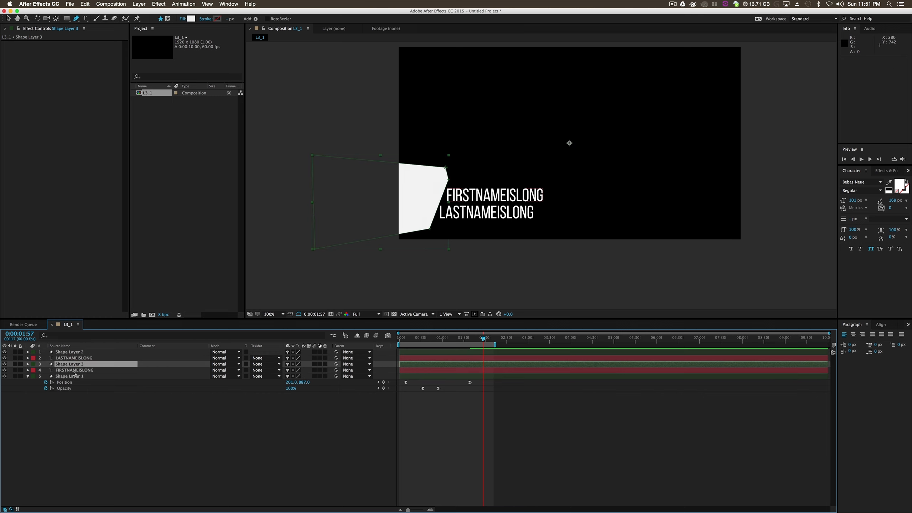
- Reorder the layers so FIRSTNAMEISLONG lies directly under Shape Layer 2 and LASTNAMEISLONG directly under Shape Layer 3
click(74, 371)
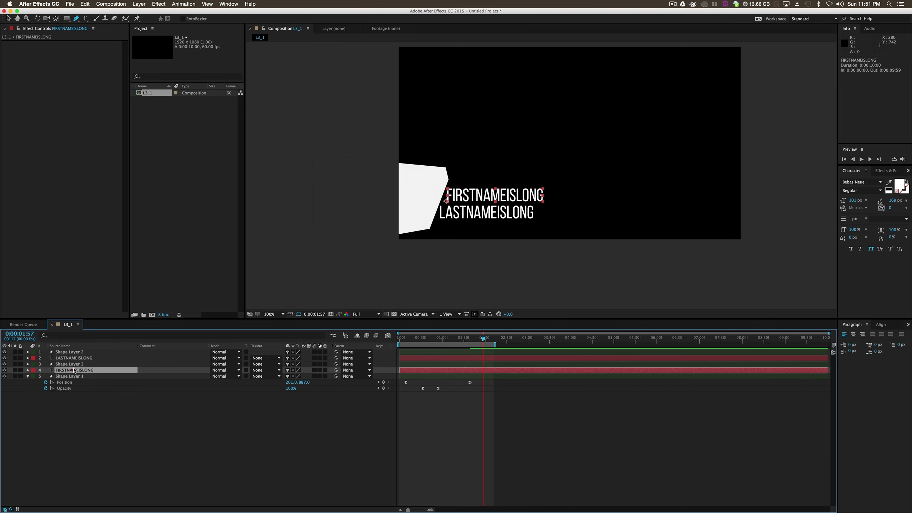
click(74, 365)
click(72, 353)
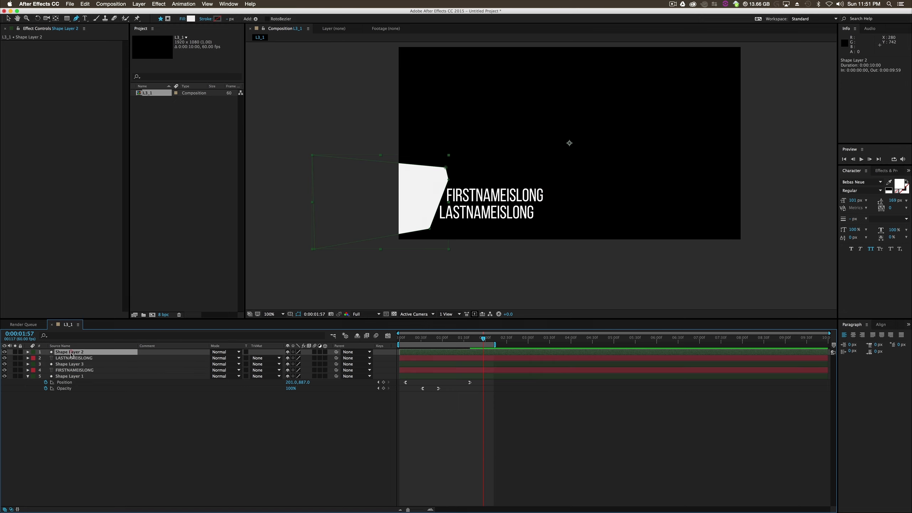
click(71, 357)
mouse_move(72, 357)
mouse_down()
mouse_move(76, 370)
mouse_move(71, 357)
mouse_up()
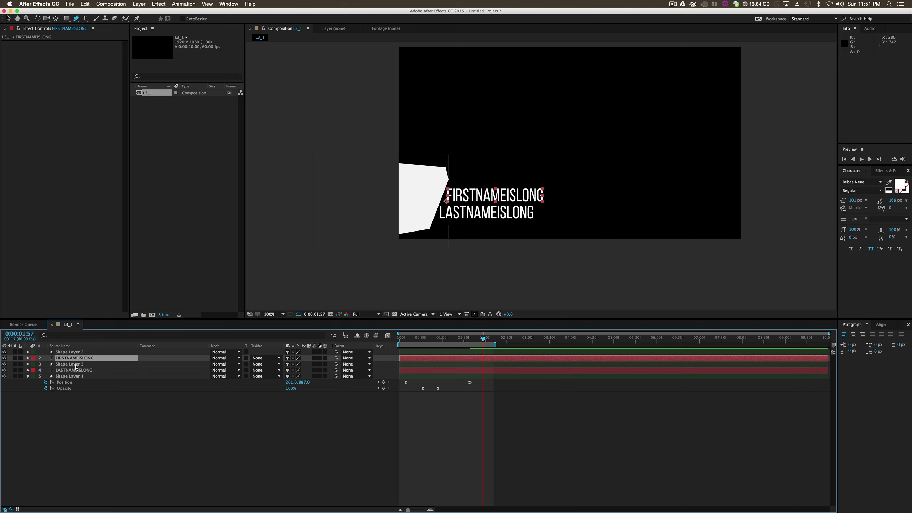
click(71, 397)
click(65, 366)
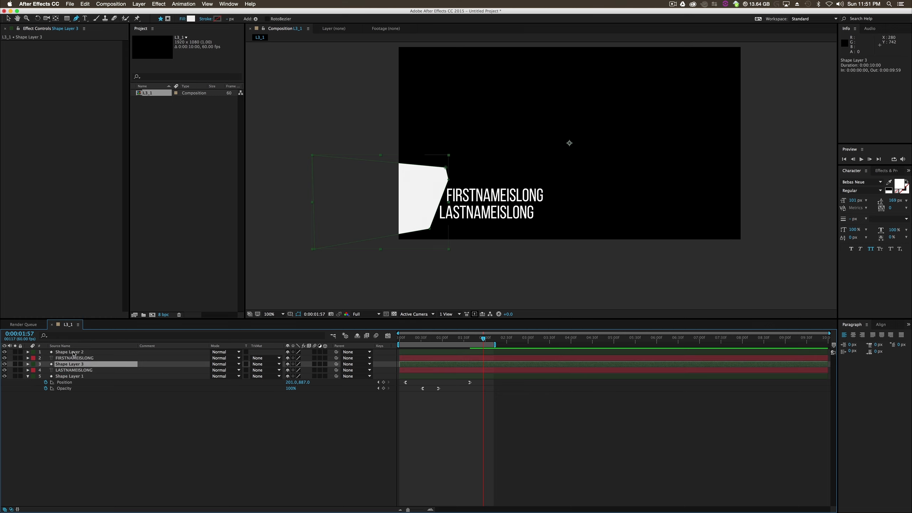
click(73, 352)
click(280, 410)
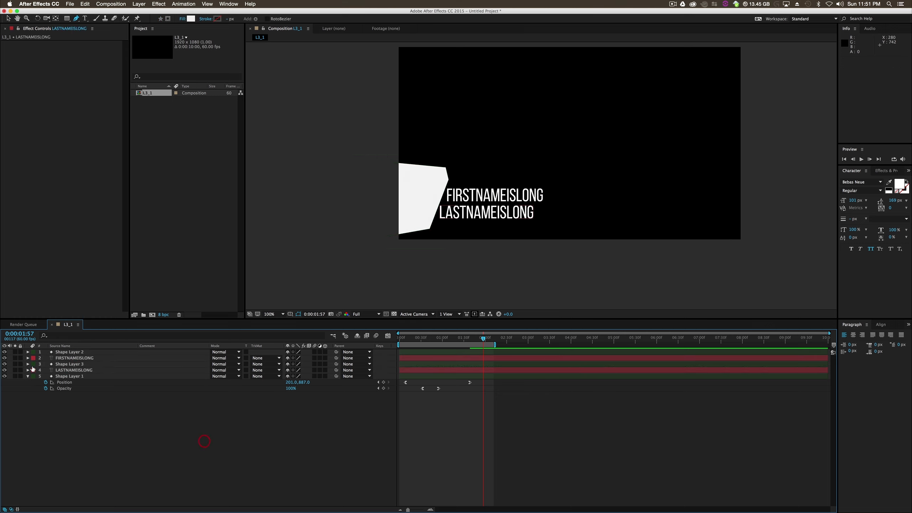
- Set the track matte of LASTNAMEISLONG to Alpha Inverted Matte "Shape Layer 3"
click(77, 370)
click(269, 370)
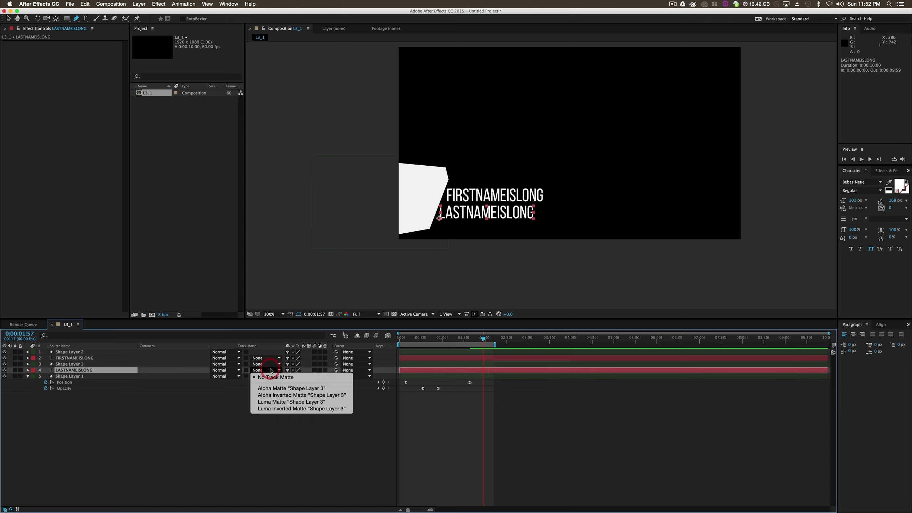
click(278, 395)
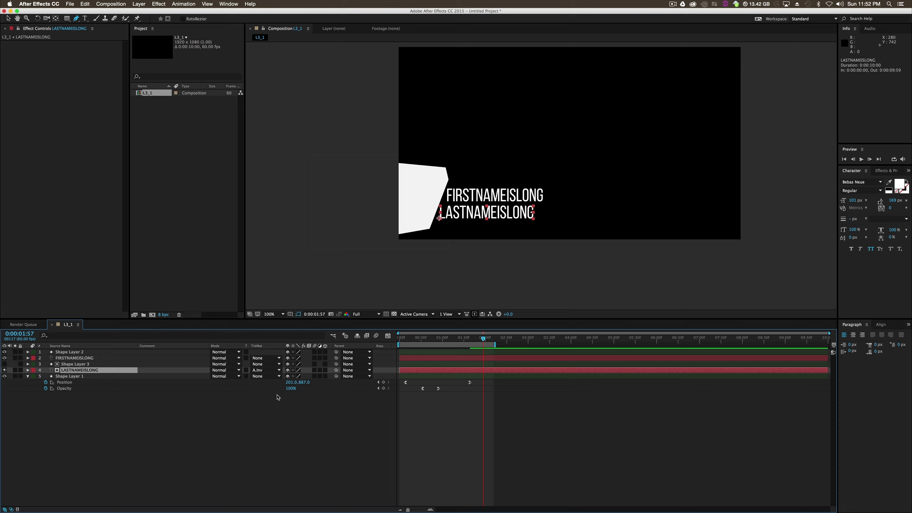
- Set the track matte of FIRSTNAMEISLONG to Alpha Inverted Matte "Shape Layer 2"
click(77, 356)
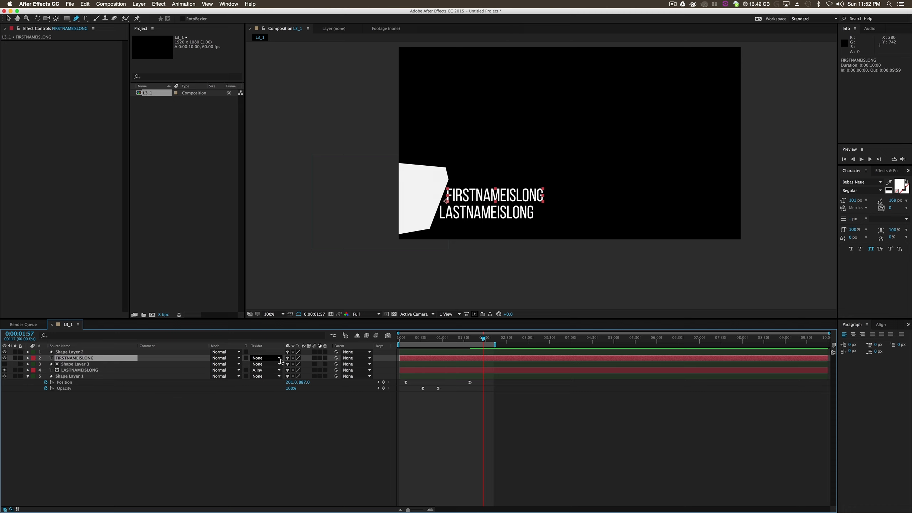
click(266, 358)
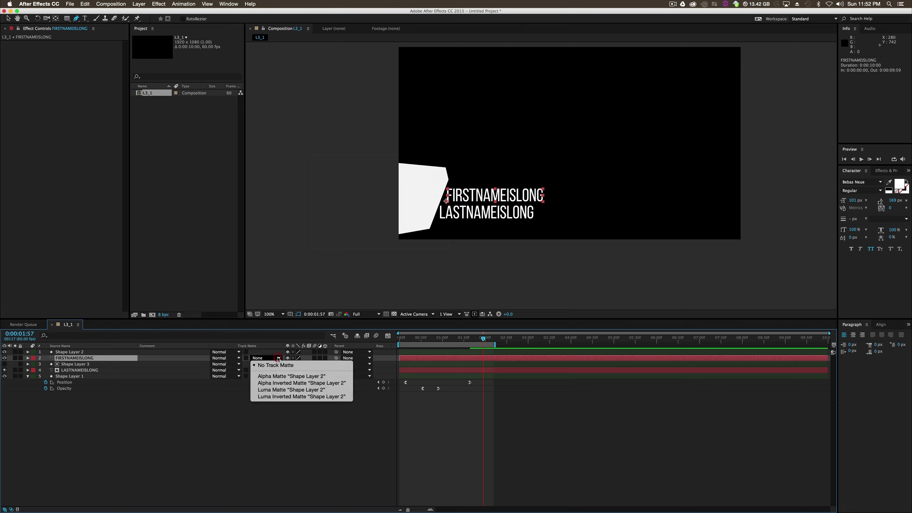
click(284, 383)
click(305, 414)
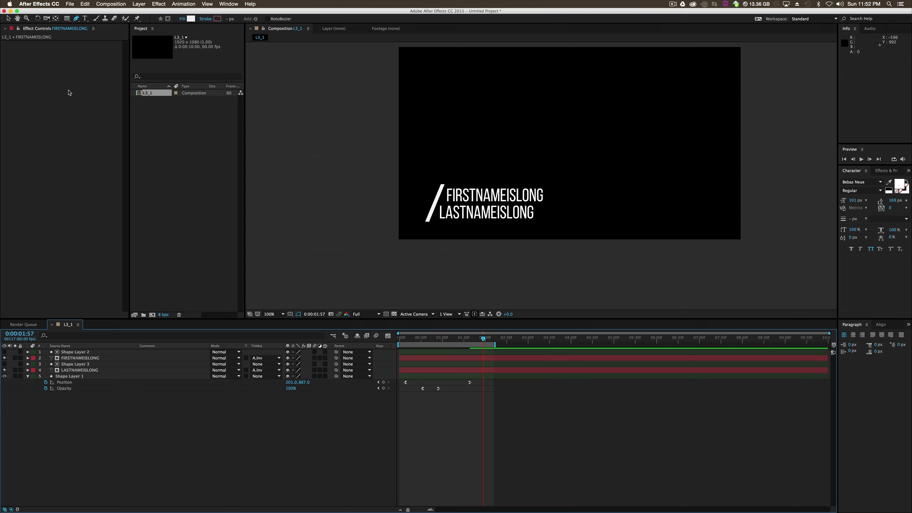
- Select both text layers, show their Position properties, and add Position keyframes at 0:00:01:57
key(v)
click(513, 261)
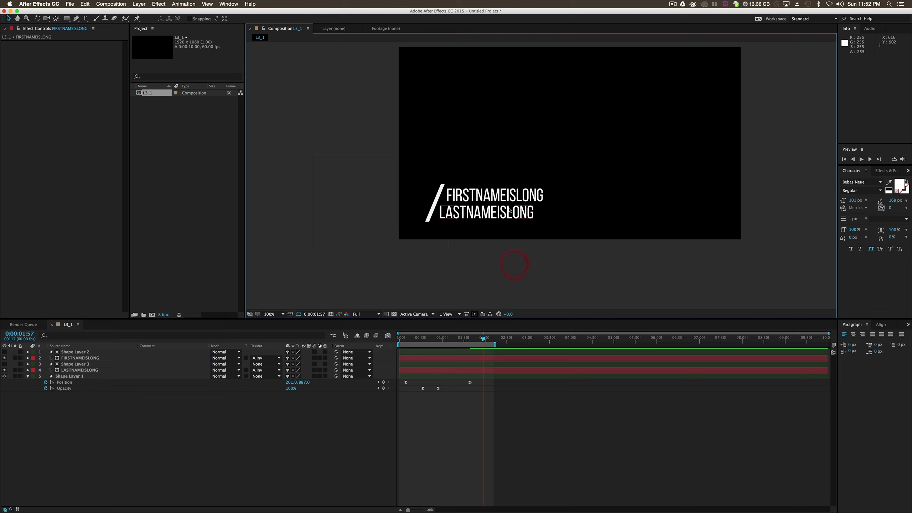
click(513, 196)
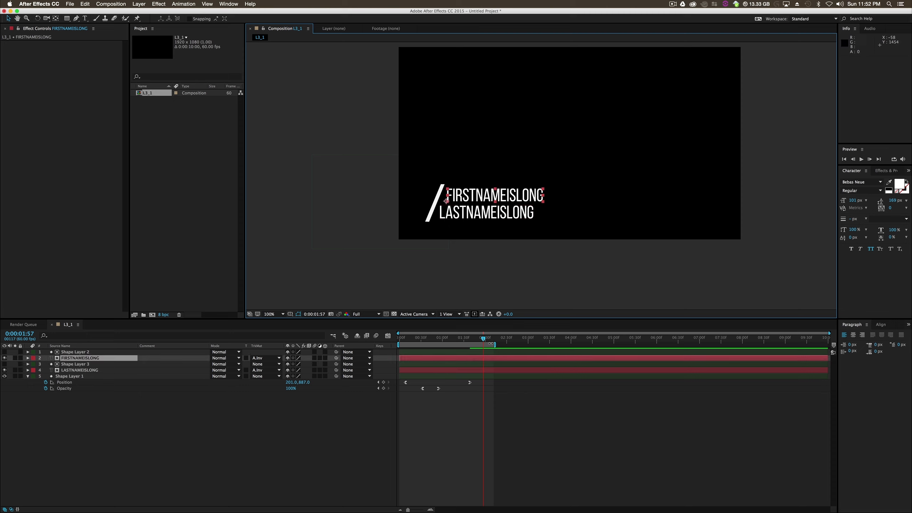
super+click(438, 372)
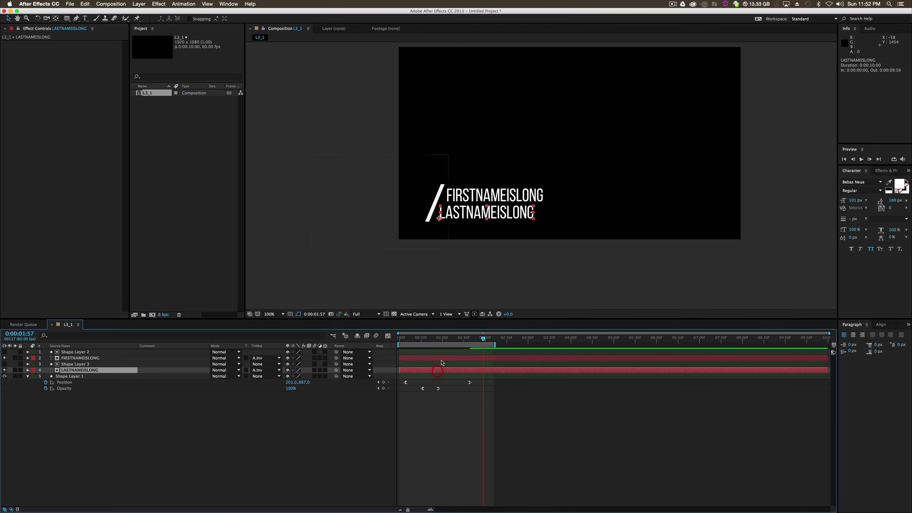
key(p)
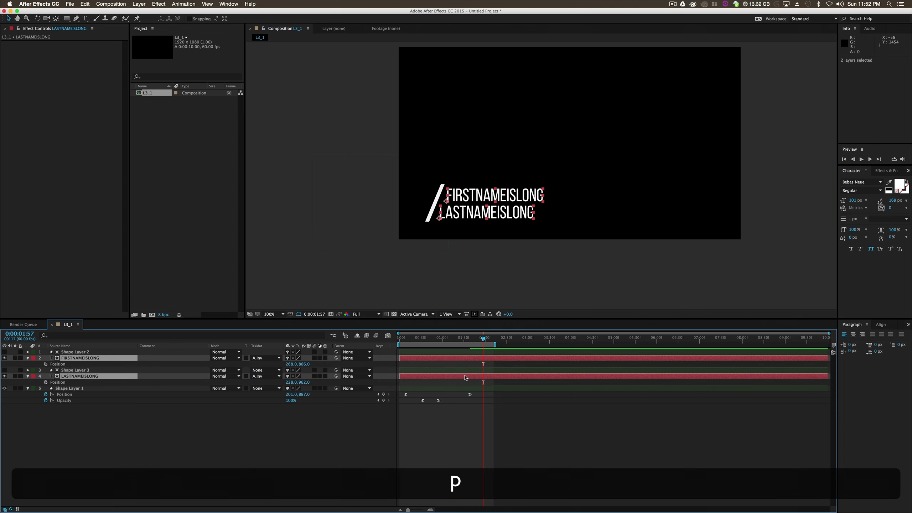
key(alt+shift+p)
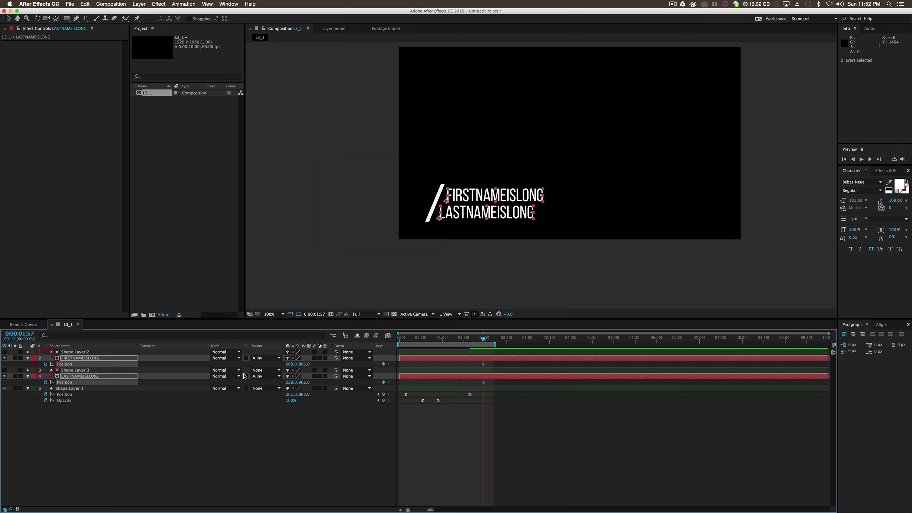
- At 0:00:01:08, slide LASTNAMEISLONG horizontally to X about -414 and FIRSTNAMEISLONG to X about -410, behind the slanted bar
drag(485, 338, 449, 347)
click(479, 279)
drag(502, 213, 388, 219)
click(518, 202)
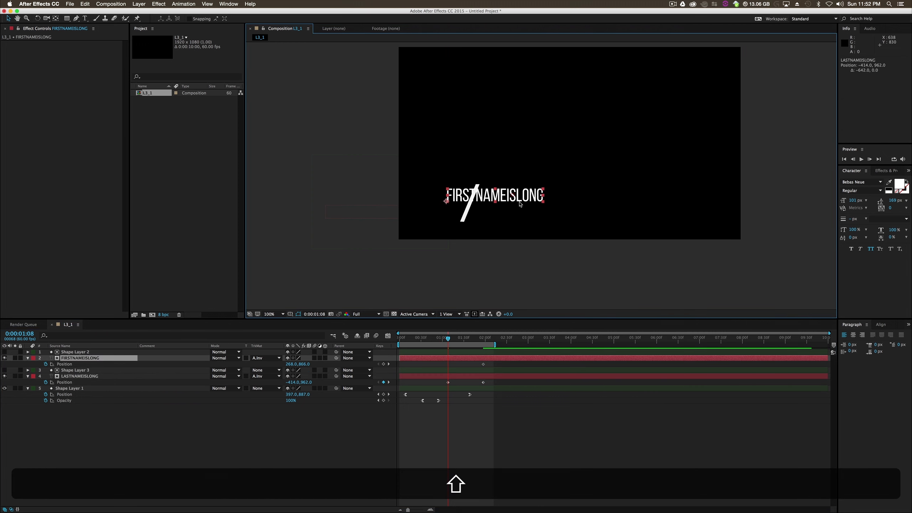
drag(527, 194, 406, 202)
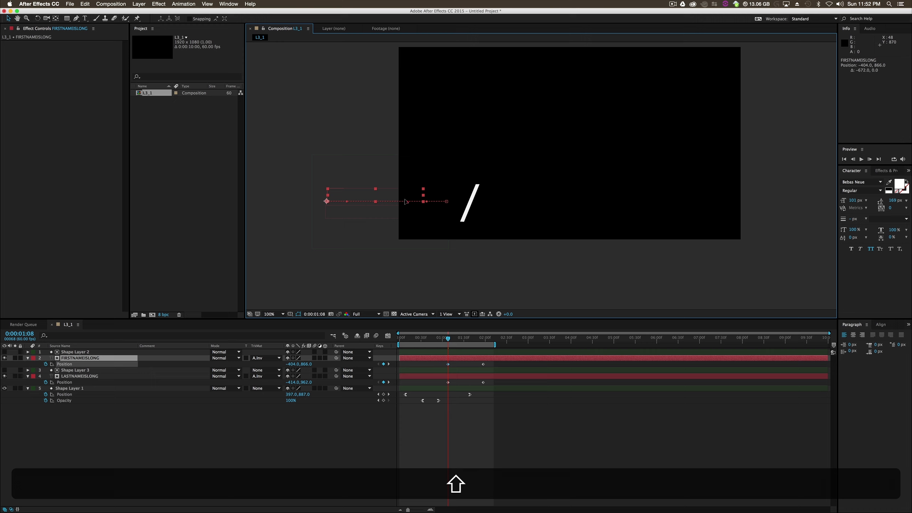
click(474, 285)
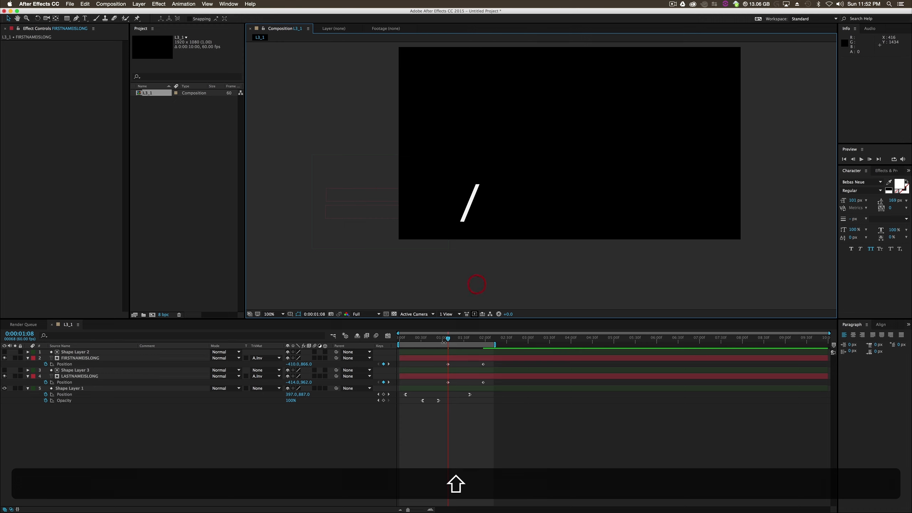
- Delay the text Position keyframes so FIRSTNAMEISLONG starts at about 0:00:02:04 and LASTNAMEISLONG at 0:00:02:19
drag(448, 339, 444, 390)
click(483, 364)
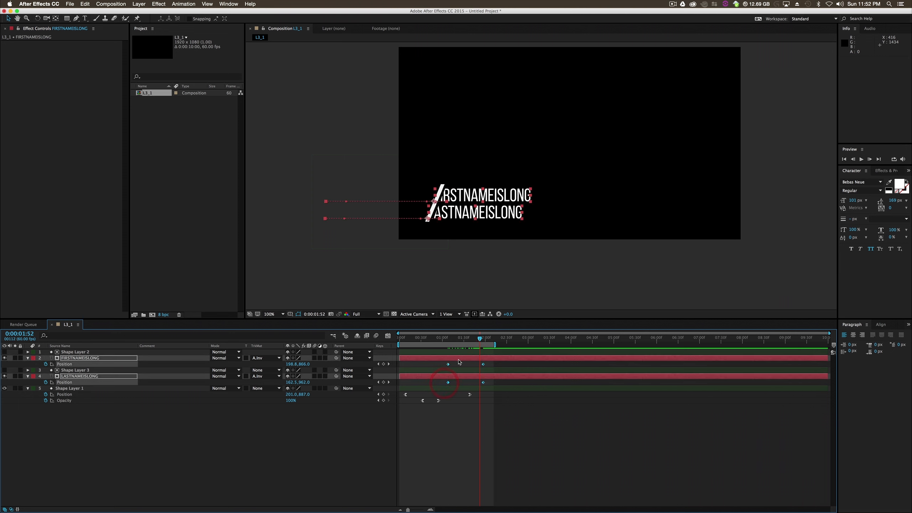
click(459, 360)
click(448, 364)
shift+click(484, 364)
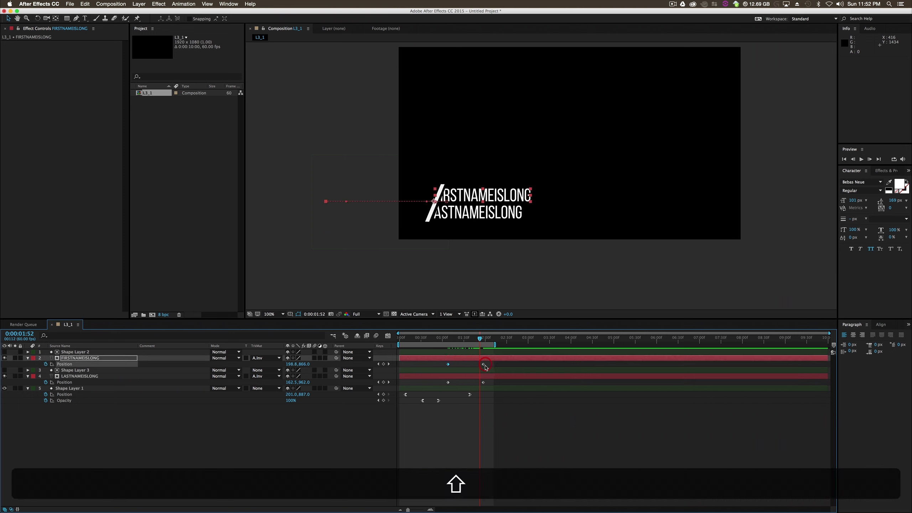
shift+click(484, 364)
shift+click(484, 383)
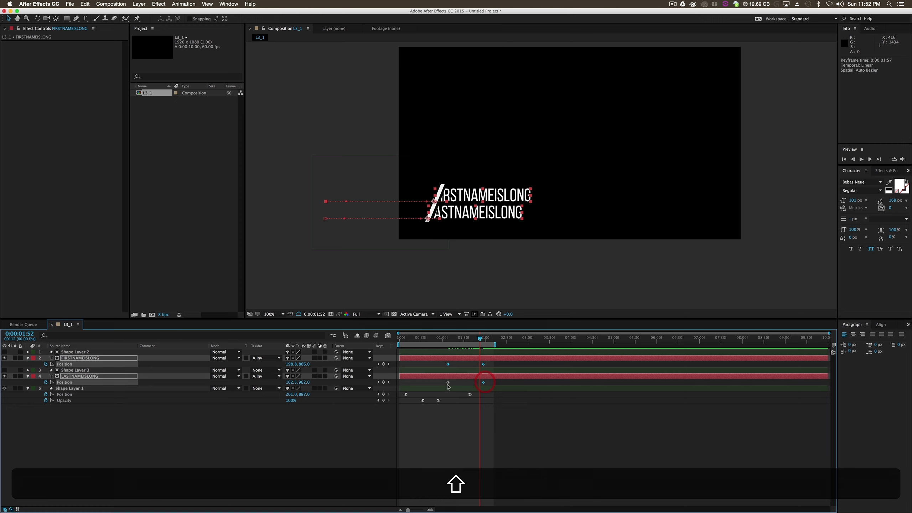
drag(448, 382, 498, 384)
click(504, 420)
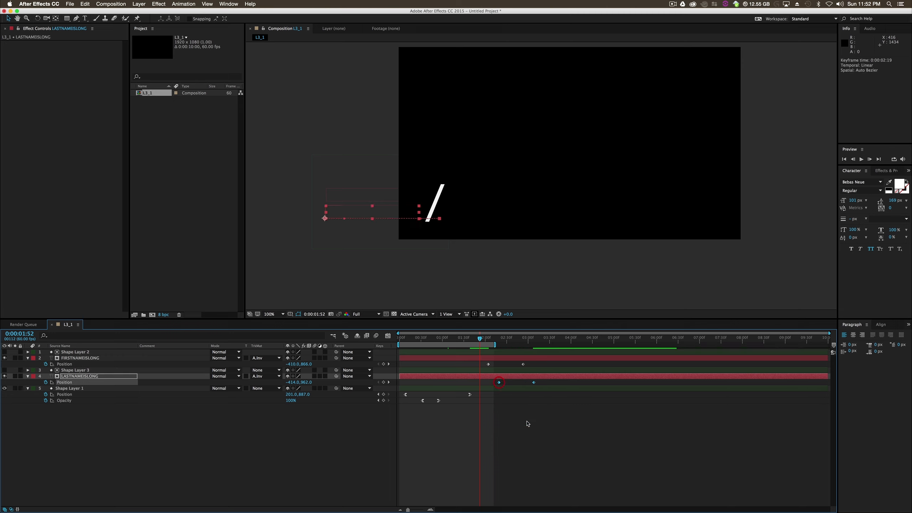
- Apply Easy Ease Out to the starting Position keyframes of both text layers
click(527, 408)
drag(543, 366, 481, 364)
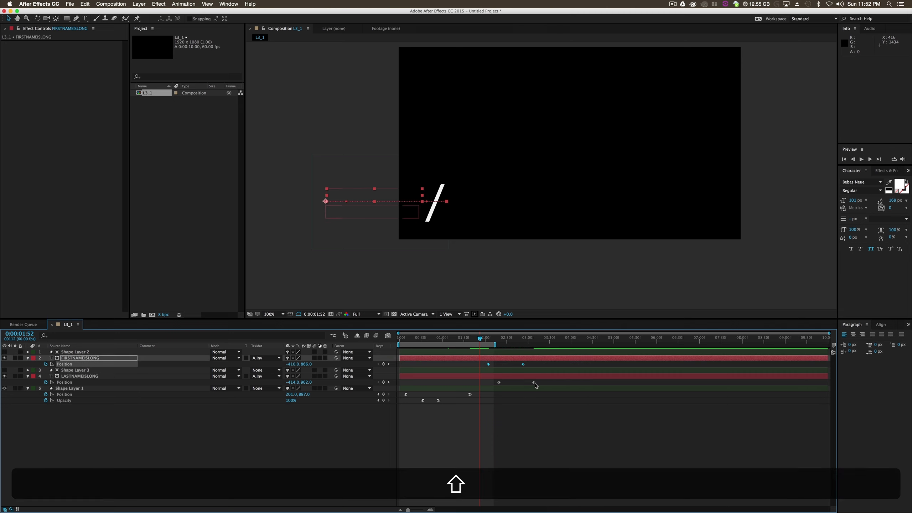
click(509, 367)
click(488, 365)
shift+click(499, 382)
right_click(500, 383)
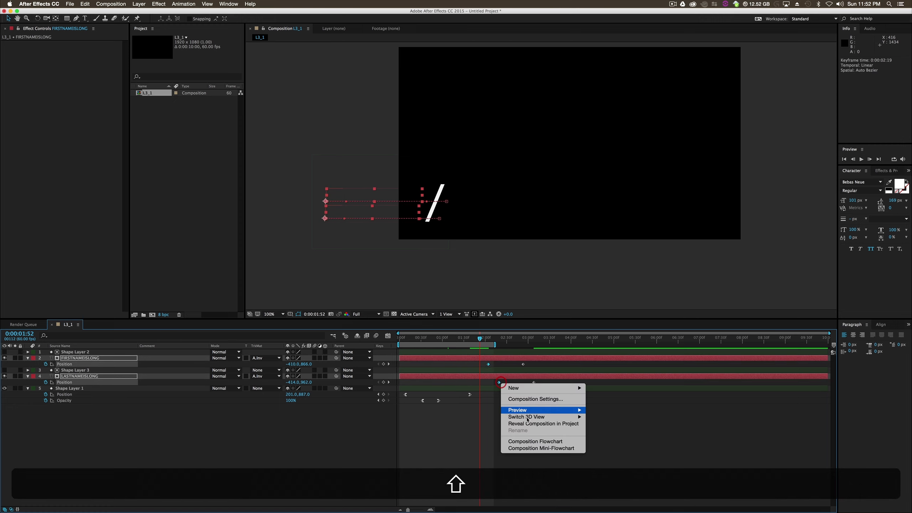
mouse_move(553, 388)
click(638, 437)
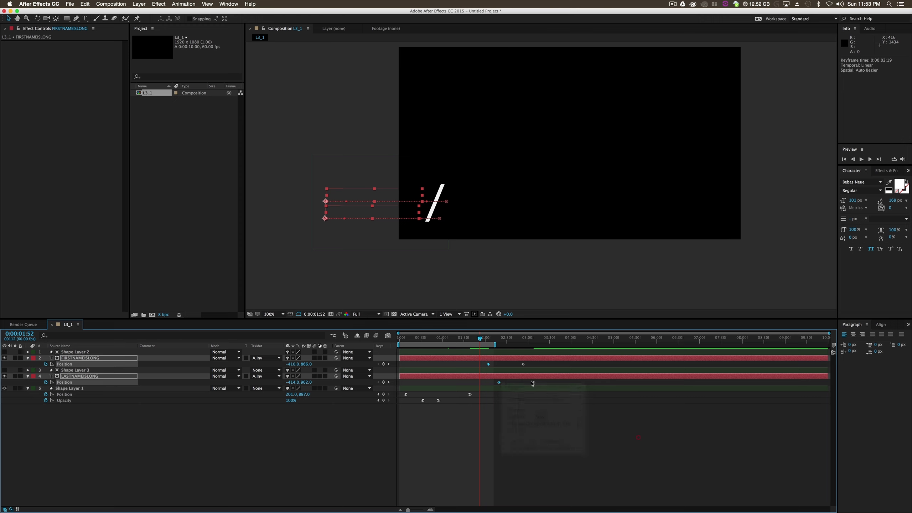
mouse_move(539, 464)
click(632, 480)
- Apply Easy Ease In to the ending Position keyframes of both text layers
click(523, 365)
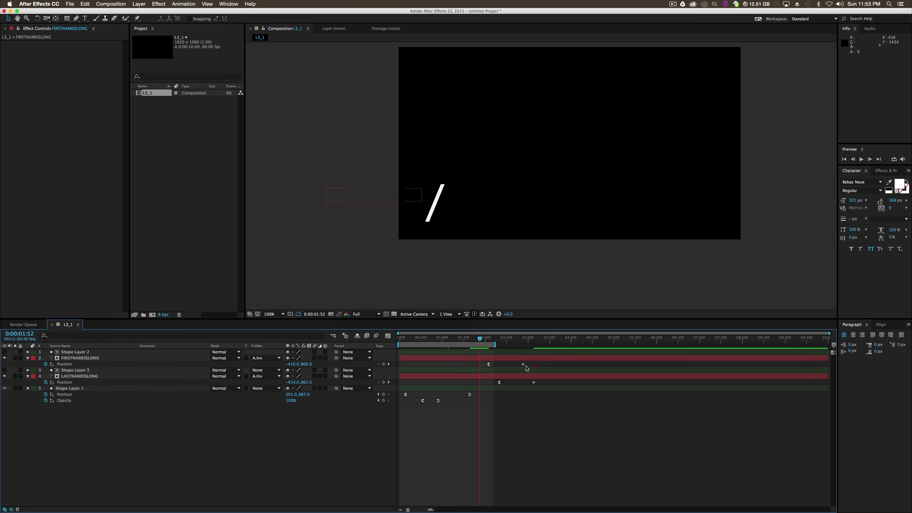
shift+click(534, 382)
right_click(534, 383)
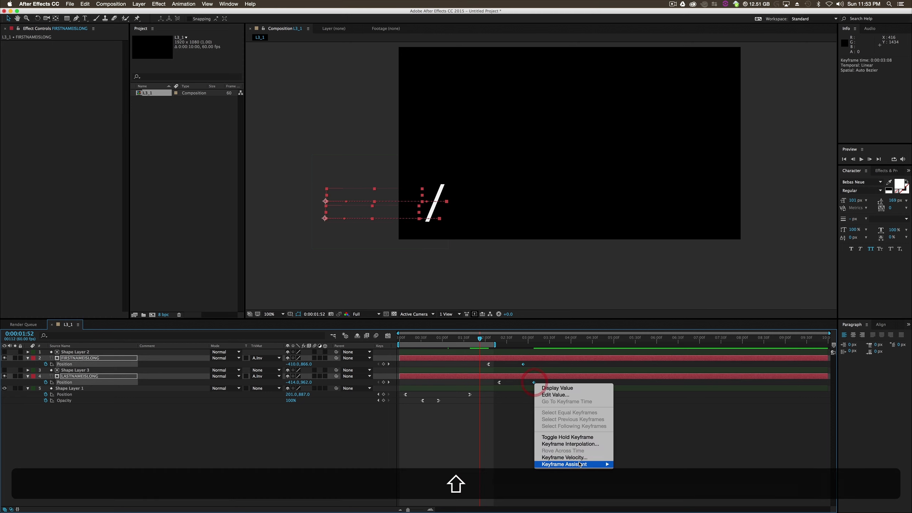
mouse_move(560, 464)
click(652, 473)
click(579, 431)
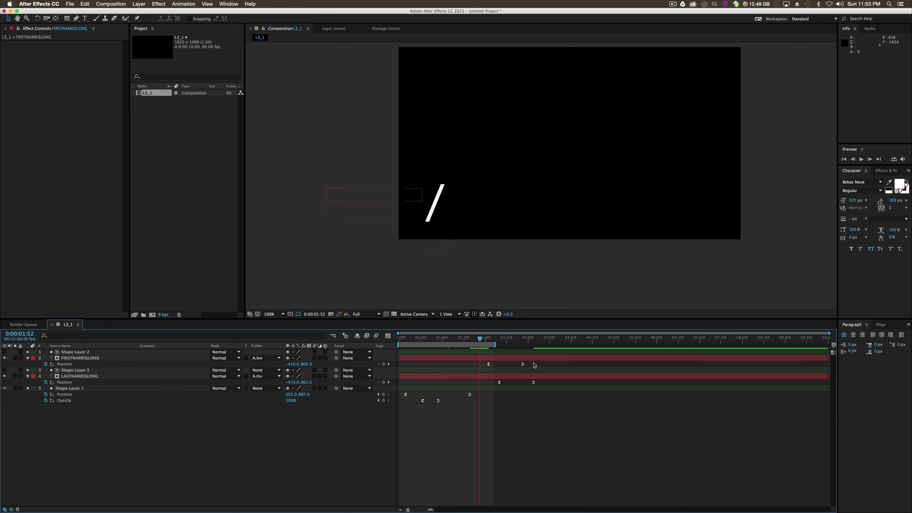
- Lengthen the ease influence of both text layers' start and end Position keyframes in the speed graph
drag(535, 361, 470, 371)
shift+click(534, 382)
shift+click(534, 382)
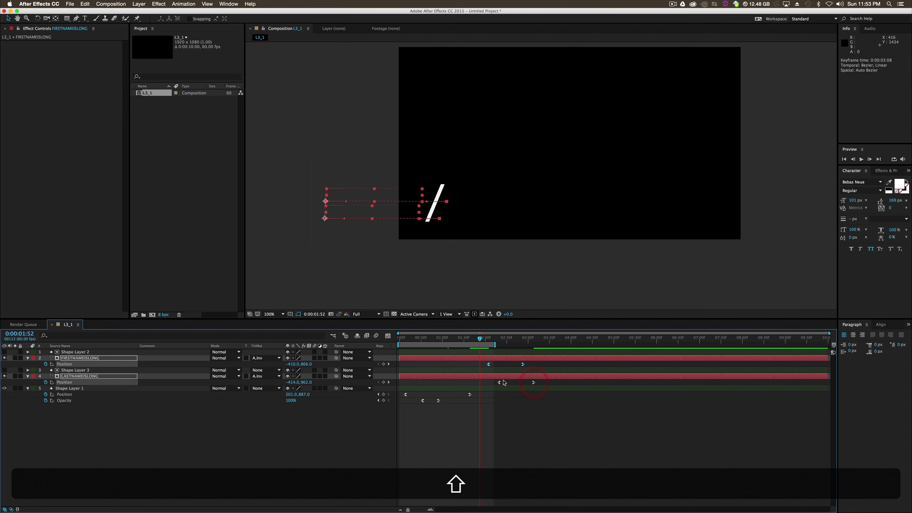
click(512, 345)
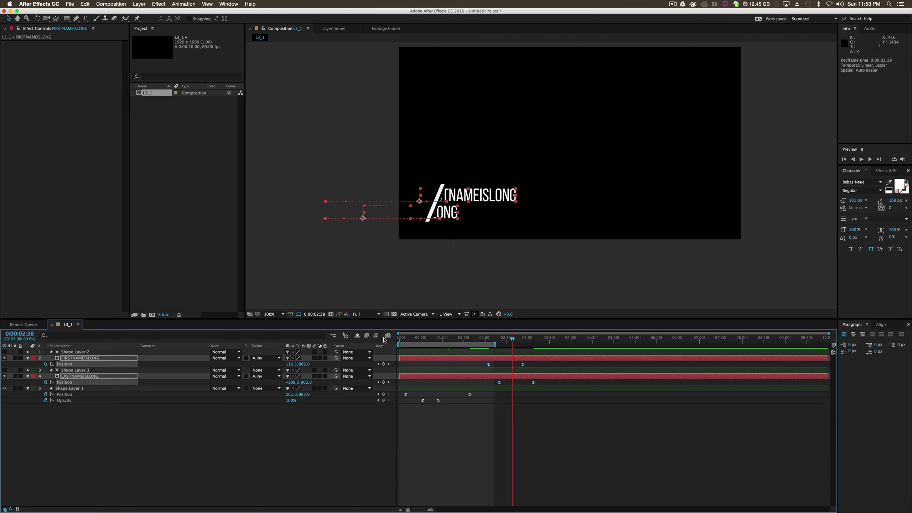
click(388, 336)
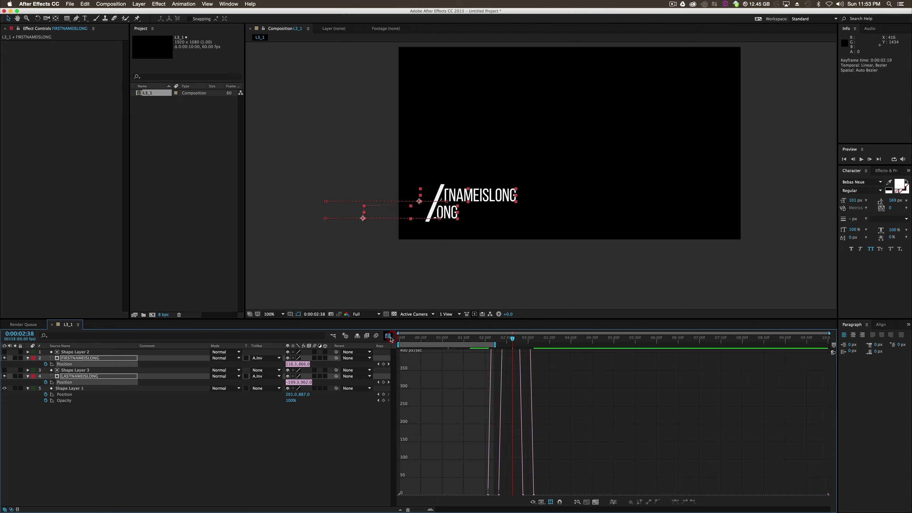
click(498, 494)
mouse_move(502, 494)
mouse_down()
mouse_move(526, 496)
mouse_move(493, 494)
mouse_move(523, 489)
mouse_move(515, 495)
mouse_up()
click(489, 494)
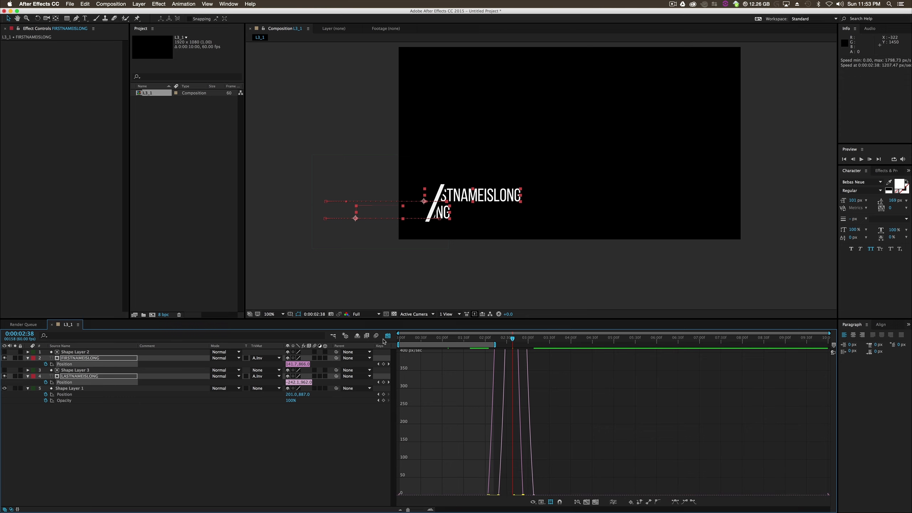
click(388, 336)
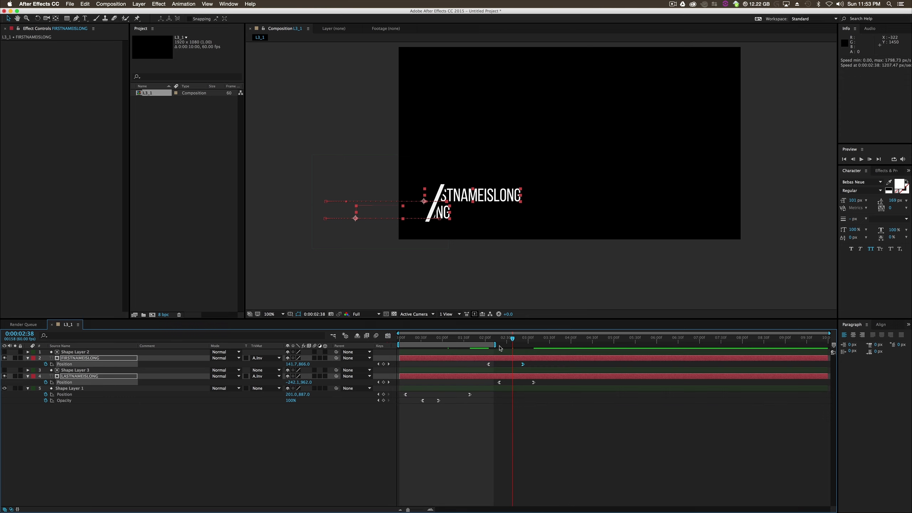
- Extend the work area to about 3.5 seconds and preview the text animation from the beginning
drag(495, 345, 401, 354)
click(862, 159)
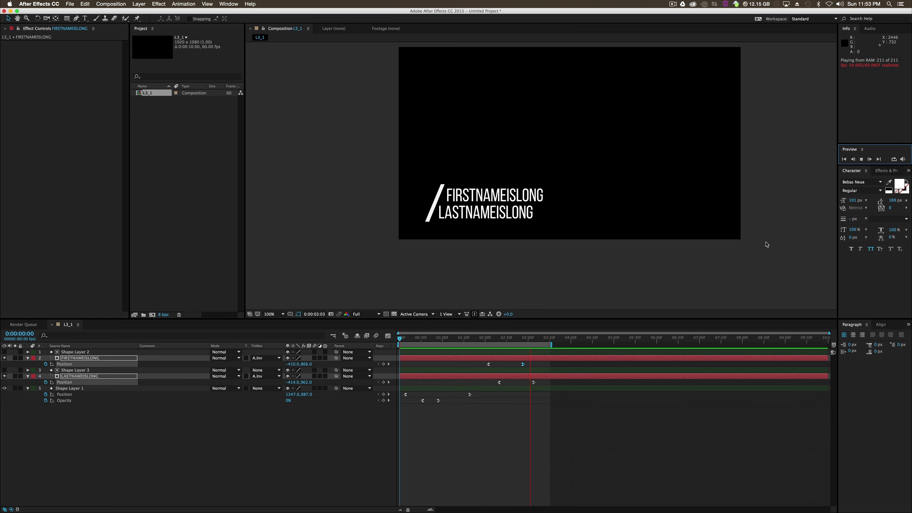
key(space)
click(685, 271)
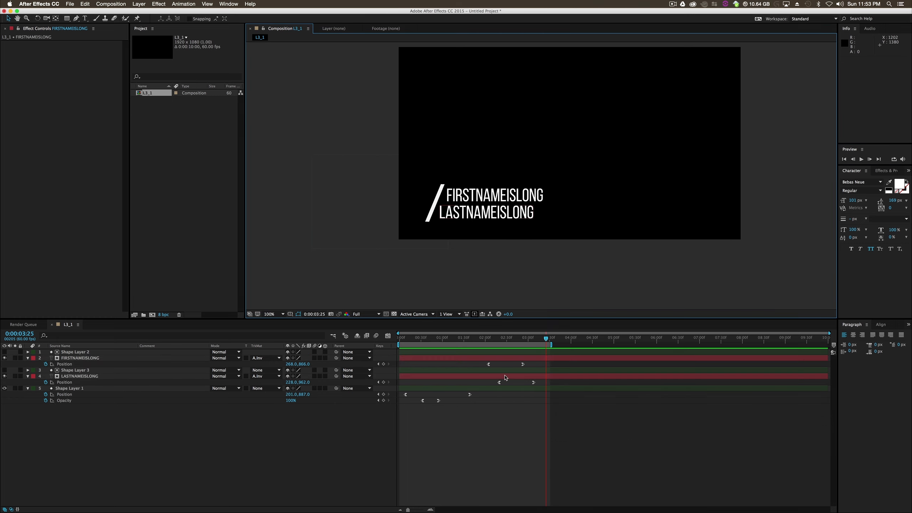
- Delay both text layers' ending Position keyframes by about one second and shift the two layers about half a second earlier
click(533, 383)
shift+click(523, 364)
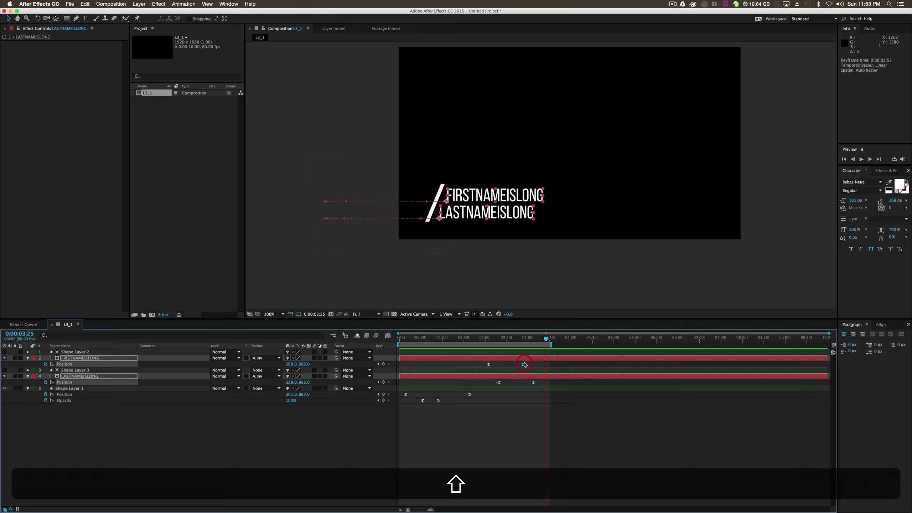
drag(546, 369, 502, 382)
click(503, 425)
click(498, 358)
shift+click(501, 376)
click(497, 425)
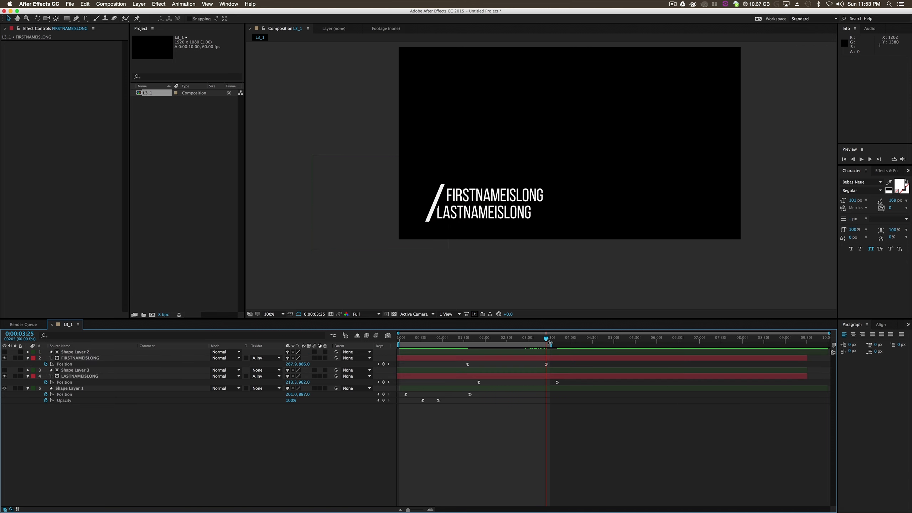
- Extend the work area to about four seconds and preview the retimed text animation
drag(550, 344, 570, 344)
click(864, 163)
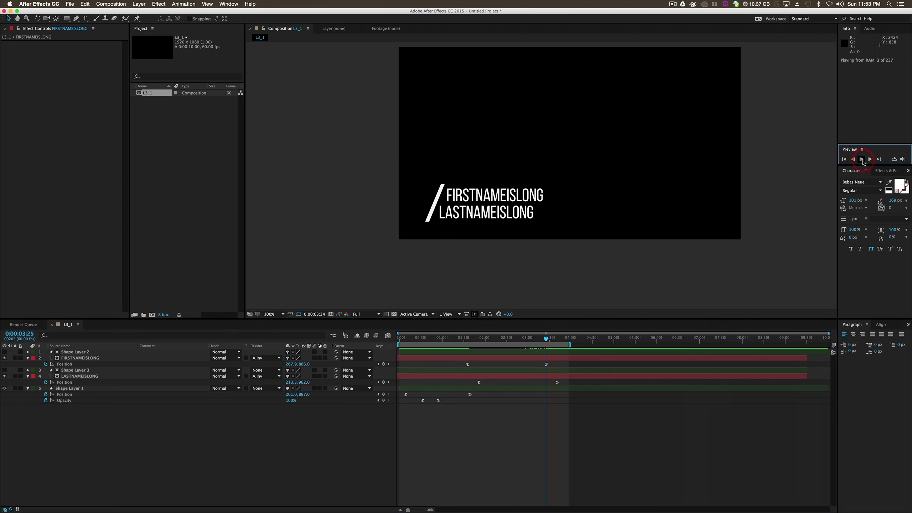
- Shift both text layers together with Shape Layer 2 and Shape Layer 3 about 15 frames earlier
click(486, 352)
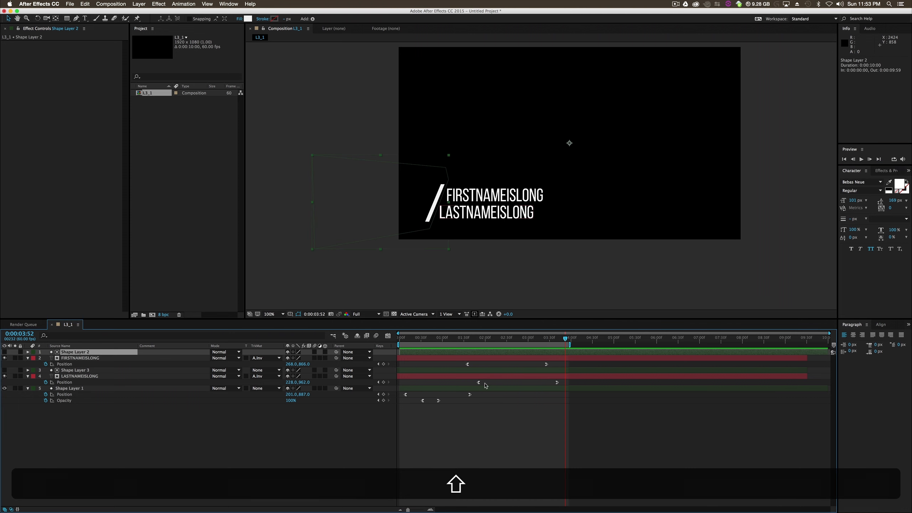
shift+click(497, 378)
mouse_move(496, 379)
mouse_down()
mouse_move(472, 380)
mouse_move(486, 379)
mouse_up()
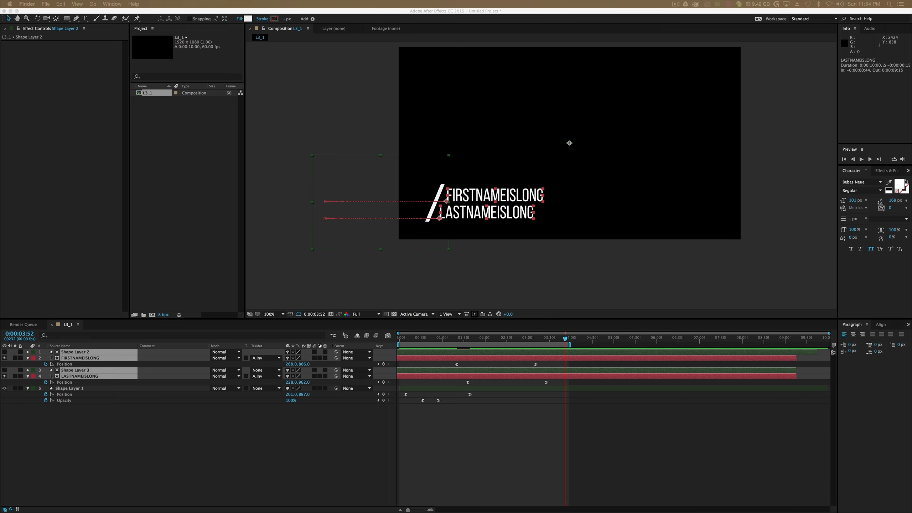
- Switch to QuickTime Player and examine how the lower-third title animates in the reference video 844351.mp4
drag(911, 92, 579, 82)
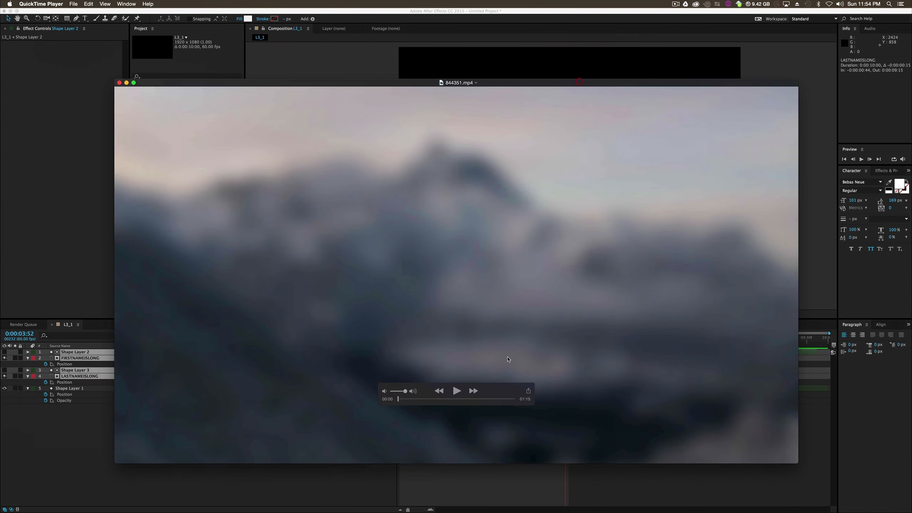
drag(401, 399, 413, 398)
click(346, 409)
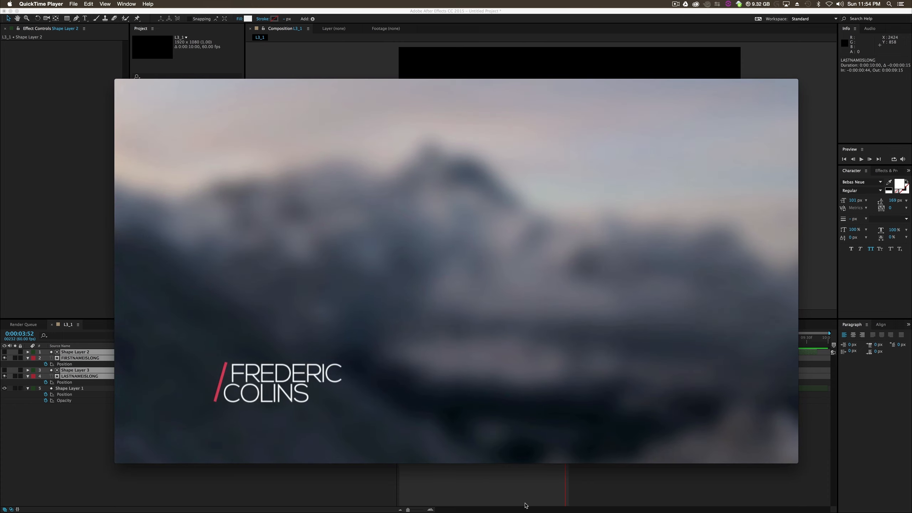
drag(218, 84, 911, 108)
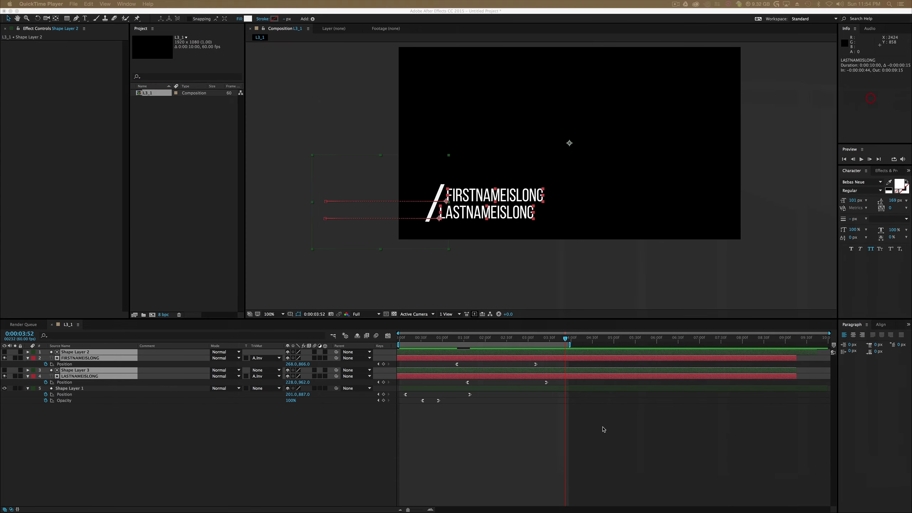
- Back in After Effects, shift LASTNAMEISLONG about 23 frames later than FIRSTNAMEISLONG's timing and preview the animation
click(673, 425)
drag(546, 378, 551, 377)
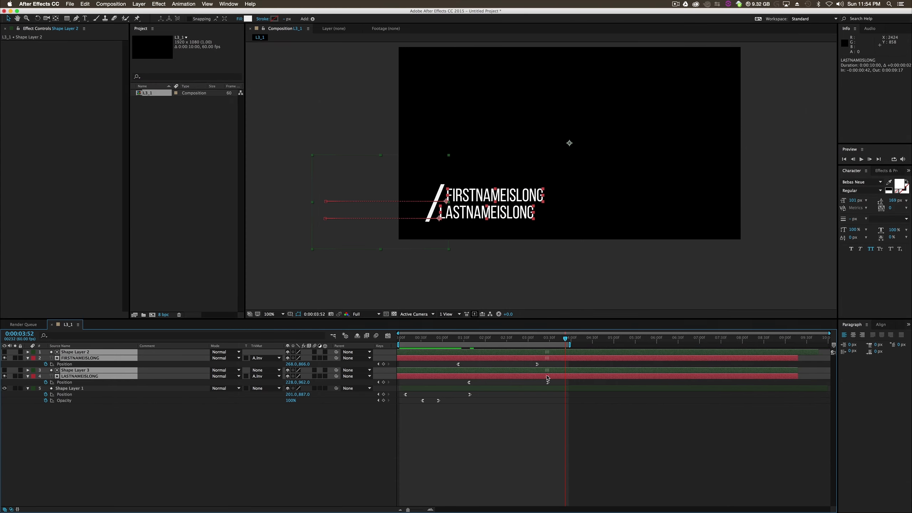
click(547, 378)
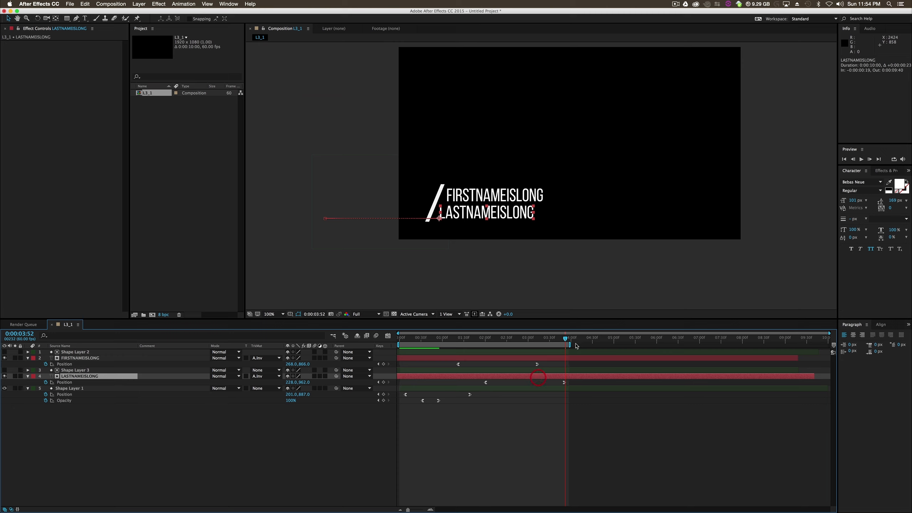
drag(566, 340, 421, 374)
click(861, 160)
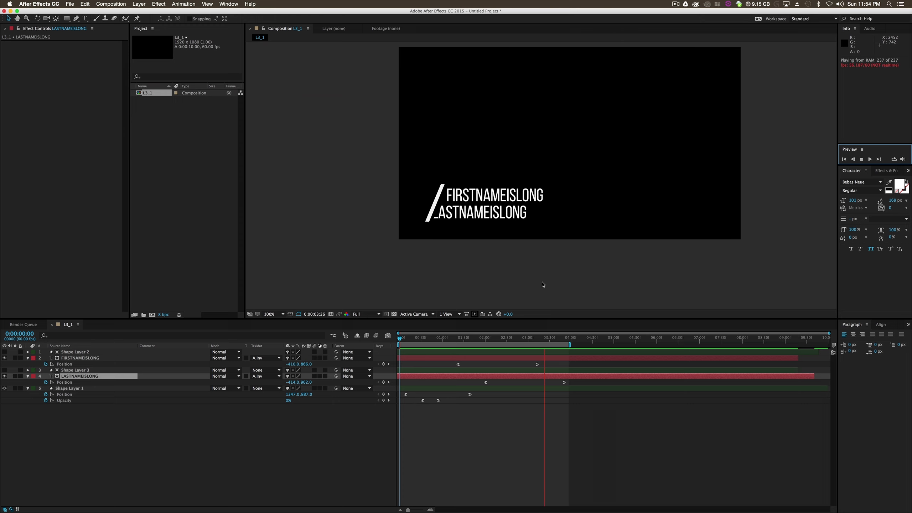
key(space)
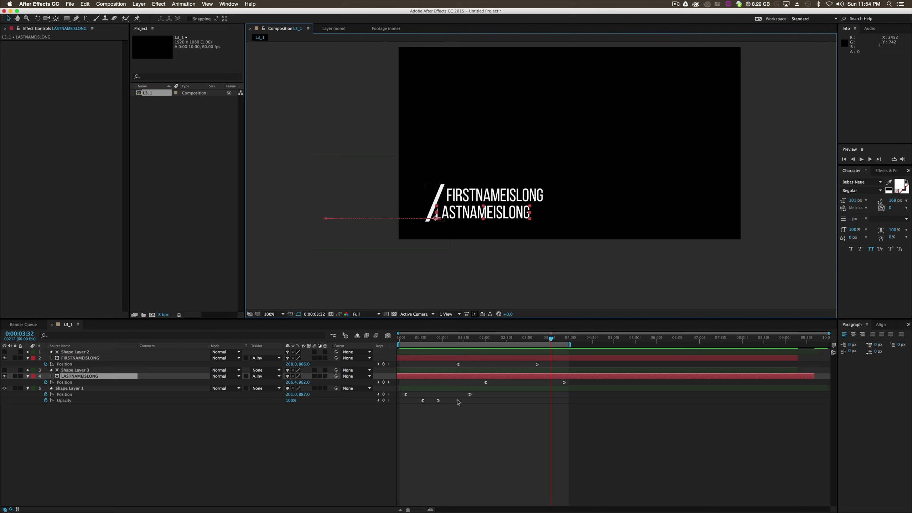
- Move the ending Position keyframe of Shape Layer 1 later to about 2.2 seconds and preview the animation
drag(470, 395, 491, 399)
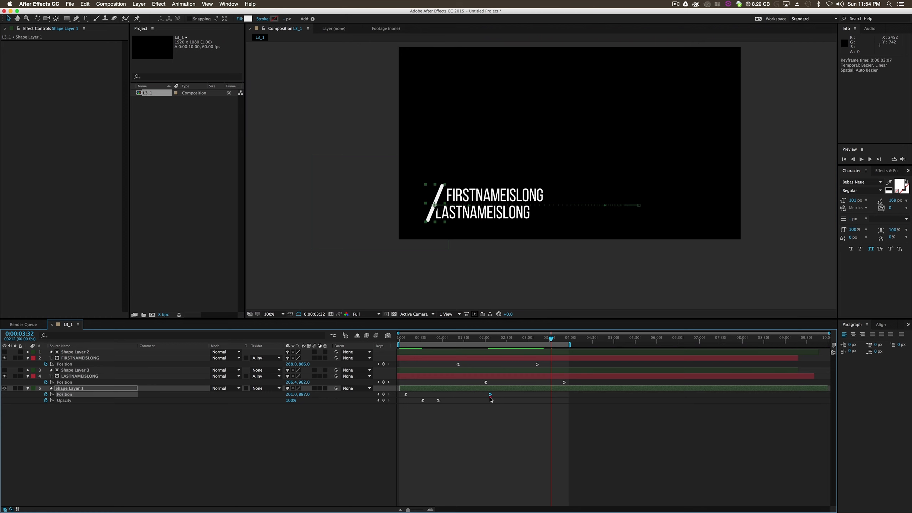
key(space)
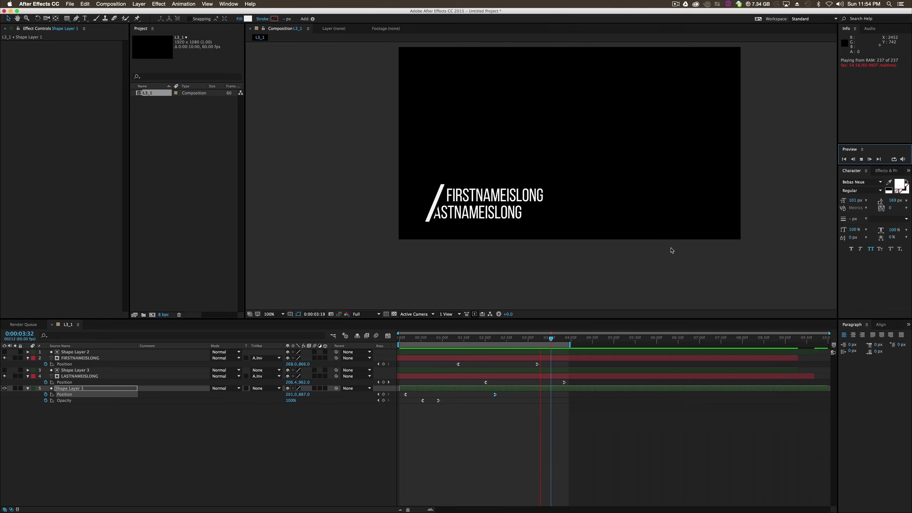
key(space)
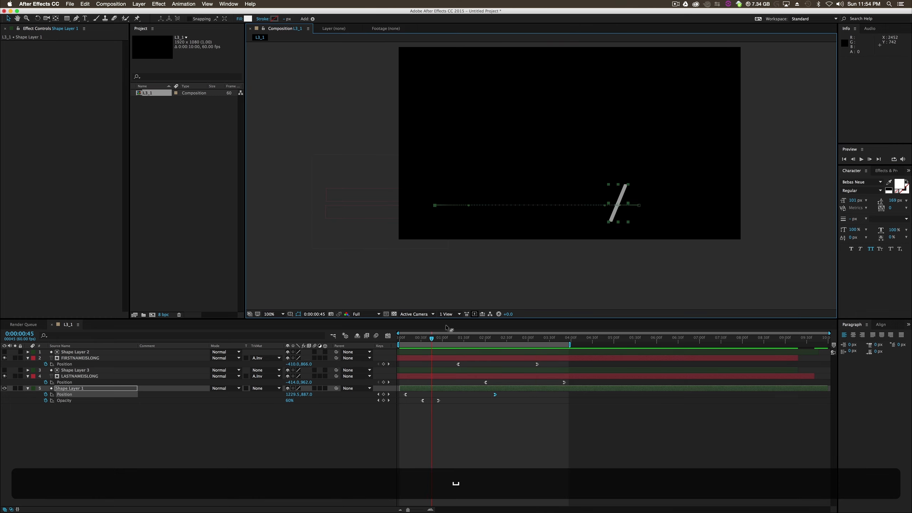
- Select all five layers of L3_1 and pre-compose them into Pre-comp 1
drag(432, 340, 563, 348)
click(526, 388)
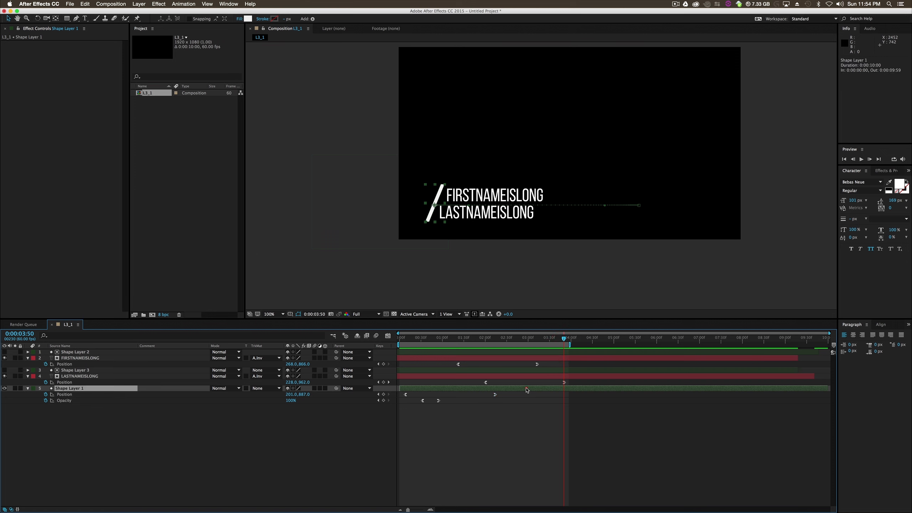
shift+click(508, 354)
right_click(508, 354)
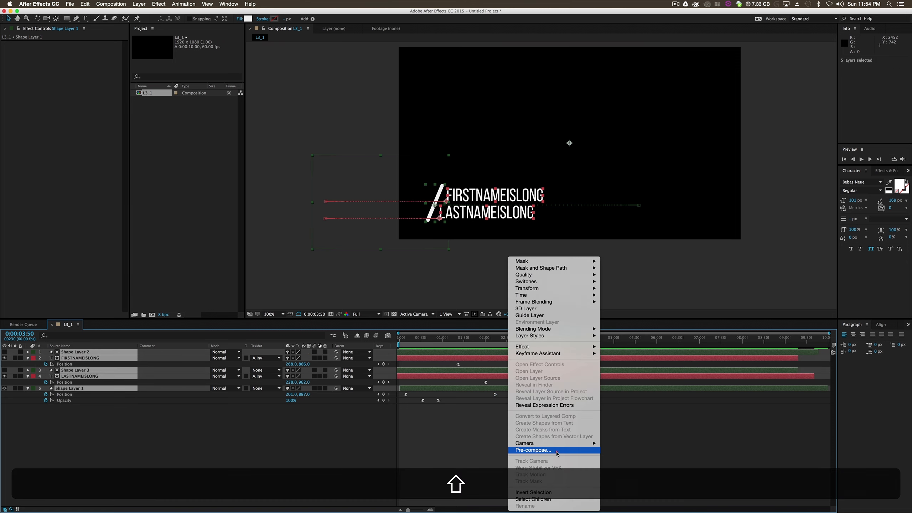
click(557, 453)
key(Return)
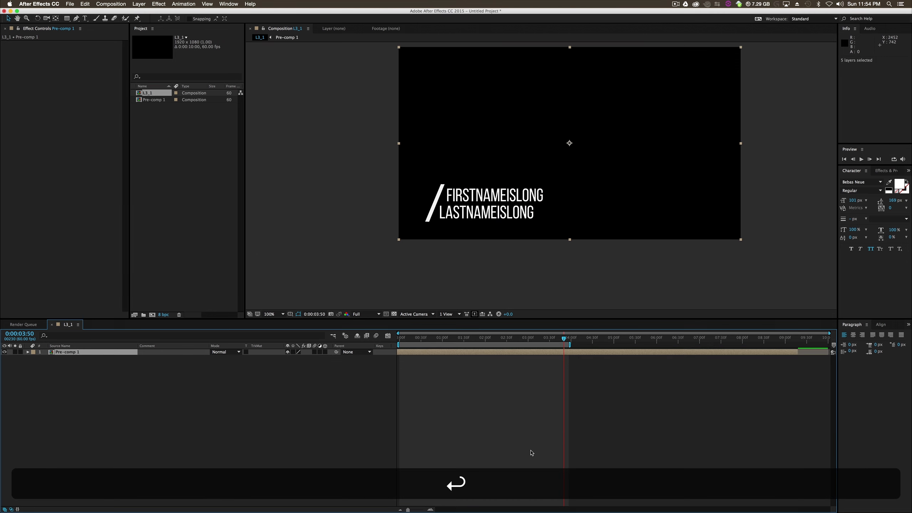
- Duplicate Pre-comp 1, time-reverse the upper copy, and shift it to begin at about 3:50
click(505, 354)
key(super+d)
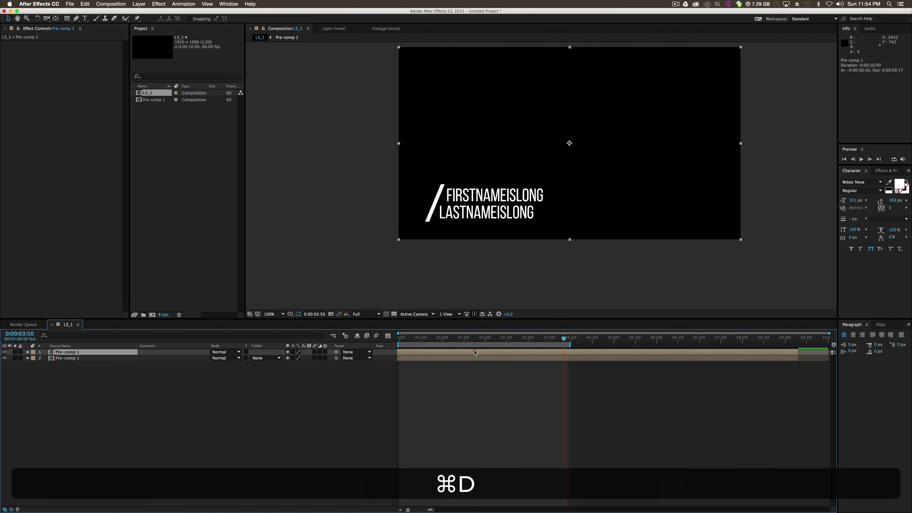
right_click(473, 352)
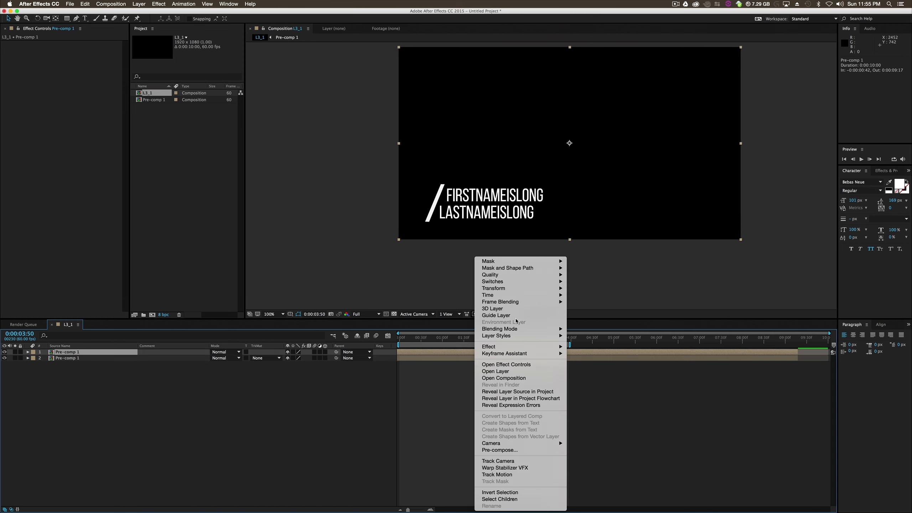
mouse_move(524, 295)
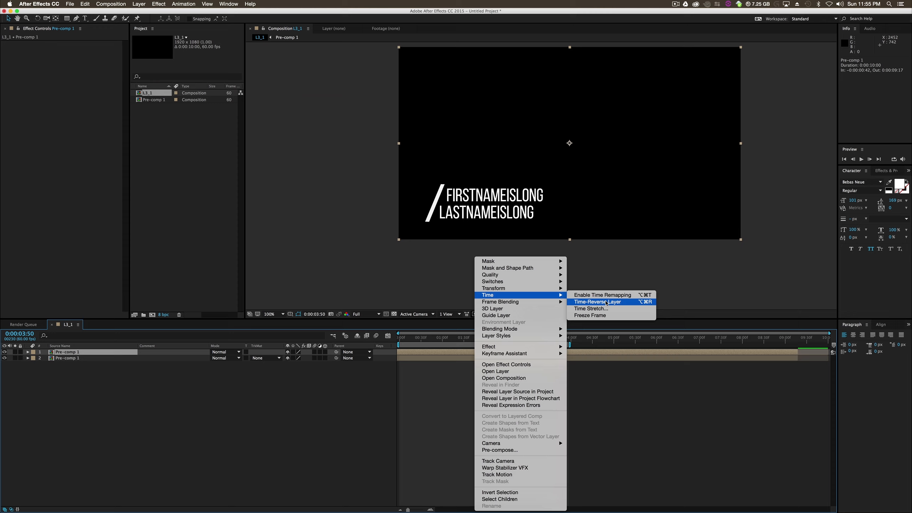
click(606, 302)
drag(499, 352, 641, 361)
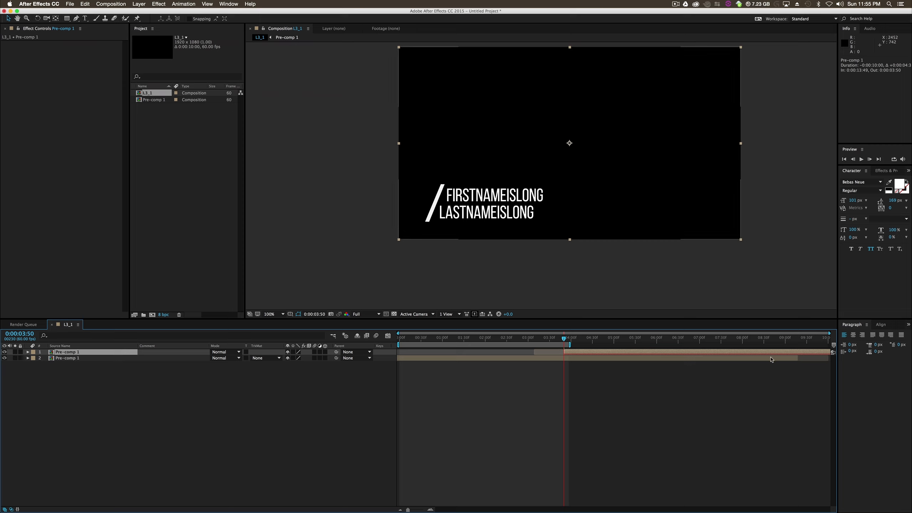
- Trim the original Pre-comp 1 at about 3:51, make the reversed copy span about 3:51 to 9:53, and extend the work area to its end
mouse_move(796, 357)
mouse_down()
mouse_move(569, 365)
mouse_move(791, 359)
mouse_up()
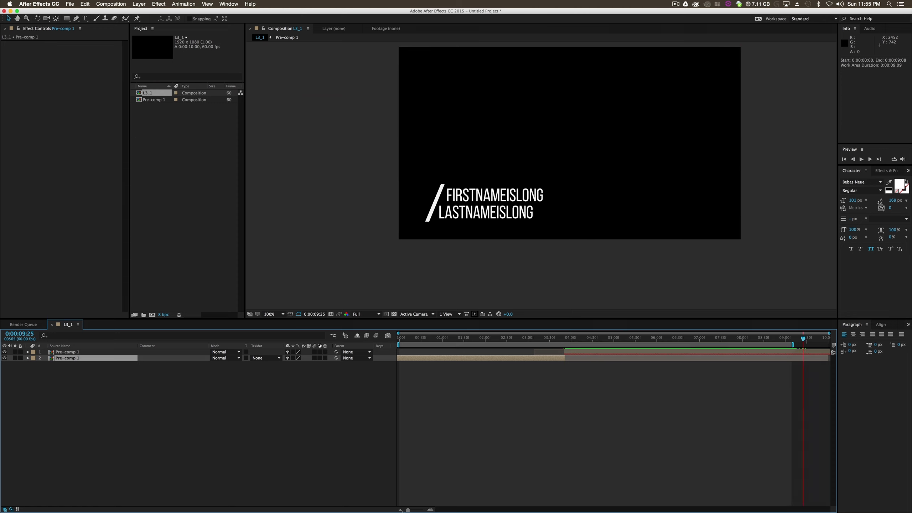
drag(565, 352, 641, 353)
drag(672, 353, 601, 362)
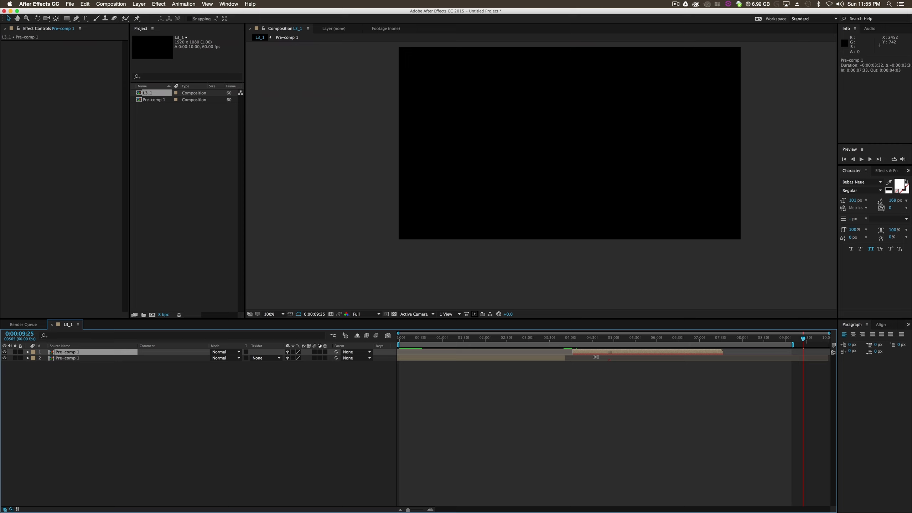
drag(687, 356, 559, 359)
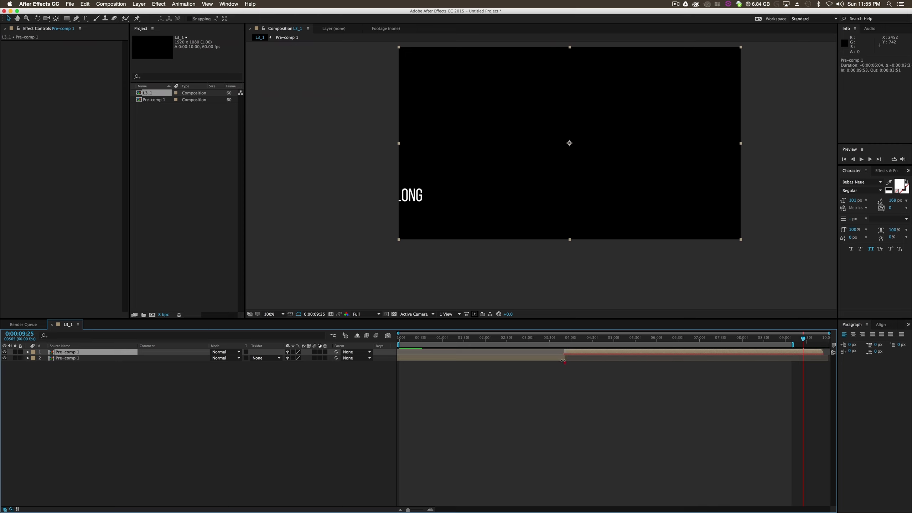
drag(792, 344, 398, 374)
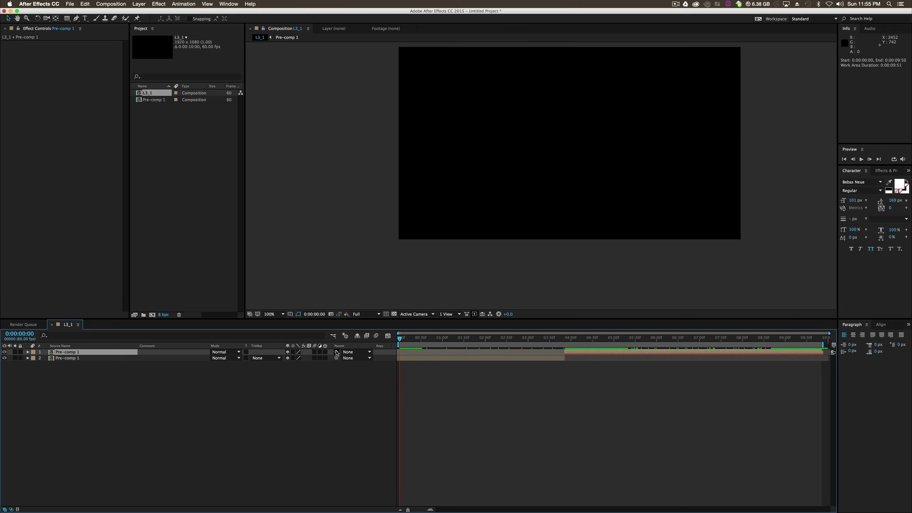
- Parent the reversed Pre-comp 1 to the original Pre-comp 1 and lock the reversed layer
drag(336, 354, 73, 361)
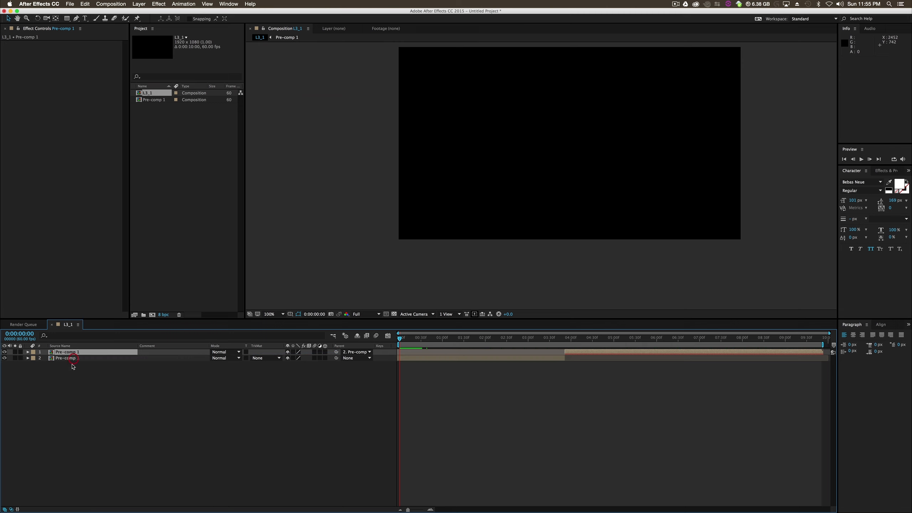
click(20, 352)
click(67, 358)
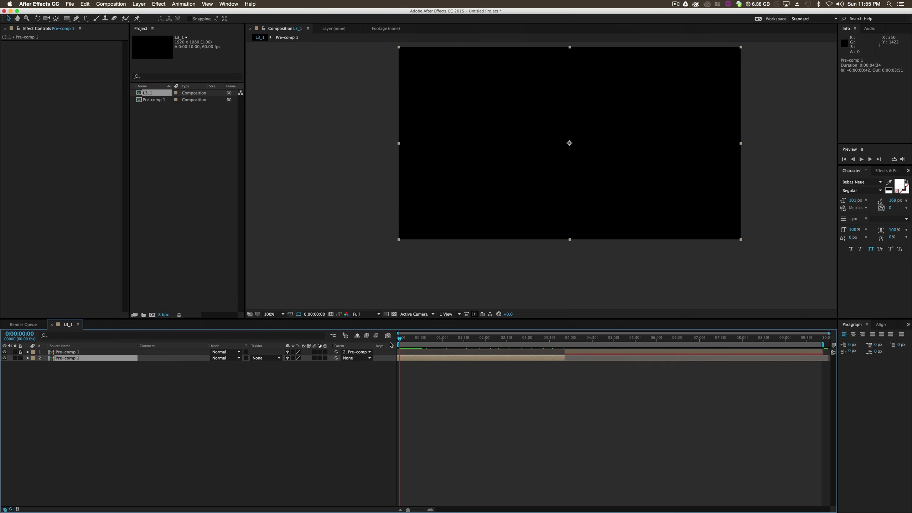
- Try repositioning the original Pre-comp 1 in the frame to test whether the parented reversed copy follows it
drag(437, 342, 548, 350)
drag(500, 221, 568, 155)
drag(577, 345, 756, 352)
drag(828, 359, 397, 372)
drag(544, 151, 503, 190)
drag(448, 338, 398, 354)
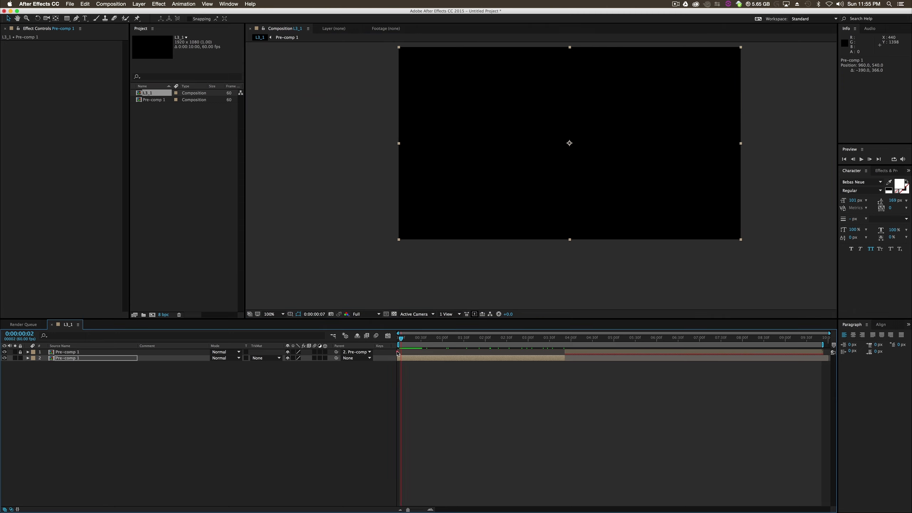
- Preview the full L3_1 animation and scrub through its reversed exit
click(863, 161)
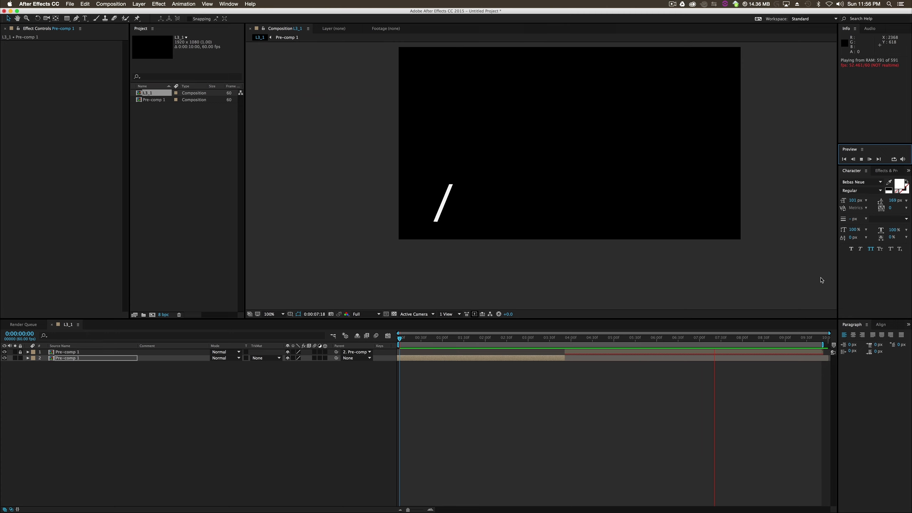
click(725, 338)
drag(726, 338, 823, 353)
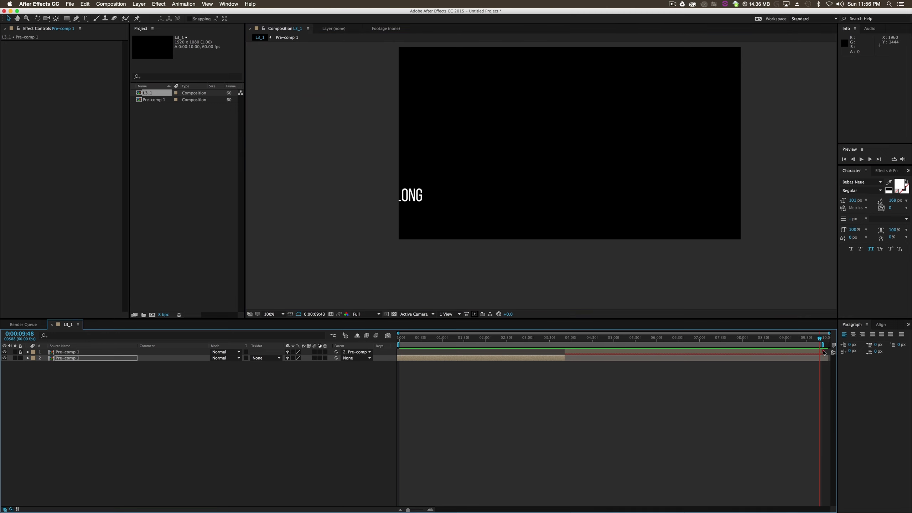
click(687, 403)
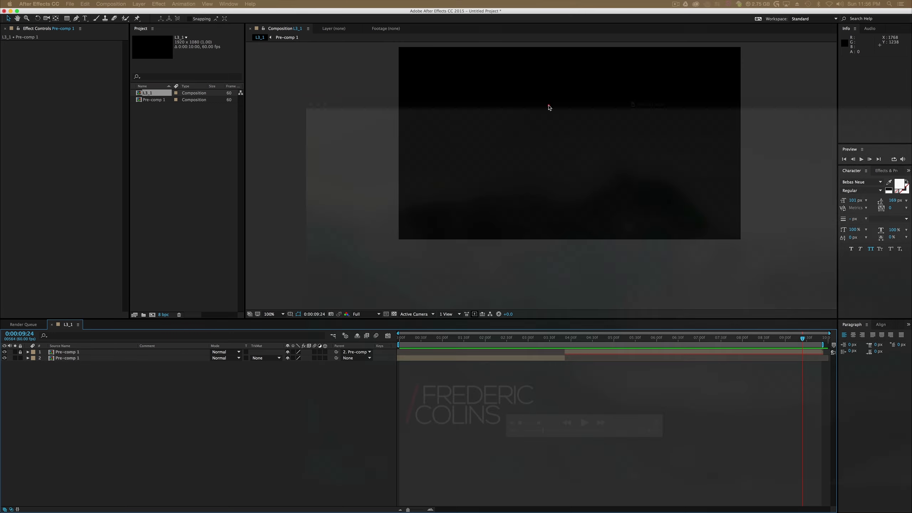
- Switch to QuickTime Player and examine the next lower third, a bold name above MOTION DESIGNER, in 844351.mp4
drag(547, 108, 386, 77)
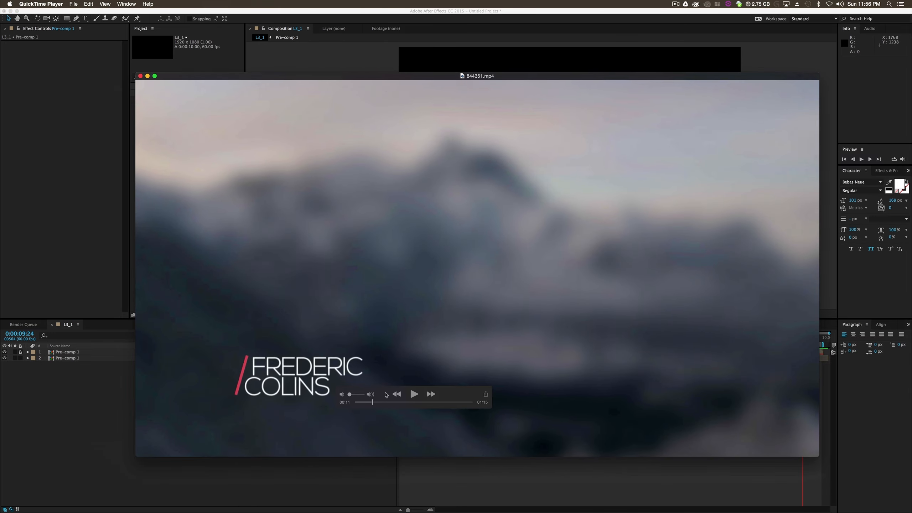
drag(372, 404, 370, 406)
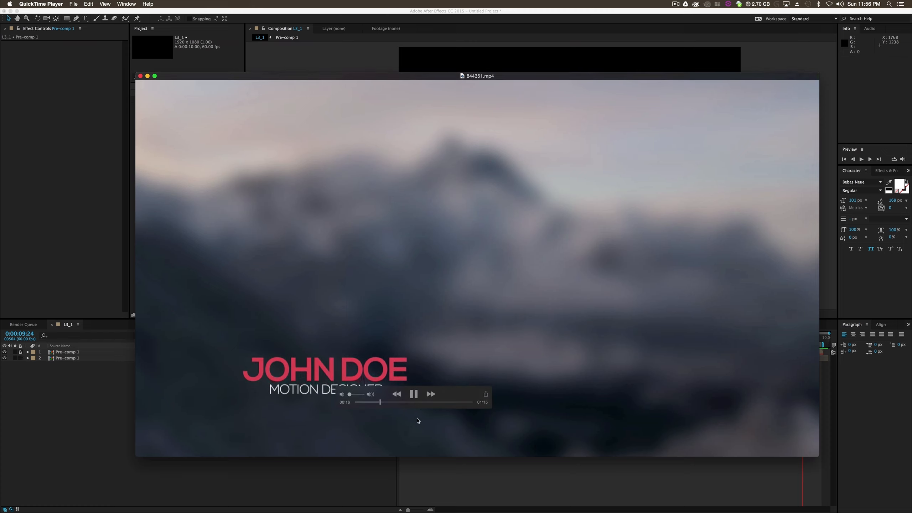
key(space)
drag(379, 402, 377, 403)
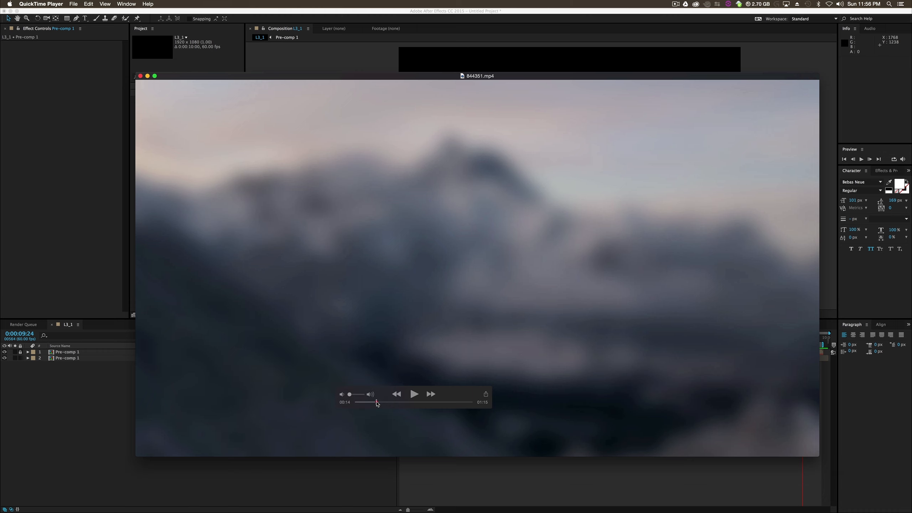
click(412, 396)
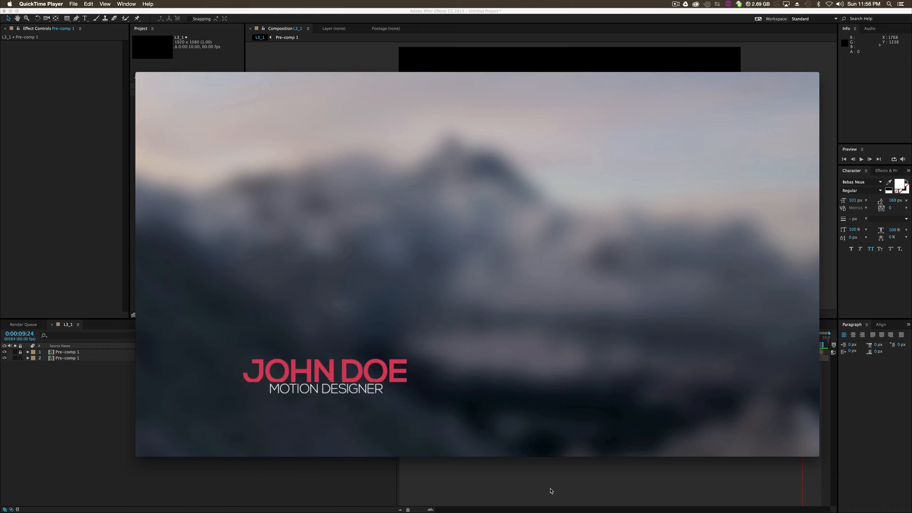
key(space)
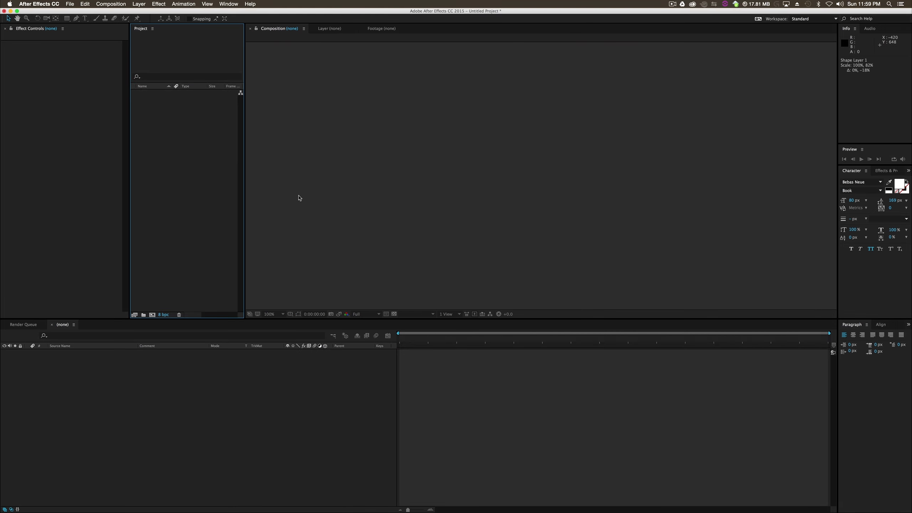
- Back in After Effects, create a 1920 x 1080 composition named Comp 1 at 60 fps lasting 10 seconds
right_click(157, 139)
click(187, 144)
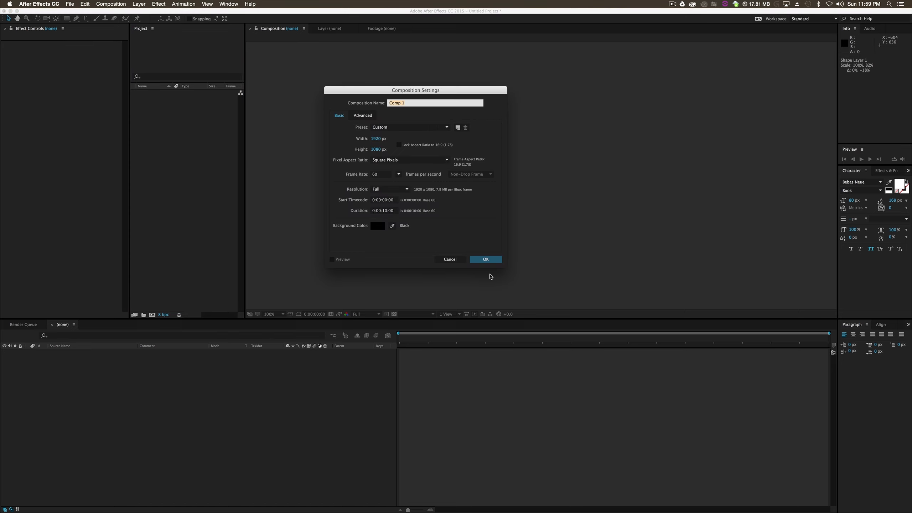
click(485, 259)
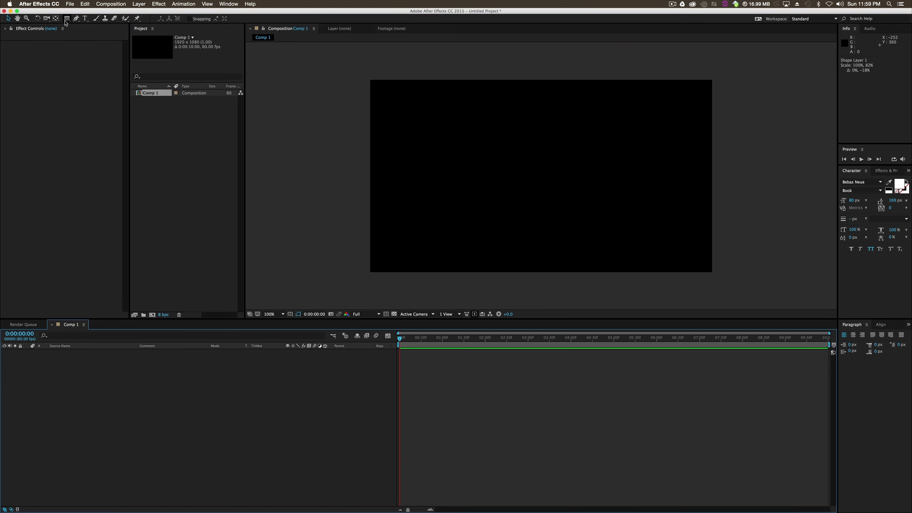
- Add a text layer in the left half of the frame and enter the person's full name in capitals
click(85, 18)
click(414, 175)
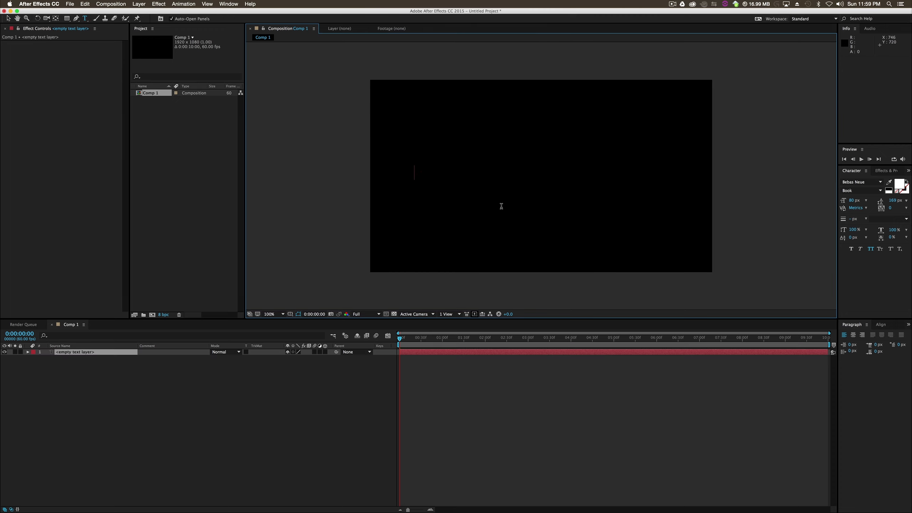
text(JOHN DOE)
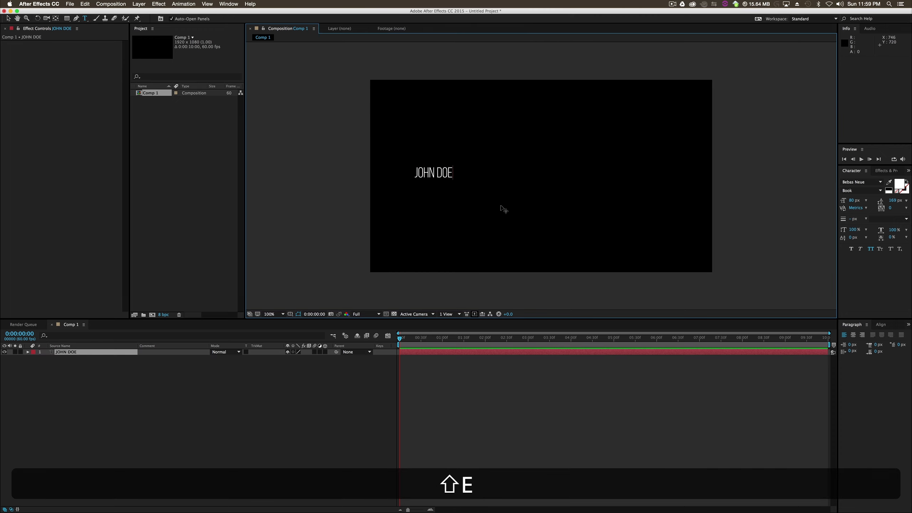
- Set the name text to Bebas Neue Bold at 185 px
drag(458, 172, 412, 173)
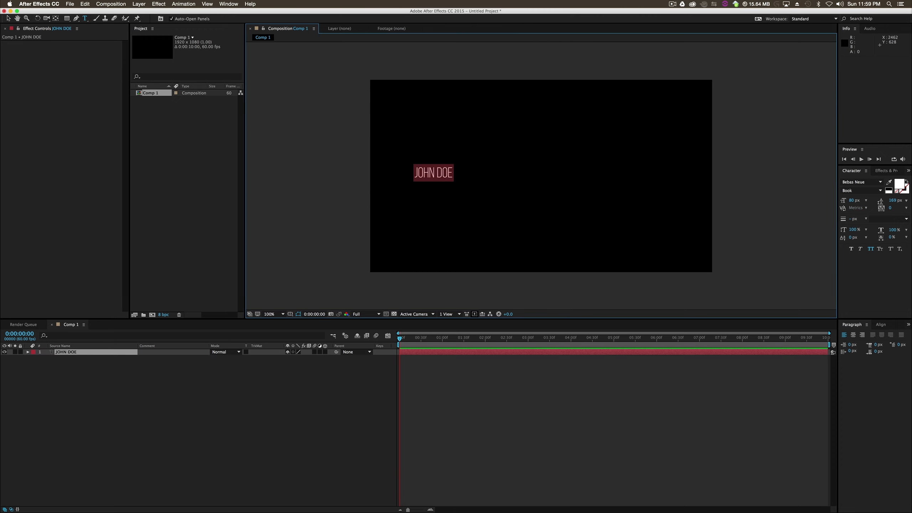
click(880, 182)
click(812, 182)
click(879, 190)
click(860, 224)
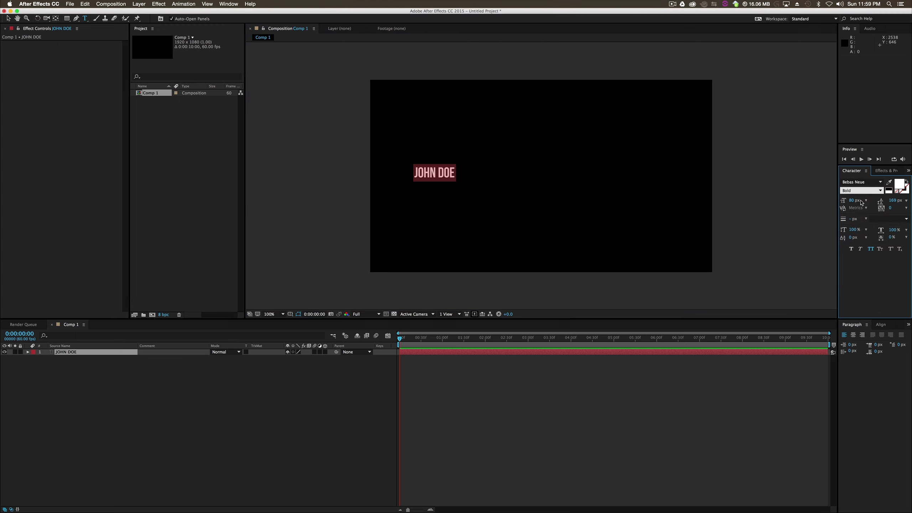
drag(851, 201, 895, 205)
click(8, 17)
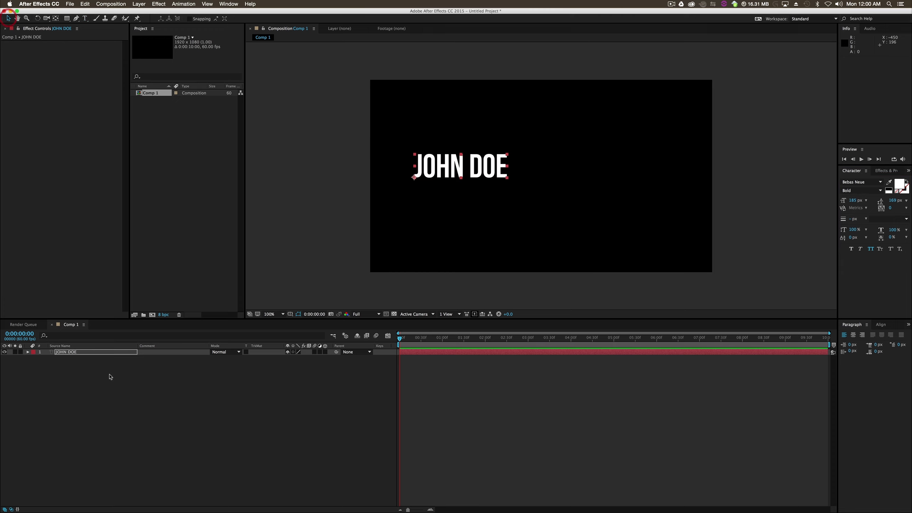
- Duplicate the name layer, put the copy beneath the original in the layer order, and move it about 142 px down in the frame
click(86, 368)
click(68, 351)
key(super+d)
drag(66, 352, 67, 362)
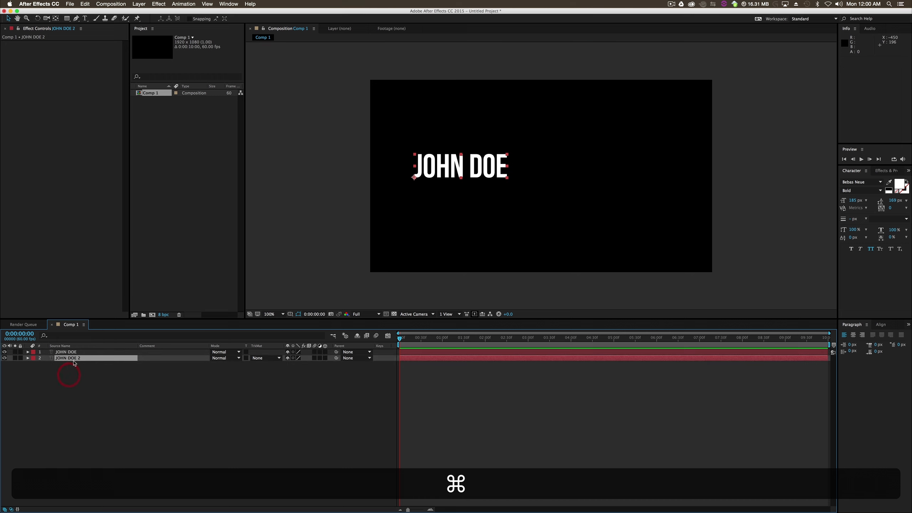
shift+drag(475, 174, 475, 199)
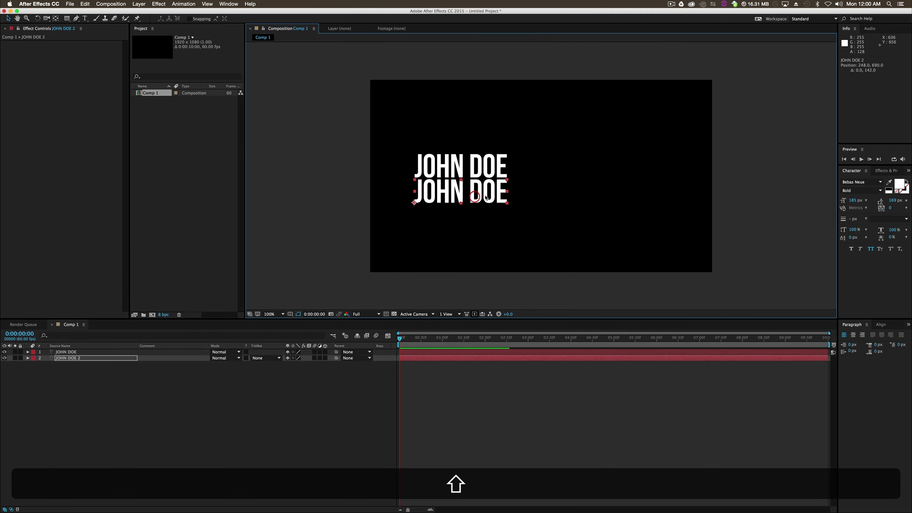
- Replace the lower text with "motion designer" and set its font style to Book
double_click(475, 199)
text(motion desinger)
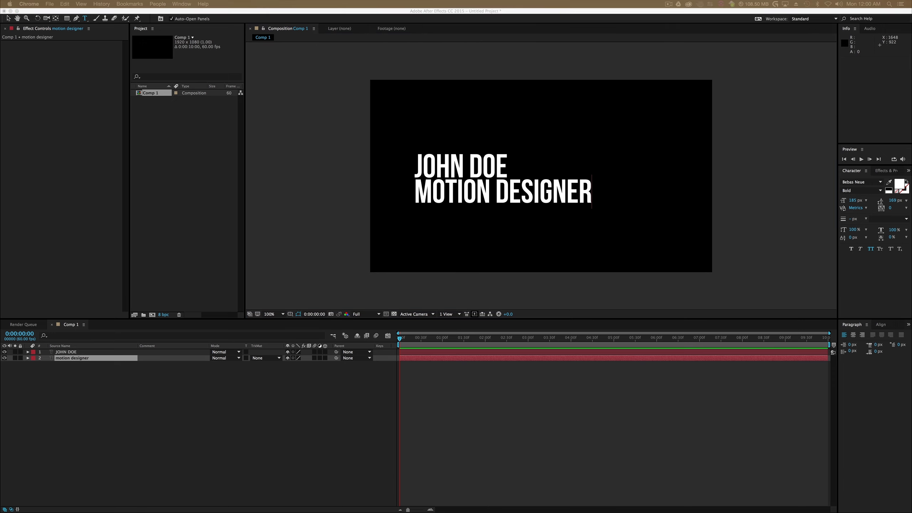
click(570, 190)
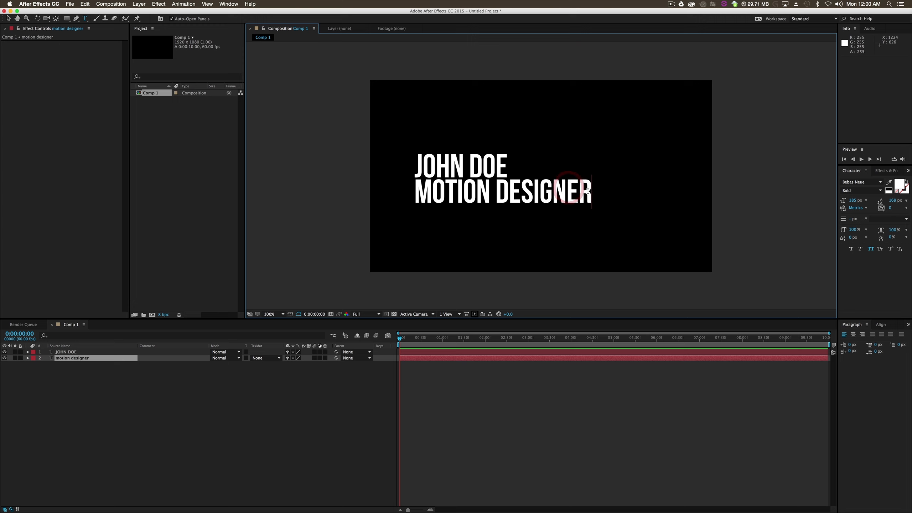
key(super+a)
click(883, 191)
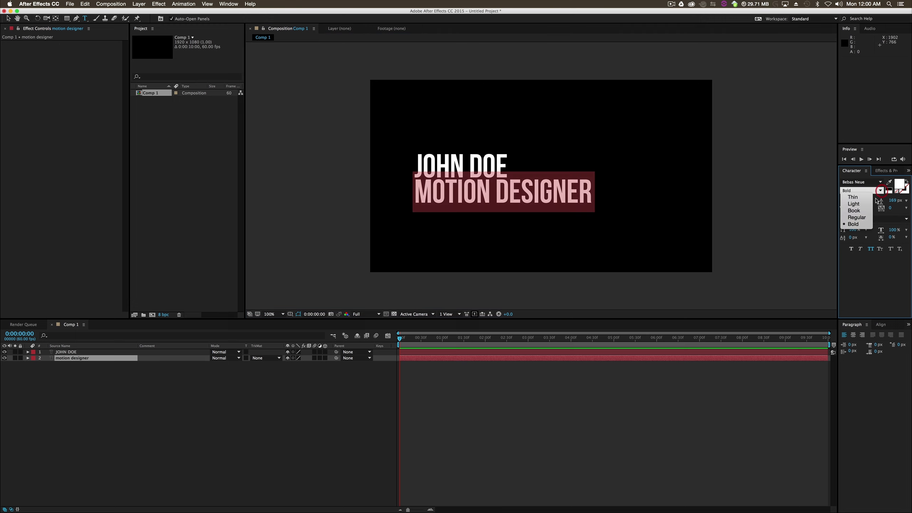
click(862, 209)
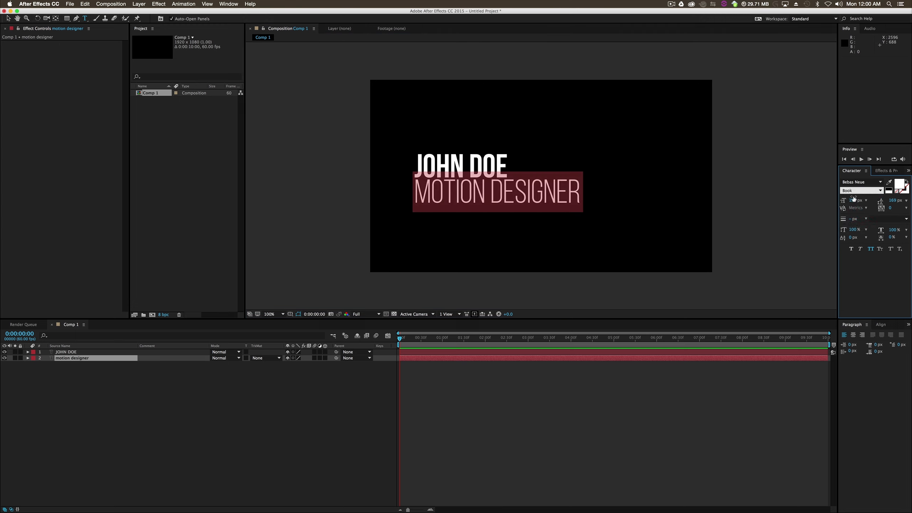
- Set the title text to 94 px and centre it directly beneath the name
drag(854, 199, 829, 208)
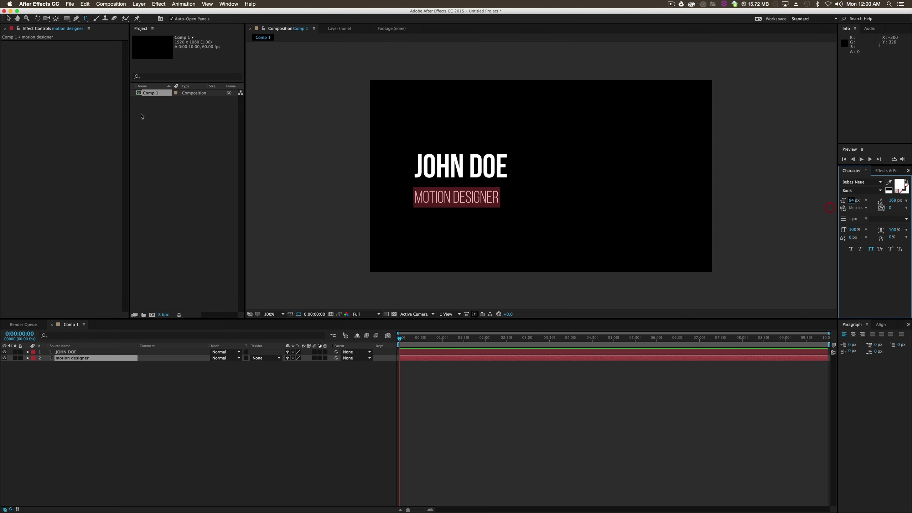
click(8, 18)
drag(492, 200, 585, 214)
click(486, 210)
scroll(486, 210, up, 1)
key(h)
key(v)
click(62, 395)
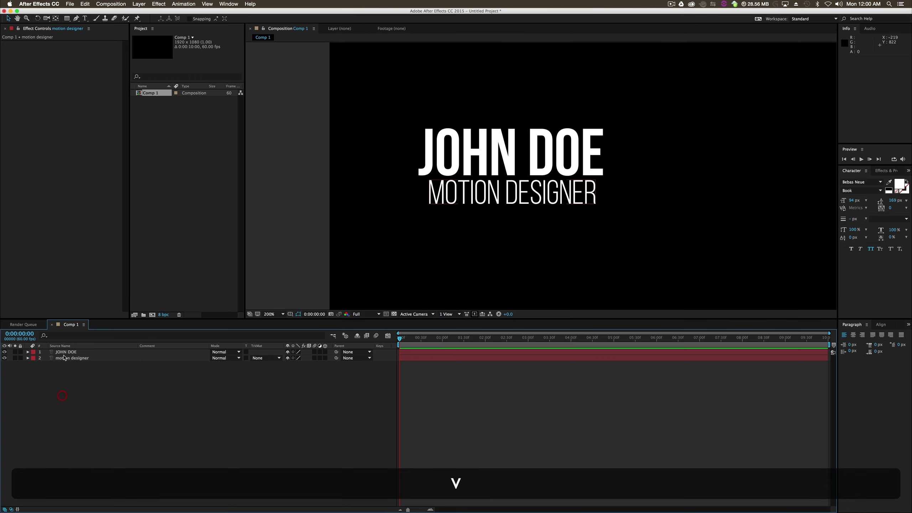
click(68, 352)
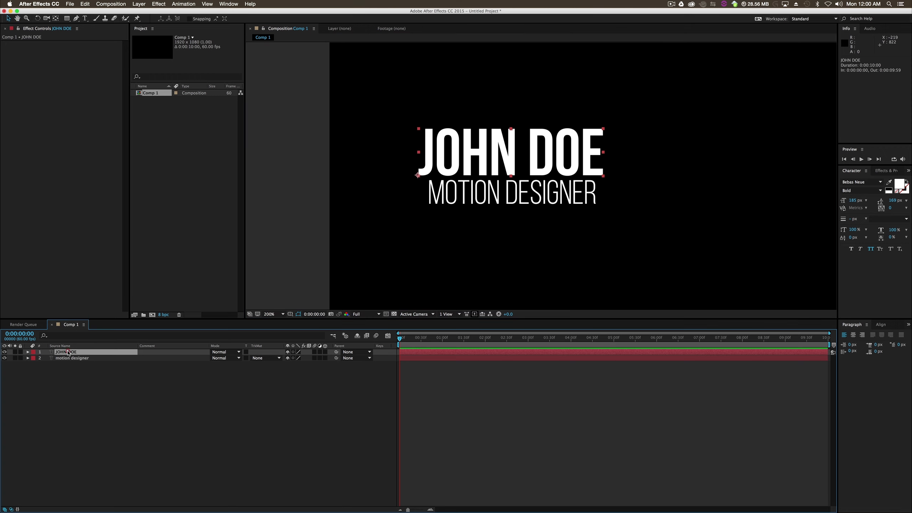
click(67, 18)
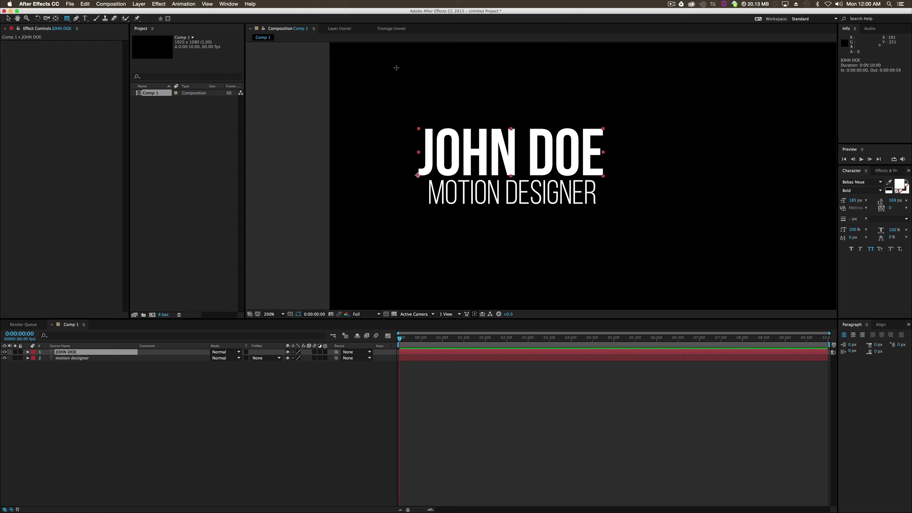
drag(401, 55, 624, 179)
key(super+z)
- With no layer selected, draw a green rectangle of about 620 x 340 px covering the name and ending just above the title
click(127, 389)
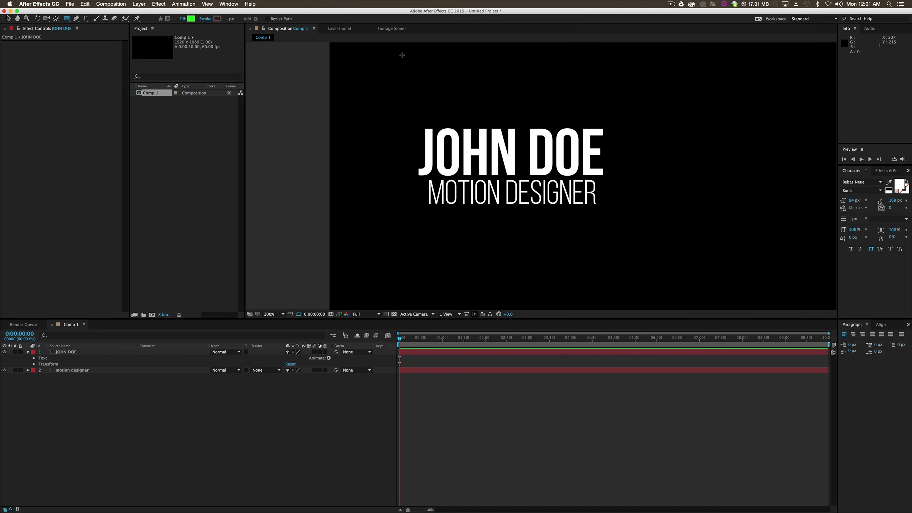
drag(402, 55, 622, 178)
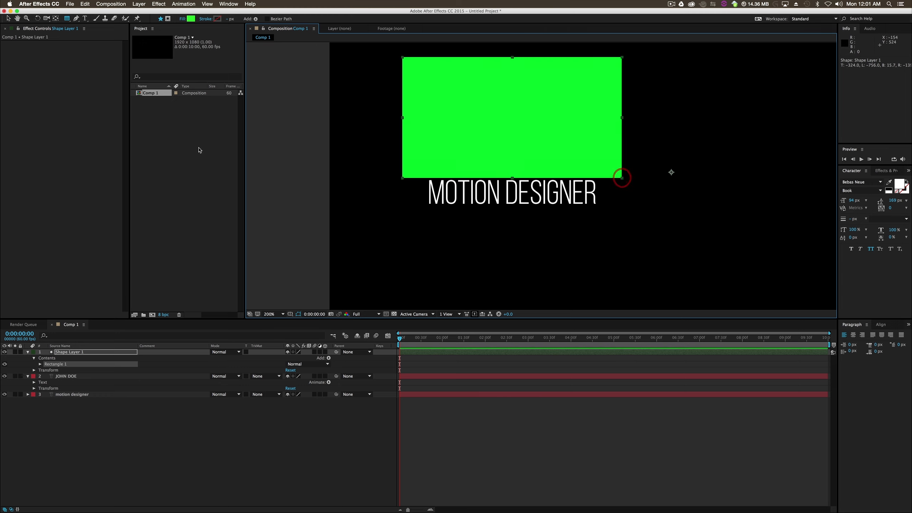
click(212, 448)
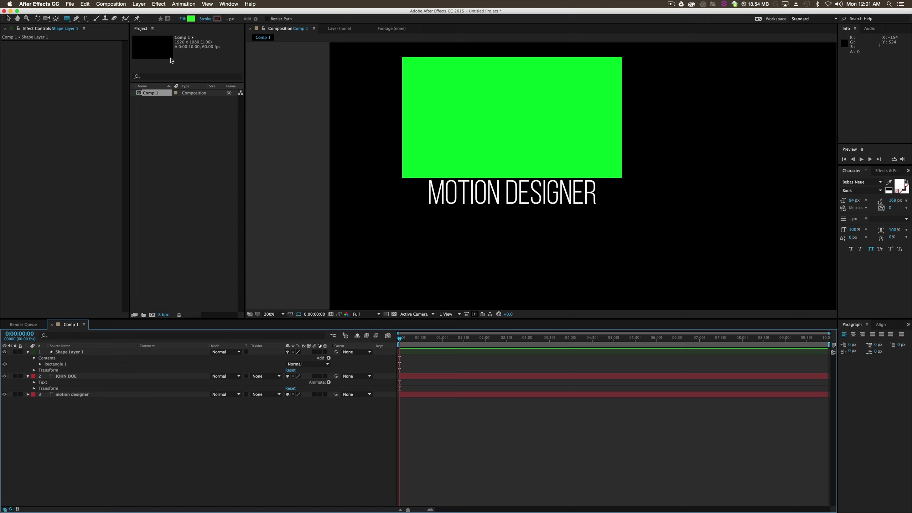
- Change the shape fill to red and draw a rectangle of about 515 x 330 px covering the title, starting just below the green one
click(191, 18)
drag(376, 147, 377, 127)
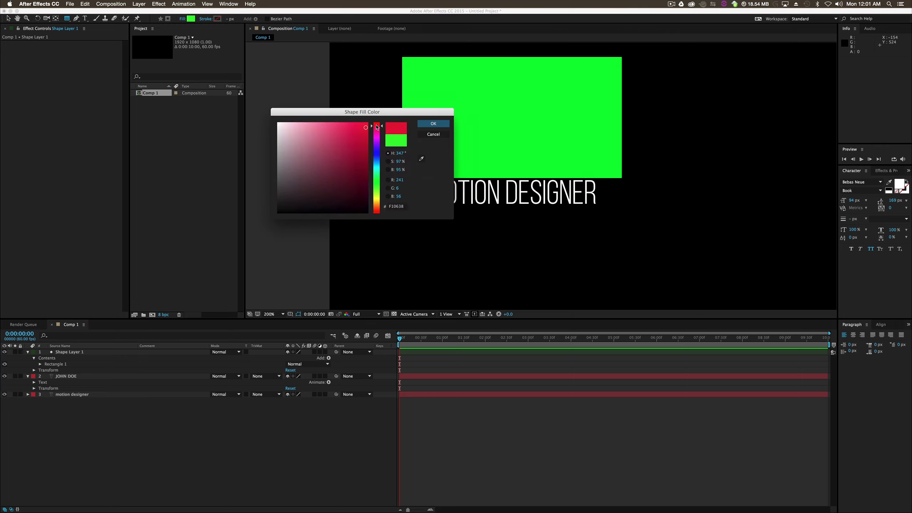
click(443, 123)
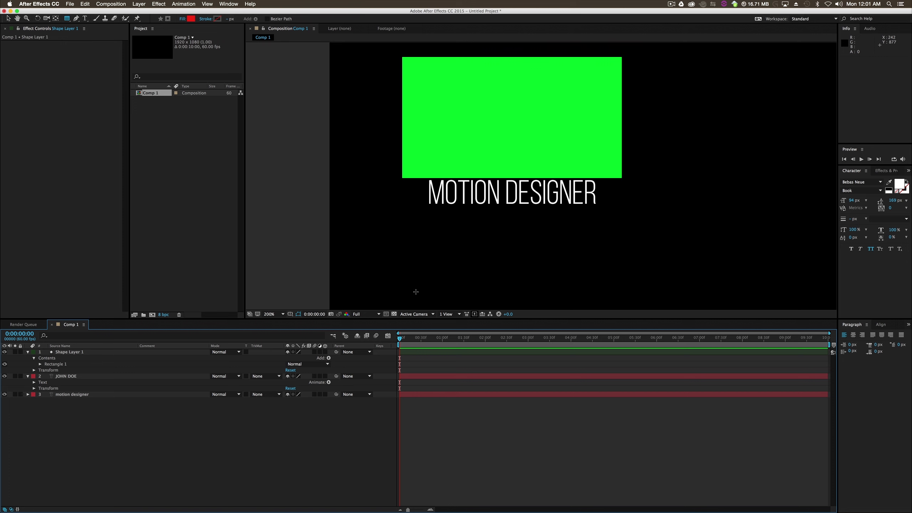
mouse_move(419, 297)
mouse_down()
mouse_move(429, 228)
mouse_move(471, 192)
mouse_move(568, 194)
mouse_move(605, 186)
mouse_move(602, 178)
mouse_up()
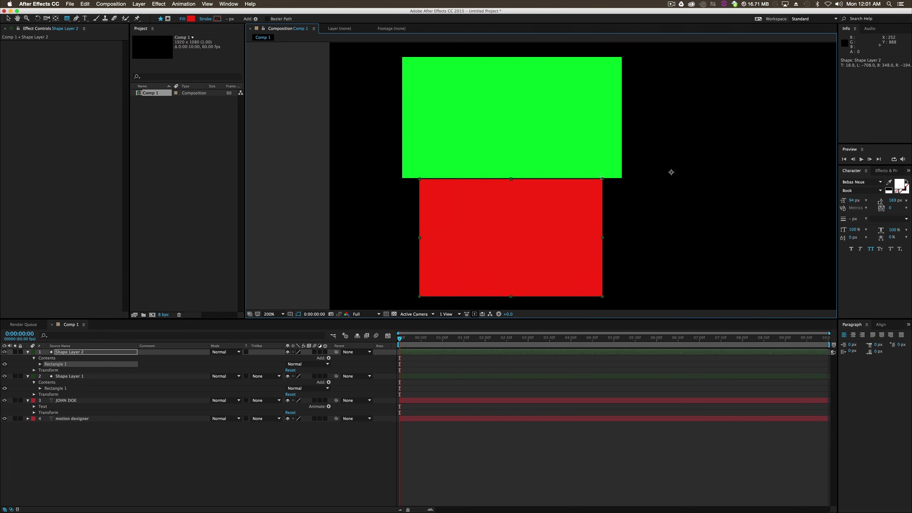
click(244, 457)
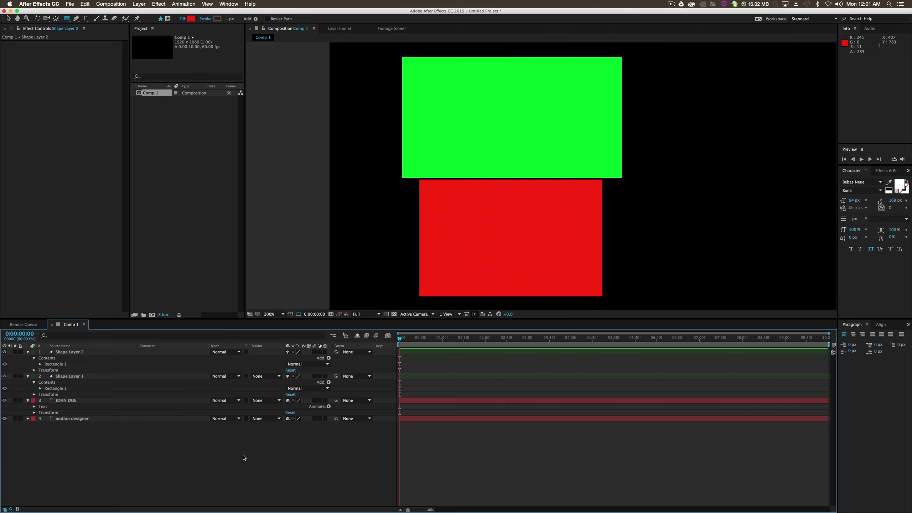
- Move the red shape layer directly above the title layer and collapse the expanded layer properties
drag(70, 355, 78, 421)
click(89, 421)
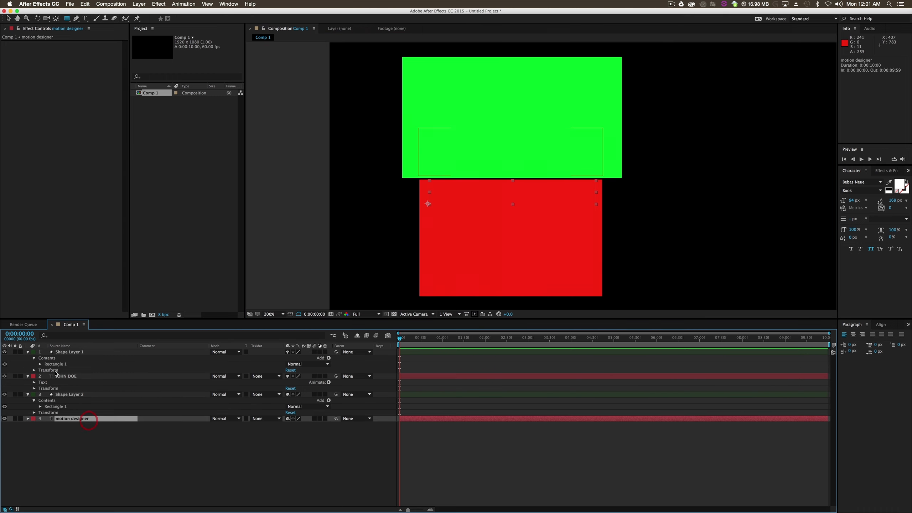
shift+click(67, 353)
click(28, 352)
click(70, 408)
click(72, 371)
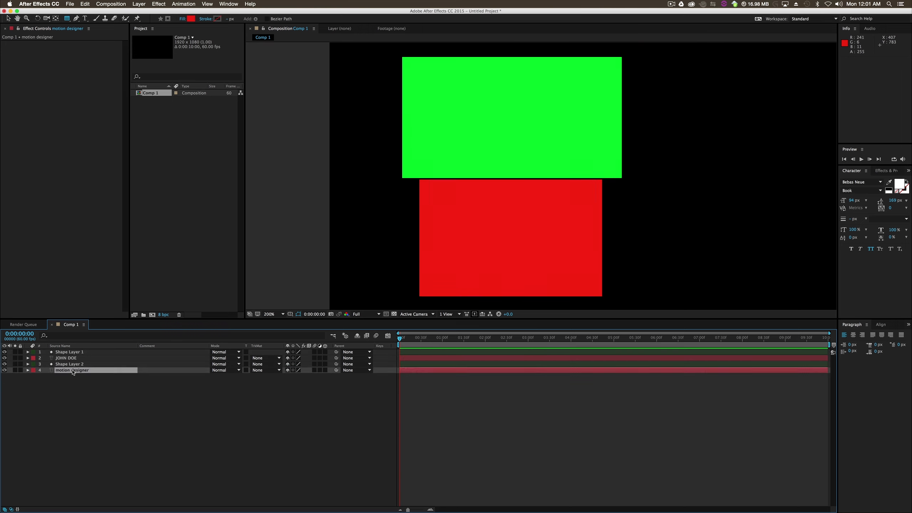
- Apply an Alpha track matte to the title and the name, each using the shape layer directly above it
click(276, 370)
click(287, 387)
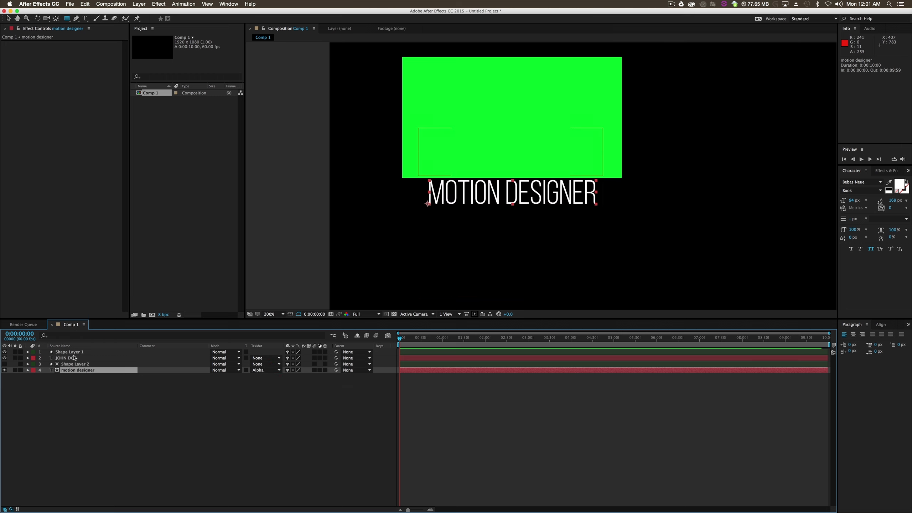
click(74, 357)
click(265, 358)
click(284, 375)
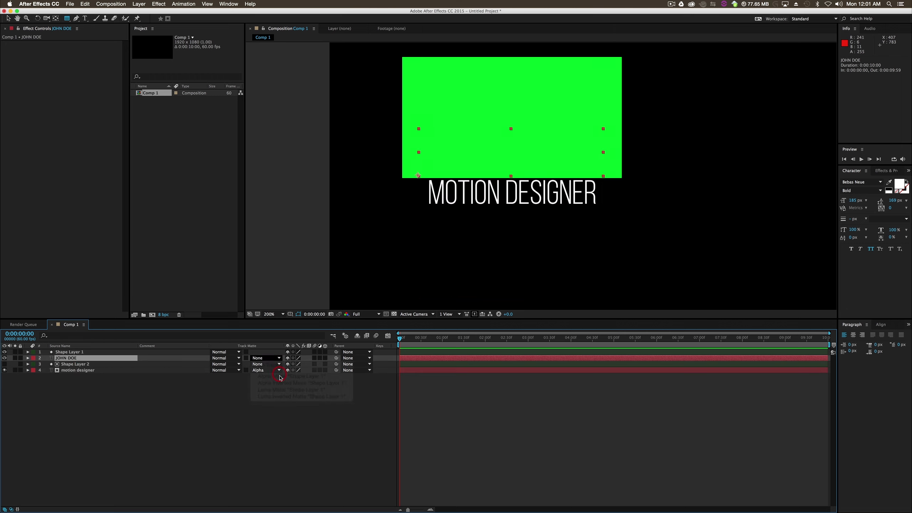
- Add position keyframes to the name and title layers at 0:00:02:14
click(73, 352)
click(72, 358)
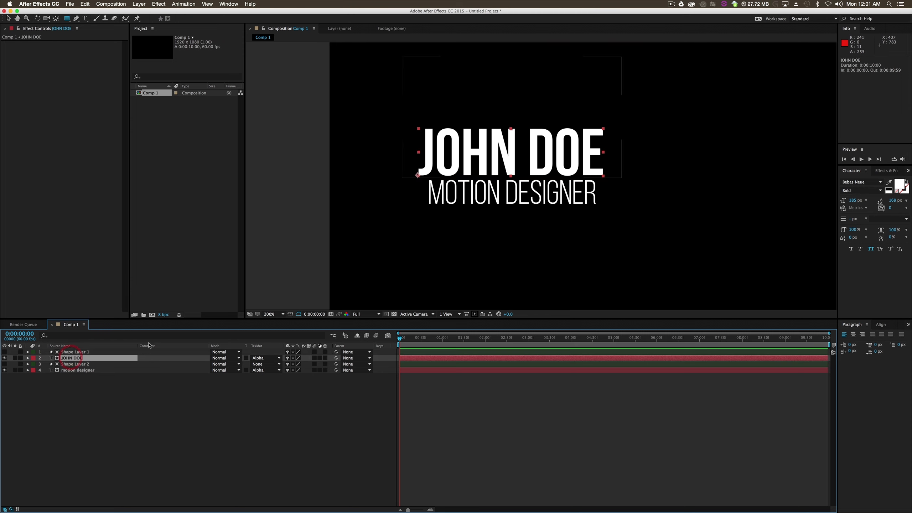
super+click(91, 371)
key(p)
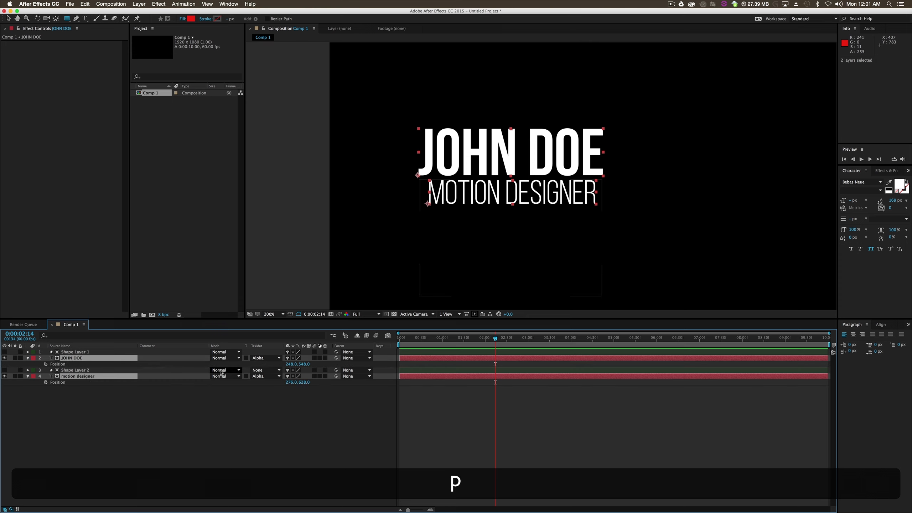
click(46, 364)
click(46, 382)
click(116, 418)
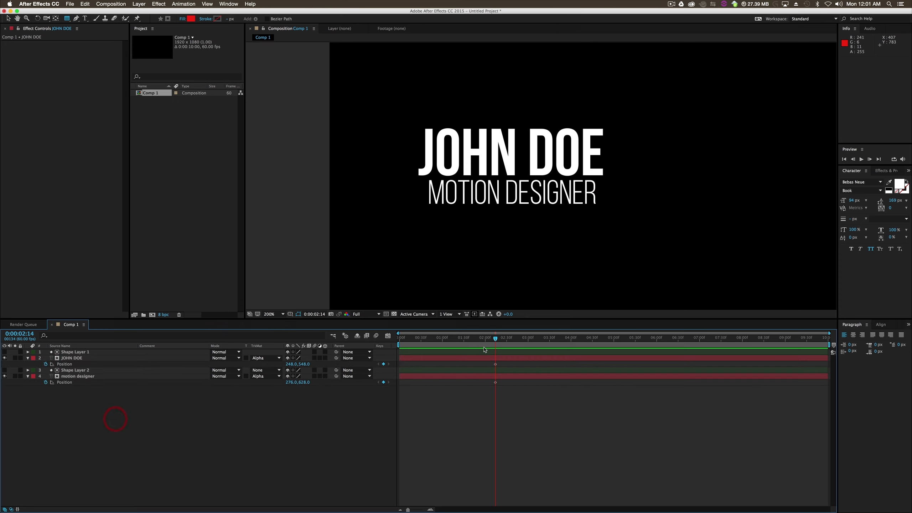
- At 0:00:00:14, move the name straight down to Y 691 and the title straight up about 90 px so their mattes hide both
click(491, 358)
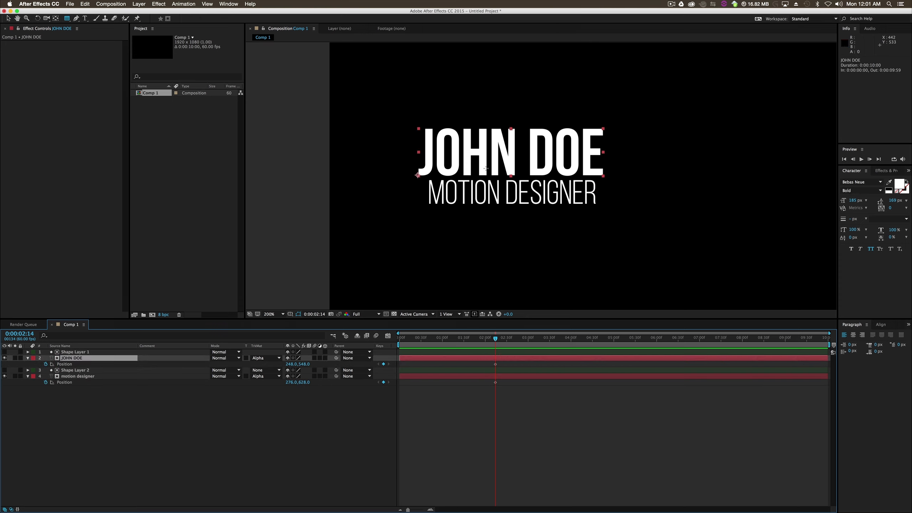
key(v)
drag(493, 340, 436, 344)
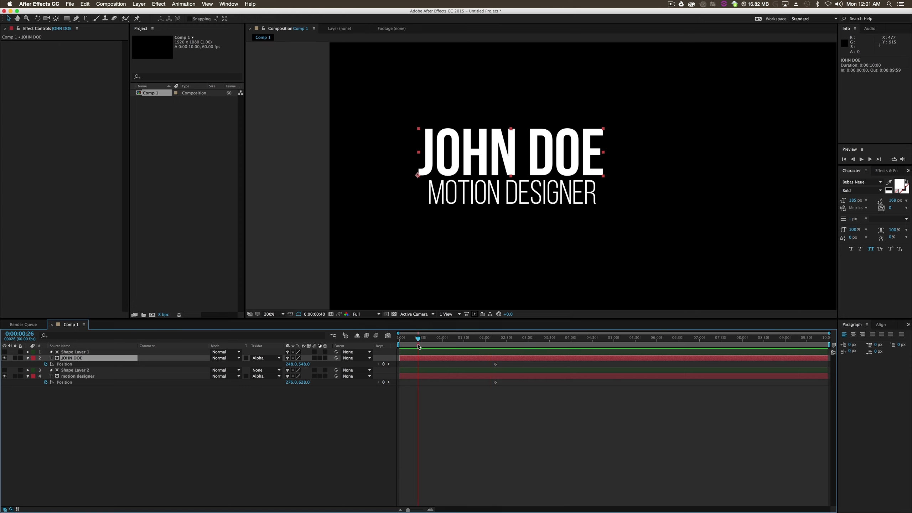
drag(518, 170, 504, 209)
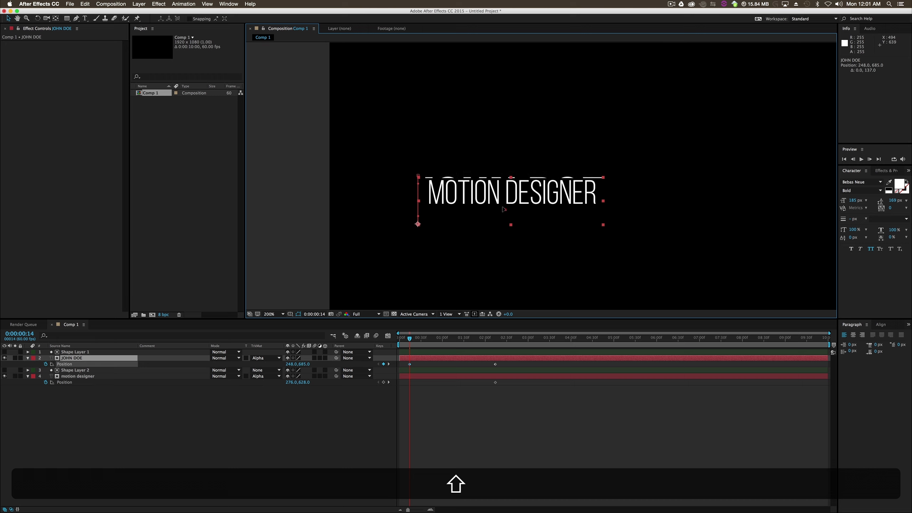
click(82, 435)
click(82, 376)
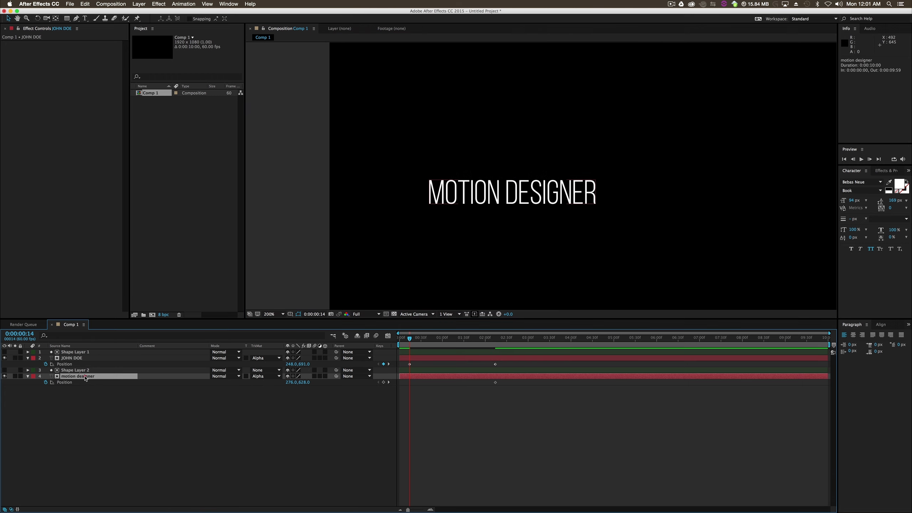
drag(504, 195, 496, 163)
click(478, 419)
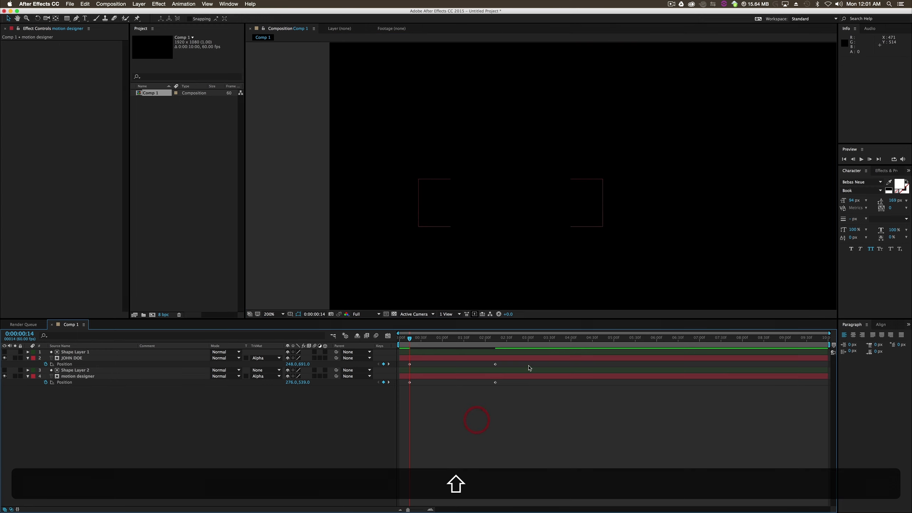
- Apply Easy Ease Out to the starting position keyframes of both text layers, undoing the accidental name layer shift
click(419, 361)
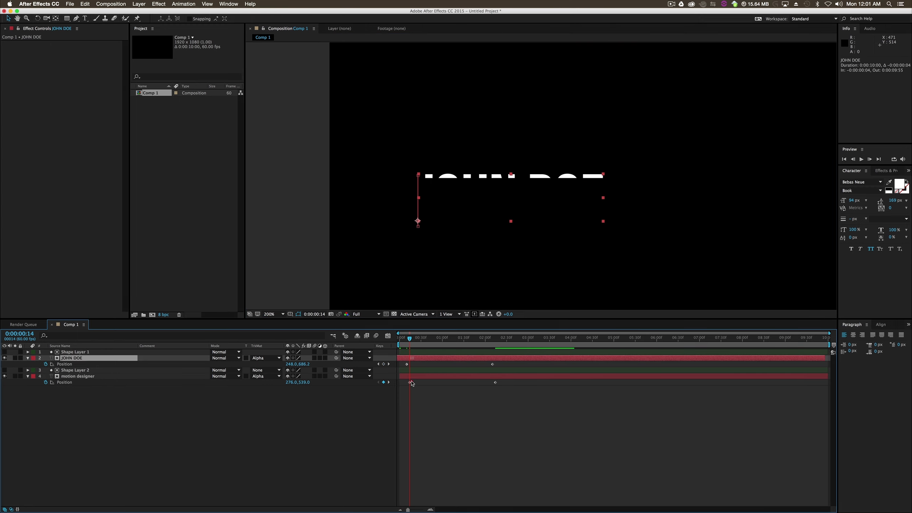
key(cmd+z)
drag(418, 363, 407, 389)
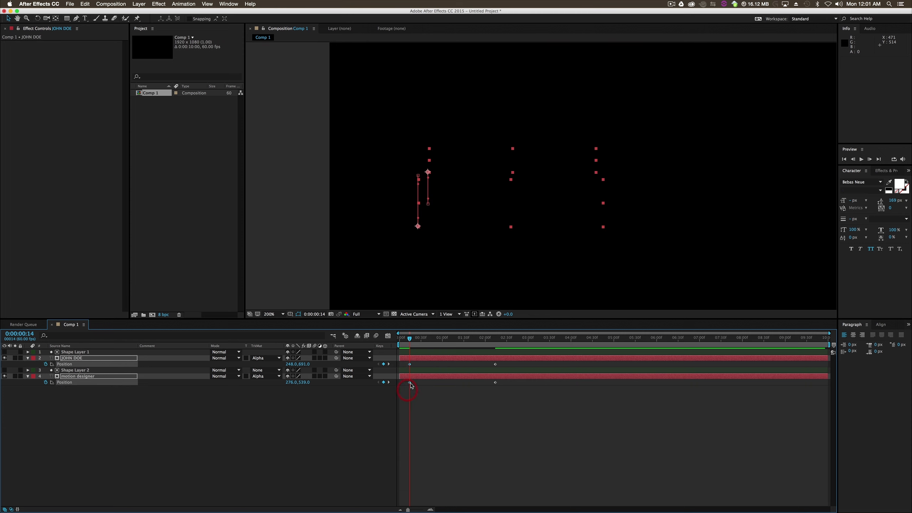
right_click(410, 384)
mouse_move(452, 466)
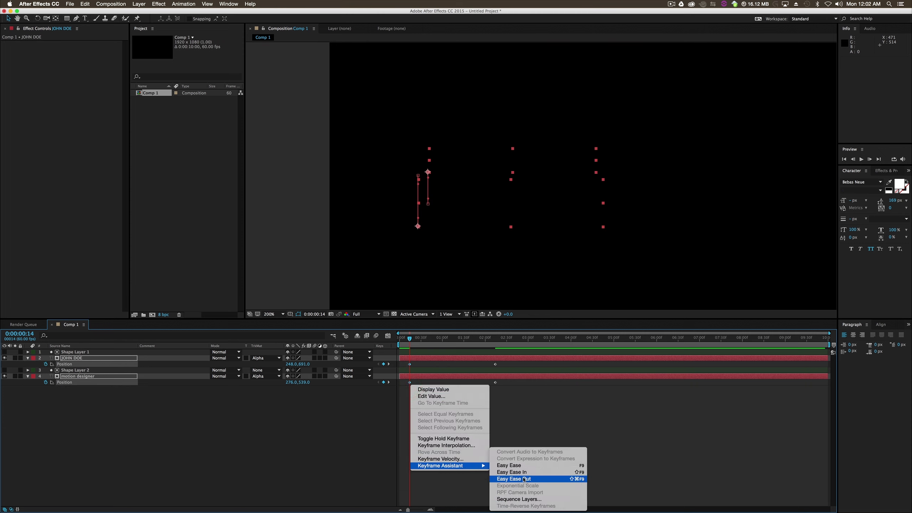
click(524, 478)
- Apply Easy Ease In to the ending position keyframes of both text layers
drag(499, 399, 493, 360)
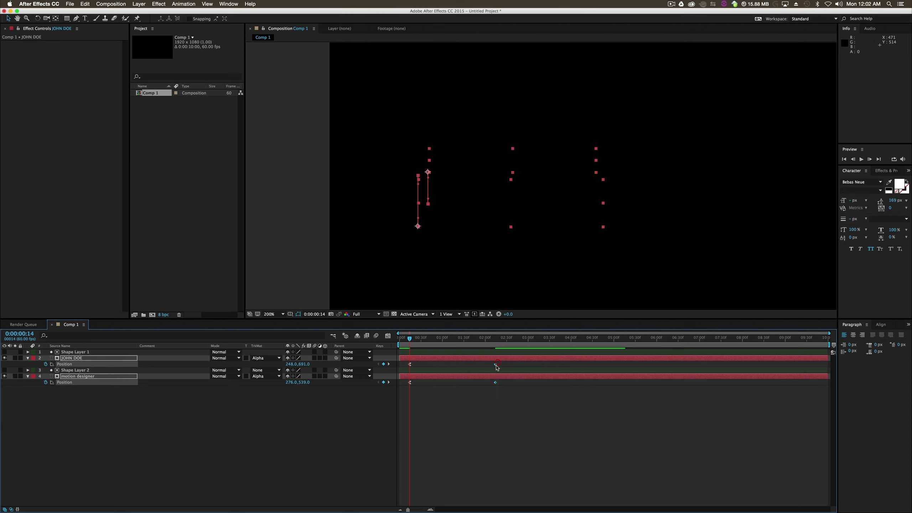
right_click(495, 364)
mouse_move(547, 448)
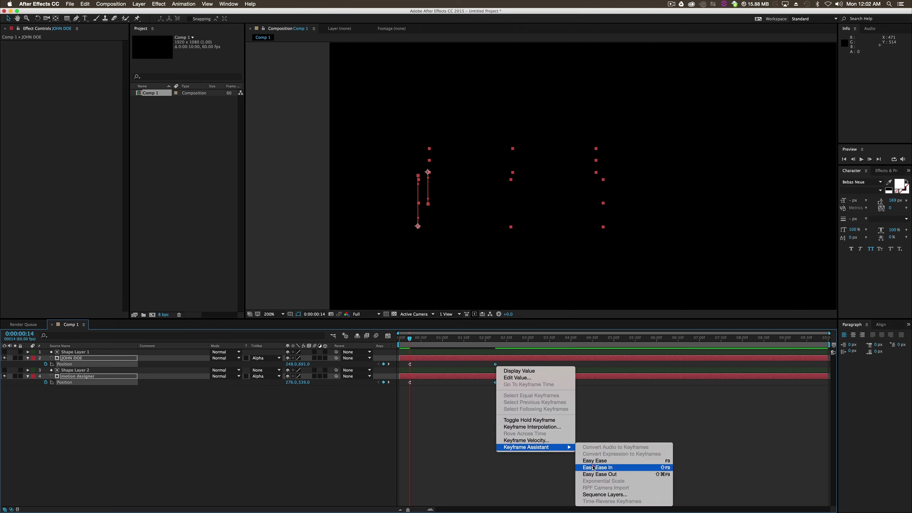
click(593, 466)
- Offset the title layer in time to start about 6 frames after the name layer
drag(524, 420, 406, 362)
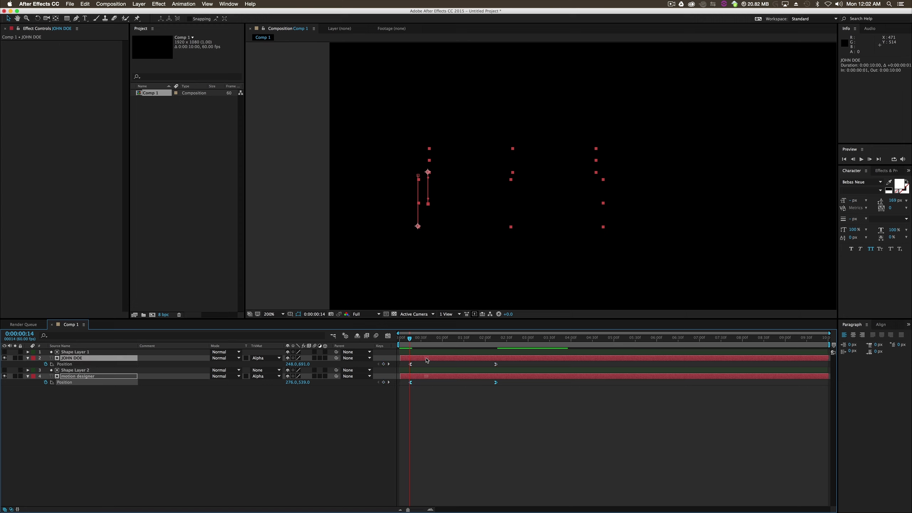
click(436, 412)
drag(428, 378, 433, 378)
- Shorten the work area to about 163 frames and preview the text reveal
drag(829, 344, 517, 355)
scroll(511, 274, down, 1)
click(549, 298)
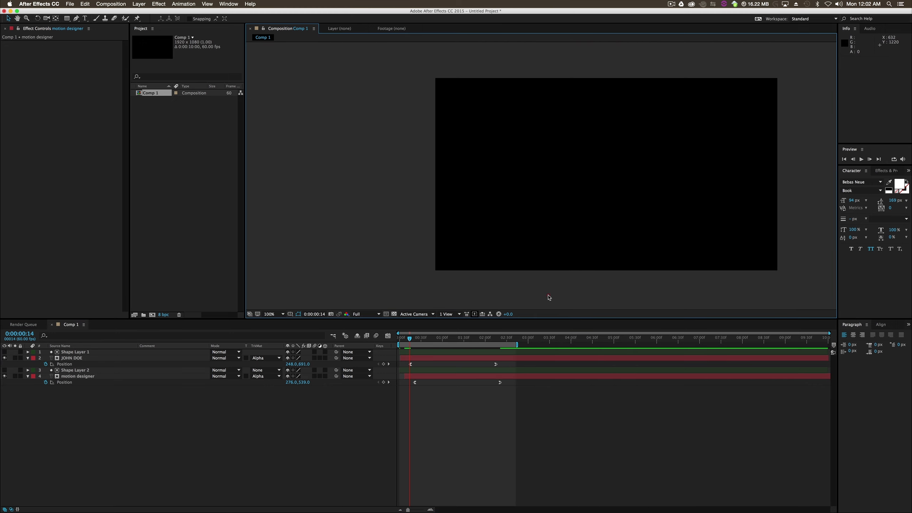
click(860, 160)
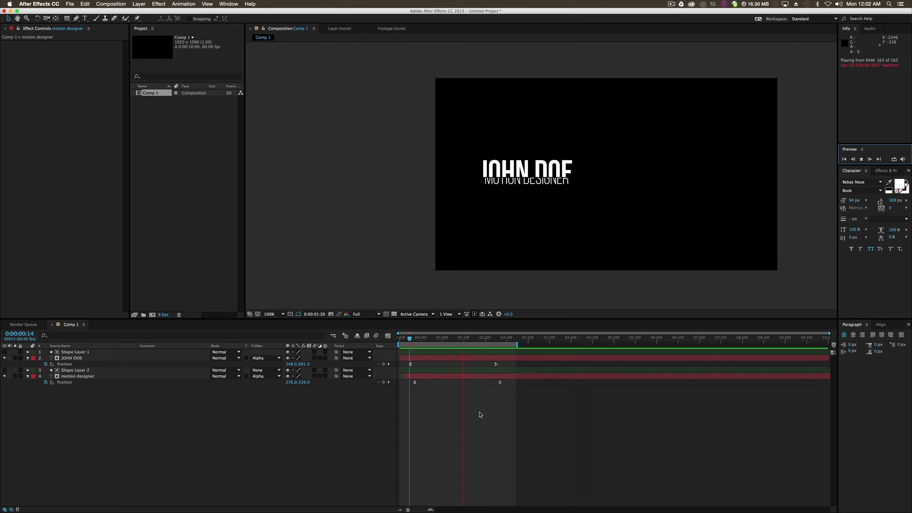
key(space)
- In the speed graph, lengthen the ease handles of both layers' position keyframes at start and end for a steeper mid-move peak
drag(401, 405, 509, 357)
click(388, 337)
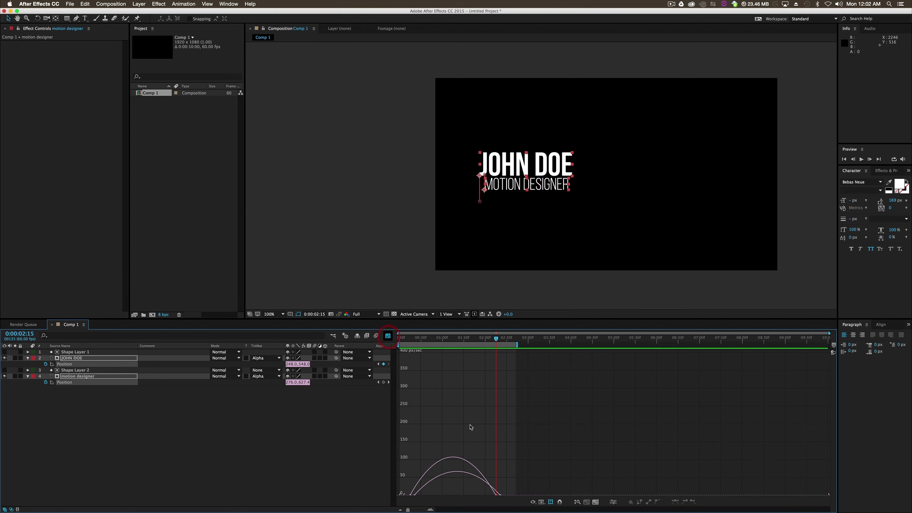
scroll(493, 480, down, 2)
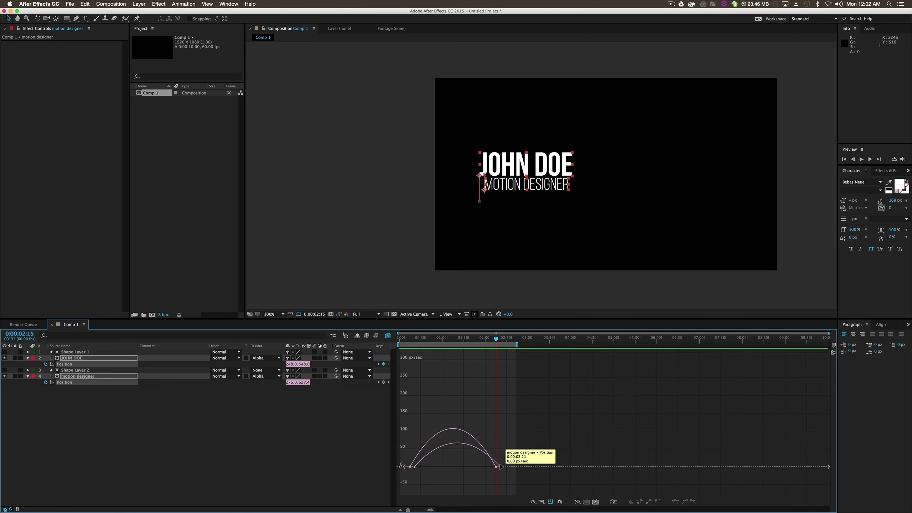
click(499, 466)
key(shift)
mouse_move(486, 466)
mouse_down()
mouse_move(430, 466)
mouse_move(475, 467)
mouse_up()
click(413, 459)
key(shift)
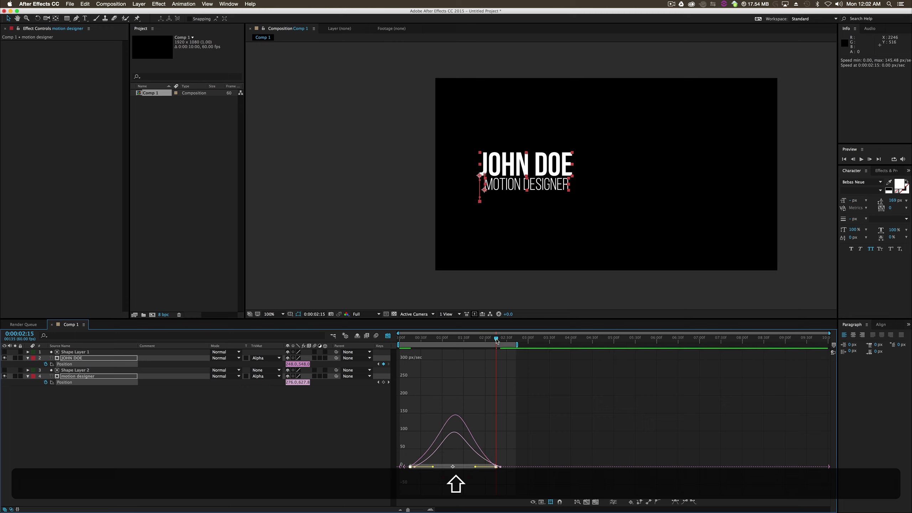
- Preview the text reveal from the start of the composition
drag(497, 341, 398, 342)
click(860, 159)
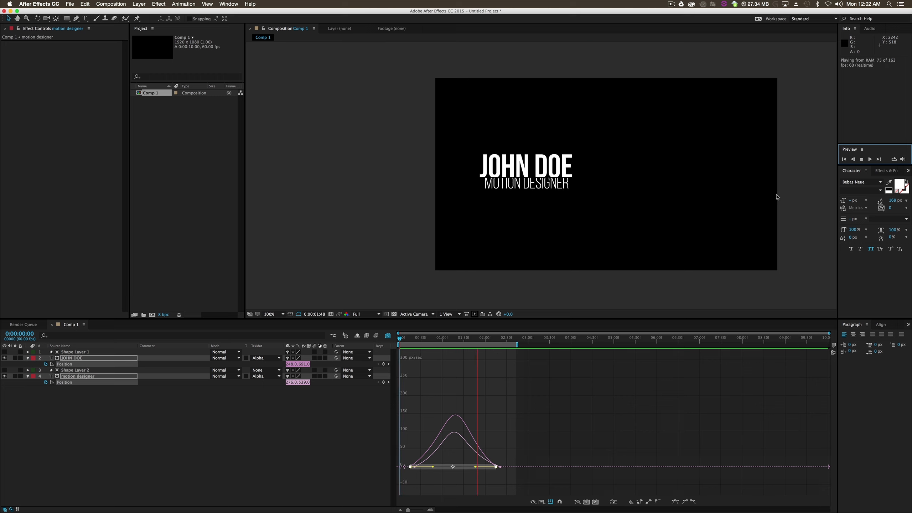
key(space)
- Return to the keyframe timeline and move both ending position keyframes earlier, placing the title's at 0:00:01:46
click(278, 443)
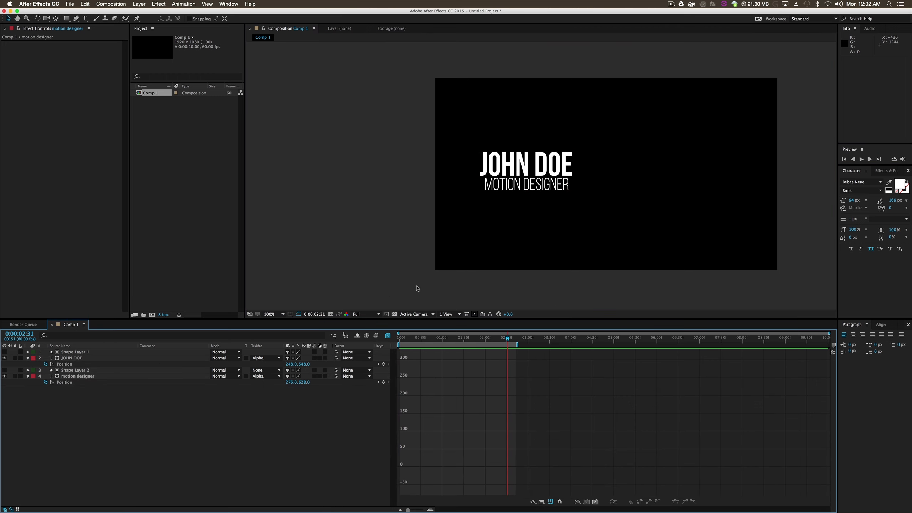
click(388, 335)
drag(493, 399, 472, 387)
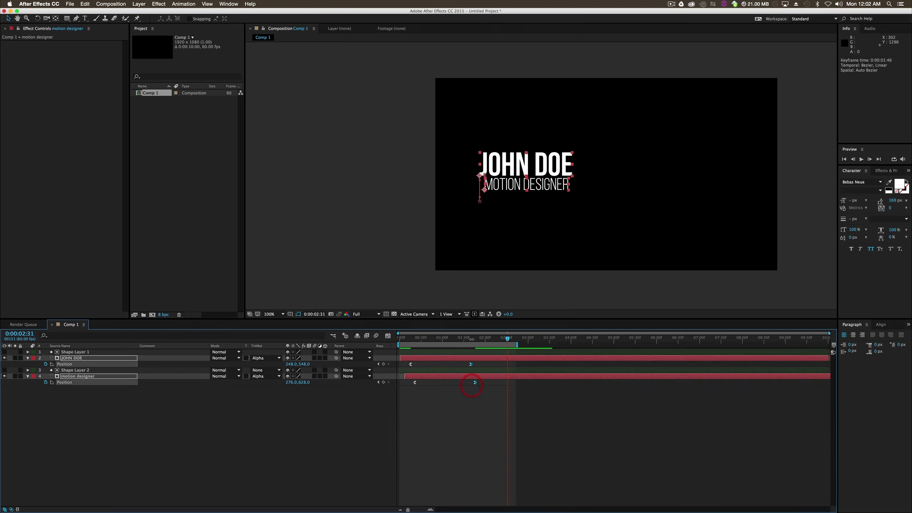
- Preview the text reveal from about 0:00:00:11 to check the shortened position animation
click(407, 339)
click(862, 159)
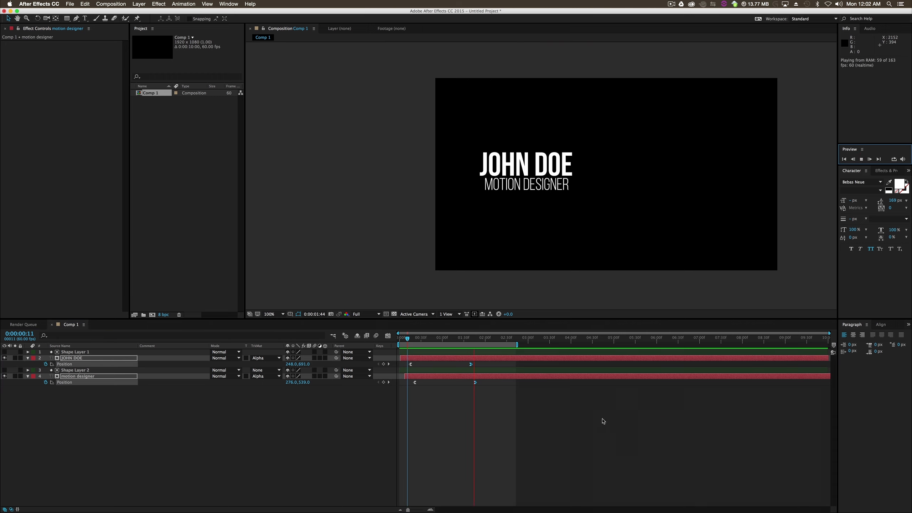
key(space)
- Recolor the bold name text to red DC3D3D and return to the Selection tool
double_click(571, 168)
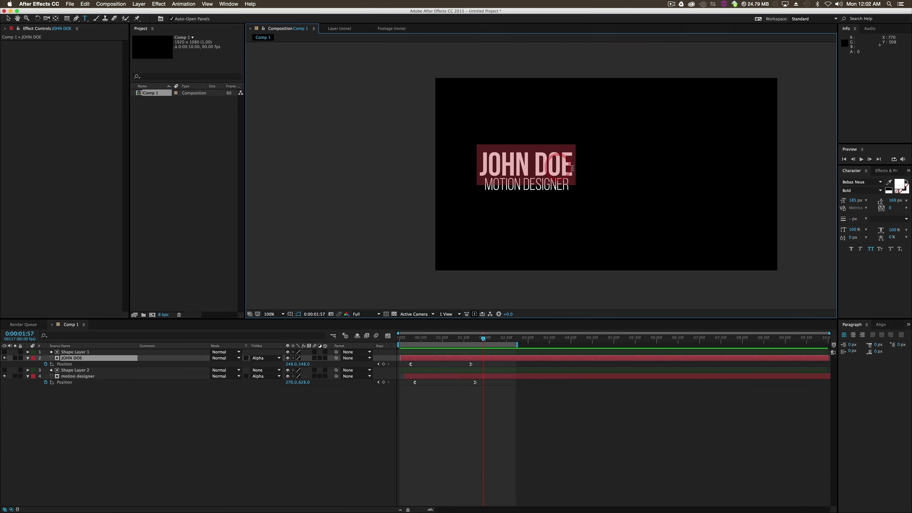
click(899, 185)
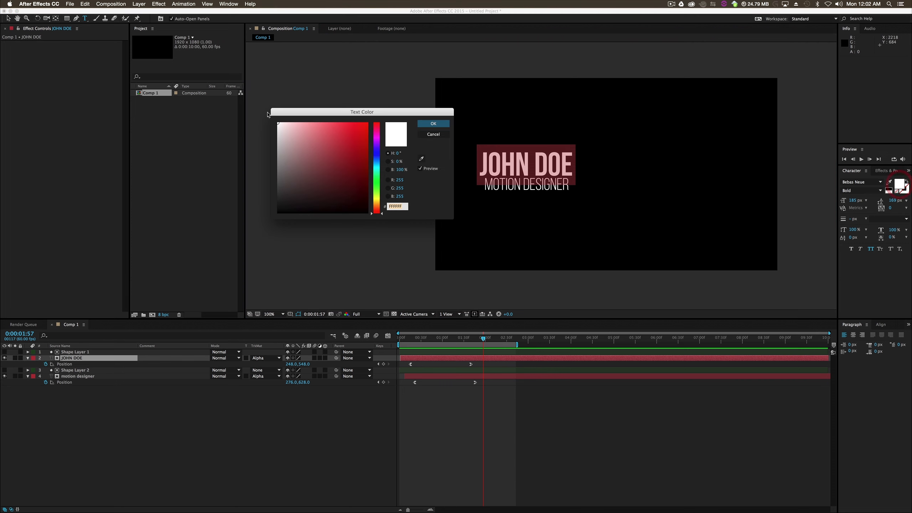
click(330, 146)
click(341, 132)
click(343, 135)
click(434, 124)
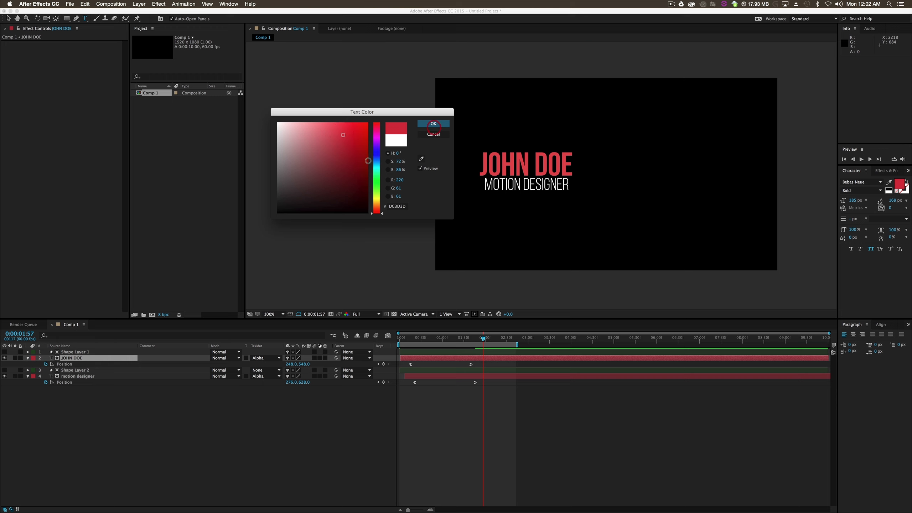
click(9, 19)
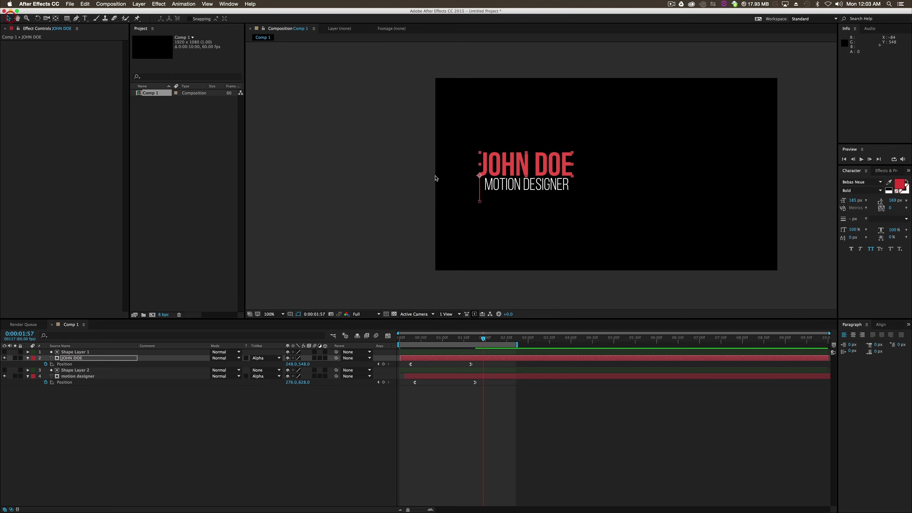
key(super+shift+a)
drag(316, 138, 613, 245)
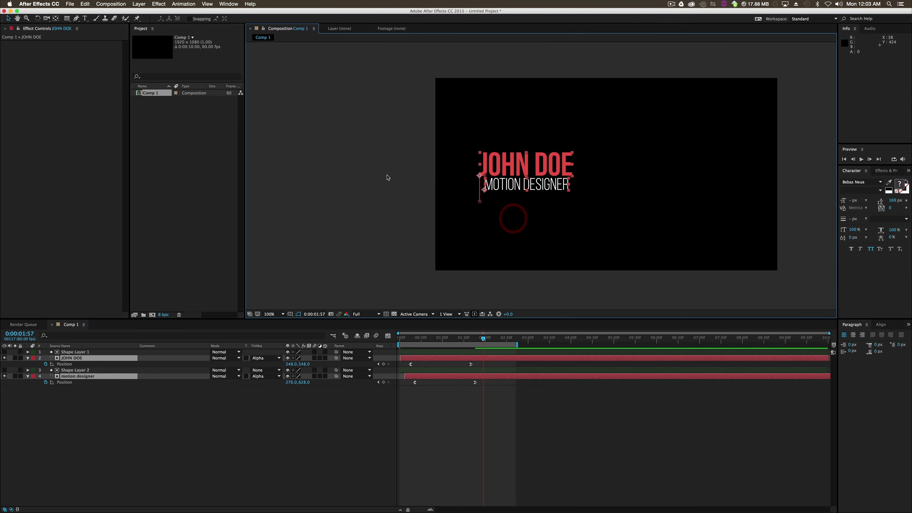
click(361, 186)
drag(357, 124, 689, 273)
click(352, 218)
click(200, 403)
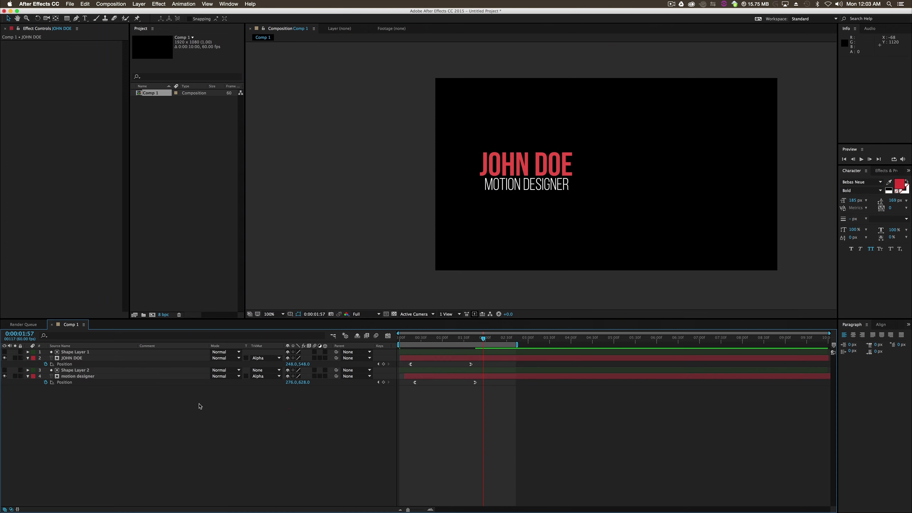
- Pre-compose both text layers and both shape layers as Pre-comp 1, moving all attributes into the new composition
drag(69, 404, 110, 338)
right_click(86, 370)
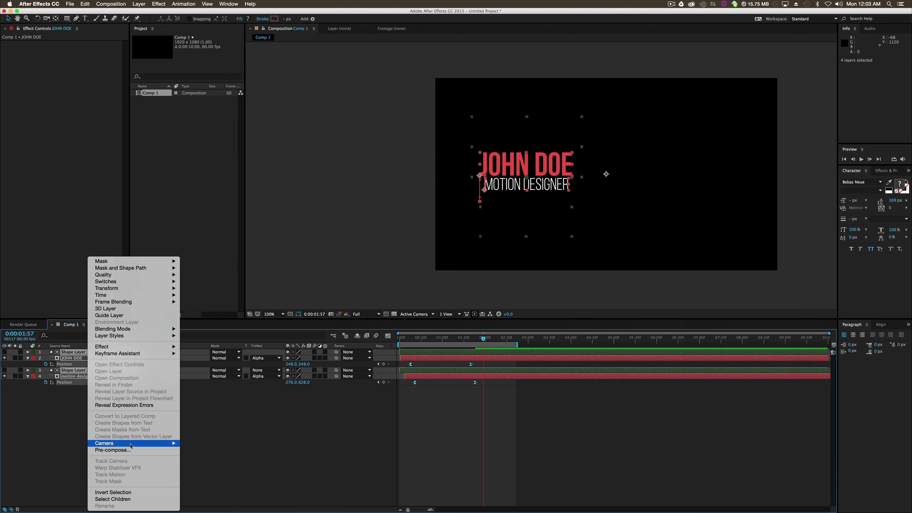
click(131, 451)
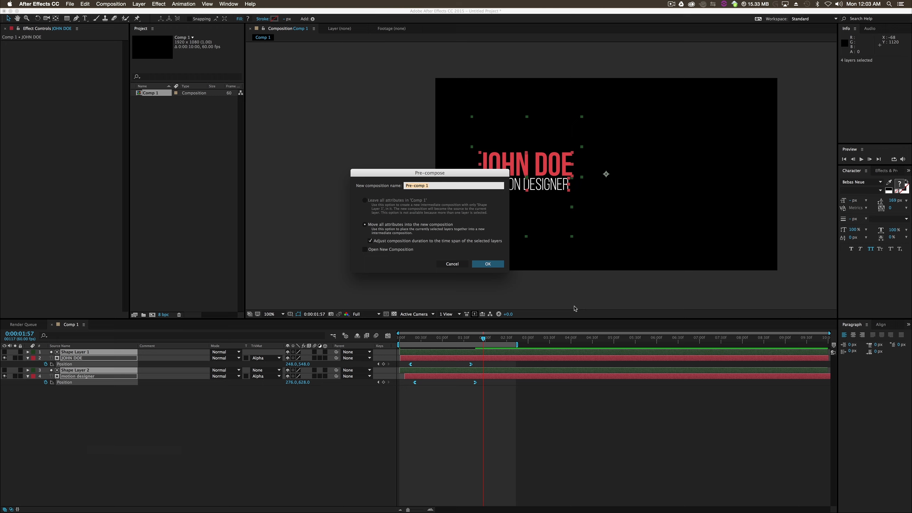
key(Return)
- Move the pre-comp to position 776, 938 so the text sits at the frame's lower left, and preview it from the start
drag(575, 179, 514, 252)
drag(477, 339, 389, 353)
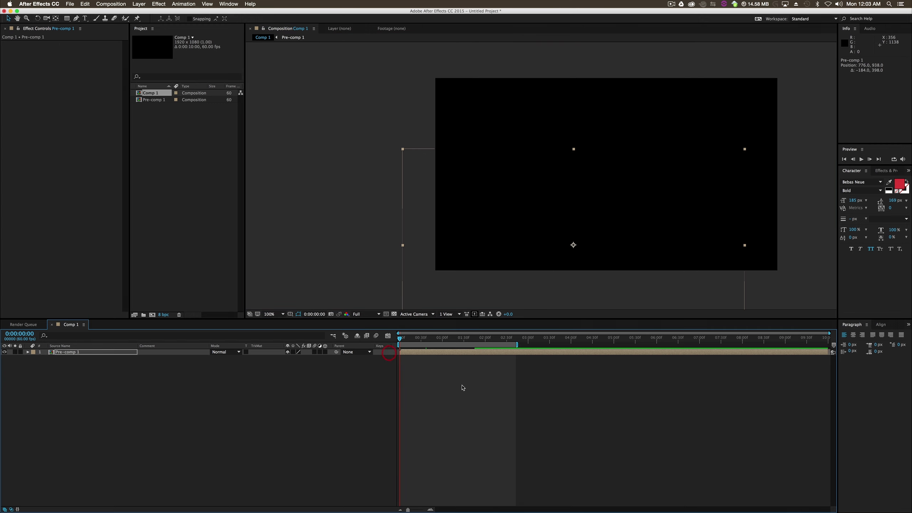
click(859, 161)
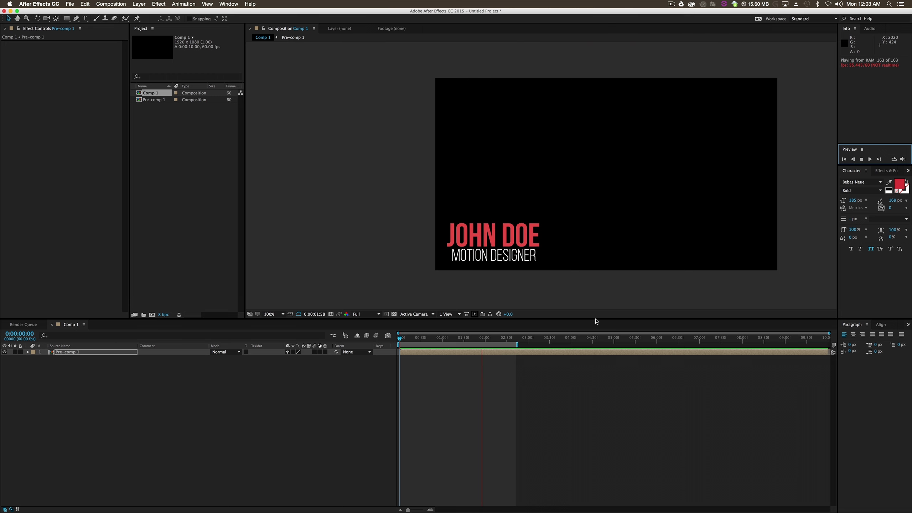
key(space)
- Open the pre-comp, go to about 0:00:00:52 and reveal the position keyframes of both text layers
double_click(487, 352)
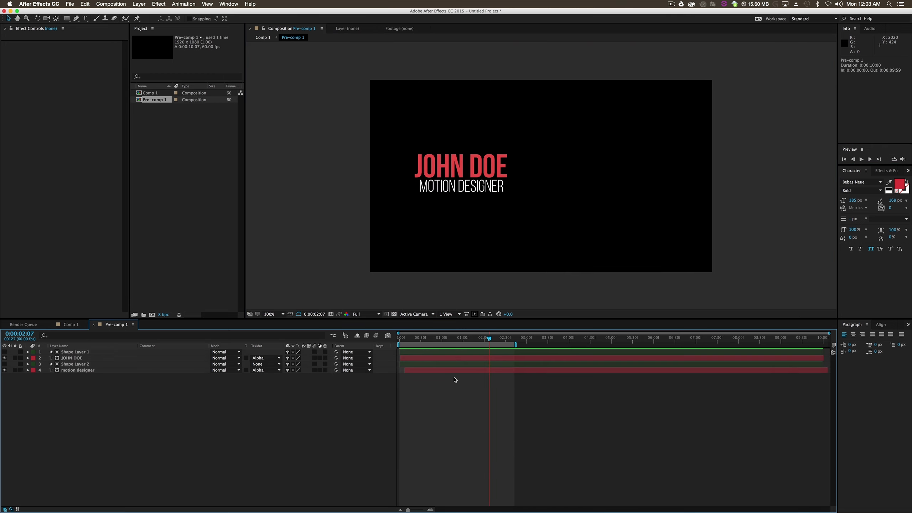
click(457, 371)
click(462, 357)
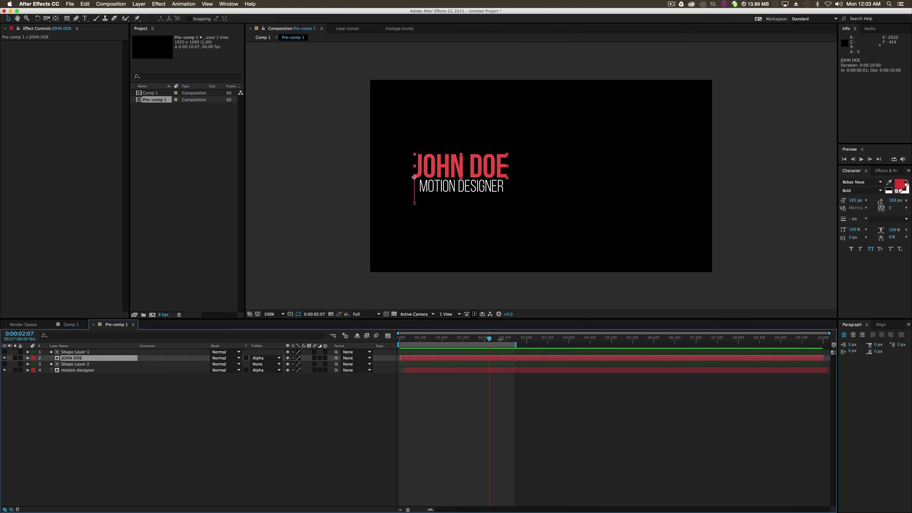
drag(490, 340, 437, 339)
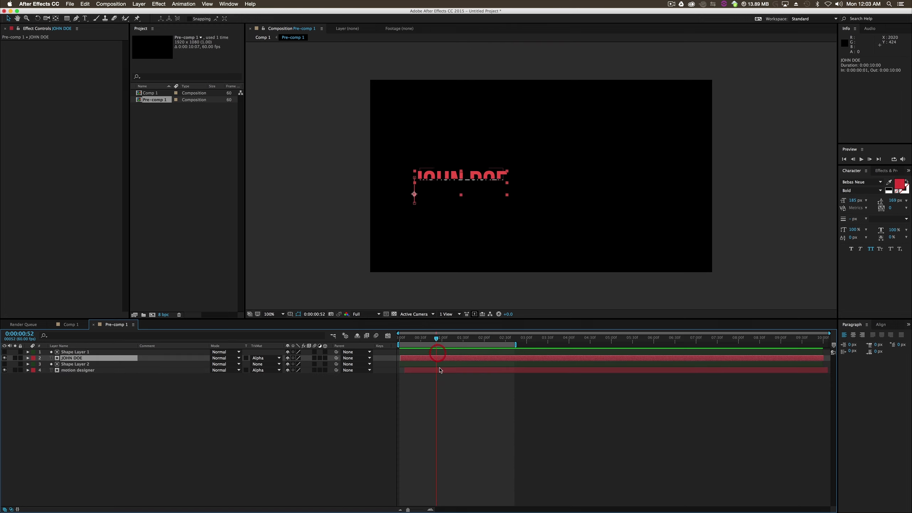
shift+click(440, 370)
key(shift+u)
click(473, 398)
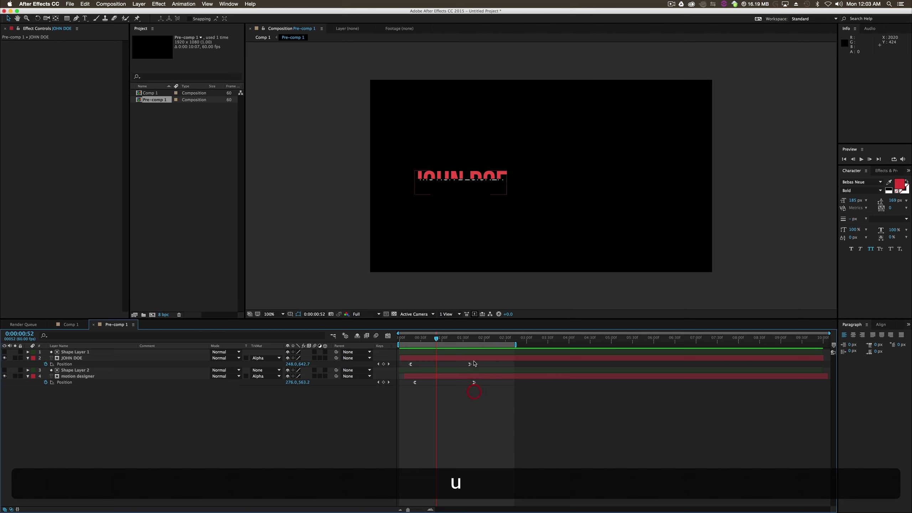
- In the speed graph, lengthen the ease handles of the ending position keyframes, and return to the keyframe timeline
drag(487, 362, 410, 396)
click(387, 335)
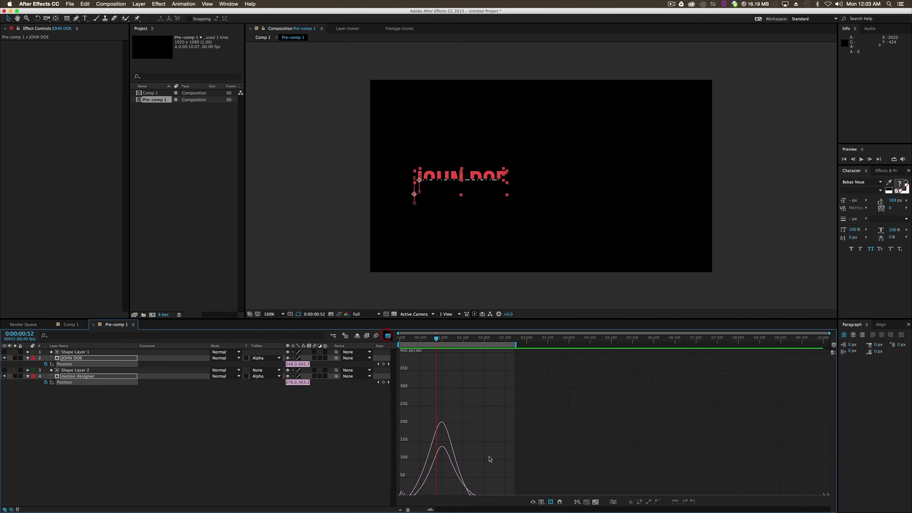
click(474, 494)
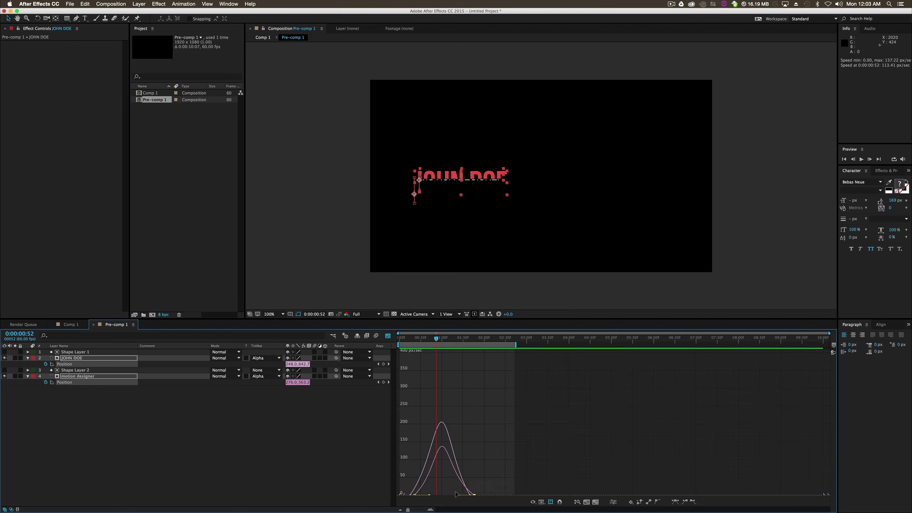
drag(456, 495, 438, 494)
click(386, 336)
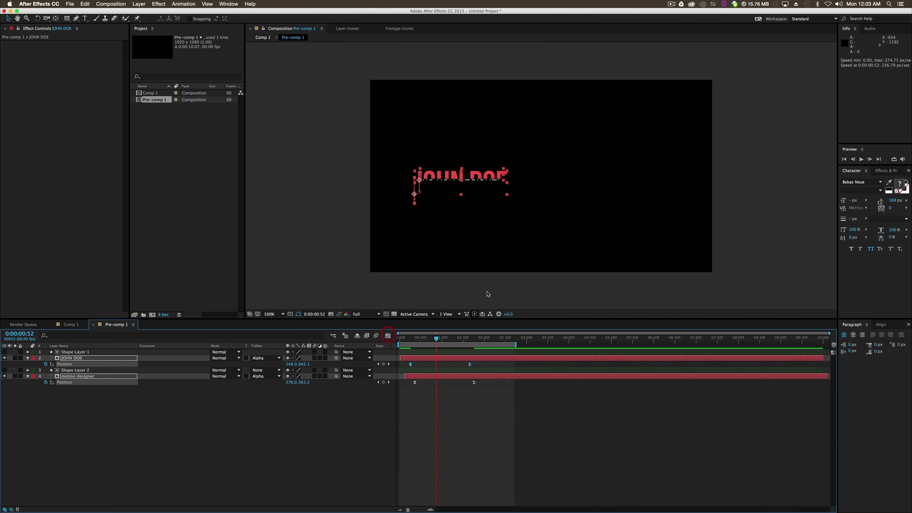
- Preview the revised easing inside the pre-comp and go back to Comp 1
click(860, 160)
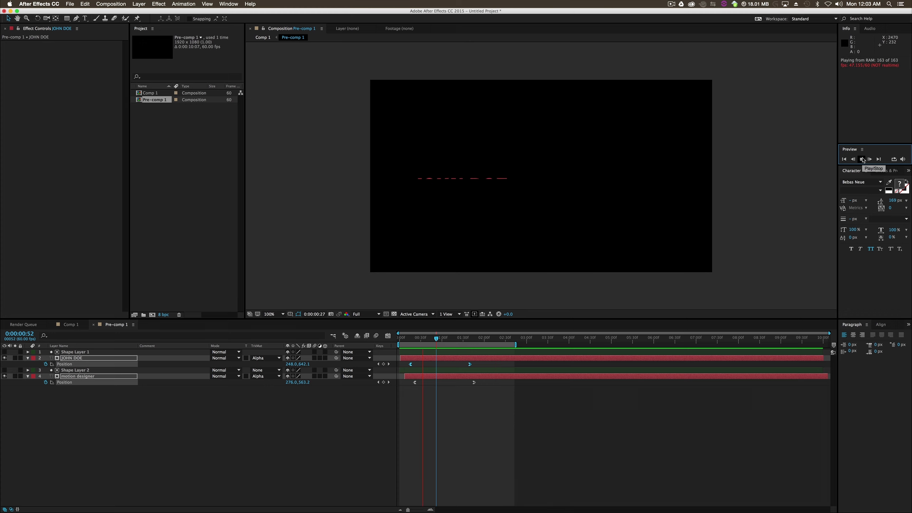
key(space)
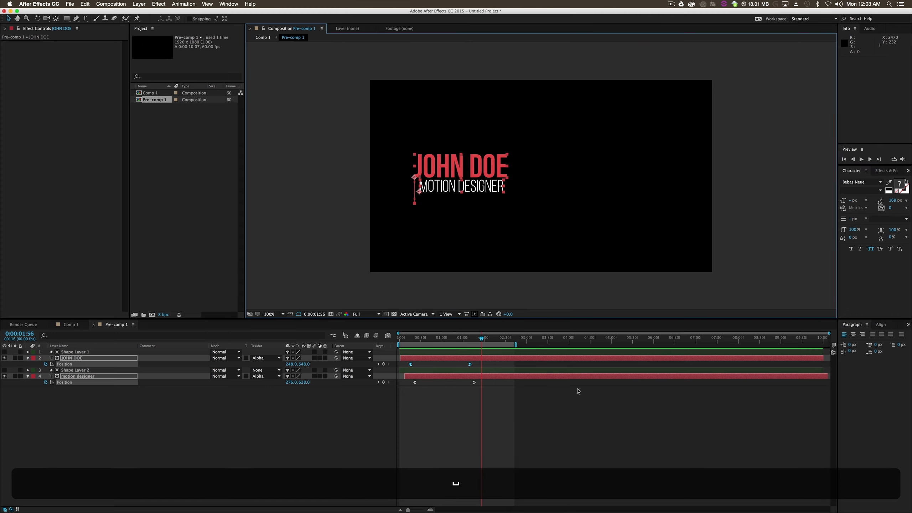
click(261, 37)
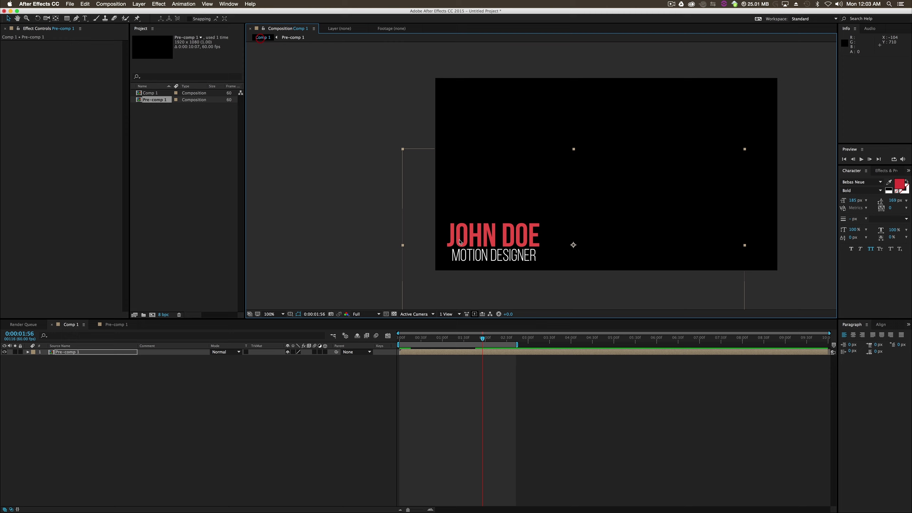
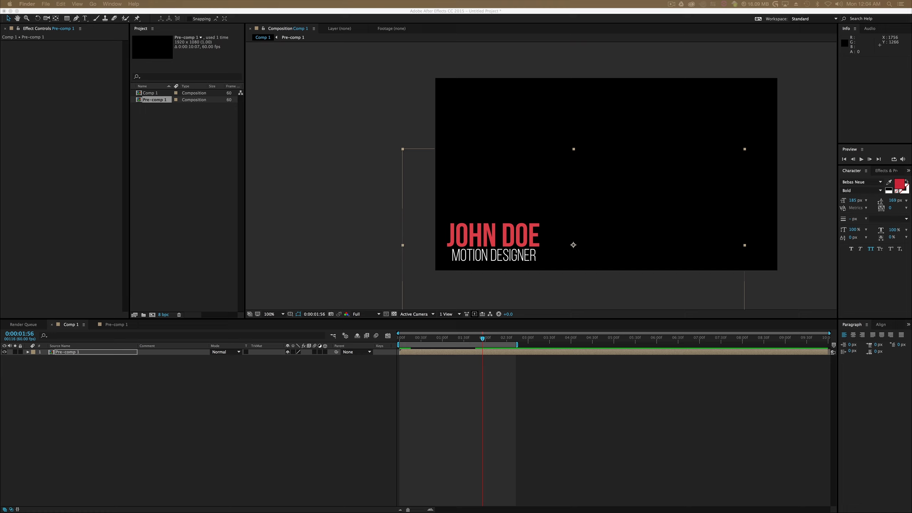
- Import Rampant_4K_Bokeh_002.mov, place it beneath Pre-comp 1 in Comp 1, and scale it proportionally to about 52% to fit the frame
drag(560, 302, 198, 184)
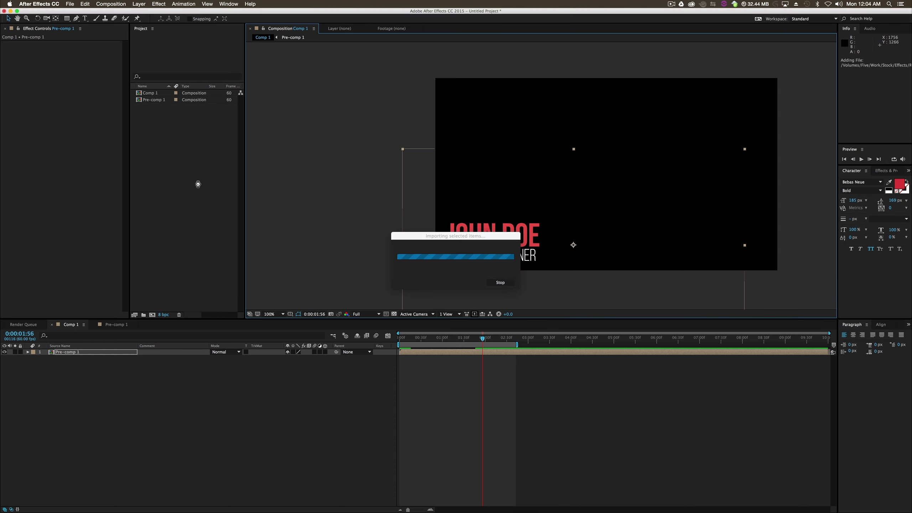
drag(156, 105, 155, 373)
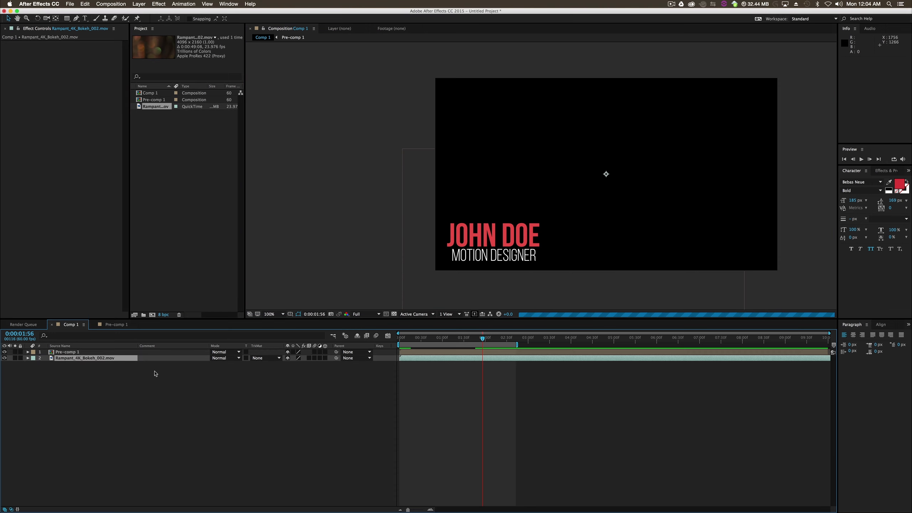
key(comma)
shift+click(755, 272)
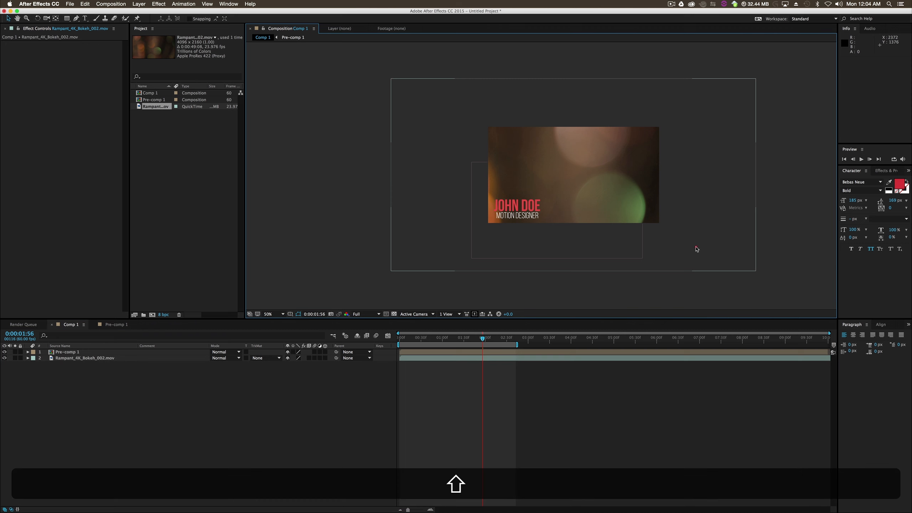
shift+click(757, 272)
drag(756, 270, 672, 228)
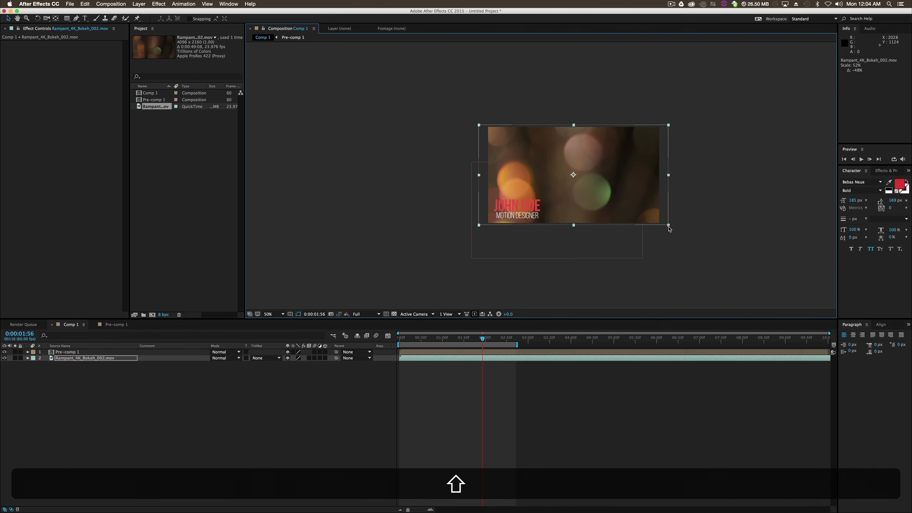
click(721, 228)
key(period)
click(738, 104)
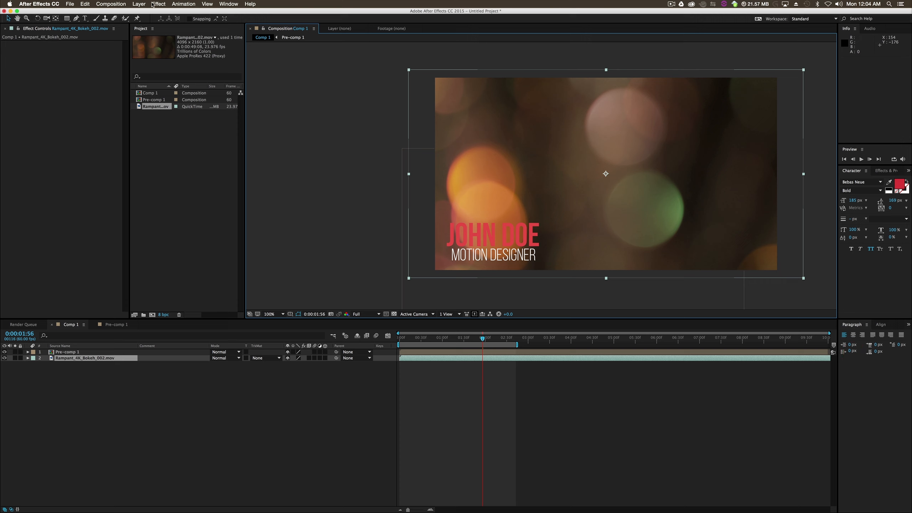
- Apply the Hue/Saturation effect to the bokeh footage layer and set its Master Hue to 204°
click(890, 170)
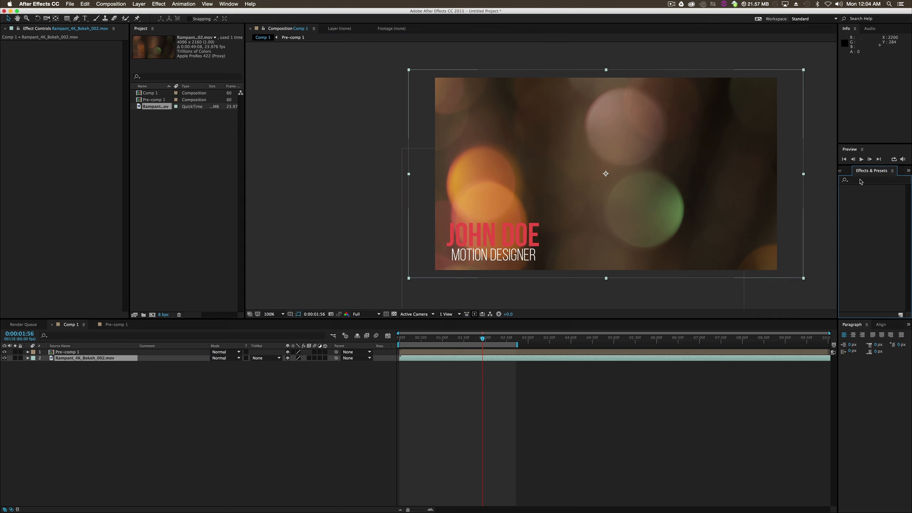
click(862, 180)
text(hue)
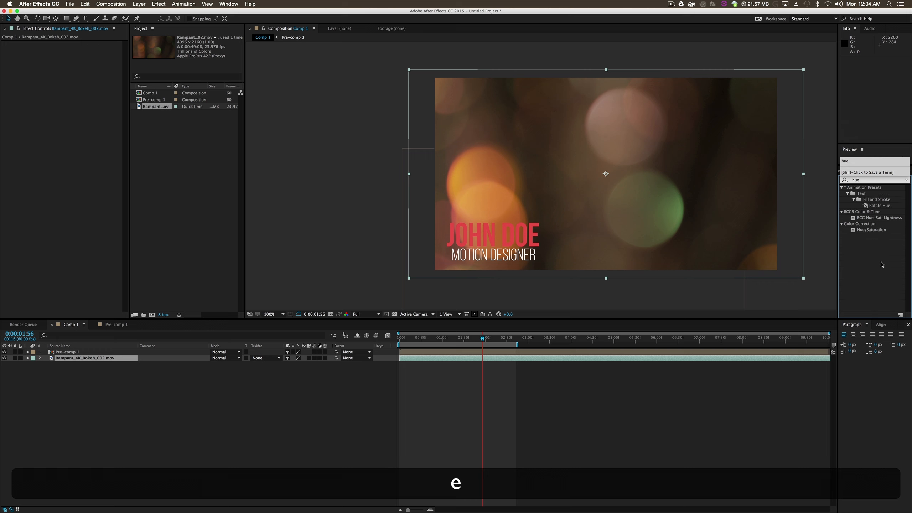
drag(871, 230, 735, 361)
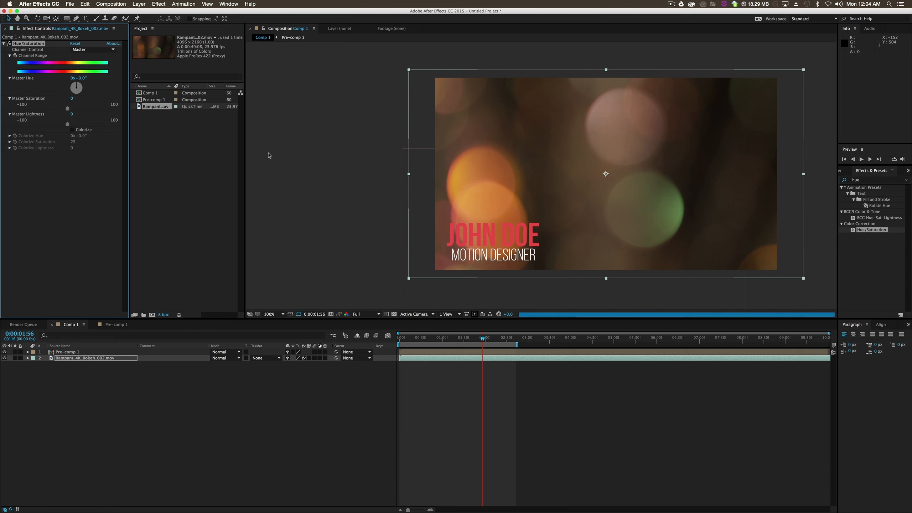
mouse_move(81, 78)
mouse_down()
mouse_move(154, 78)
mouse_move(162, 87)
mouse_up()
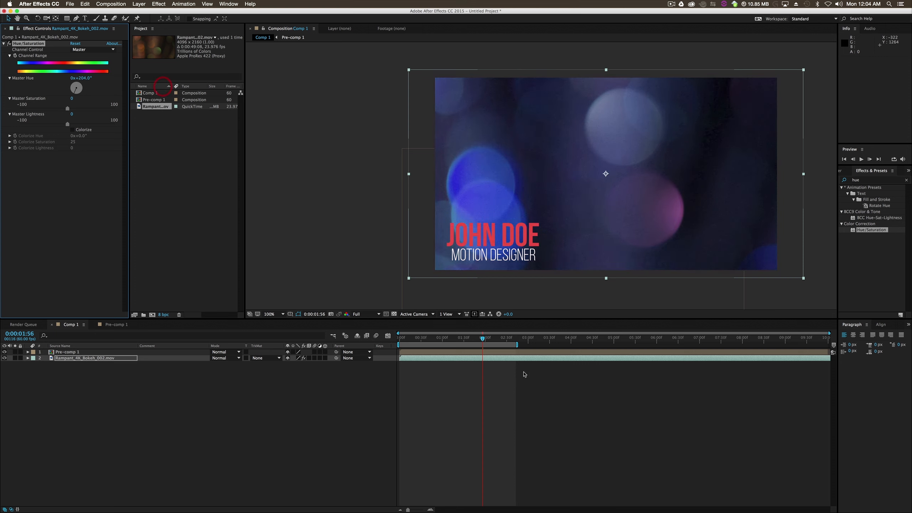
- Preview the lower third over the recoloured bokeh background, stop playback and deselect the layer
click(862, 159)
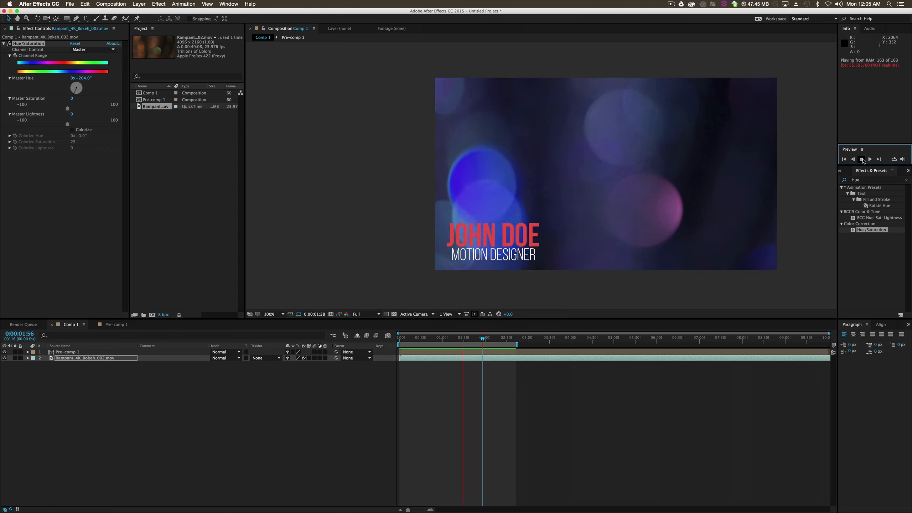
key(space)
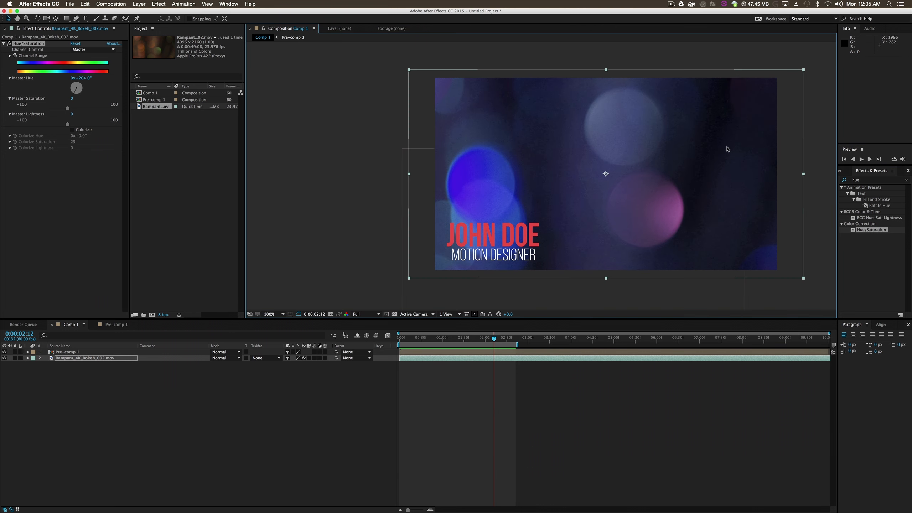
click(370, 401)
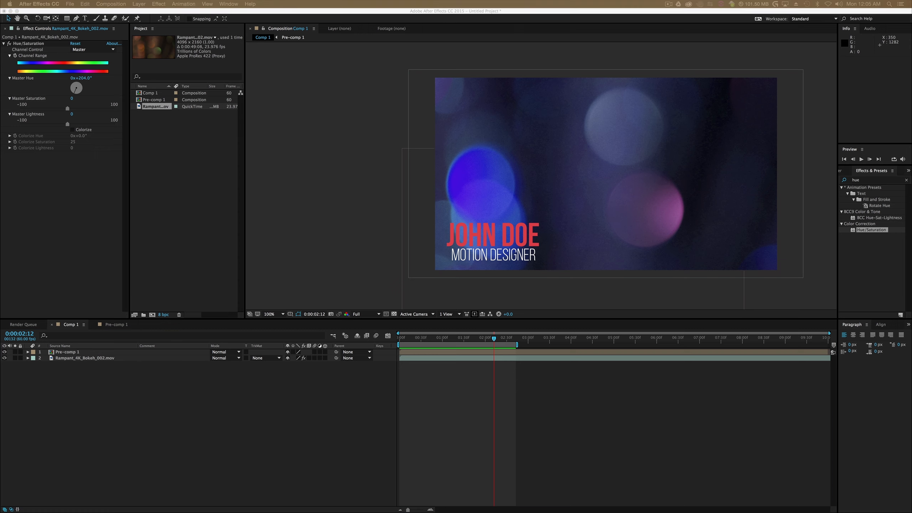
- Open the reference video 844351.mp4 in QuickTime Player, scrub to the split-name lower third to study its animation, and minimise the player
drag(911, 135, 576, 71)
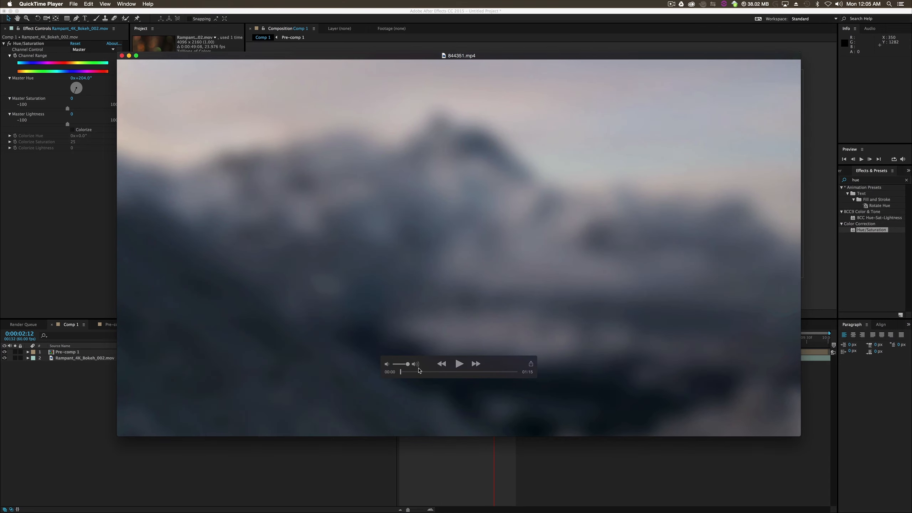
drag(402, 374, 426, 377)
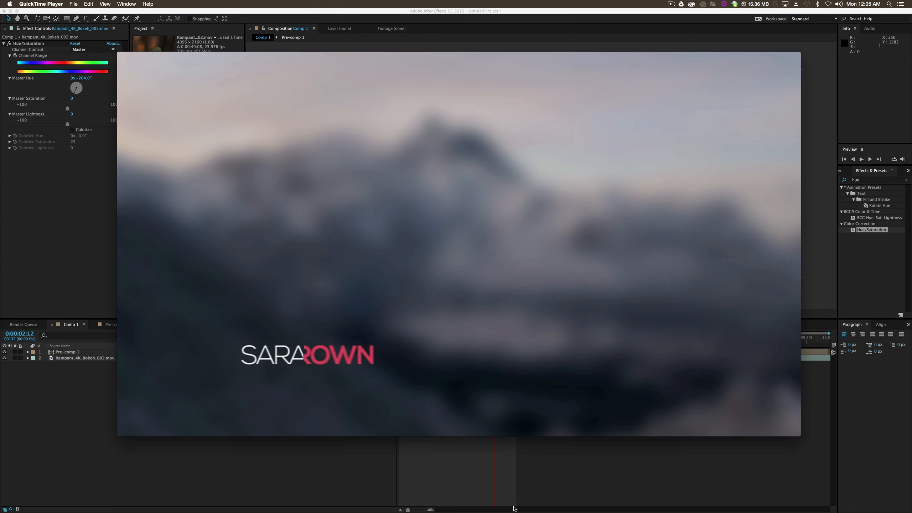
mouse_move(464, 372)
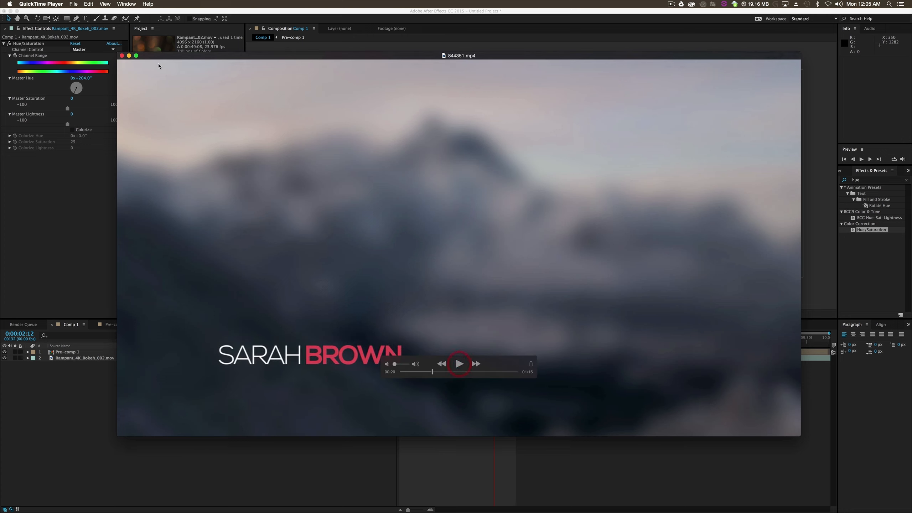
click(129, 56)
- Return to After Effects and create a new 1920 x 1080 composition at 60 fps, 10 seconds long
click(188, 209)
click(167, 149)
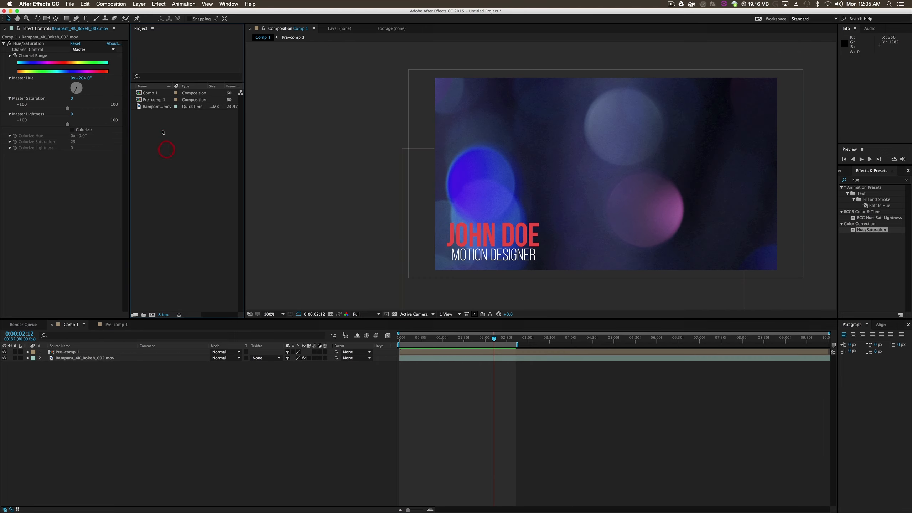
right_click(162, 132)
click(180, 136)
click(489, 257)
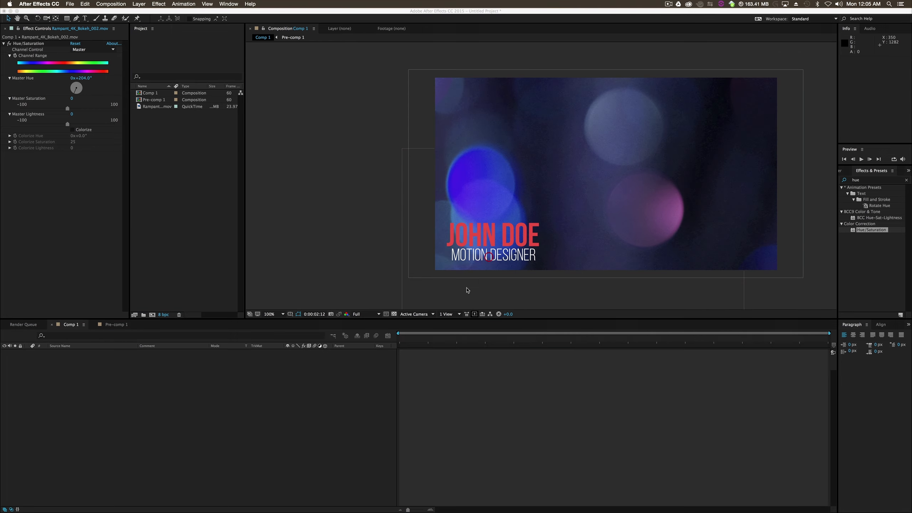
- Add a red Bebas Neue Bold text layer with the sample first name in the lower part of the new composition
click(85, 18)
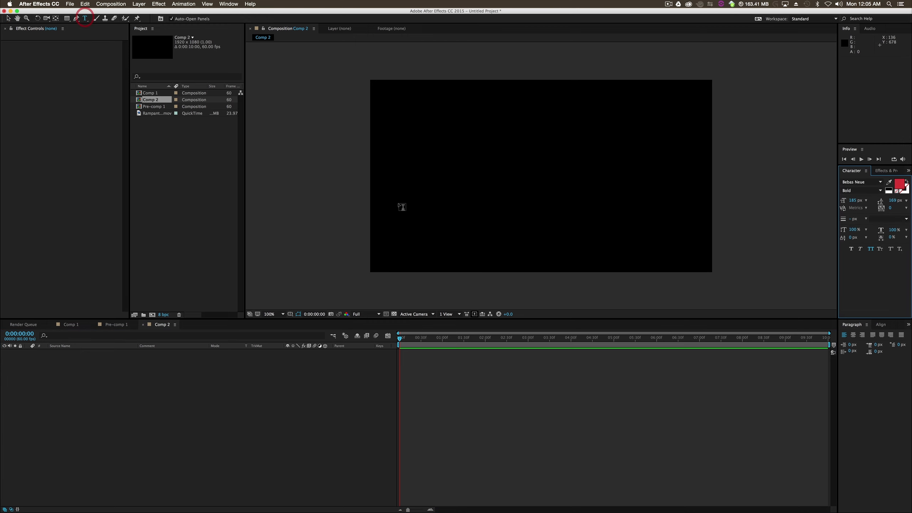
click(426, 231)
text(Maxwel)
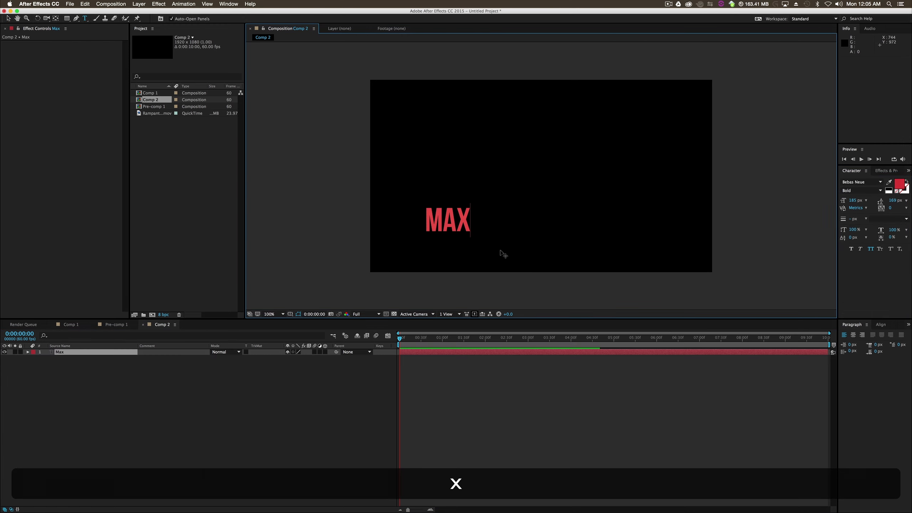
text(l)
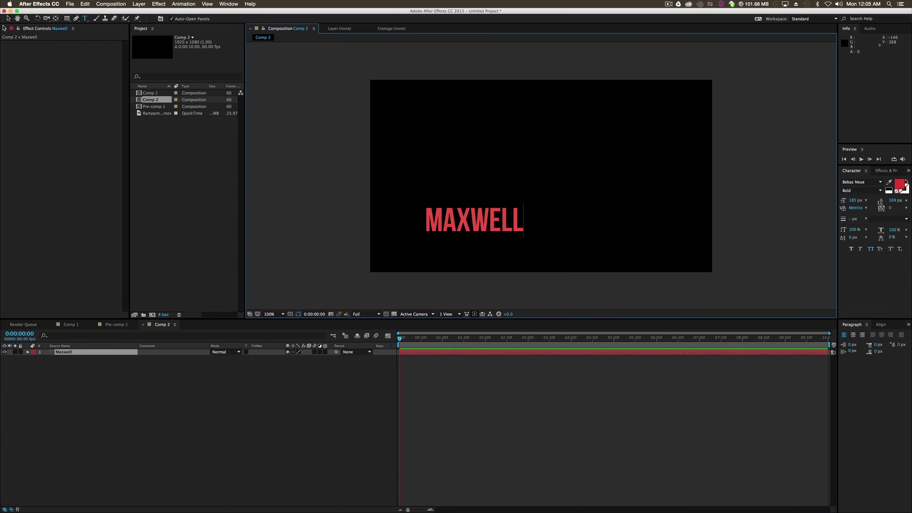
click(28, 105)
click(8, 18)
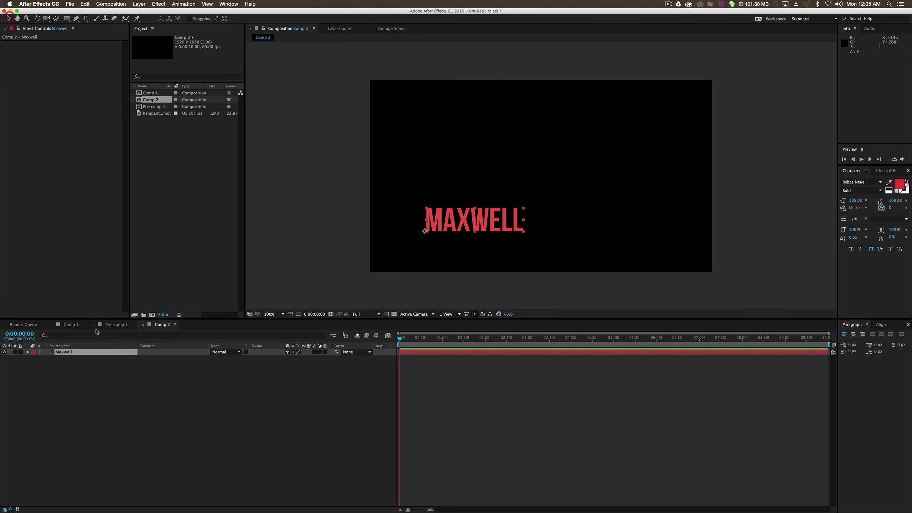
- Duplicate the first-name layer, shift the copy 600 px to the right, and right-align the original text directly beside the copy
key(cmd+d)
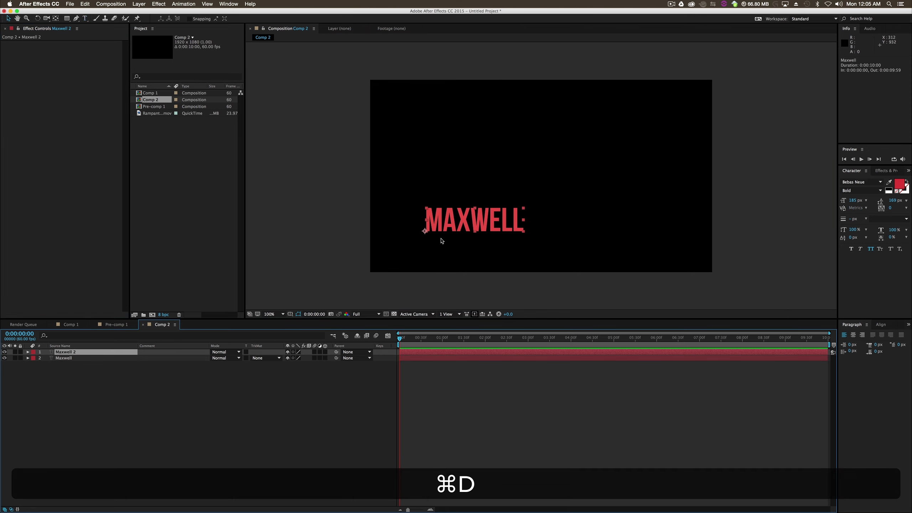
drag(522, 221, 629, 221)
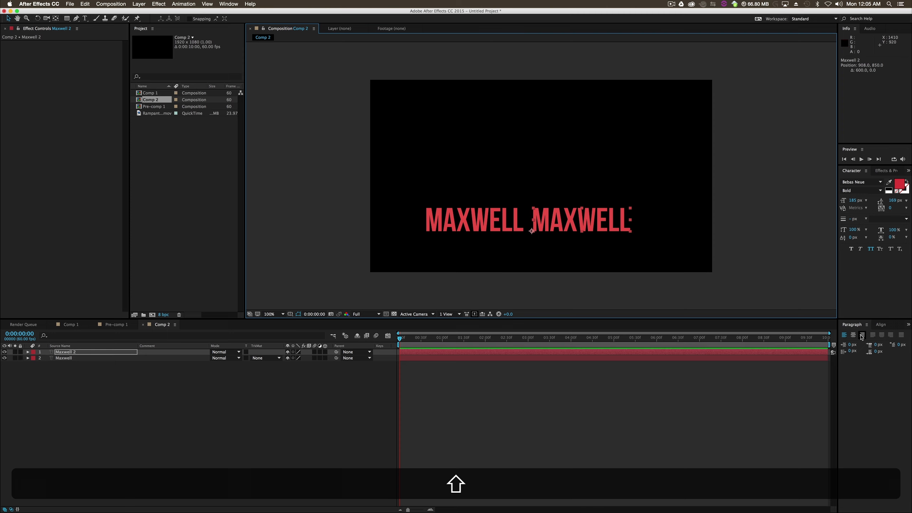
click(486, 220)
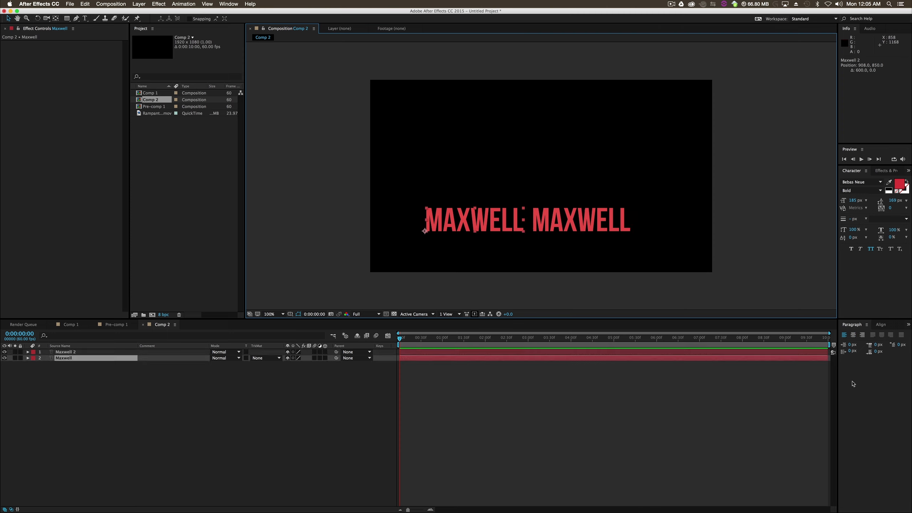
click(863, 335)
drag(403, 223, 504, 223)
- Replace the text of the duplicated layer with the sample surname
click(75, 352)
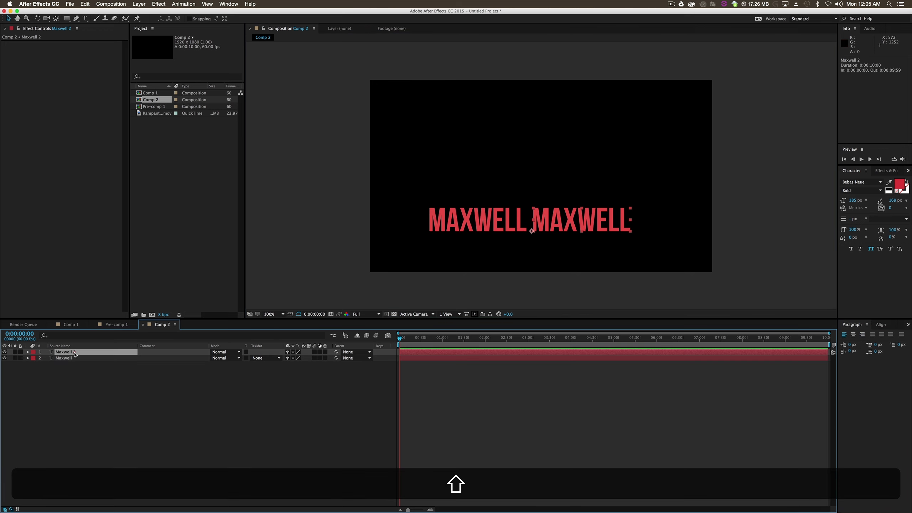
double_click(609, 219)
text(R)
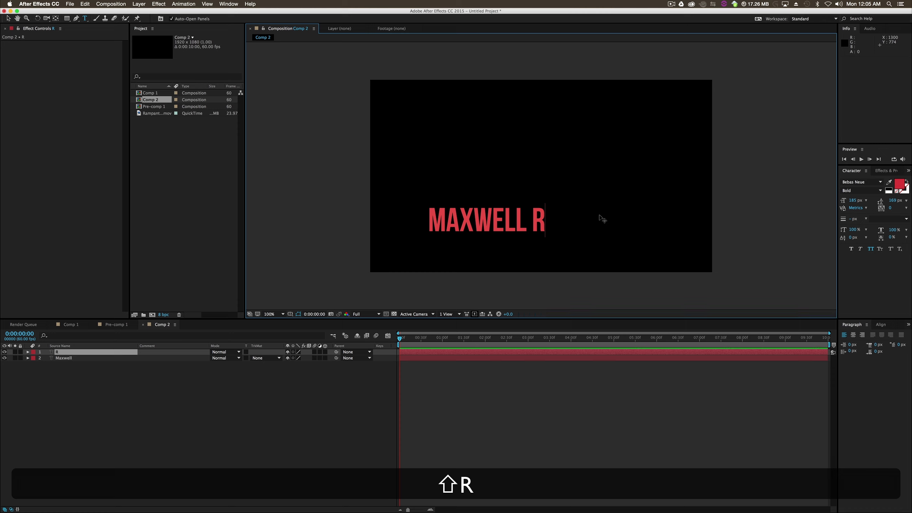
text(idgewat)
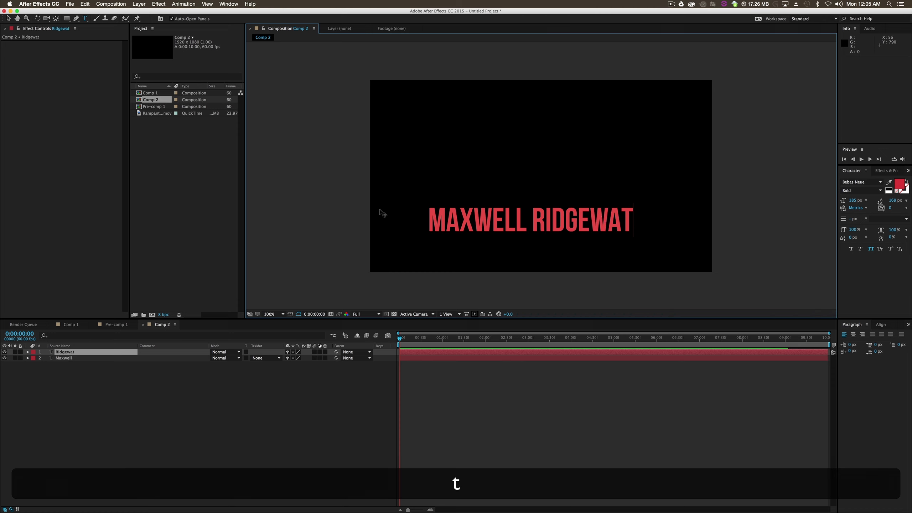
key(BackSpace)
text(y)
click(8, 18)
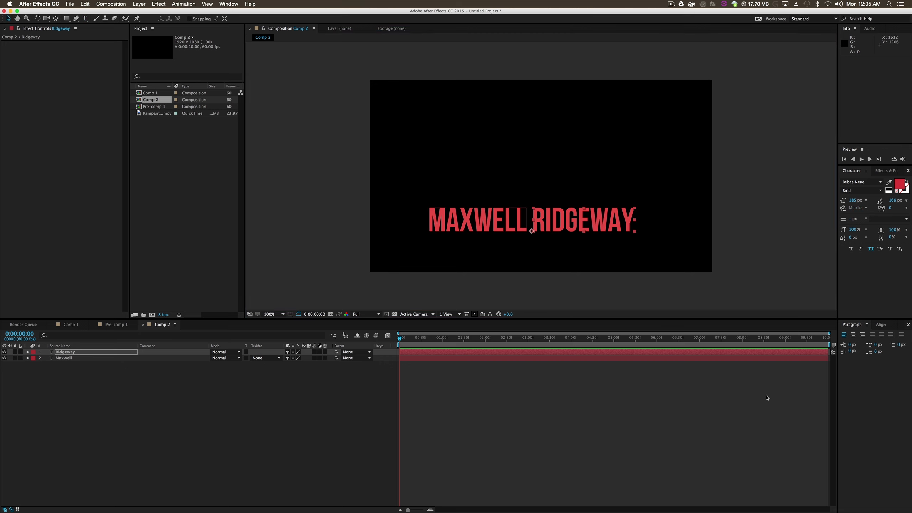
- Set the font style of the first-name text to Book, leaving the surname bold
click(613, 408)
click(463, 220)
click(575, 222)
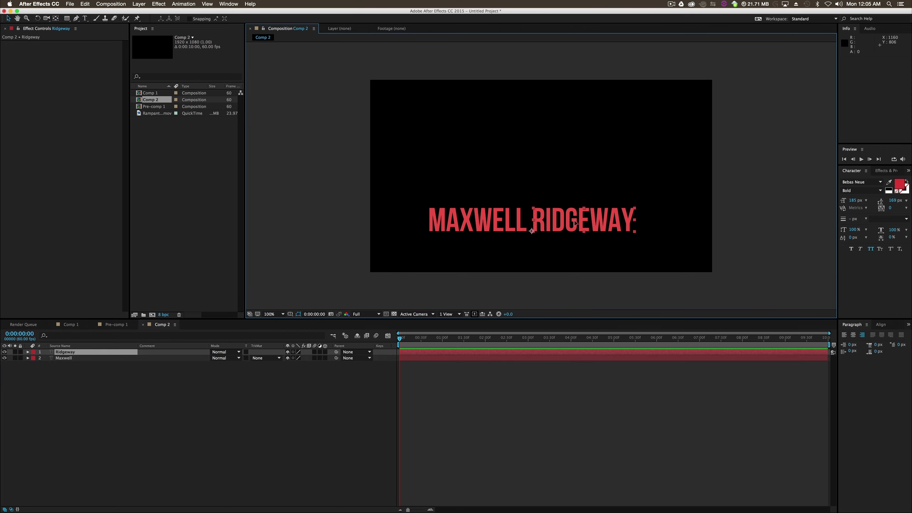
double_click(574, 223)
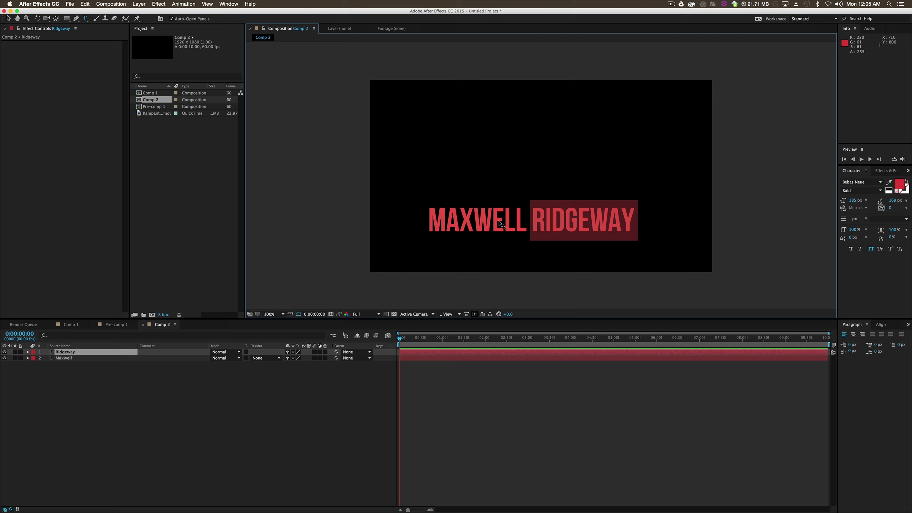
click(73, 358)
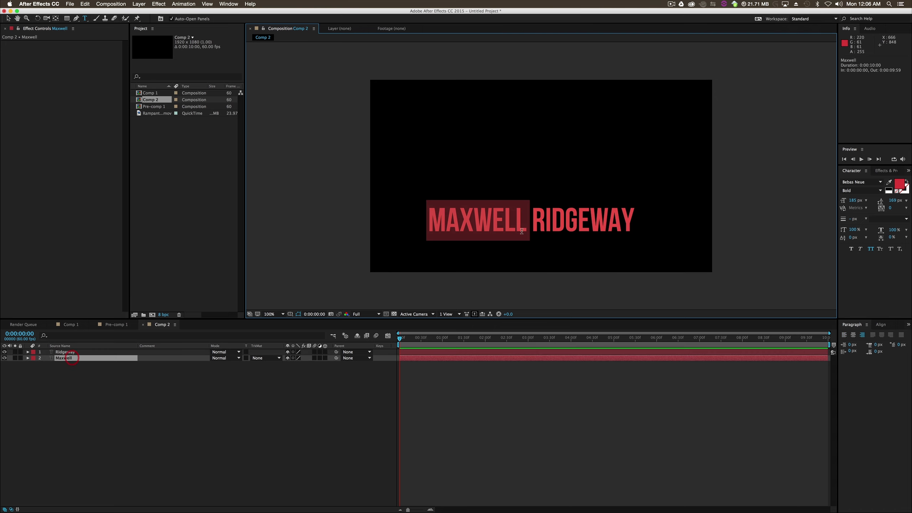
click(856, 191)
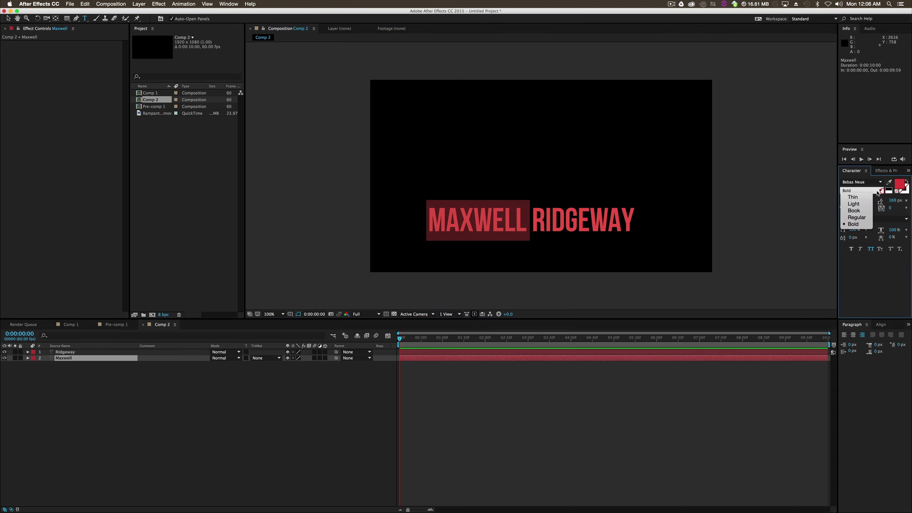
click(855, 211)
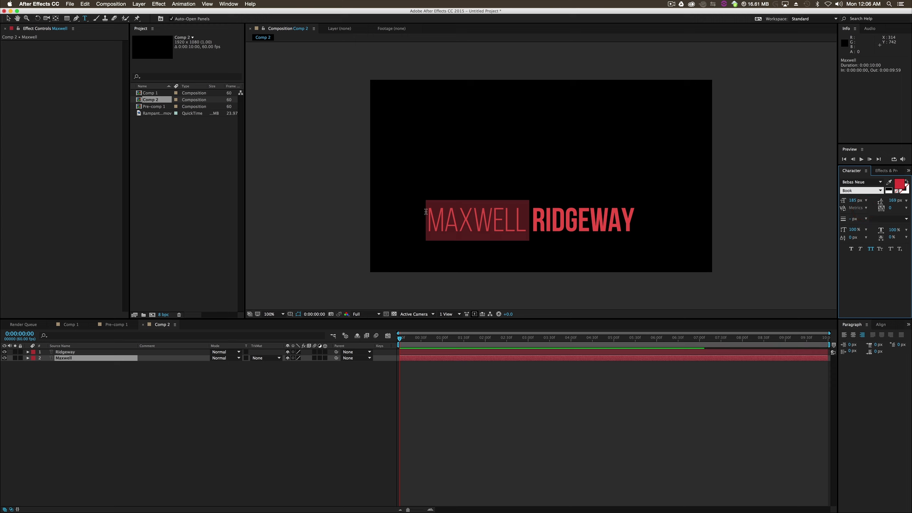
- Change the fill colour of the first-name text to white and select its layer in the composition
click(897, 184)
click(306, 133)
click(431, 125)
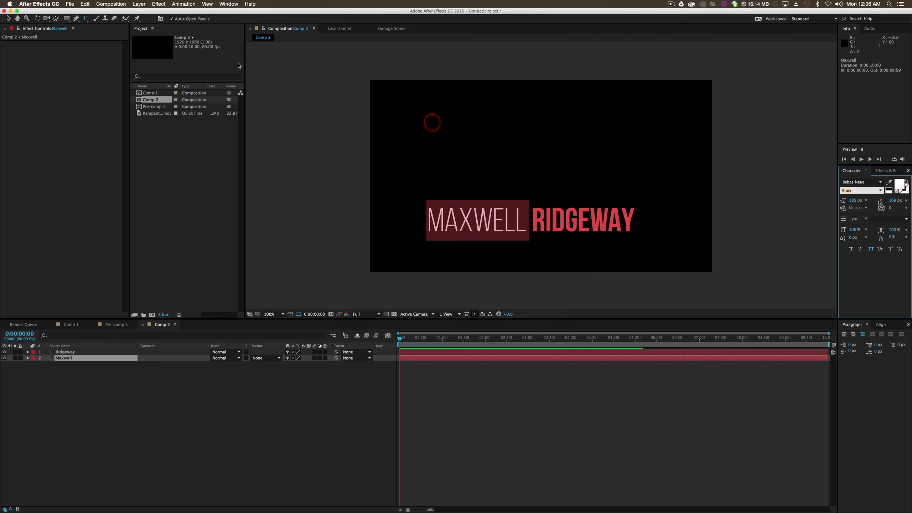
click(8, 18)
click(276, 399)
click(491, 223)
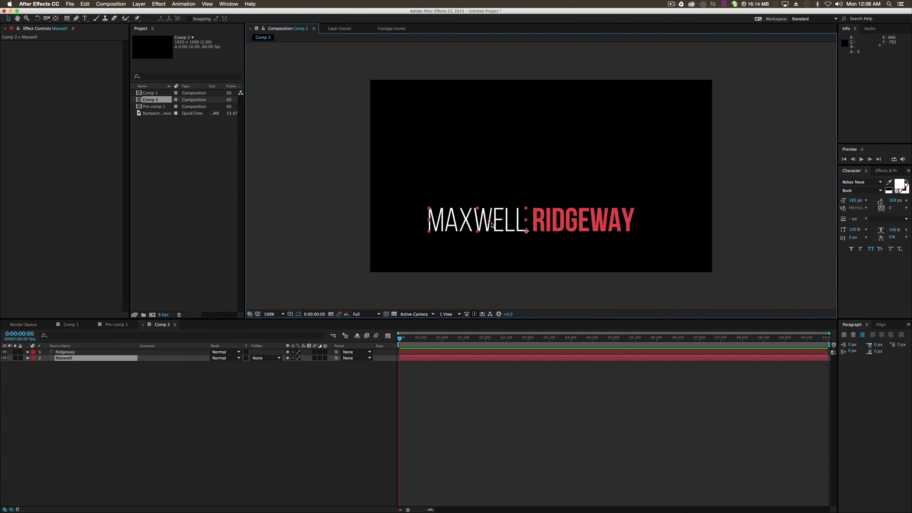
key(Caps_Lock)
drag(492, 223, 497, 223)
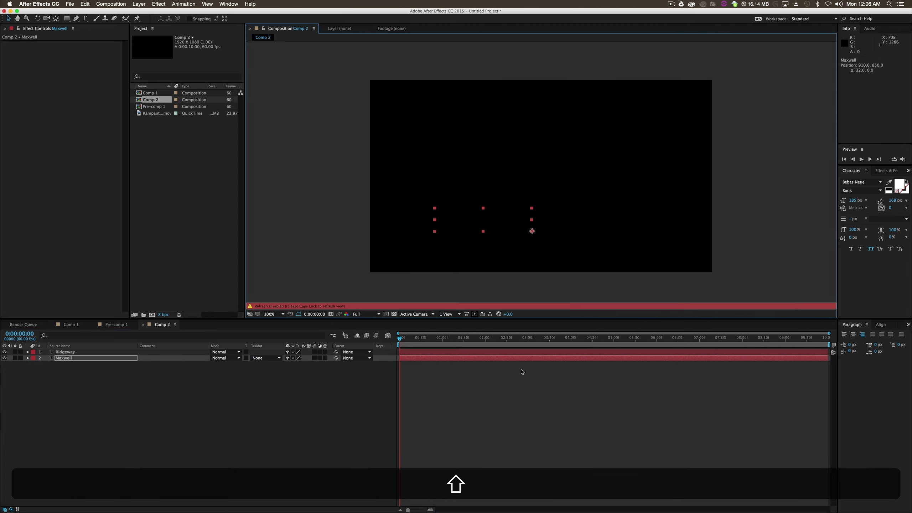
key(super+shift+z)
key(Caps_Lock)
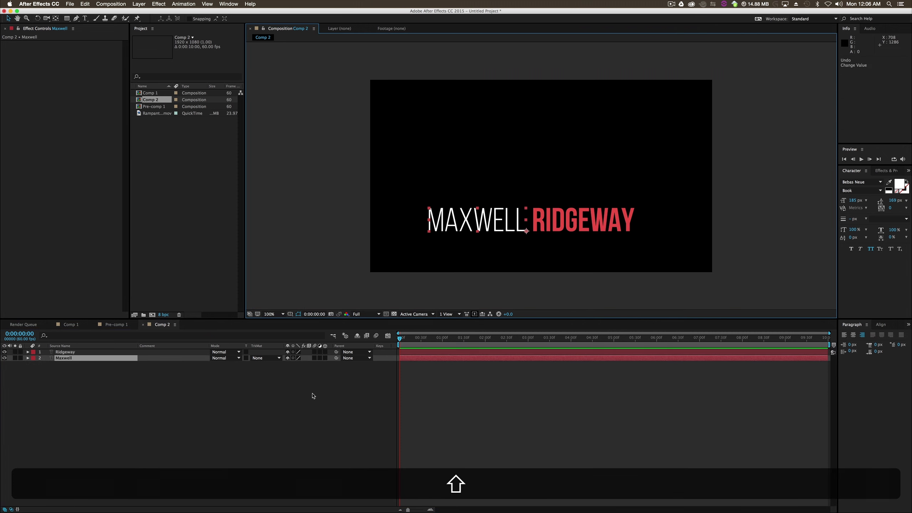
- Move the white first-name text slightly closer to the red surname to tighten the gap between them
shift+click(320, 383)
shift+click(502, 221)
drag(502, 222, 506, 222)
shift+click(527, 291)
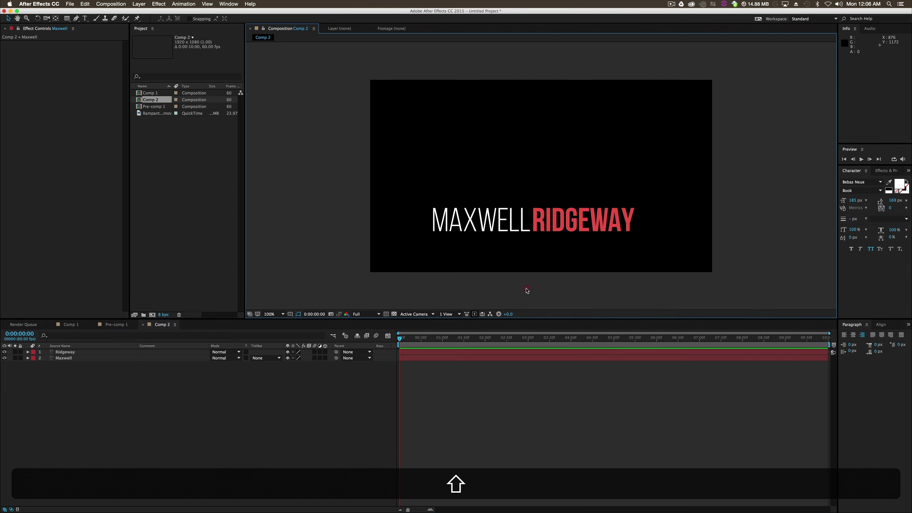
- Move both name texts together to the composition's lower left corner, placing the surname at about 630, 1006
drag(389, 198, 648, 250)
drag(601, 218, 551, 246)
click(551, 292)
click(176, 416)
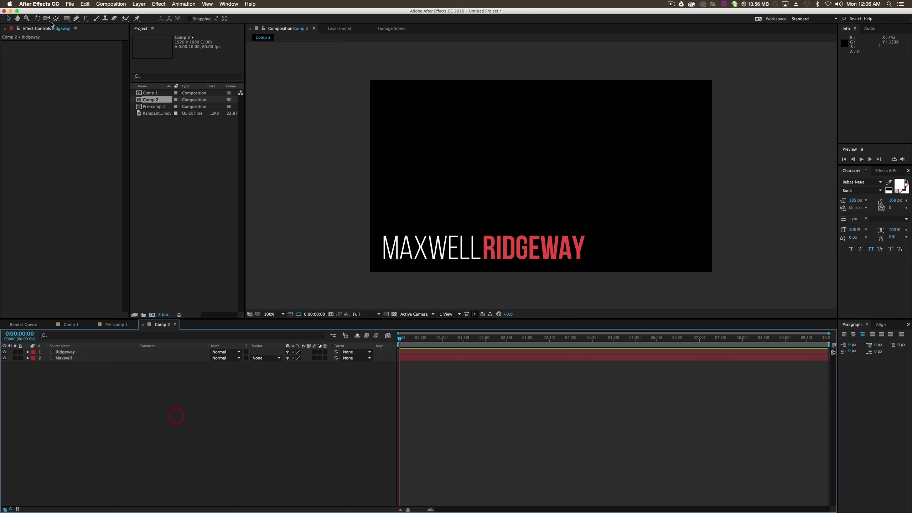
- Draw a yellow rectangle about 715 by 285 px over the first name, ending where the surname begins
click(67, 19)
click(191, 19)
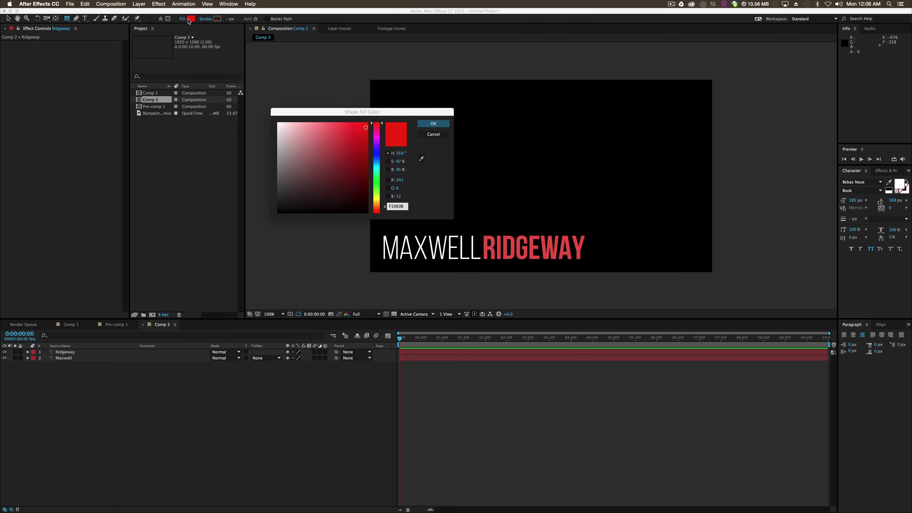
drag(376, 190, 482, 271)
click(433, 123)
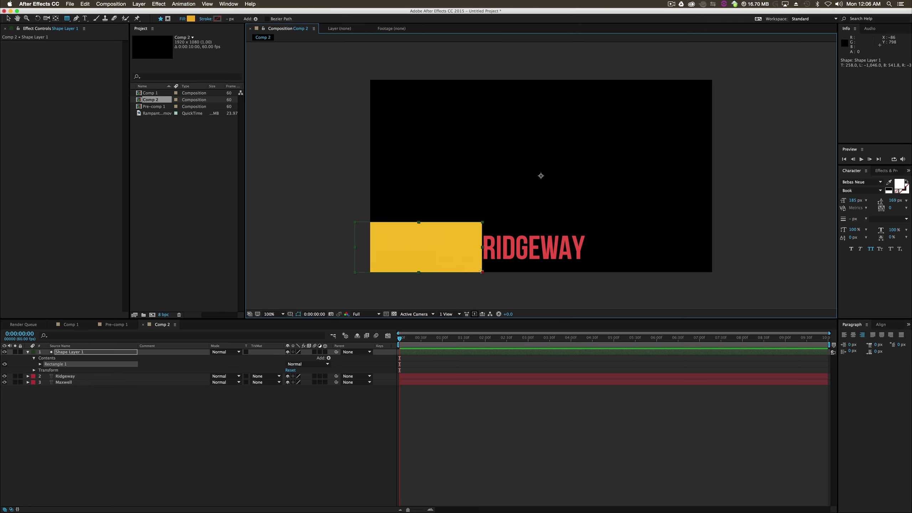
- Draw a second yellow rectangle about 680 by 230 px over the surname as a separate shape layer
click(71, 354)
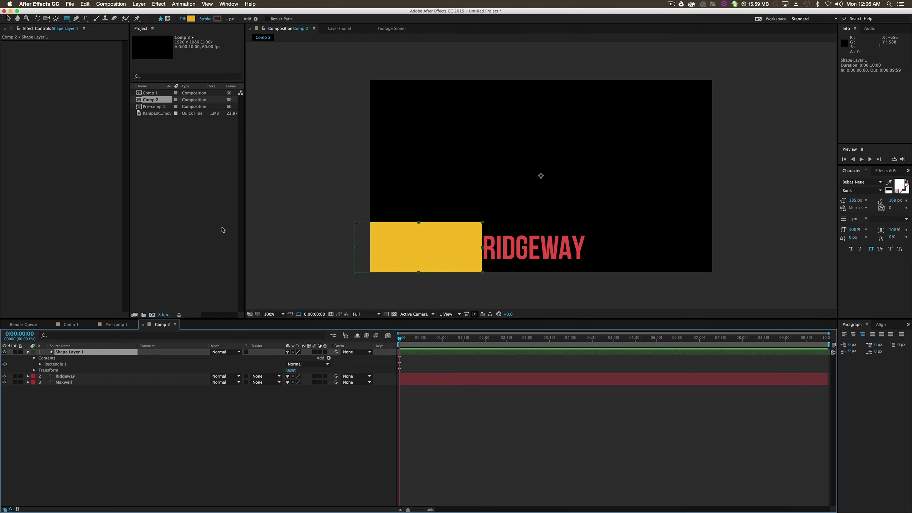
click(79, 461)
drag(604, 227, 482, 268)
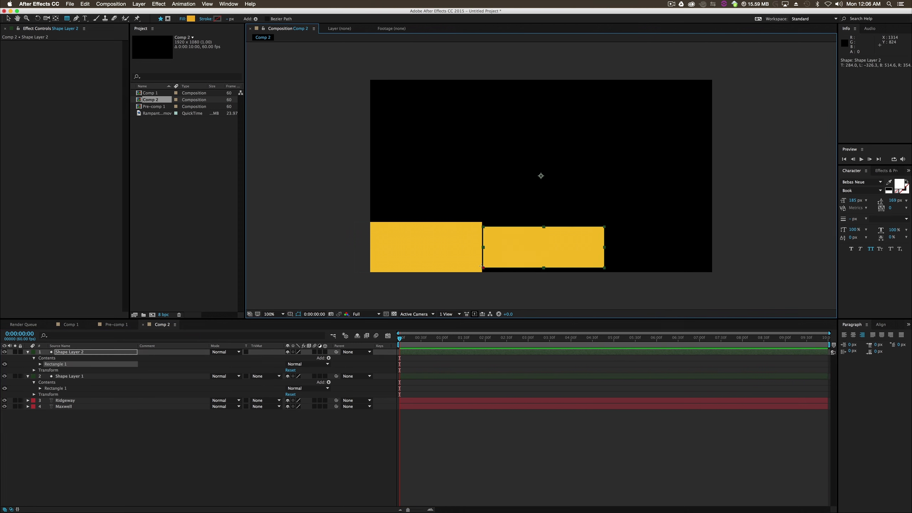
click(244, 475)
- Reorder the layers so each rectangle's shape layer sits directly above the text layer it covers
drag(68, 354, 78, 405)
click(82, 432)
click(69, 408)
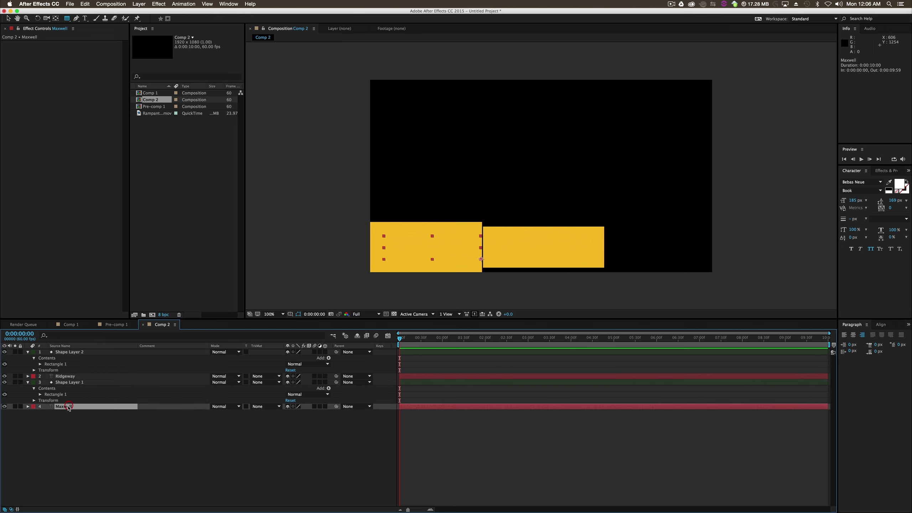
- Set the first-name and surname layers to Alpha Matte, each using the shape layer directly above it
click(76, 383)
click(70, 407)
click(278, 407)
click(283, 425)
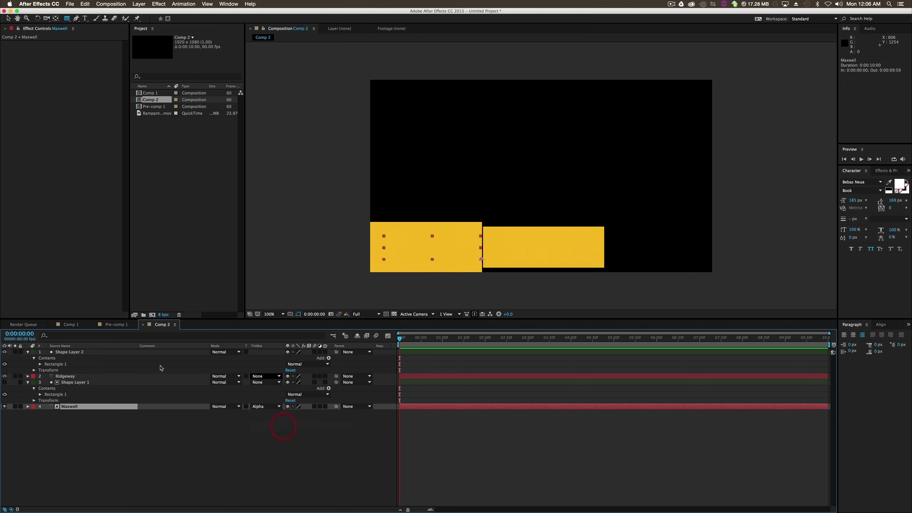
click(64, 377)
click(274, 376)
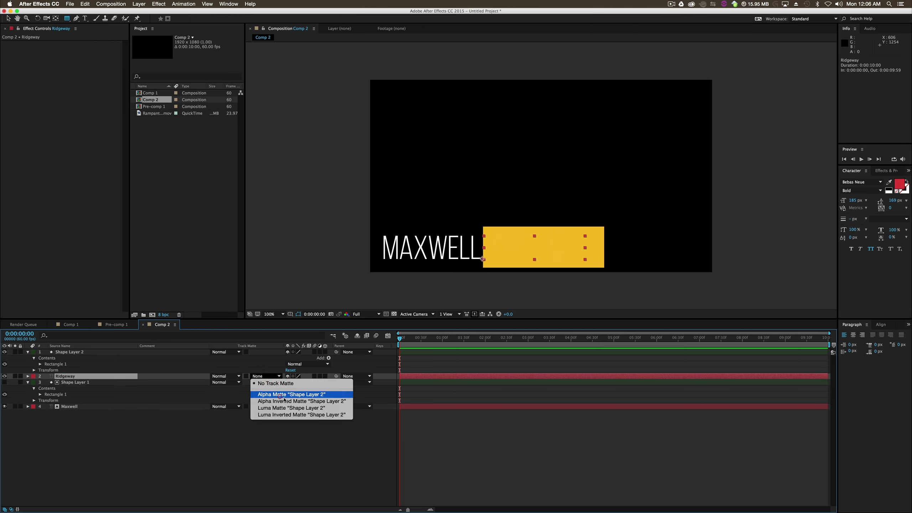
click(279, 394)
click(350, 450)
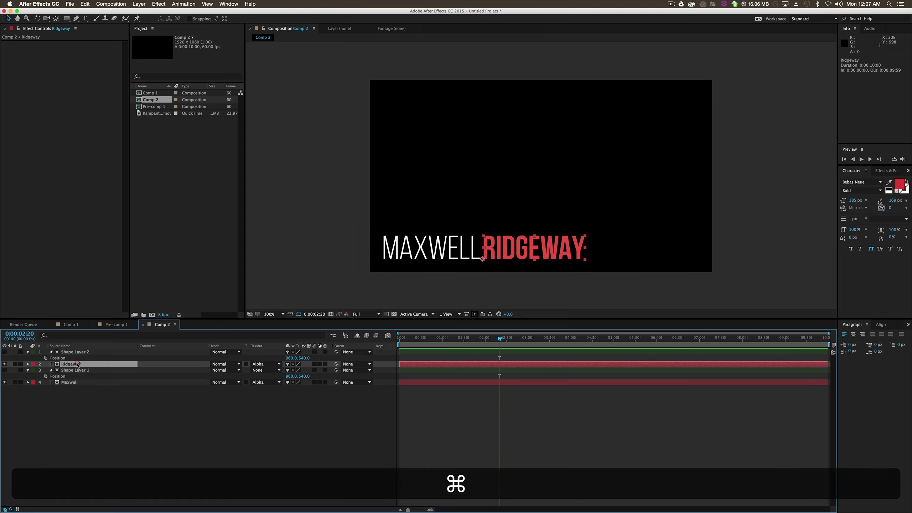
- Add Position keyframes to both name layers at 0:00:02:20 to hold their final placement
super+click(71, 383)
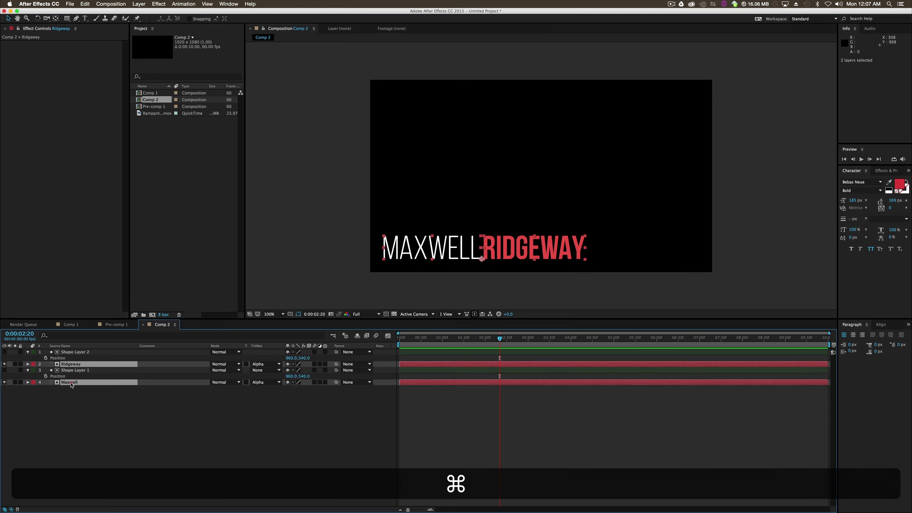
key(p)
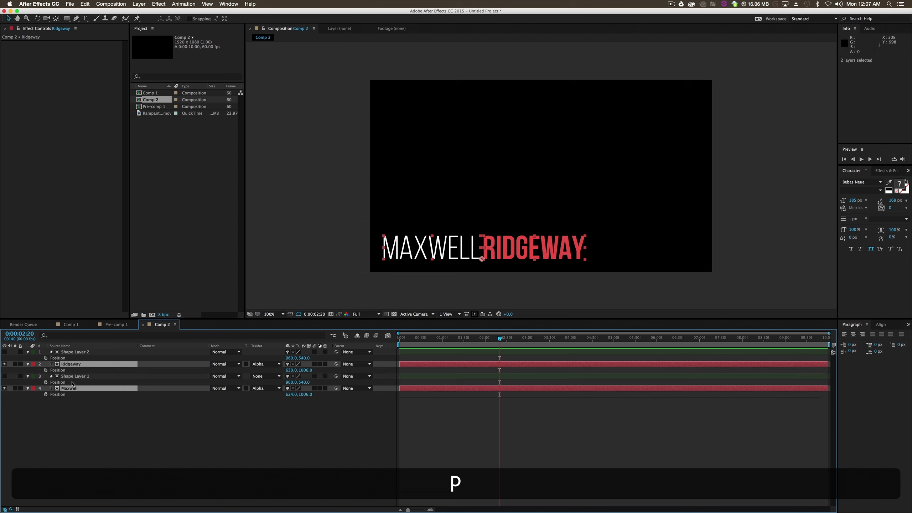
click(46, 371)
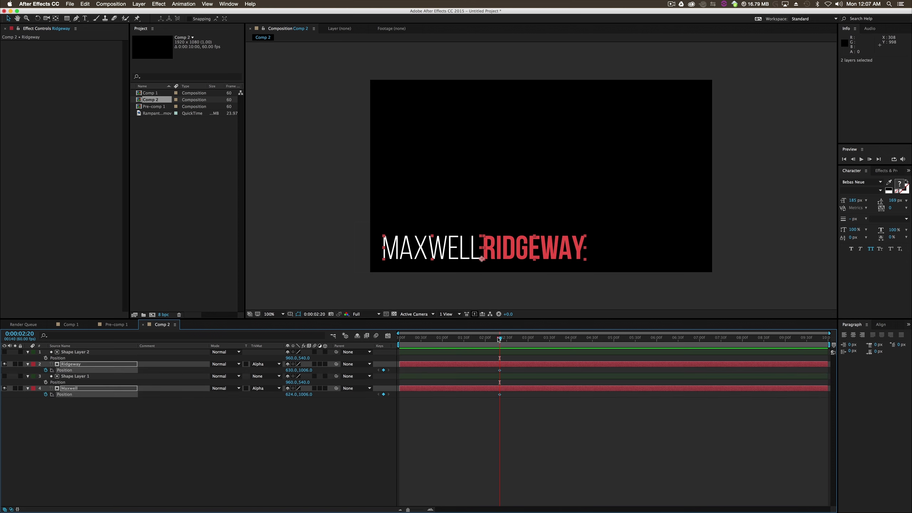
- At 0:00:00:30, hide both names behind their mattes by moving the surname to x 32 and the first name to x 1252
drag(532, 254, 569, 251)
click(448, 386)
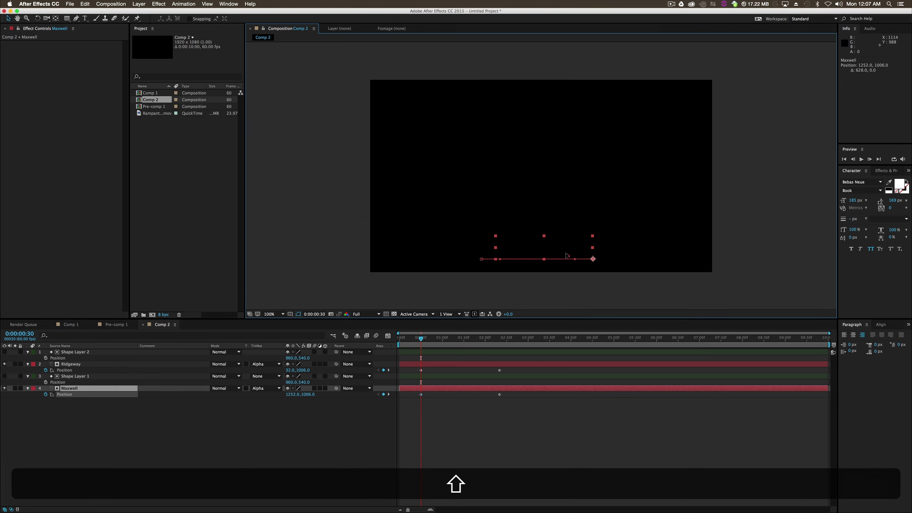
click(485, 434)
- Apply Easy Ease Out to the starting Position keyframes of both name layers
drag(532, 369, 436, 416)
right_click(421, 370)
click(561, 480)
click(439, 372)
right_click(421, 395)
mouse_move(463, 477)
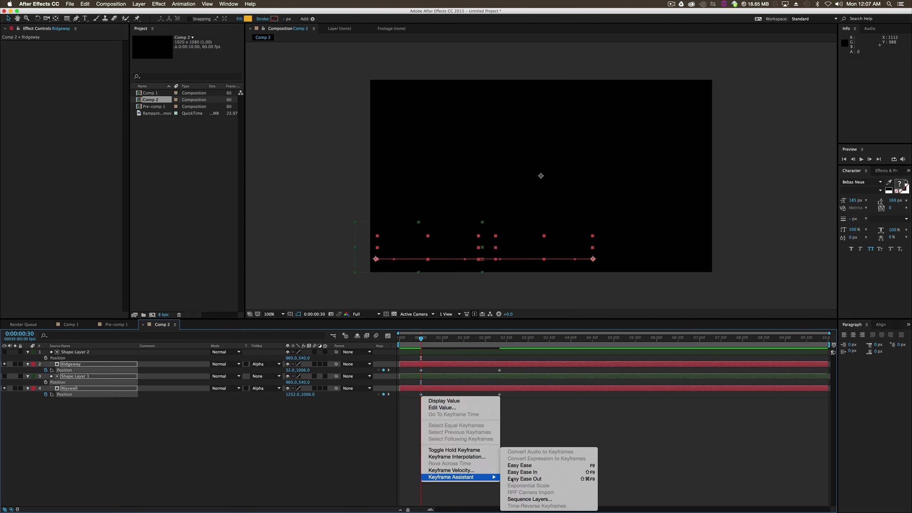
click(533, 479)
- Apply Easy Ease In to the ending Position keyframes of both name layers
drag(515, 366, 495, 404)
key(super+z)
click(512, 412)
right_click(500, 394)
mouse_move(532, 476)
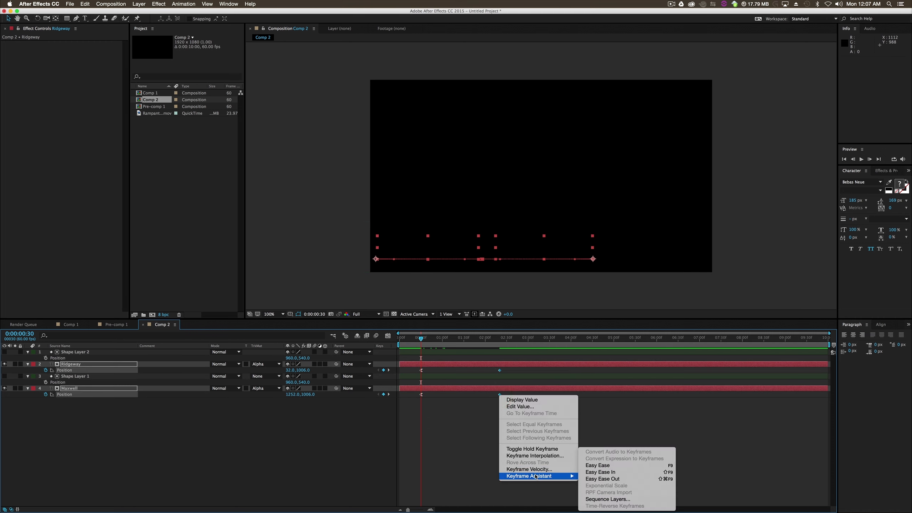
click(607, 474)
click(485, 444)
- Reshape the Position speed curves of both name layers in the graph editor for a stronger, similar ease
drag(515, 374, 413, 406)
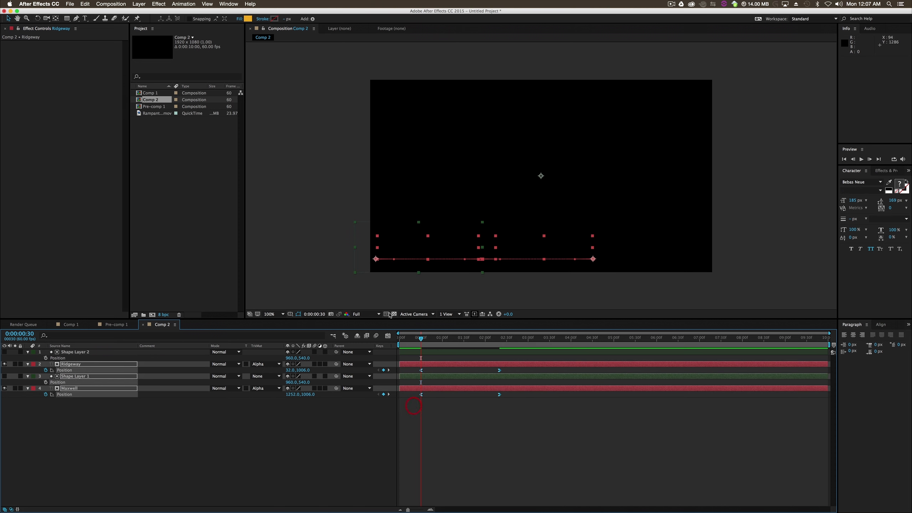
drag(463, 339, 401, 336)
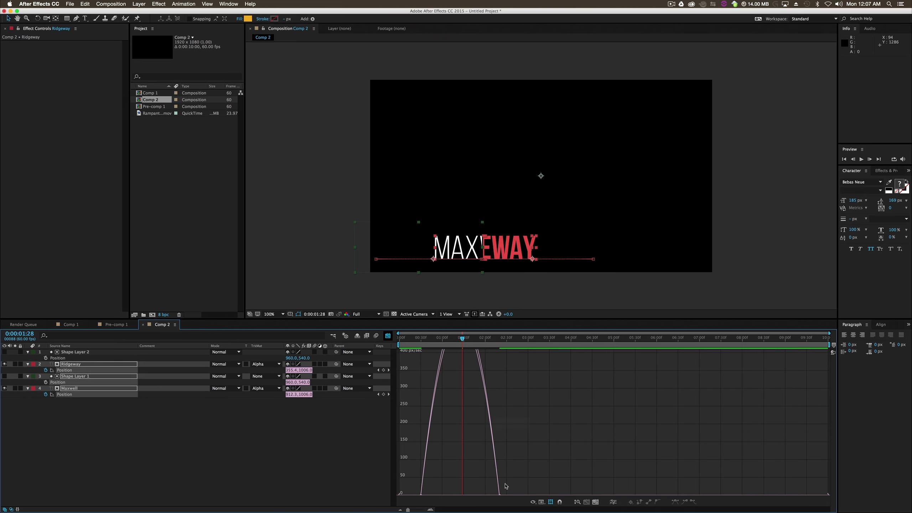
drag(499, 496, 439, 494)
click(496, 451)
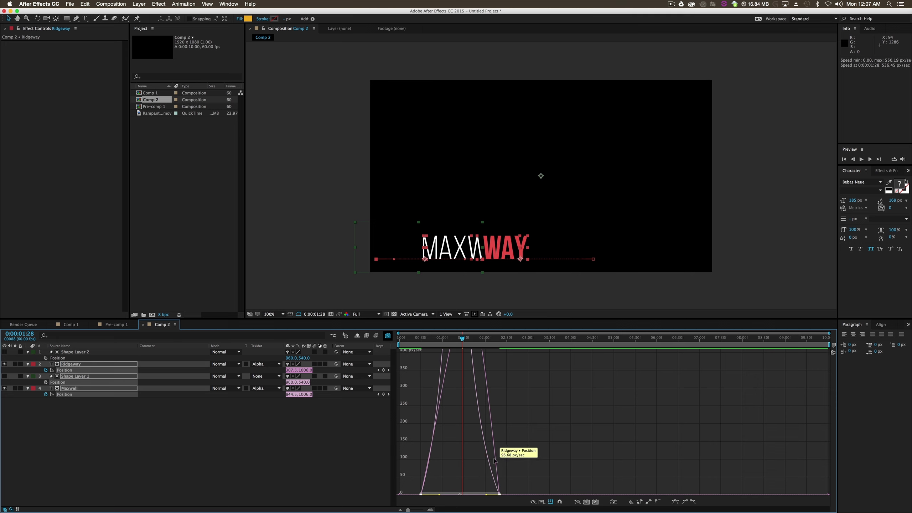
click(497, 461)
drag(486, 494, 476, 494)
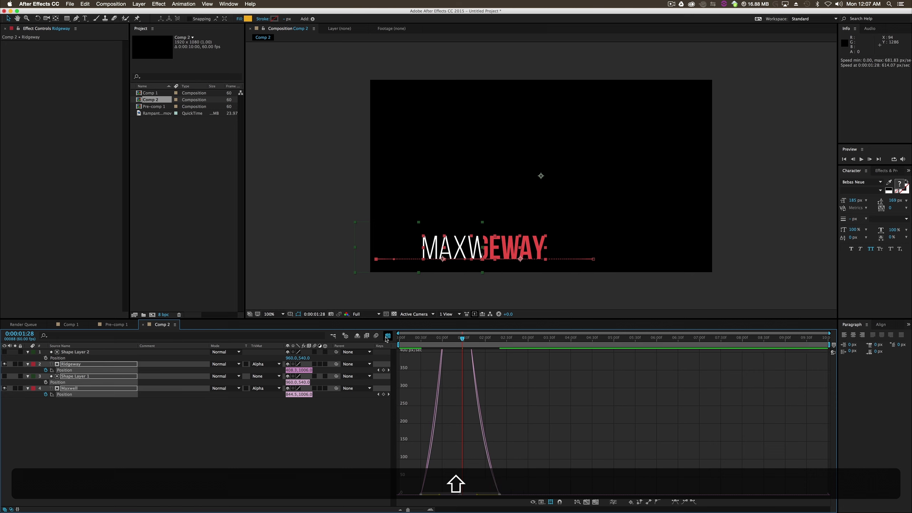
click(387, 337)
- Shorten the work area to end just after the last keyframes and preview the name reveal
drag(827, 344, 516, 344)
click(863, 159)
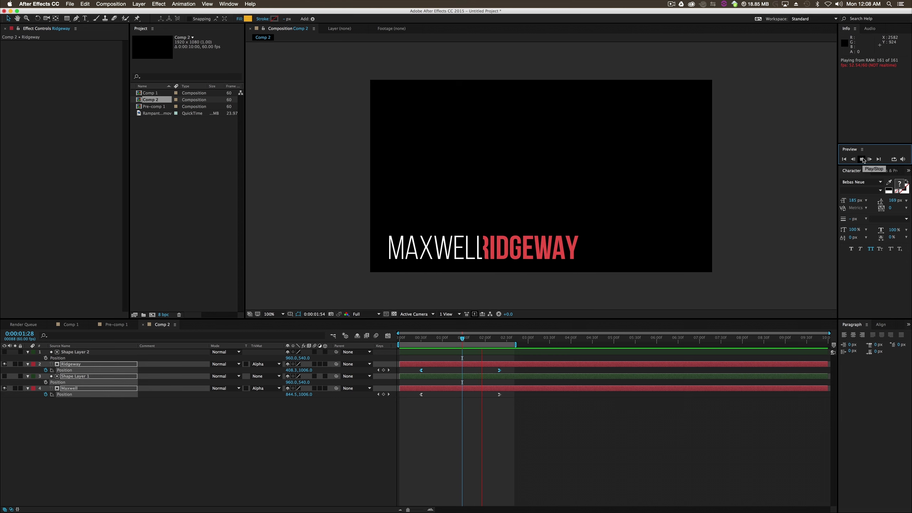
key(space)
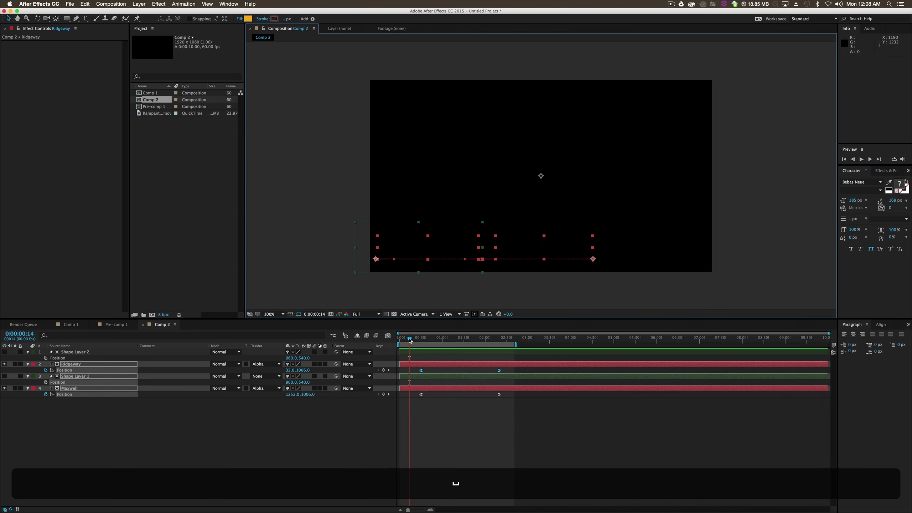
drag(409, 340, 505, 349)
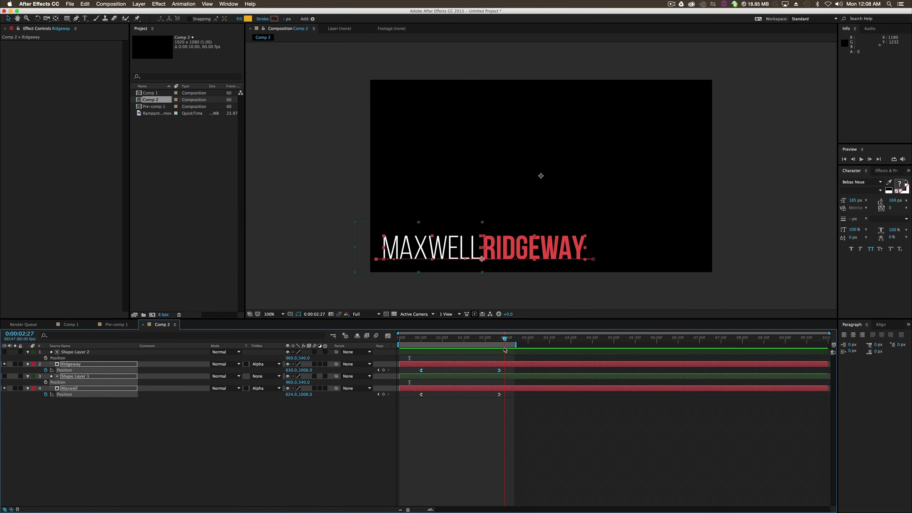
click(370, 303)
click(173, 180)
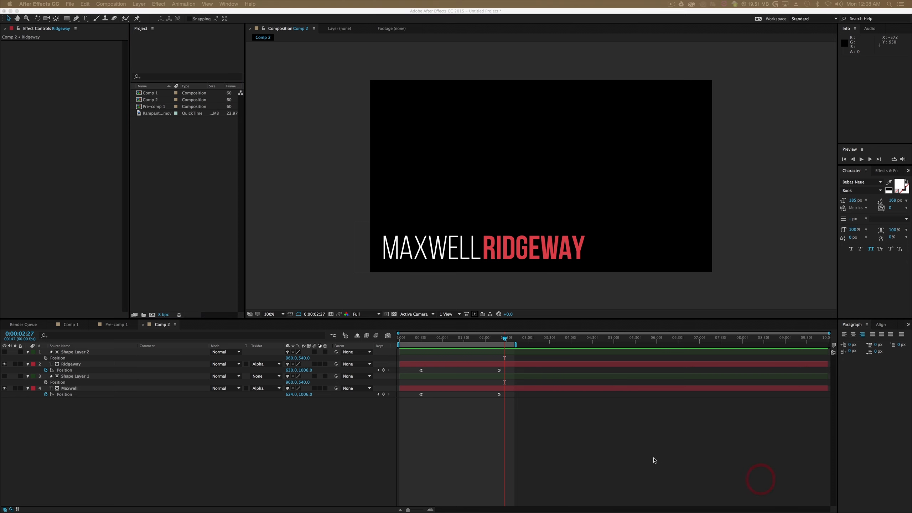
- Collapse the properties of all four layers and pre-compose them, moving all attributes into the new composition
click(94, 429)
drag(94, 429, 75, 341)
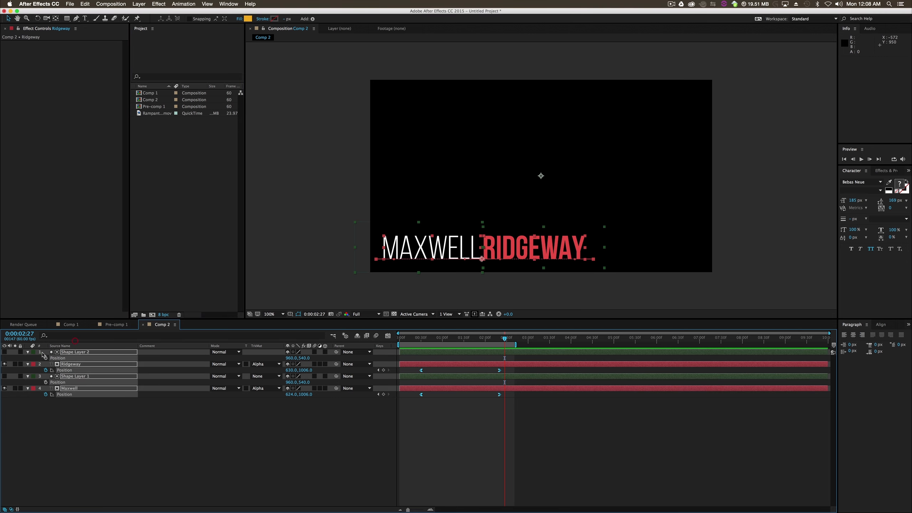
click(29, 352)
click(72, 388)
drag(61, 411, 97, 348)
right_click(70, 370)
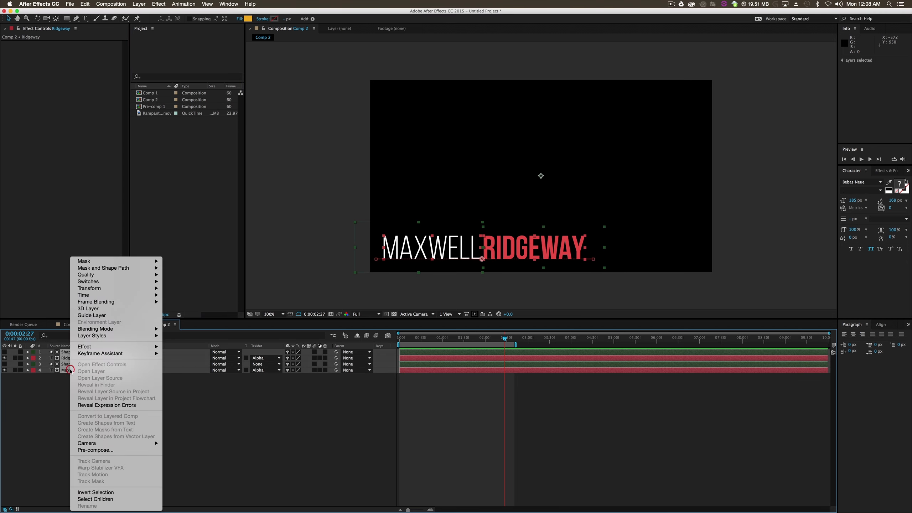
click(95, 450)
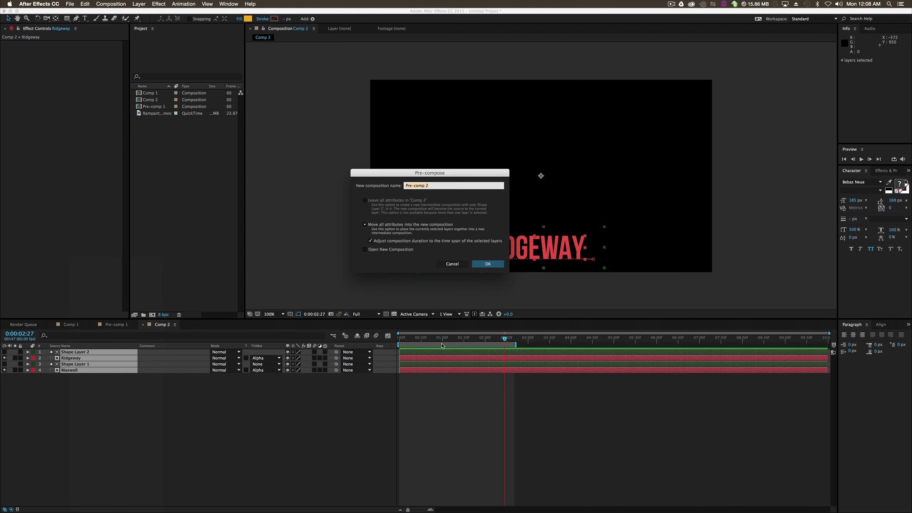
key(shift)
key(shift+Return)
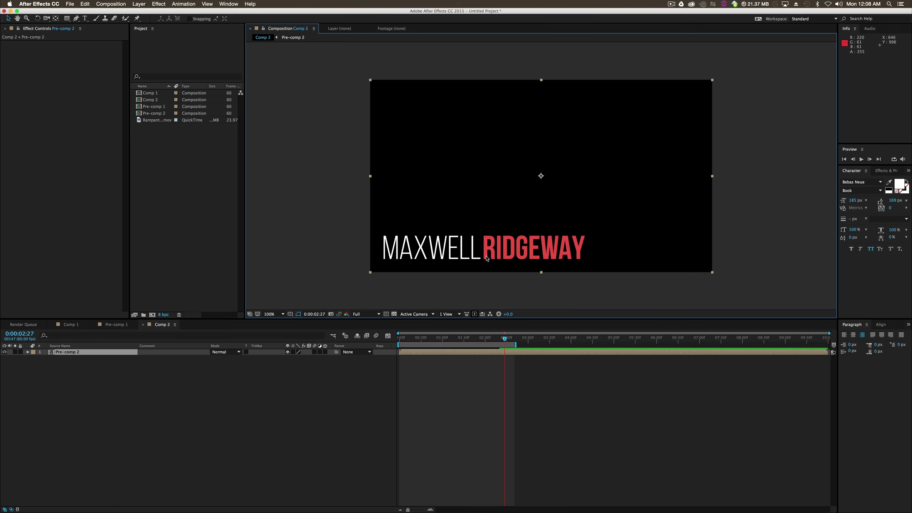
drag(461, 275, 525, 248)
key(super+z)
click(264, 415)
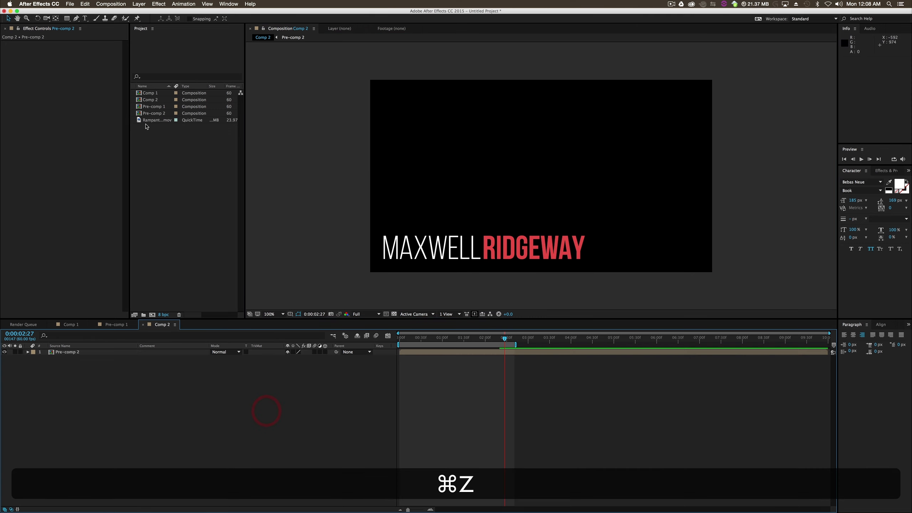
- Copy the Rampant_4K_Bokeh_002.mov layer from Comp 1 into Comp 2 beneath the pre-composed names and preview the result
click(118, 325)
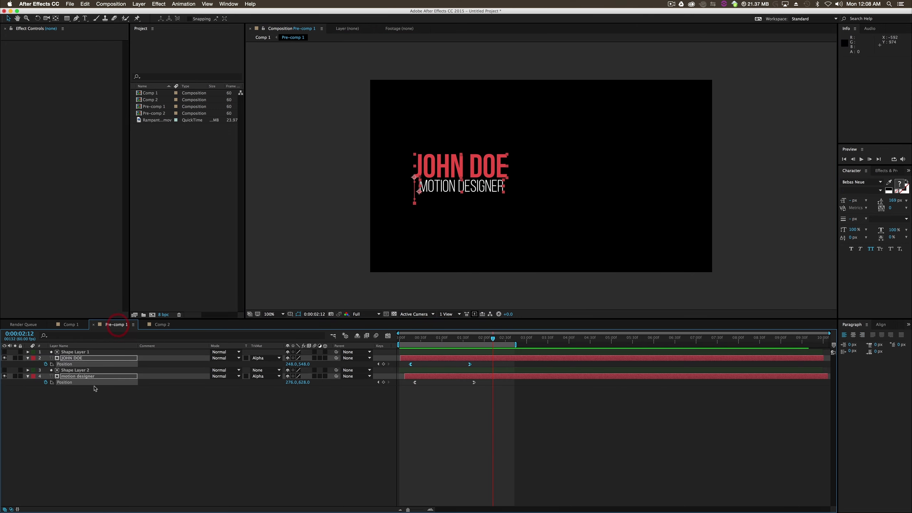
click(71, 325)
click(83, 358)
key(super+c)
click(162, 324)
key(super+v)
drag(92, 353, 105, 370)
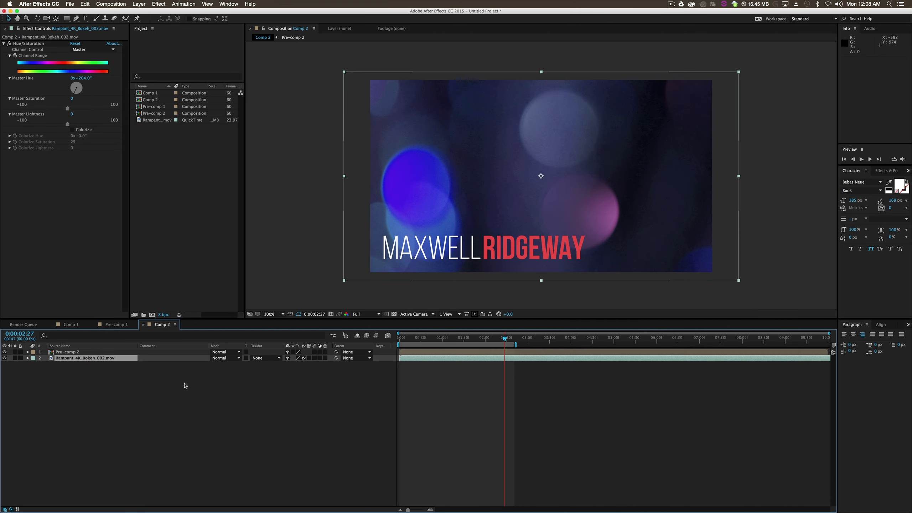
key(space)
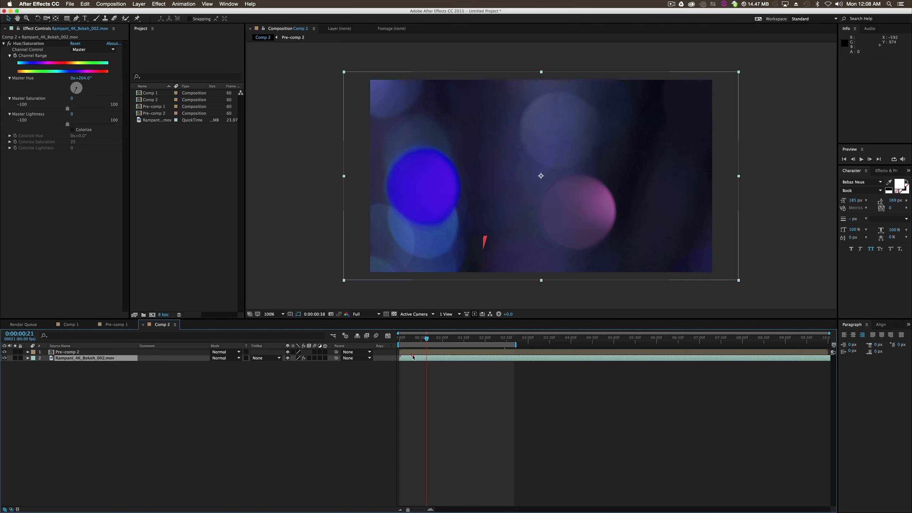
click(485, 384)
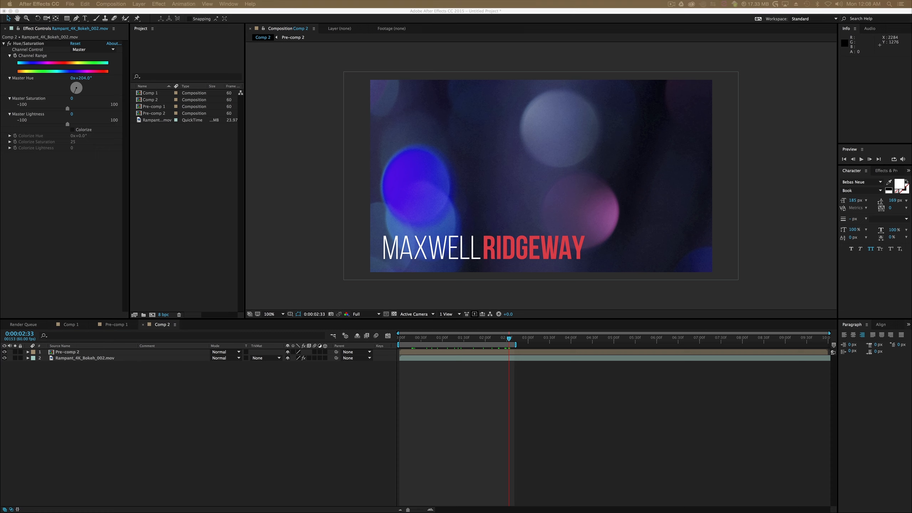
- Switch to QuickTime Player and skim the reference video 844351.mp4 for the lower third with a framed name
drag(911, 251, 329, 57)
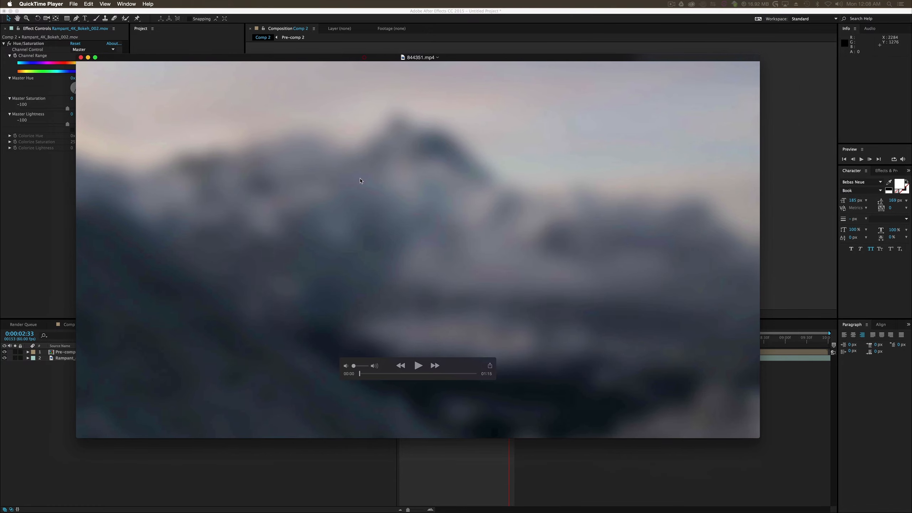
click(373, 376)
drag(374, 376, 392, 375)
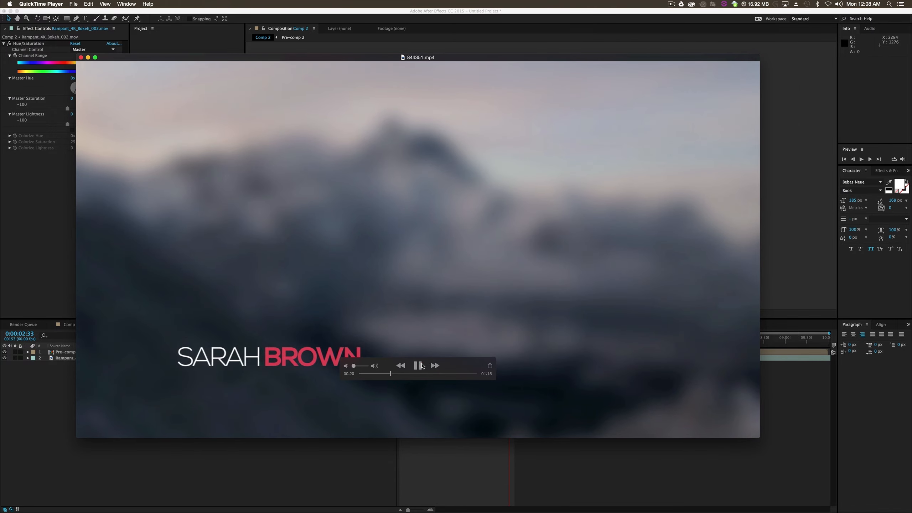
click(418, 365)
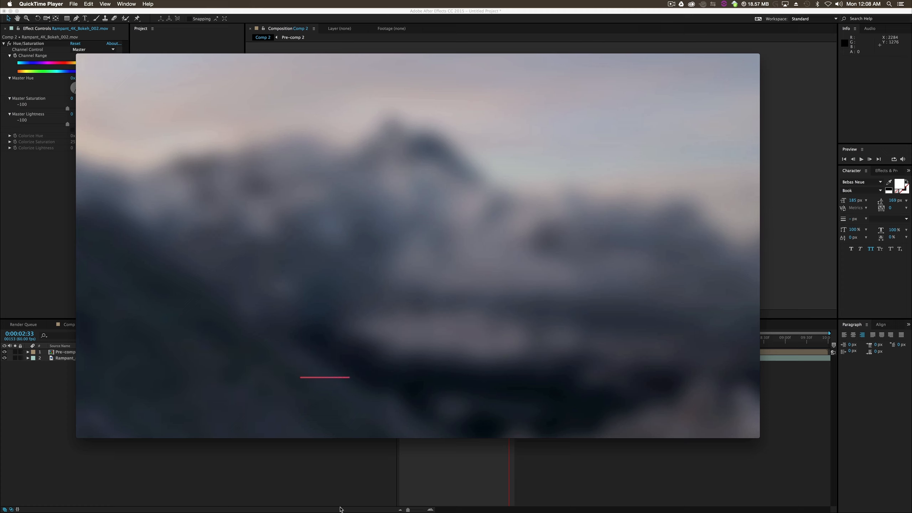
key(space)
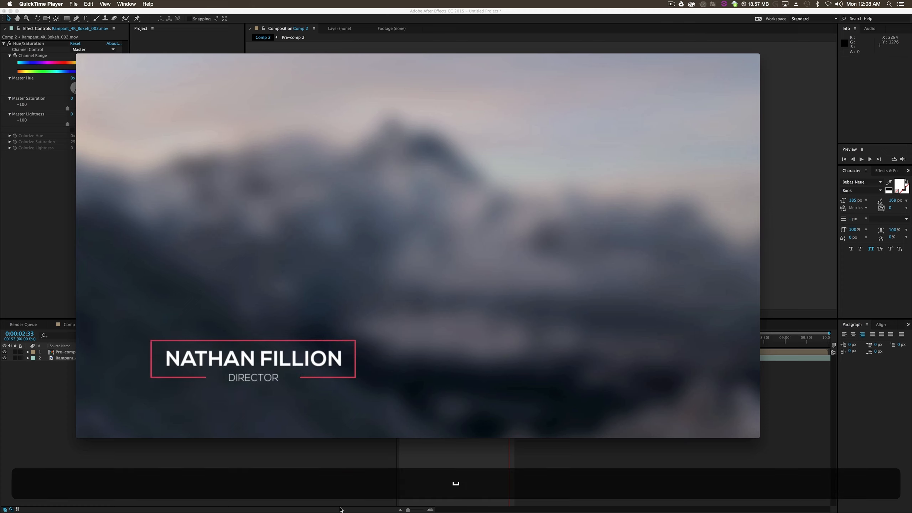
- Replay the reference's framed lower third to study how its outline draws on and its title appears
mouse_move(299, 328)
drag(406, 376, 401, 374)
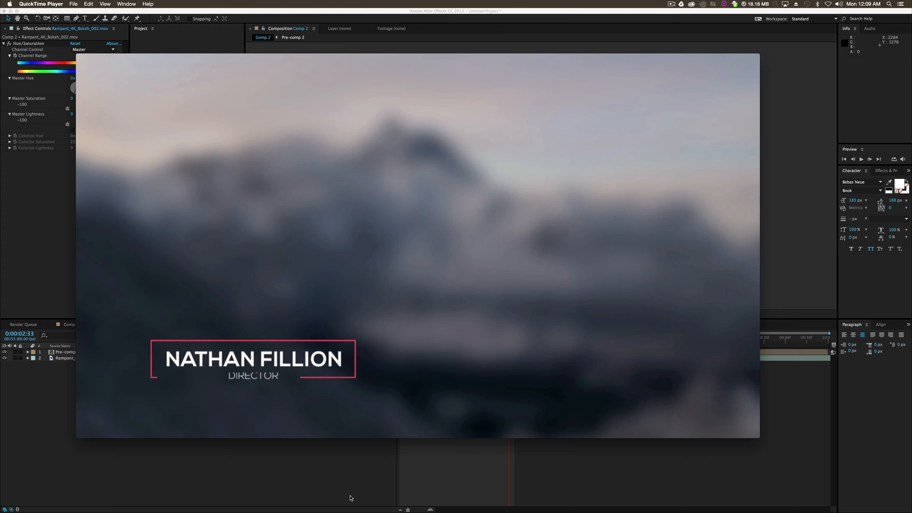
mouse_move(243, 383)
key(space)
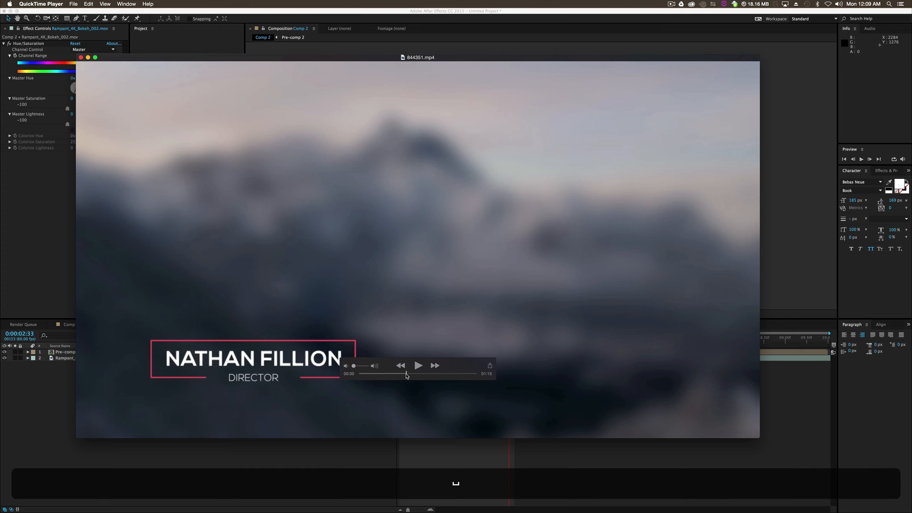
drag(405, 376, 402, 377)
click(419, 366)
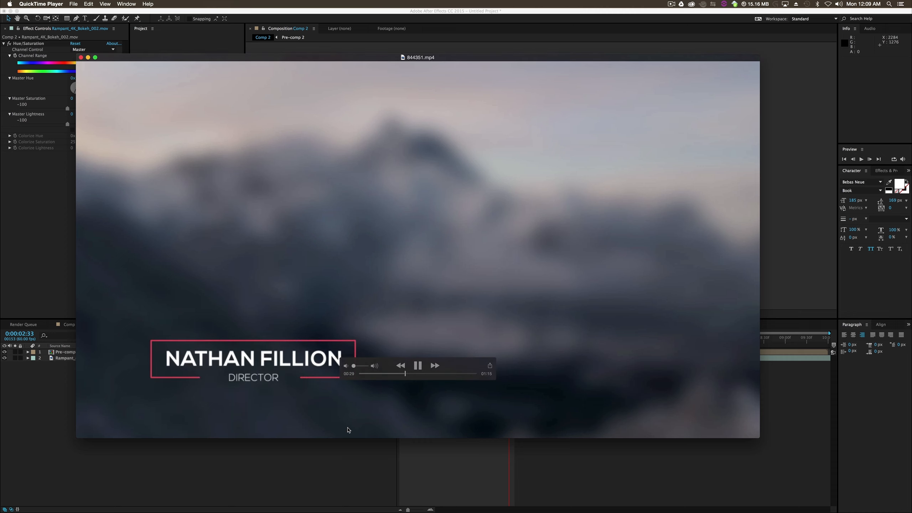
key(space)
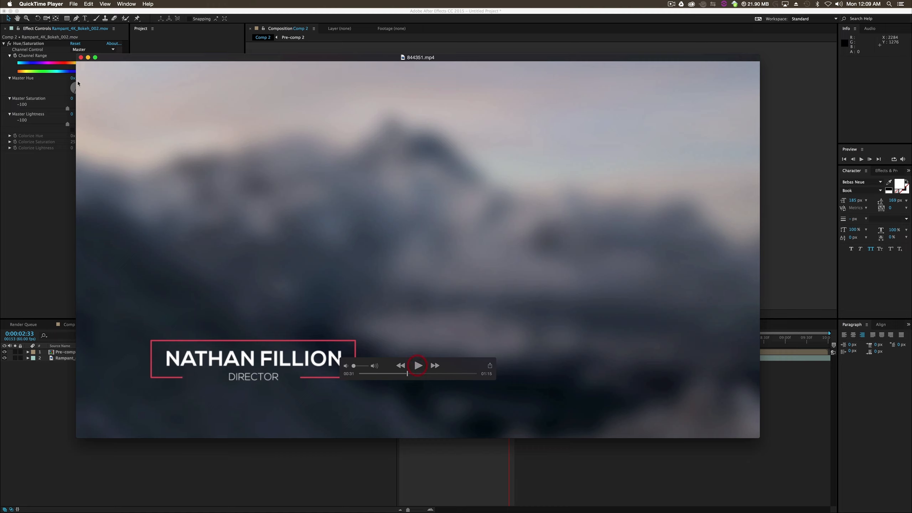
- Minimise the reference video and, in After Effects, create a new 1920 x 1080 composition at 60 fps lasting 10 seconds
click(88, 57)
click(326, 459)
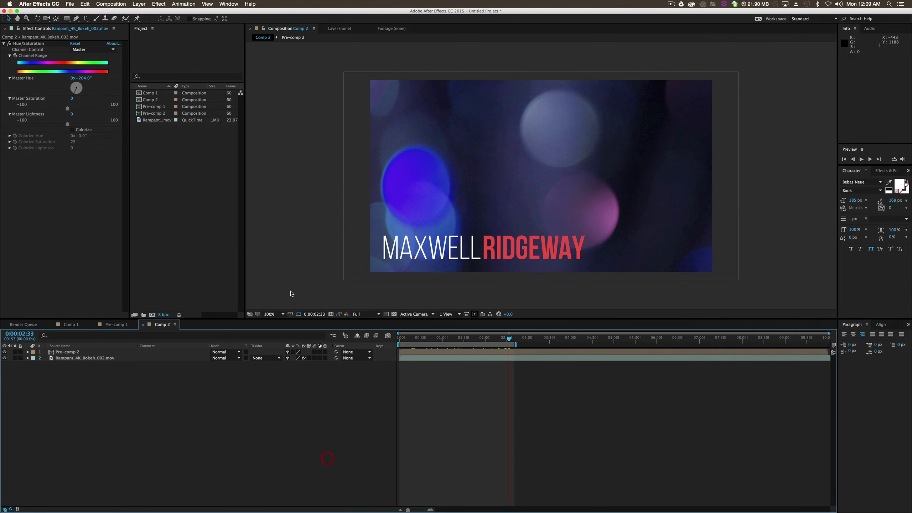
right_click(179, 173)
click(190, 176)
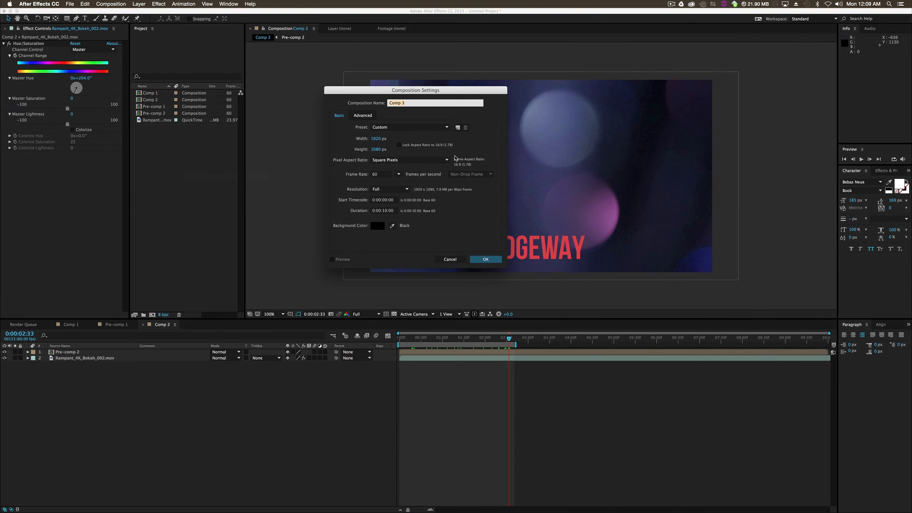
key(Return)
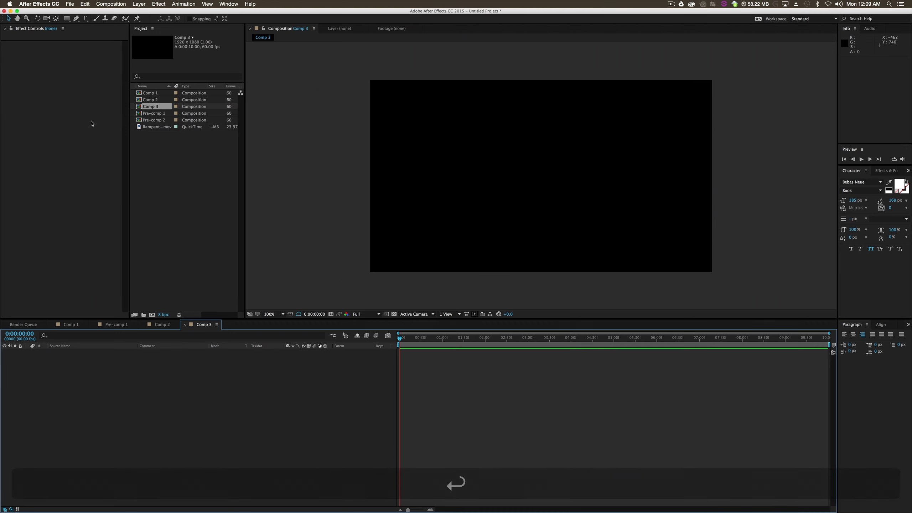
- Draw a wide yellow rectangle in the lower-left part of the frame and move the layer's anchor point to its centre
click(67, 18)
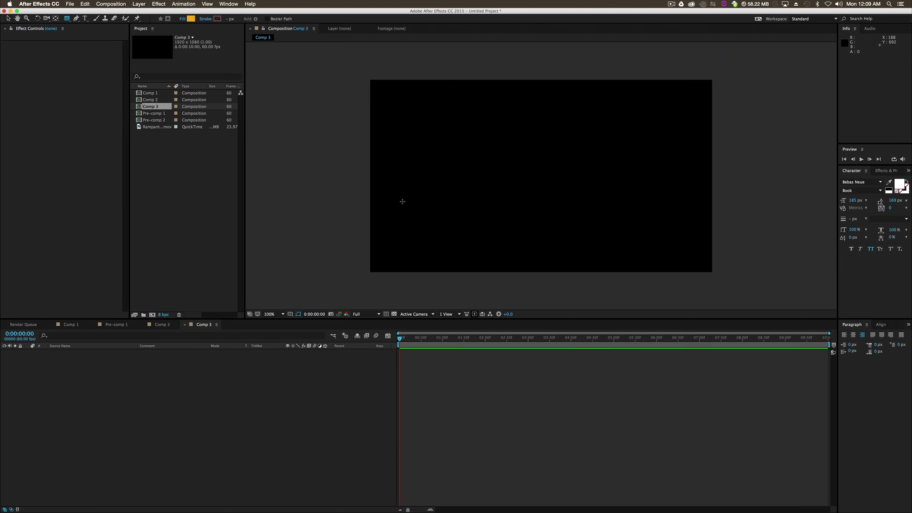
drag(386, 204, 590, 248)
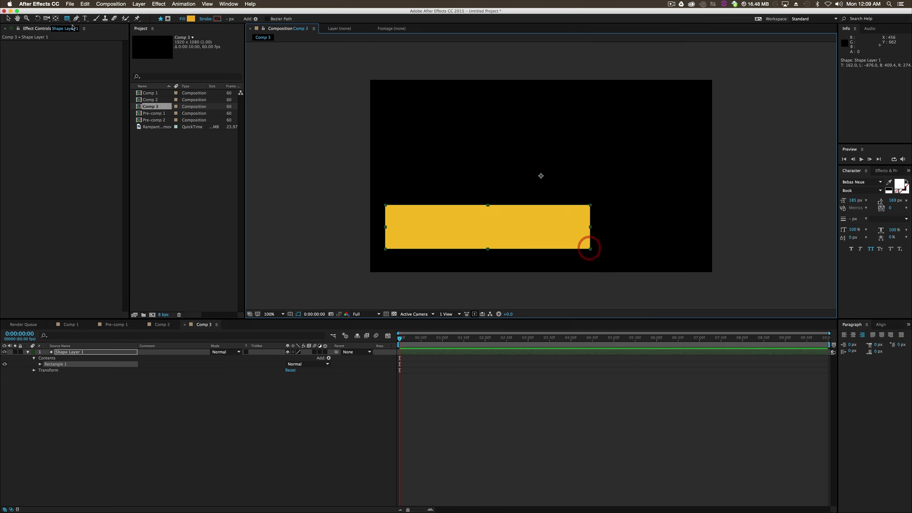
click(55, 18)
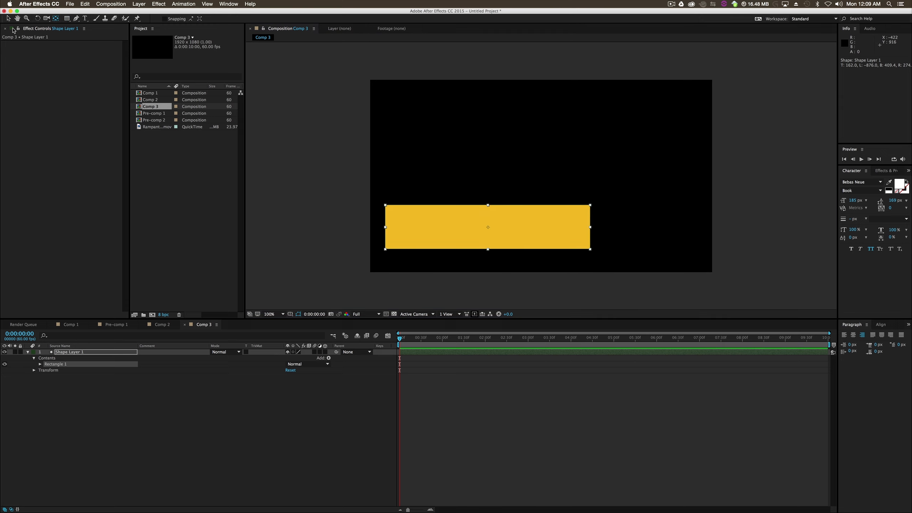
key(v)
click(370, 430)
click(123, 352)
drag(544, 177, 488, 227)
key(y)
click(265, 447)
click(64, 351)
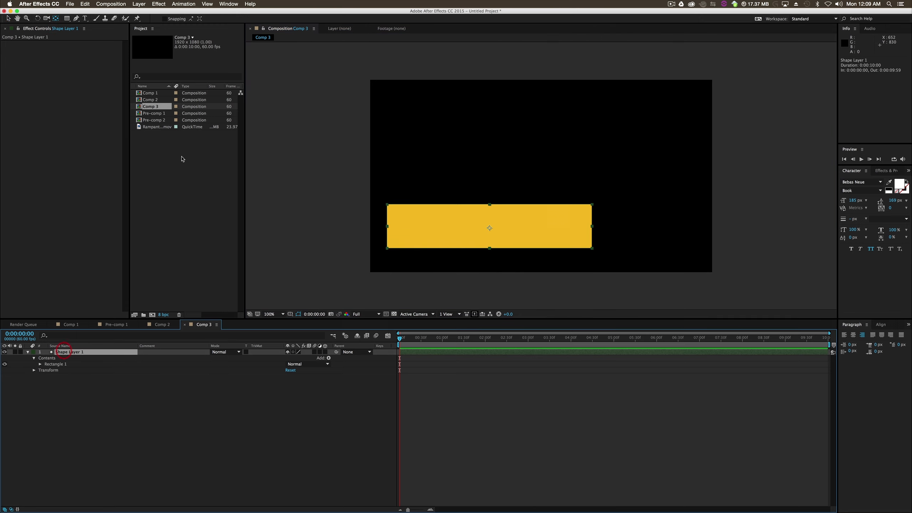
- Expand the rectangle's contents in Shape Layer 1, enable its stroke and hide its fill
click(68, 351)
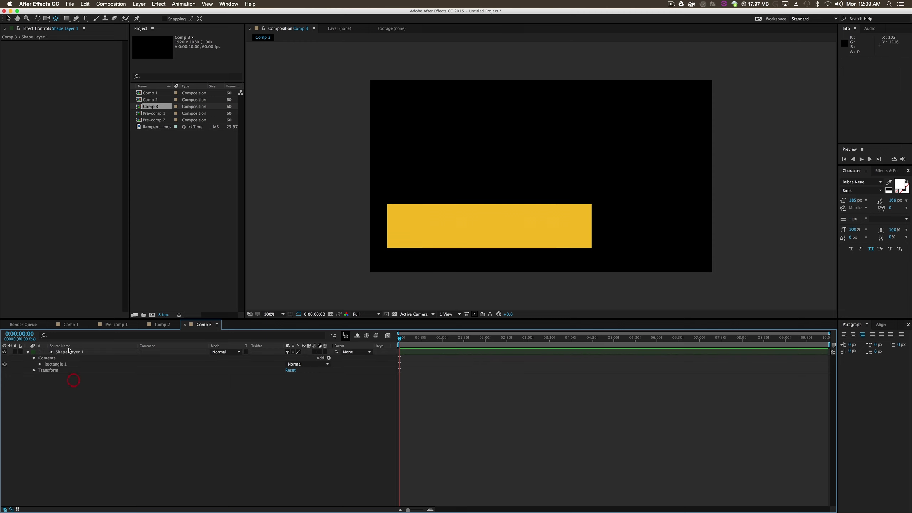
click(47, 359)
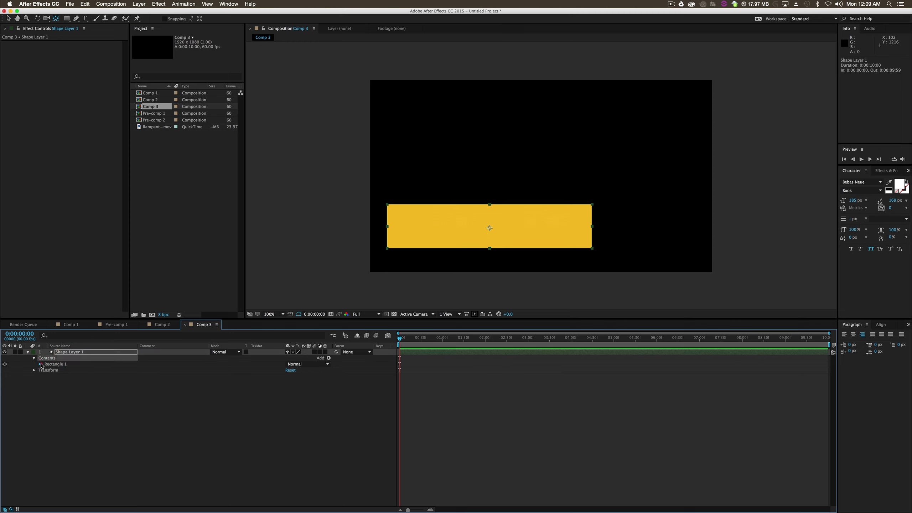
click(40, 364)
click(4, 377)
click(4, 382)
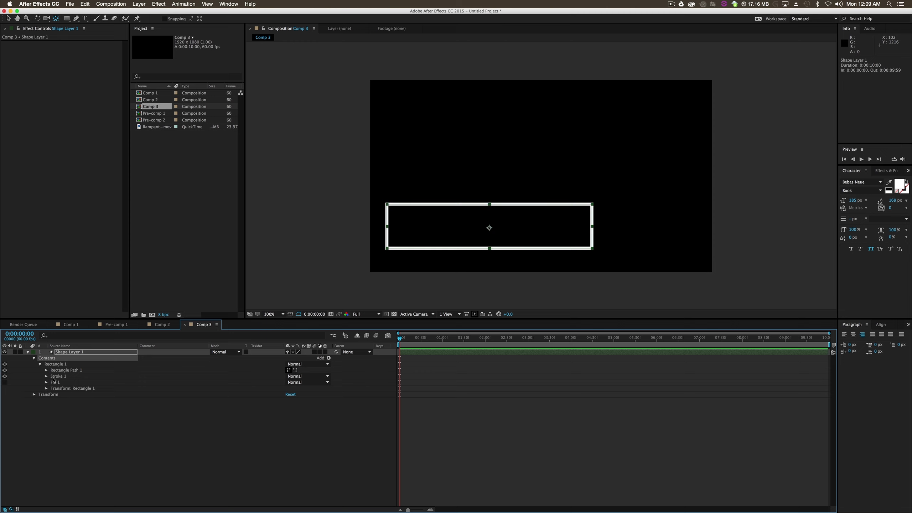
- Add Trim Paths to the shape layer and open a gap in the lower edge with Start 25% and Offset 66°
click(329, 358)
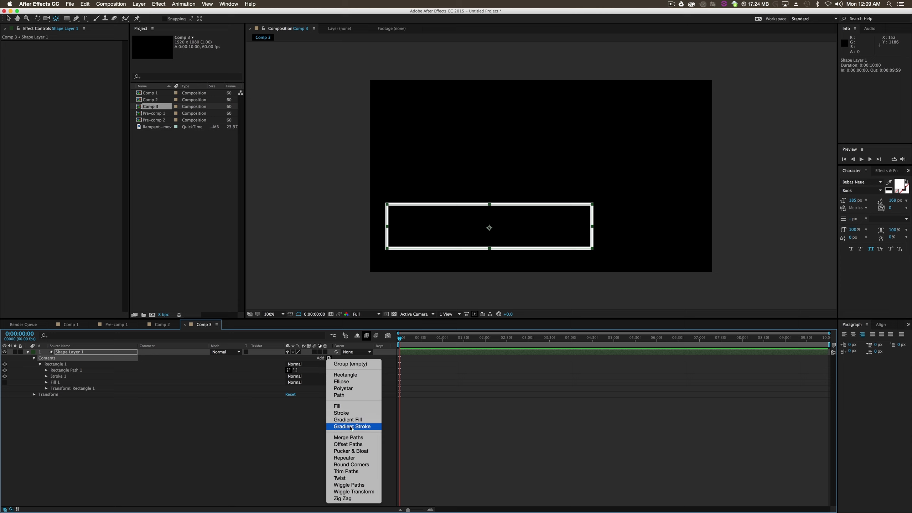
click(354, 471)
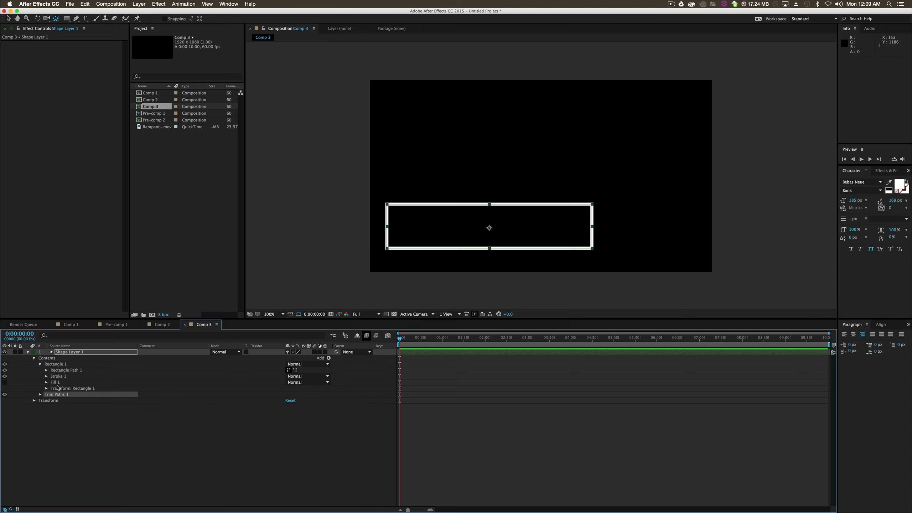
click(40, 394)
drag(287, 399, 320, 410)
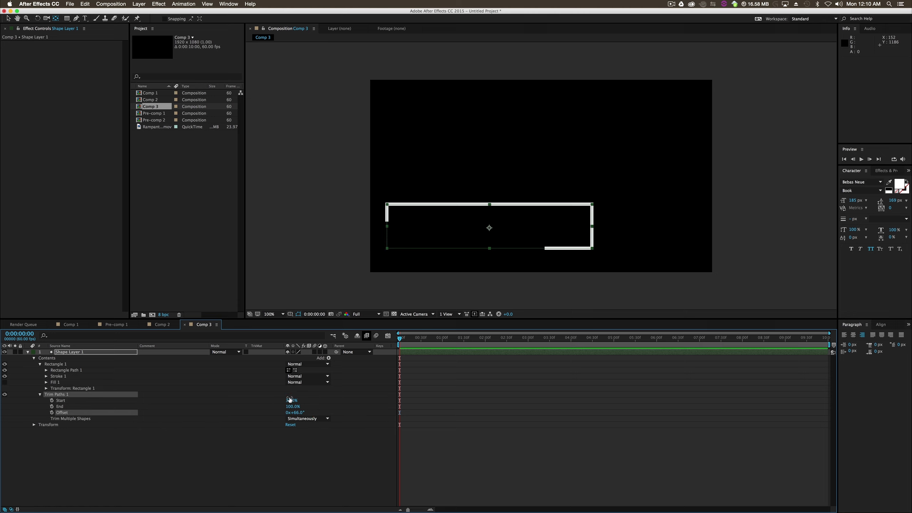
drag(289, 400, 286, 398)
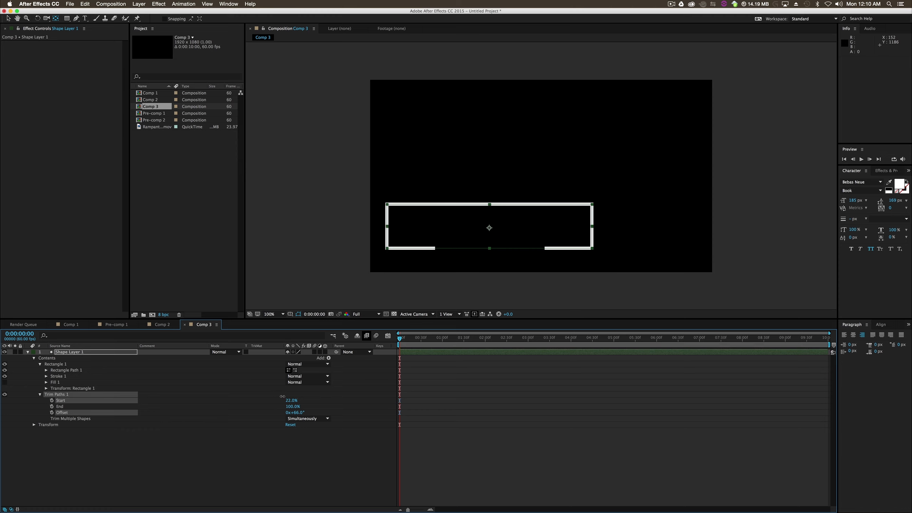
click(283, 398)
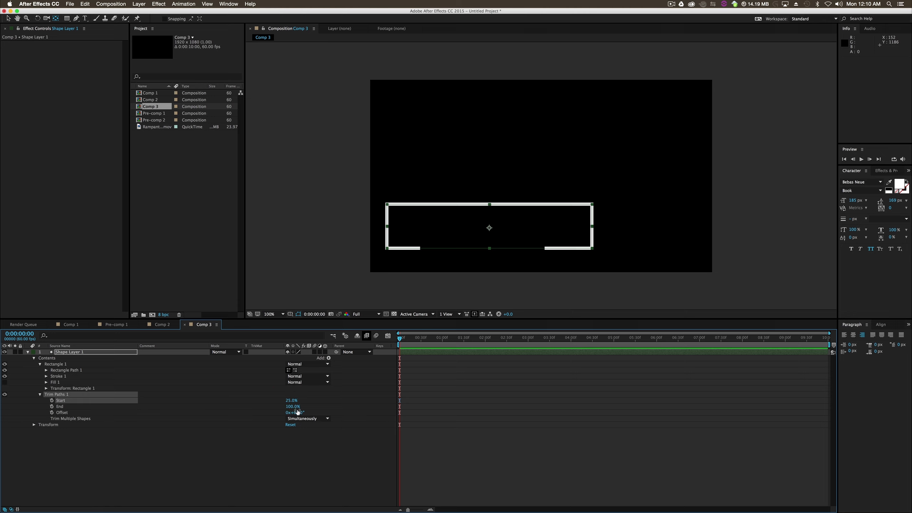
- Refine Trim Paths to Start 19% and Offset 72° so the gap sits centred on the rectangle's lower edge
drag(298, 413, 291, 407)
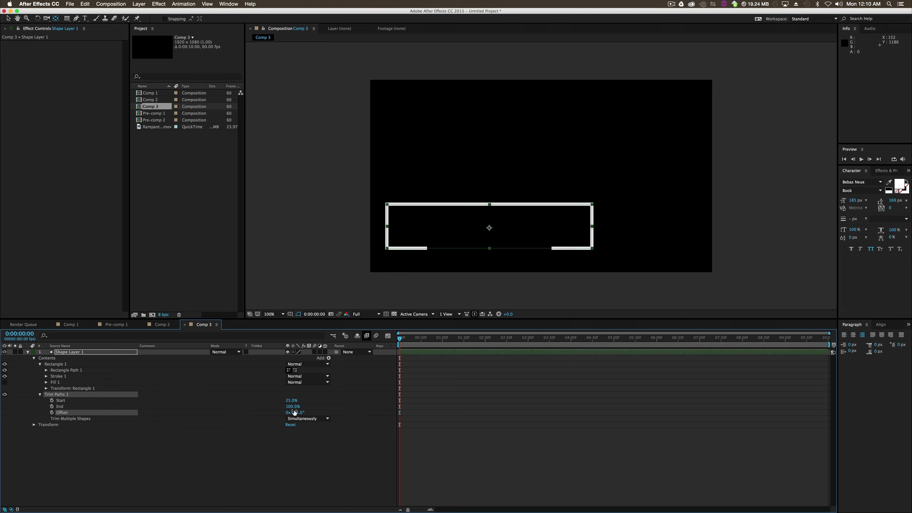
click(302, 457)
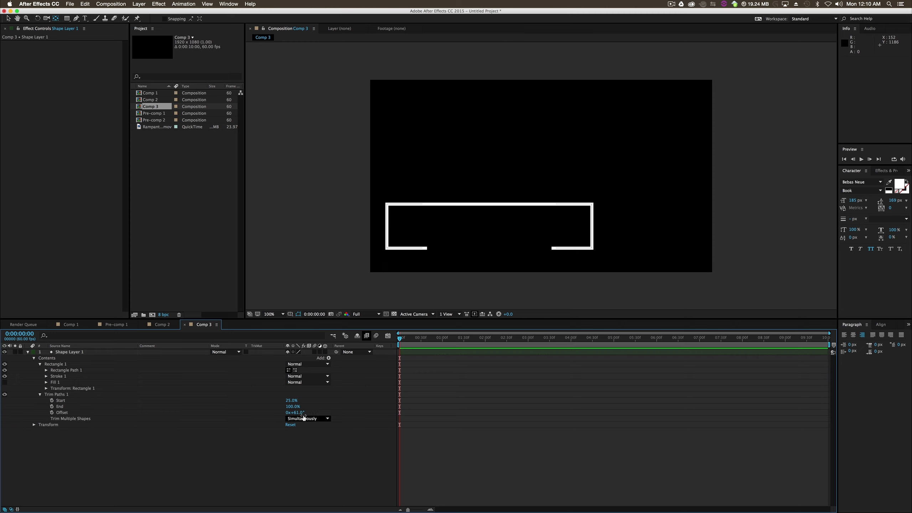
drag(300, 412, 300, 412)
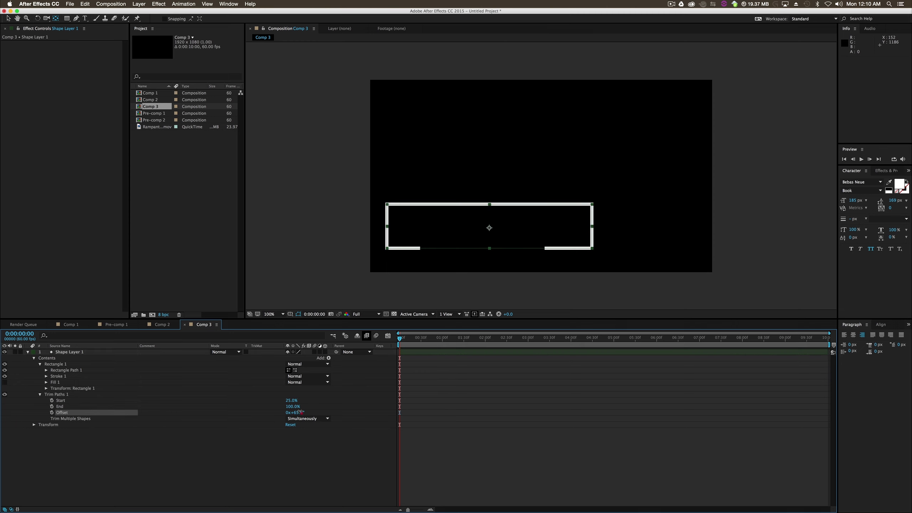
click(307, 468)
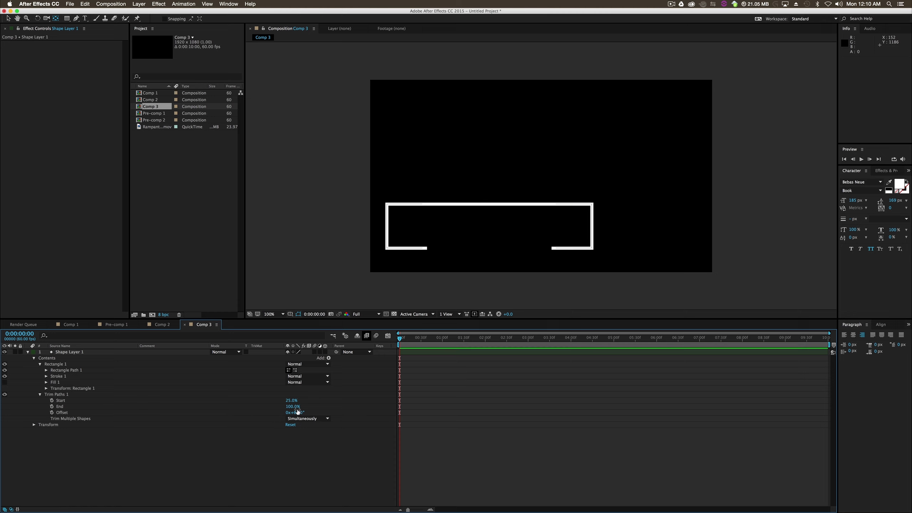
mouse_move(294, 410)
mouse_down()
mouse_move(291, 400)
mouse_move(303, 411)
mouse_up()
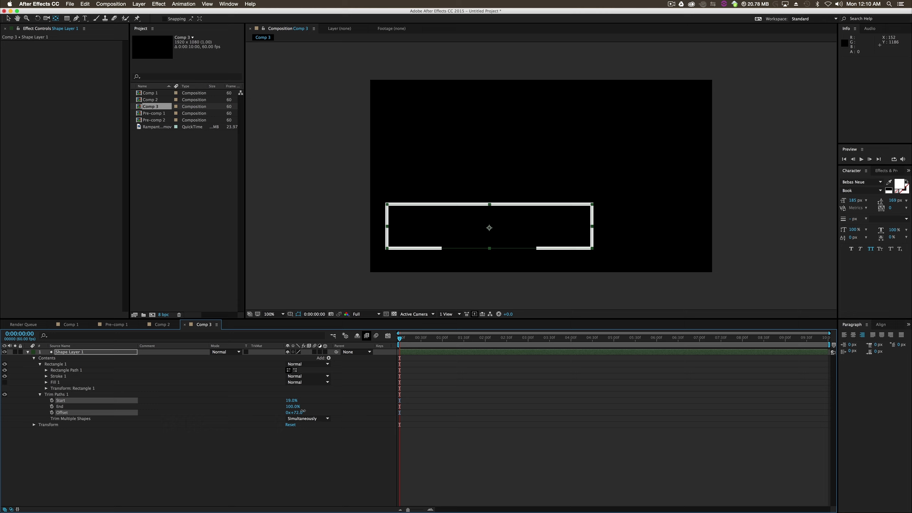
click(309, 459)
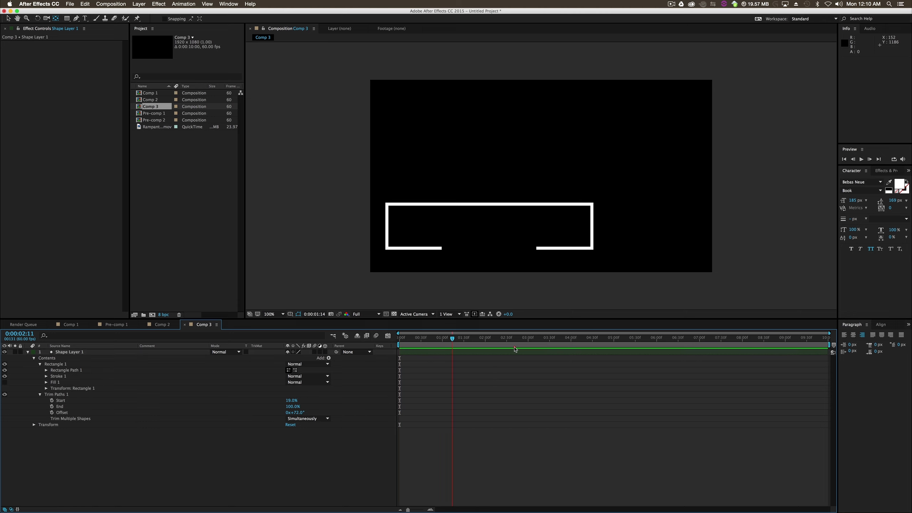
- Add keyframes to the Trim Paths Start and End properties and move both keyframes to 0:00:01:30
drag(510, 363, 422, 369)
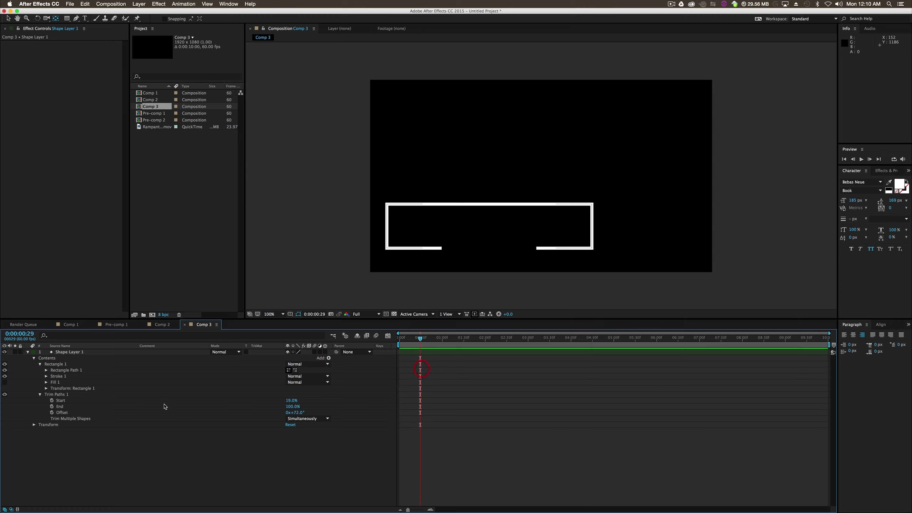
click(425, 341)
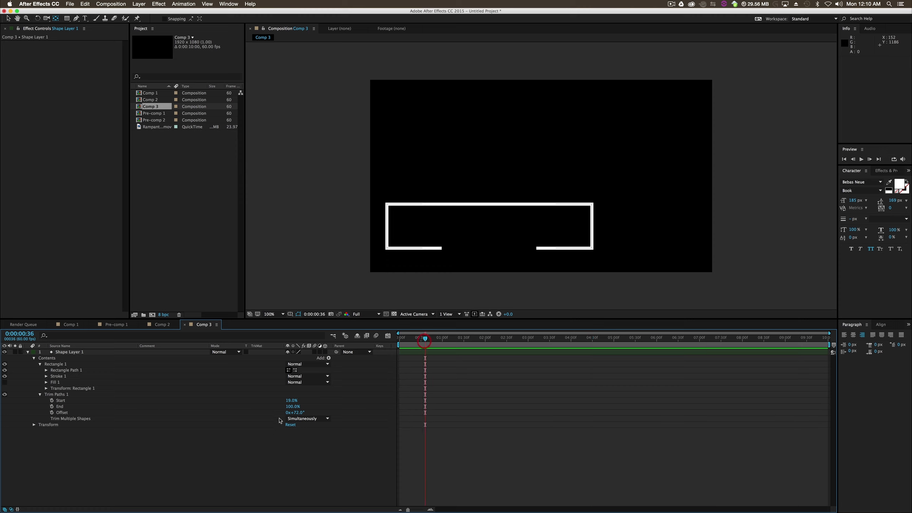
click(51, 407)
click(52, 400)
drag(447, 417, 463, 406)
click(463, 451)
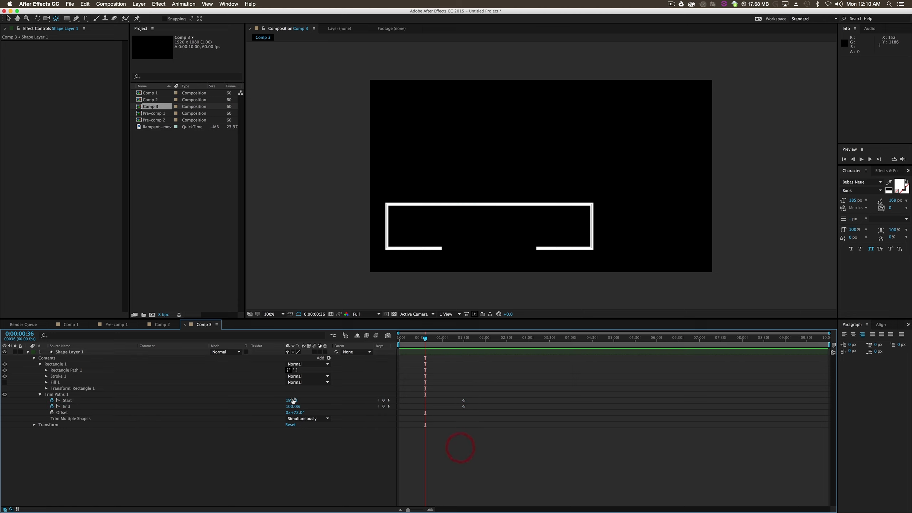
- Keyframe Trim Paths Start at 100% at 0:00:00:36, applying Easy Ease Out there and Easy Ease In to its last keyframe
mouse_move(291, 400)
mouse_down()
mouse_move(301, 412)
mouse_move(302, 401)
mouse_move(318, 401)
mouse_up()
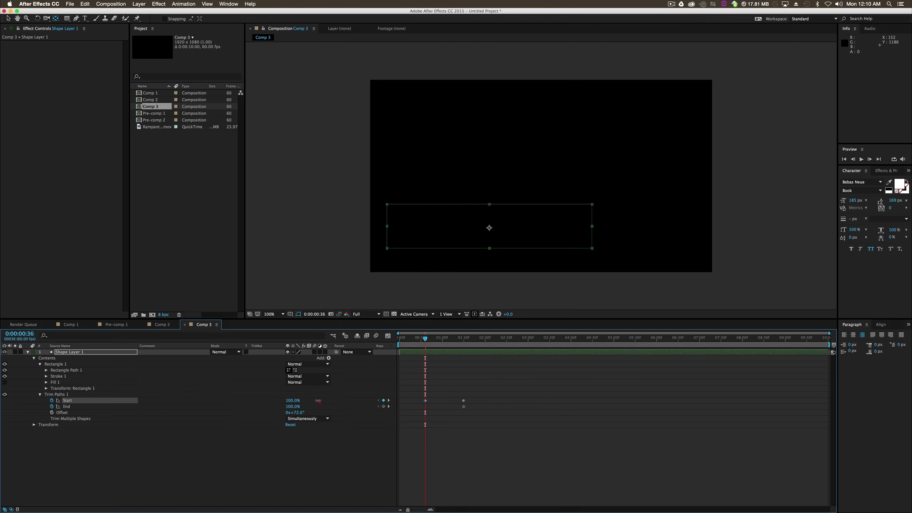
right_click(425, 400)
mouse_move(485, 483)
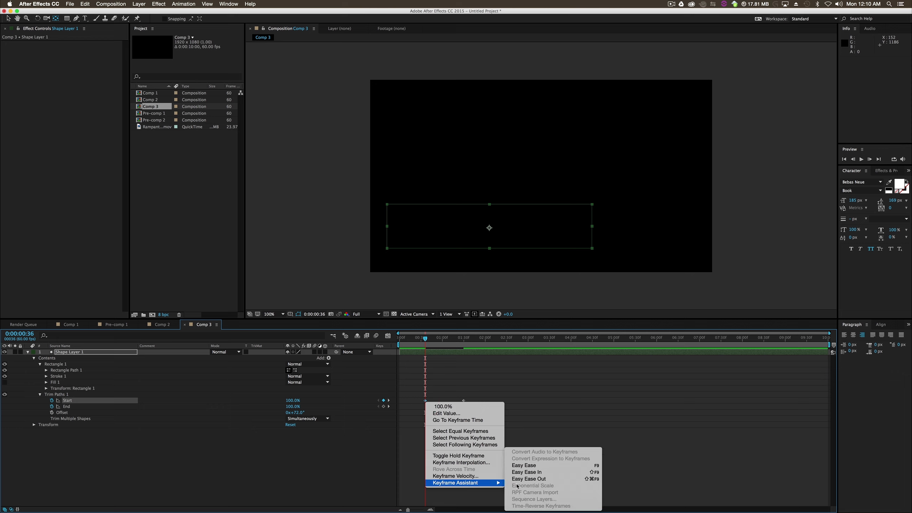
click(531, 479)
right_click(463, 401)
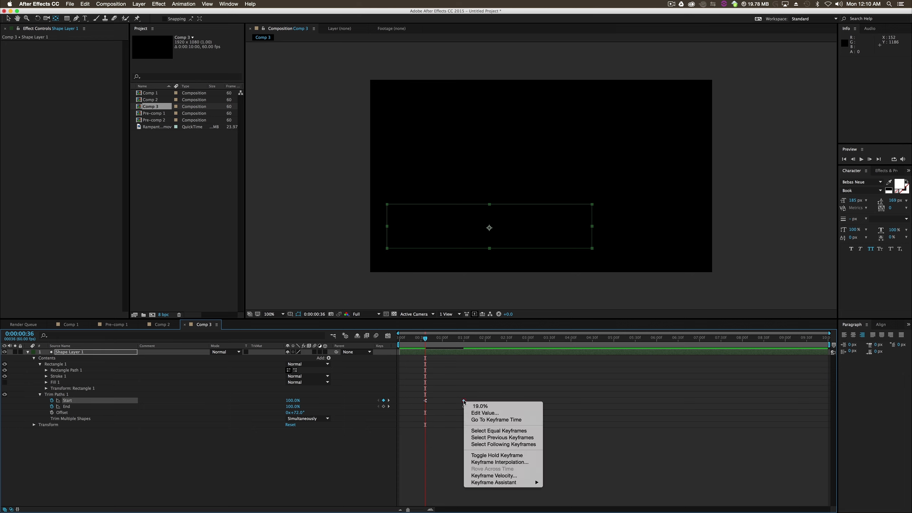
click(568, 472)
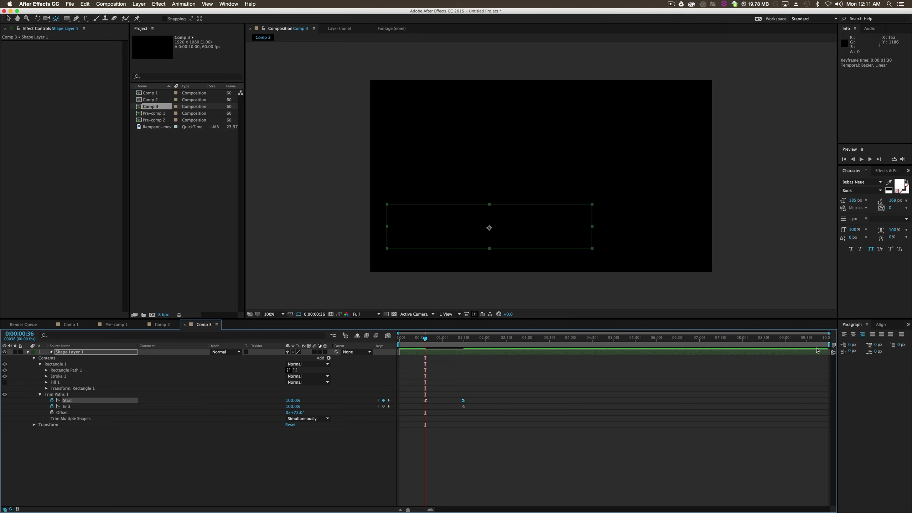
- Shorten the work area to end at 0:00:02:34 and move the last Start keyframe to 0:00:02:19
drag(828, 346, 510, 345)
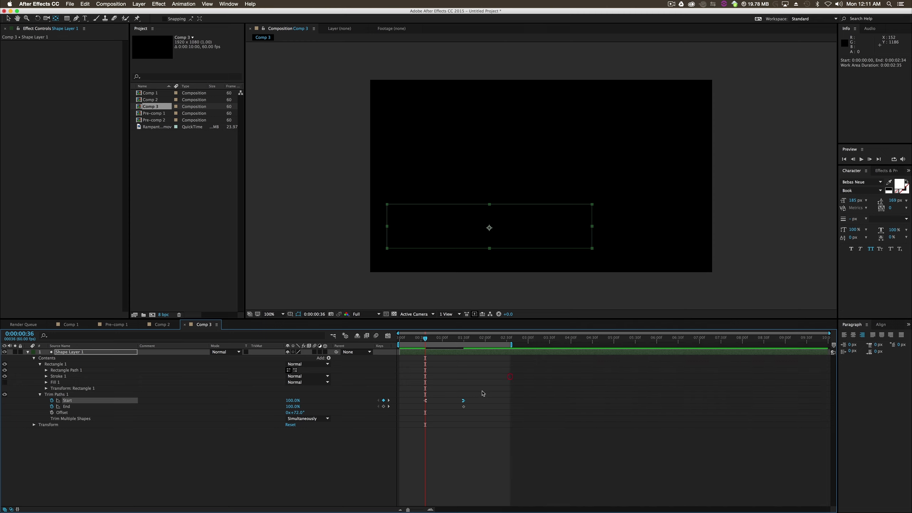
drag(464, 402, 496, 407)
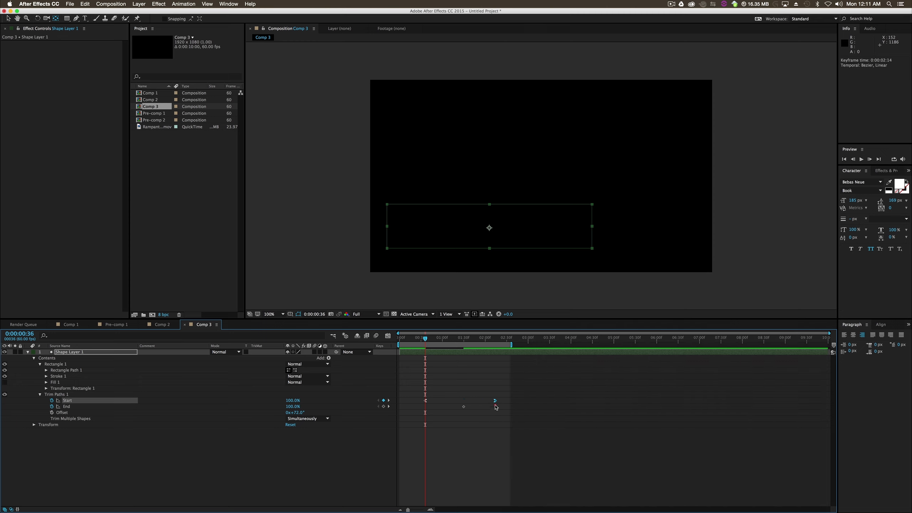
- Preview the outline animation and delete the Trim Paths End keyframe at 0:00:01:30
click(861, 159)
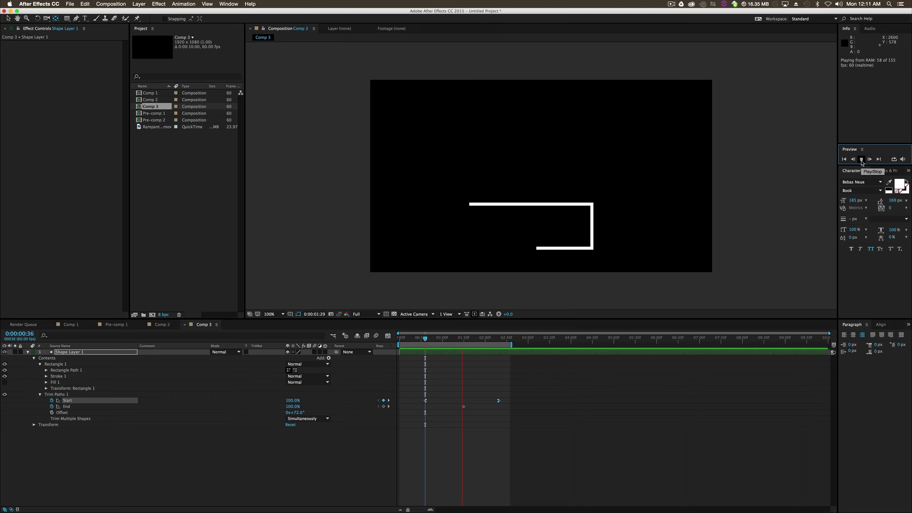
key(space)
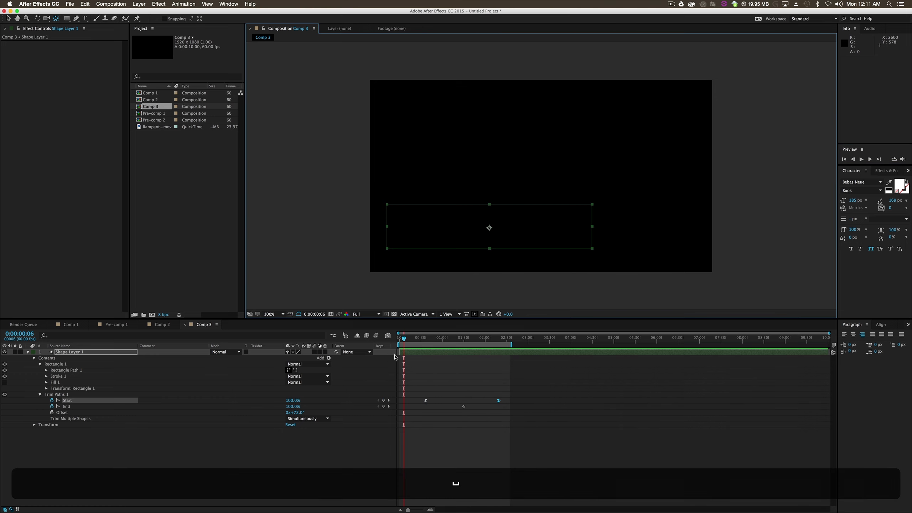
drag(406, 340, 465, 353)
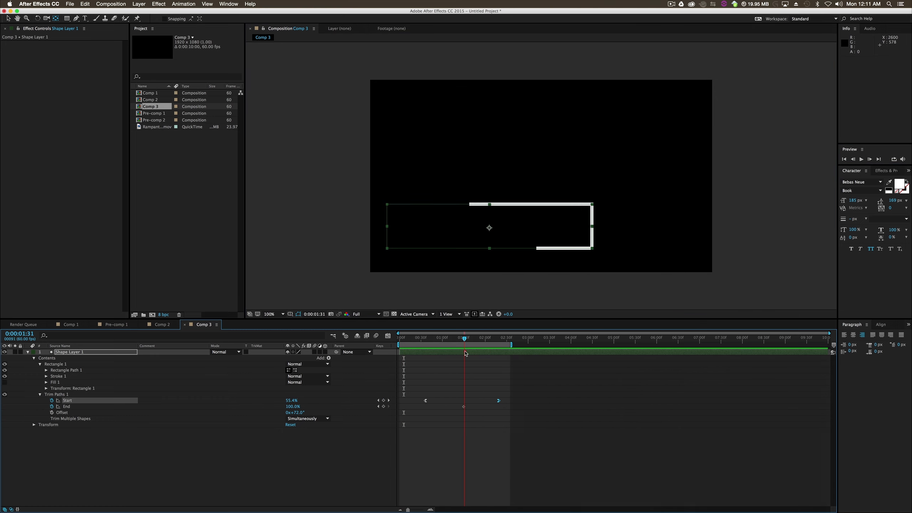
drag(517, 396, 406, 409)
click(480, 413)
click(465, 408)
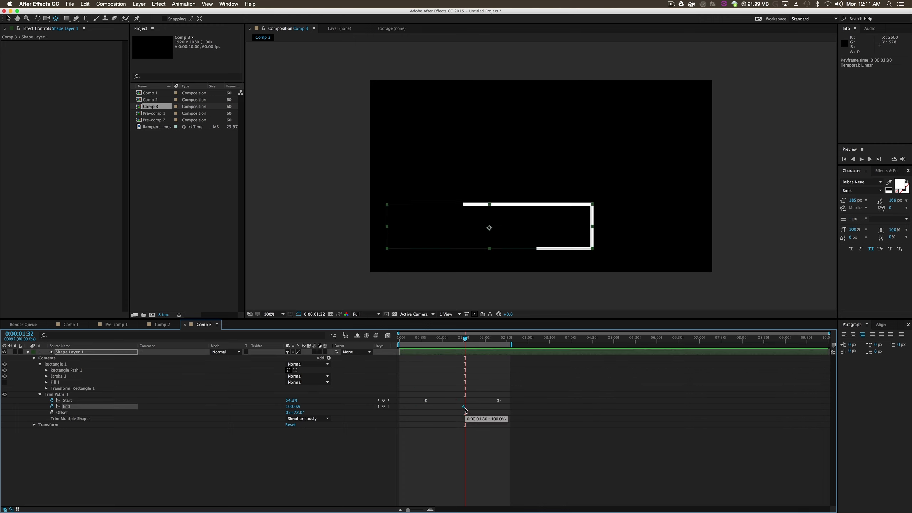
key(BackSpace)
- Lengthen the ease handles of both Trim Paths Start keyframes in the speed graph for a sharper mid-move peak, previewing the result
drag(508, 397, 422, 405)
click(388, 336)
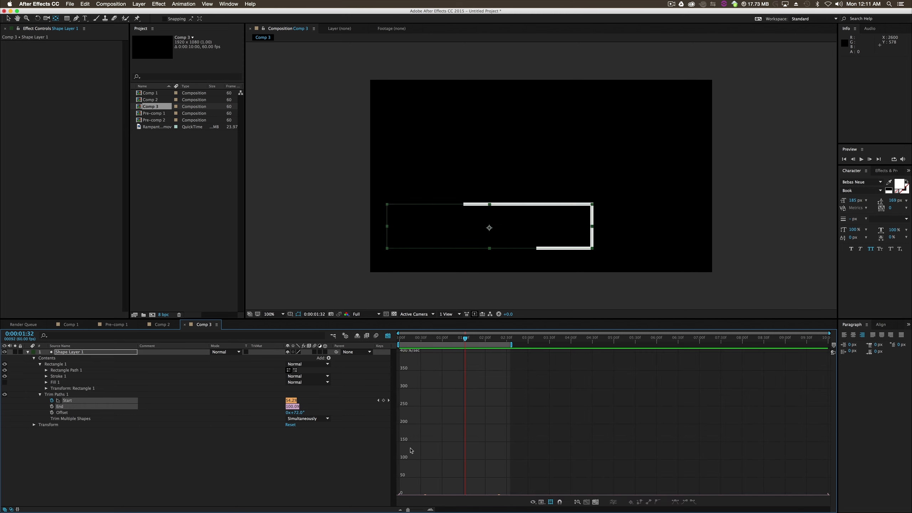
click(499, 495)
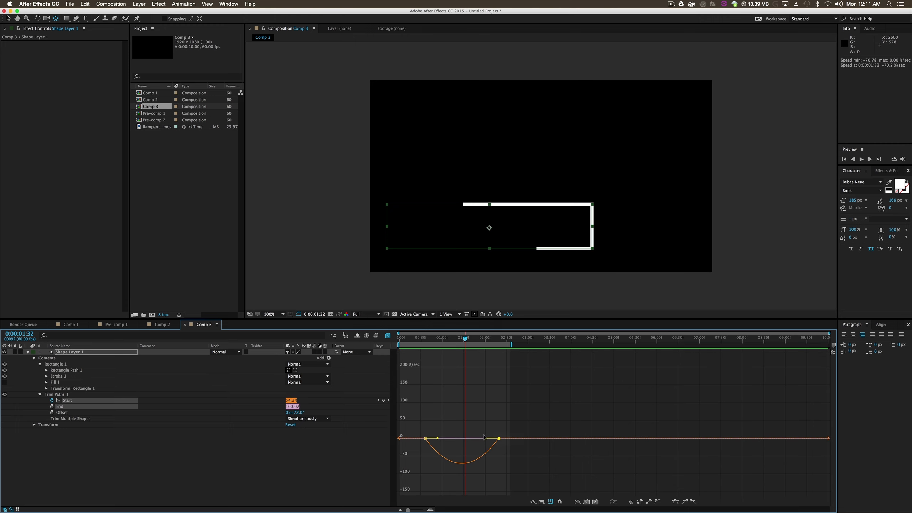
drag(484, 437, 467, 437)
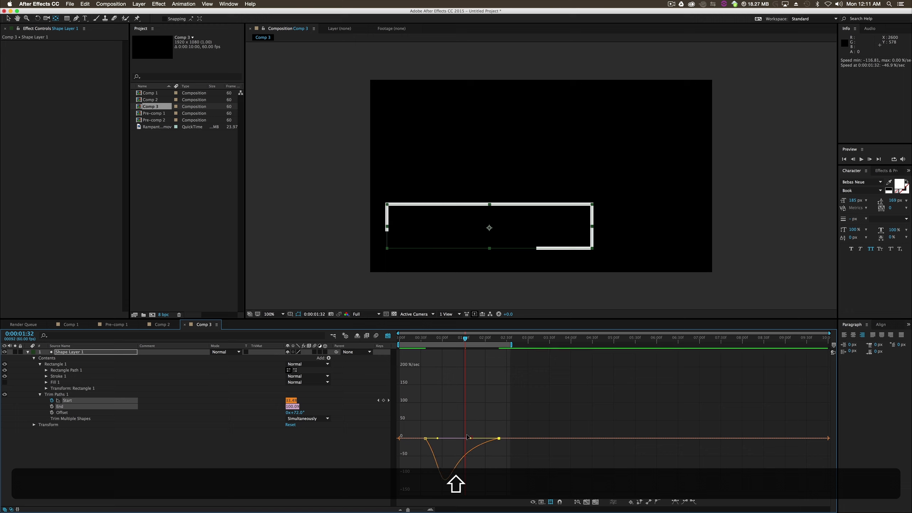
click(862, 160)
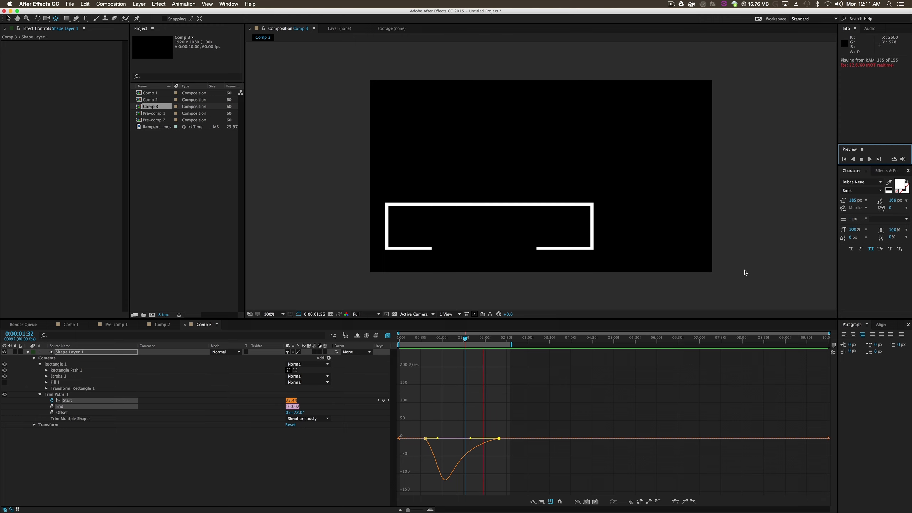
key(space)
drag(441, 439, 448, 438)
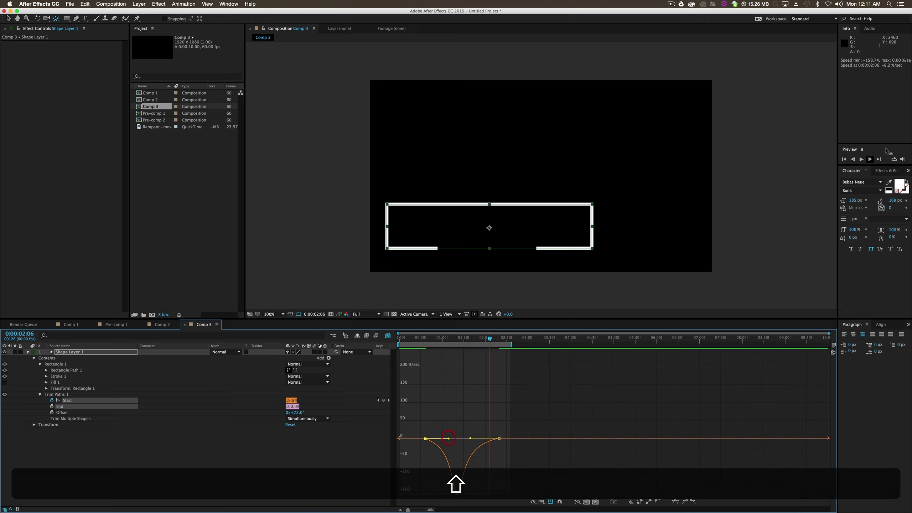
click(865, 159)
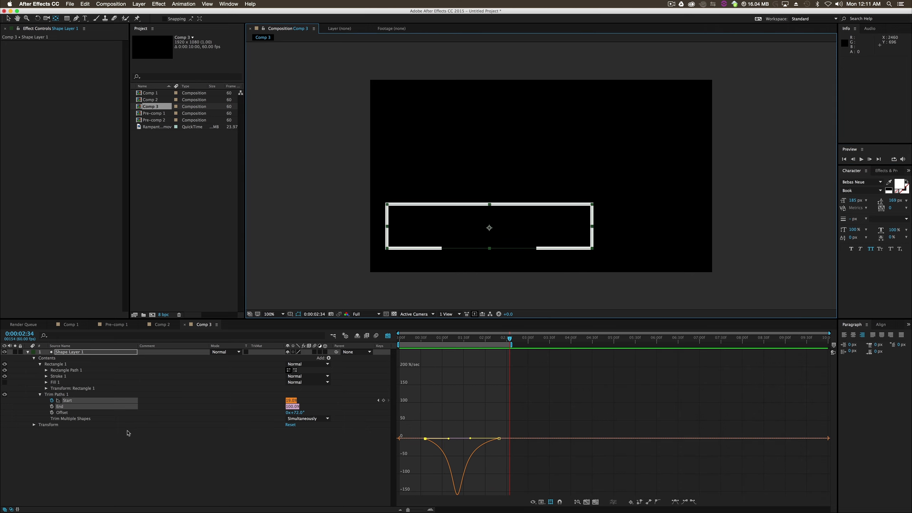
- Collapse the shape layer and add a text layer containing the person's full name at the rectangle
click(101, 458)
click(27, 353)
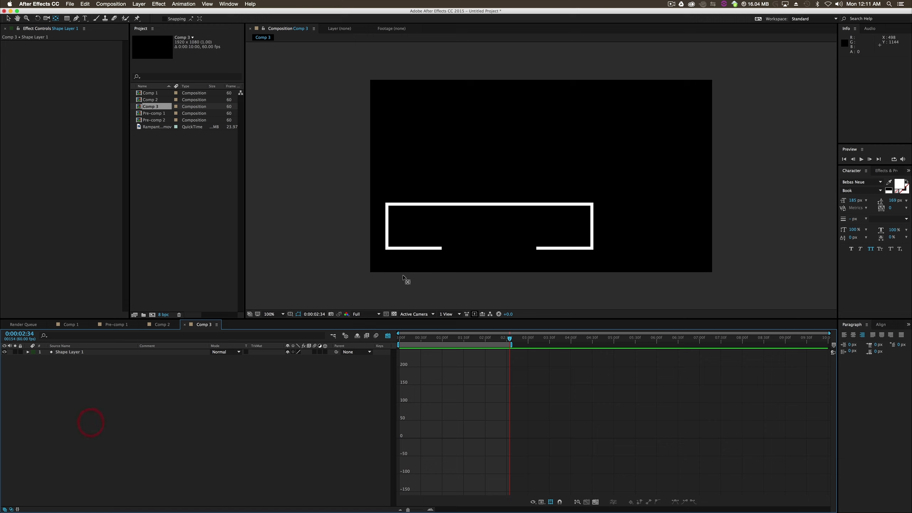
click(85, 18)
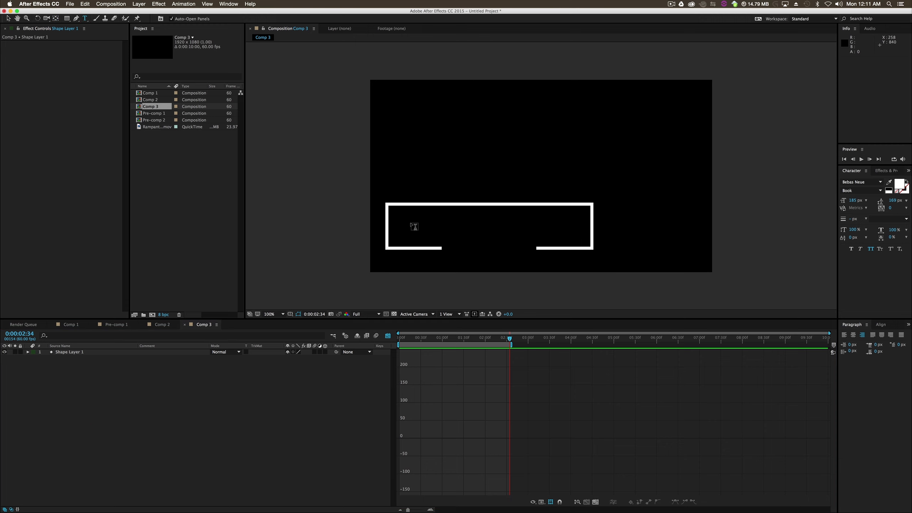
click(399, 229)
text(M)
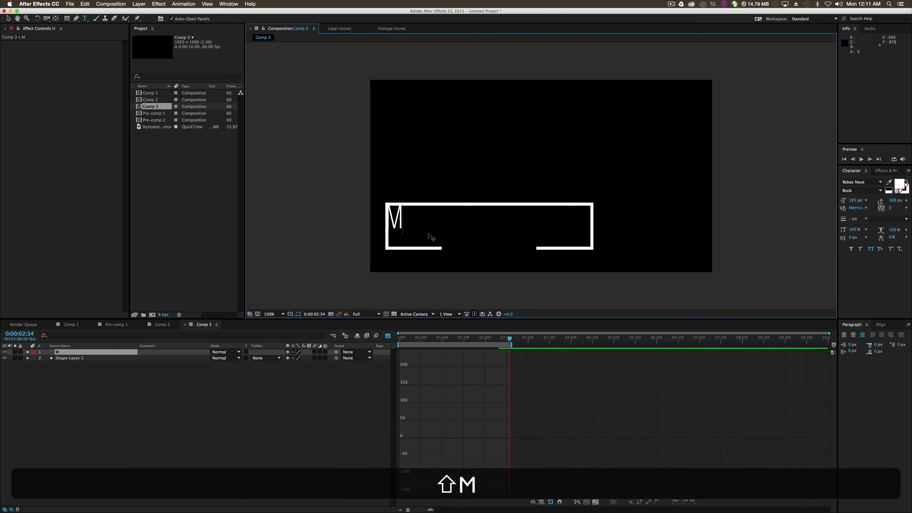
text(axwell Ridgeway)
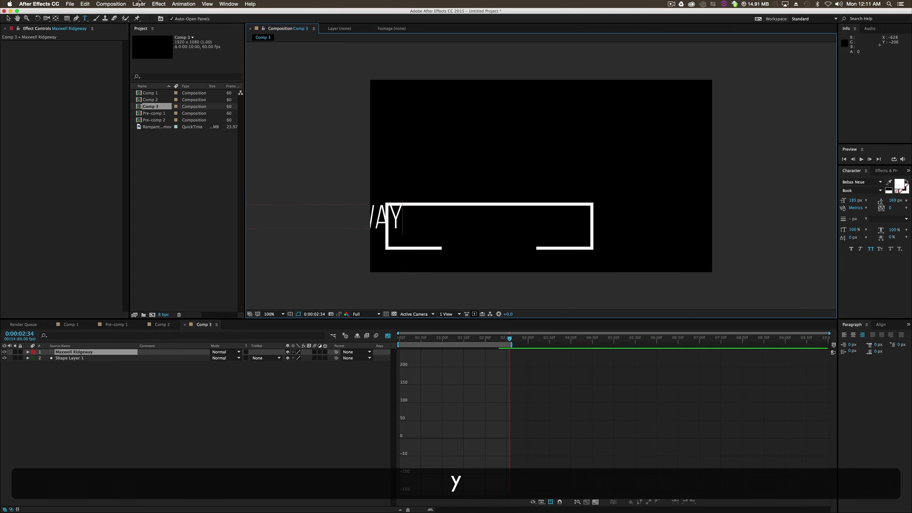
- Centre-align the name text and position it centred inside the rectangular outline
click(8, 18)
drag(384, 226, 452, 226)
click(854, 335)
drag(594, 208, 566, 224)
click(580, 214)
click(567, 215)
click(496, 284)
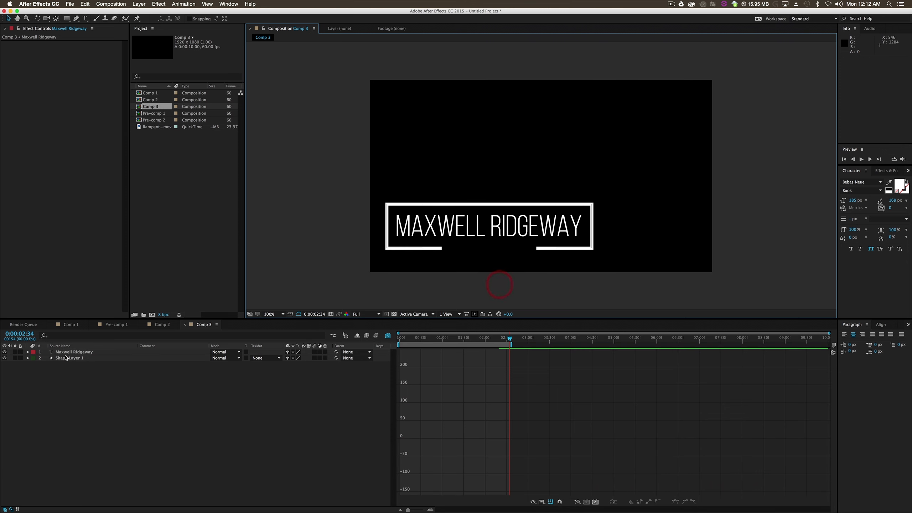
- Duplicate the name layer, move the copy below the rectangle and change its text to "director"
click(75, 352)
key(super+d)
drag(495, 234, 496, 261)
double_click(501, 260)
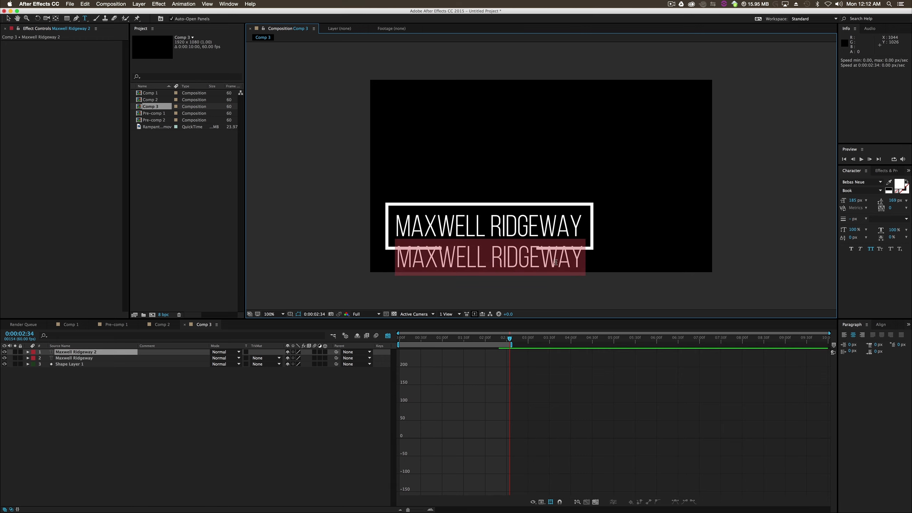
text(directore)
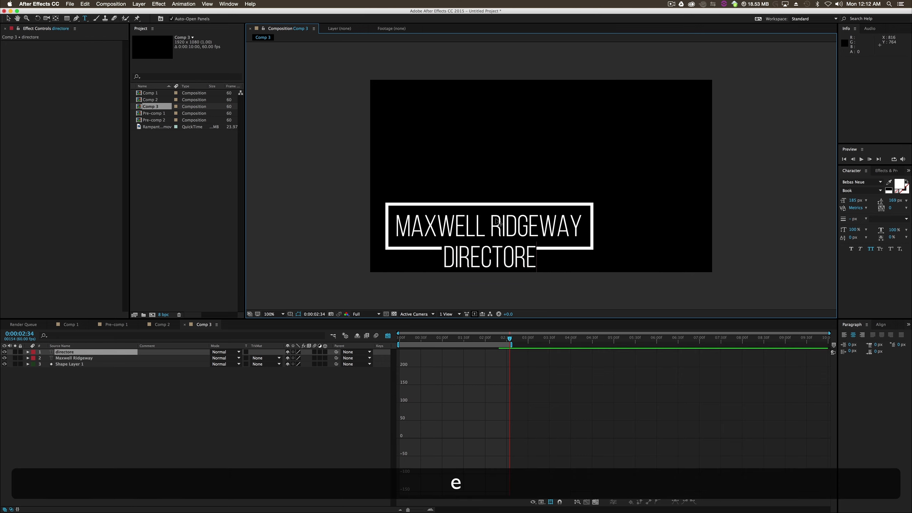
key(BackSpace)
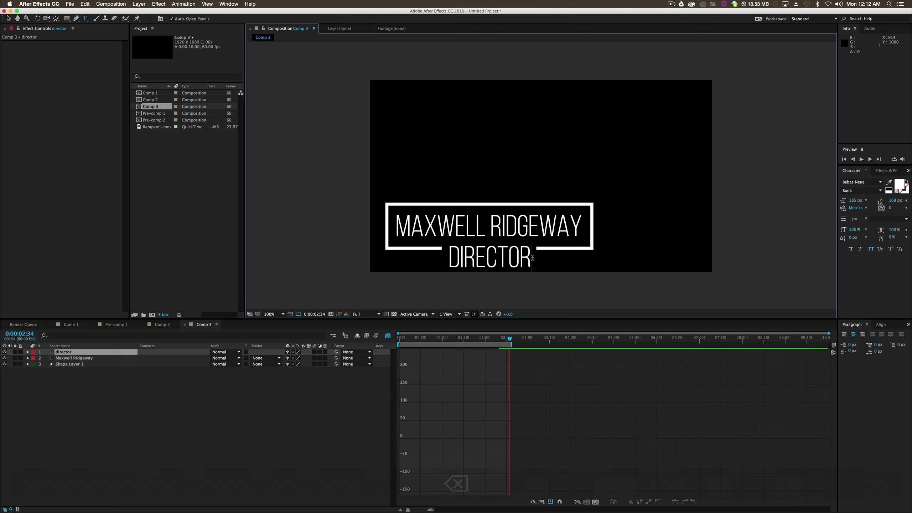
- Set the "director" text to 127 px in the Light style after trying the Bold and Thin styles
double_click(489, 266)
drag(850, 197, 832, 205)
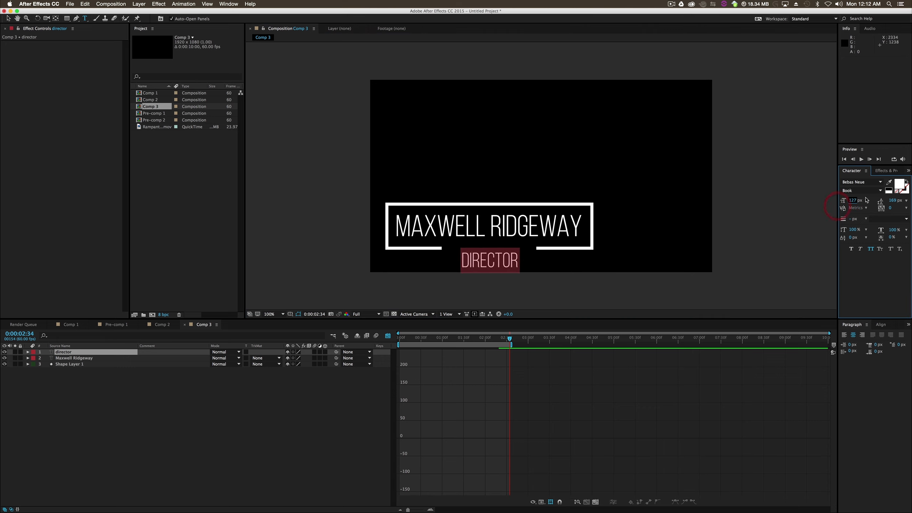
click(862, 190)
click(853, 225)
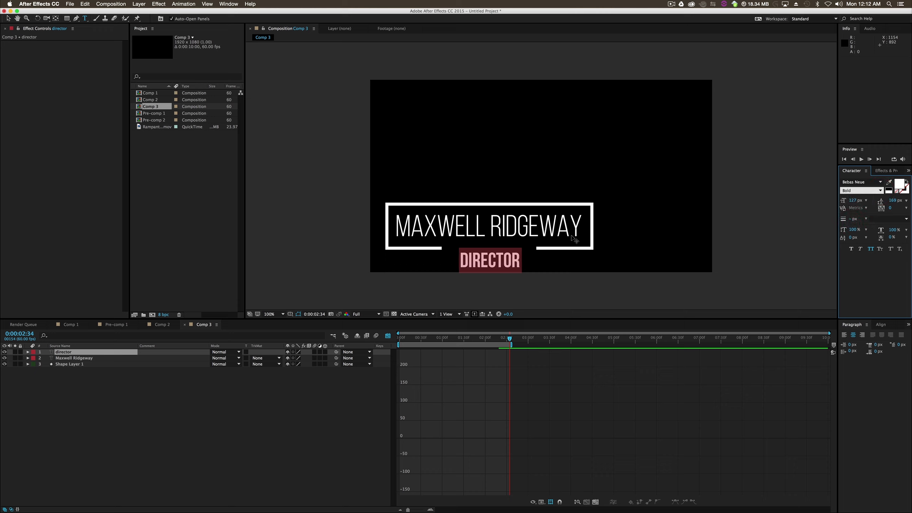
click(862, 190)
click(863, 198)
click(883, 191)
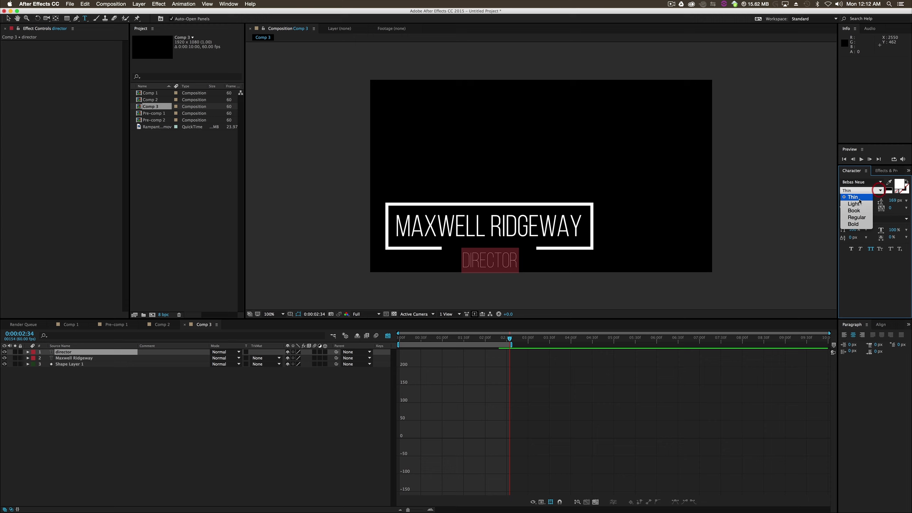
click(858, 199)
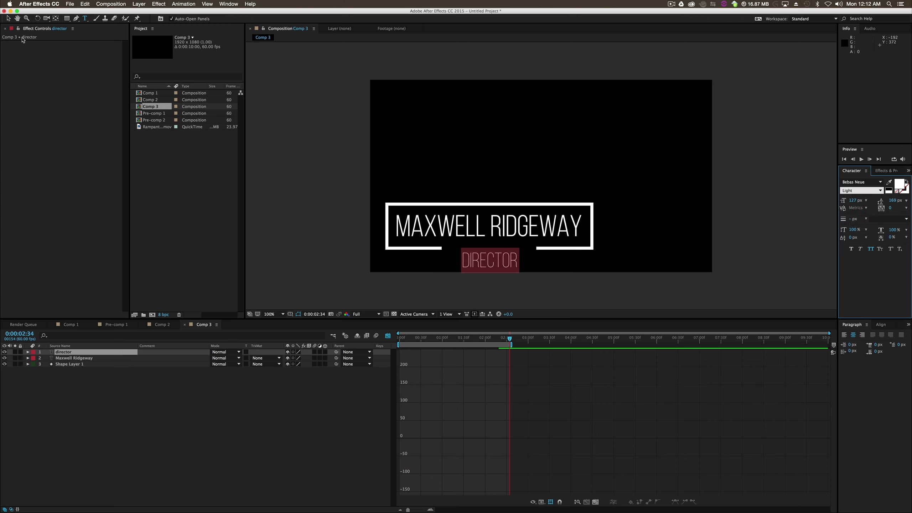
- Move the "director" text up towards the outline's gap and nudge both text layers slightly down
click(8, 18)
drag(492, 261, 490, 254)
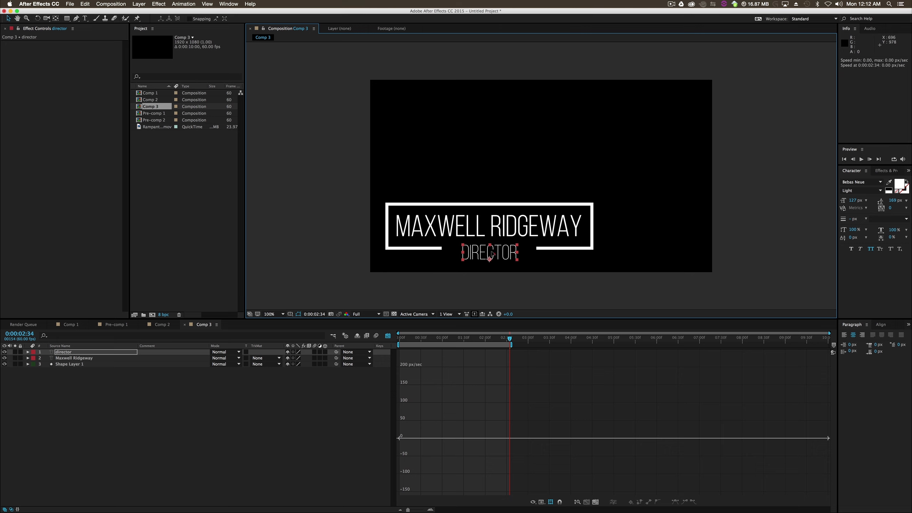
click(501, 233)
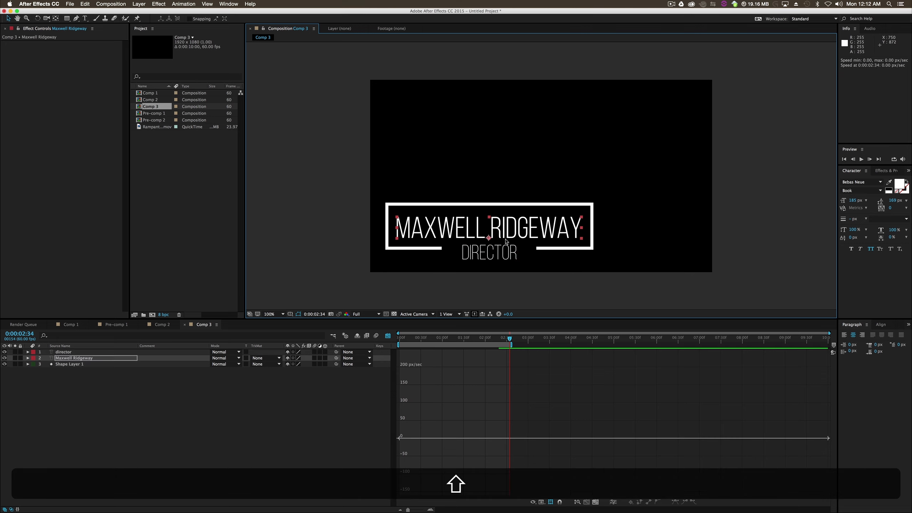
click(543, 268)
click(513, 258)
key(shift+Down)
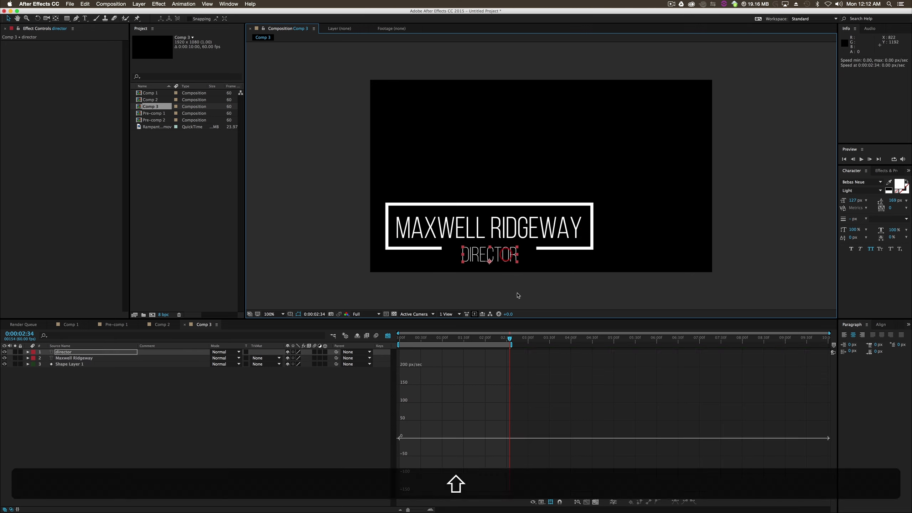
click(518, 296)
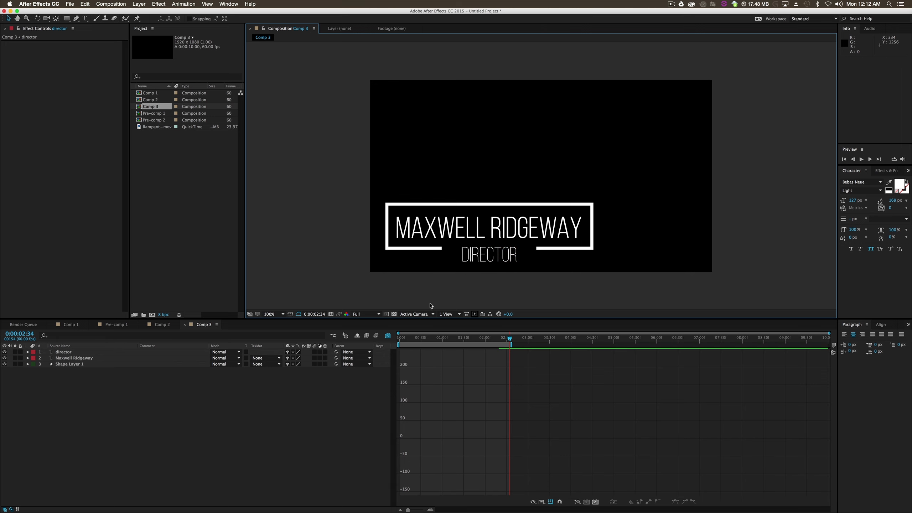
- Close the graph editor and set the "director" text to Roboto Bold at 79 px
click(46, 384)
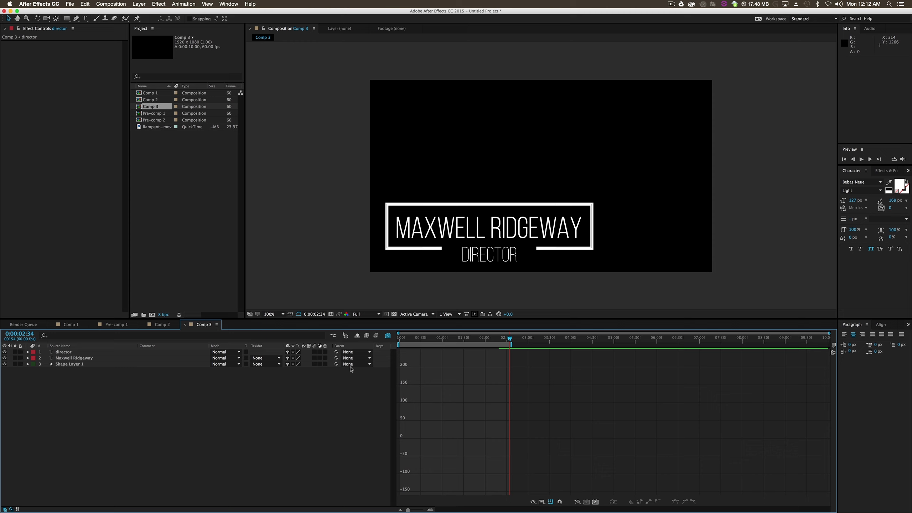
click(388, 336)
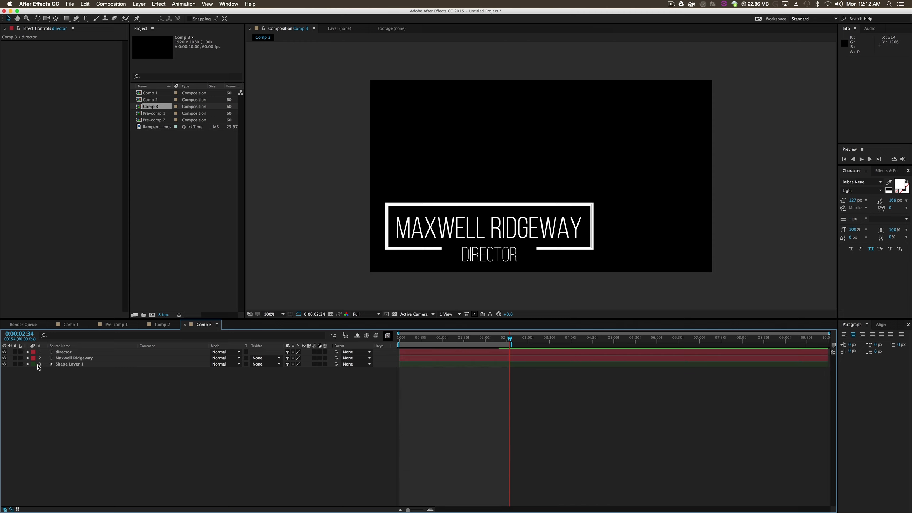
click(512, 259)
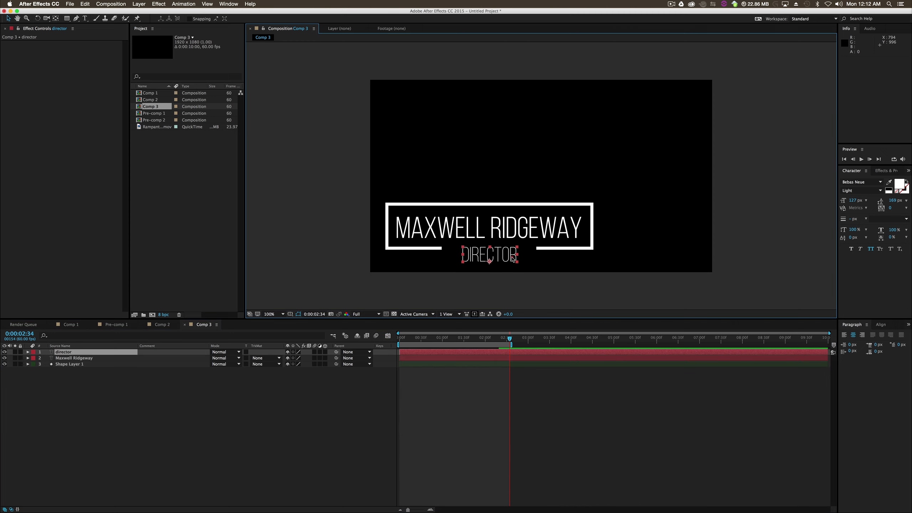
double_click(512, 259)
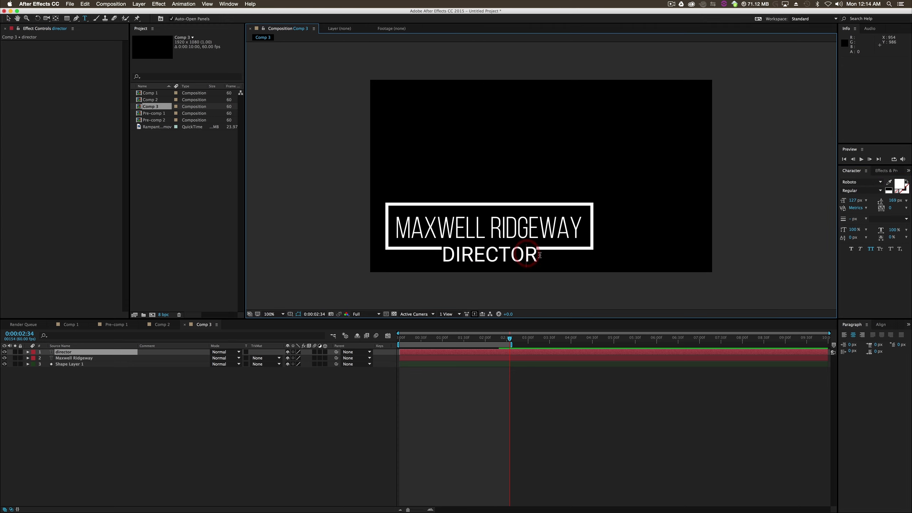
drag(398, 253, 556, 254)
click(869, 191)
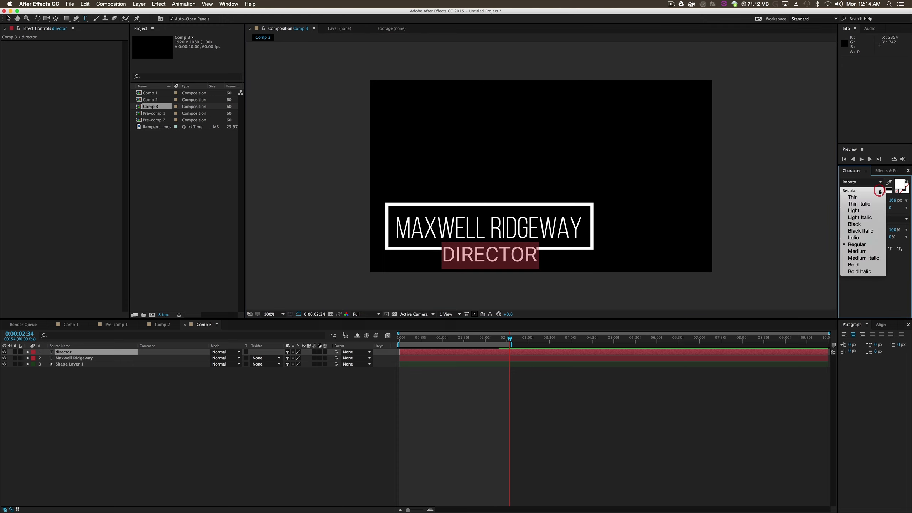
click(859, 265)
drag(539, 259, 424, 260)
drag(856, 199, 836, 200)
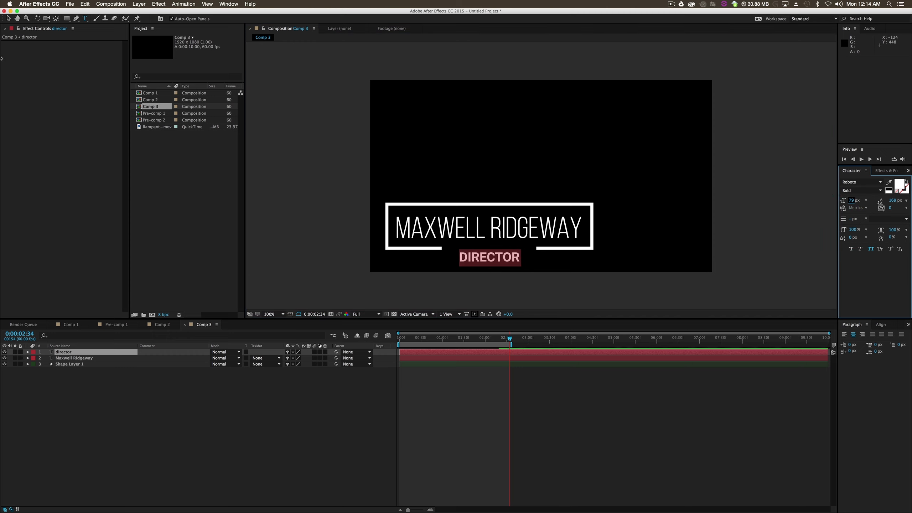
- Move the "director" text up so it sits in the gap of the outline's lower edge
click(8, 18)
drag(505, 258, 505, 251)
click(515, 289)
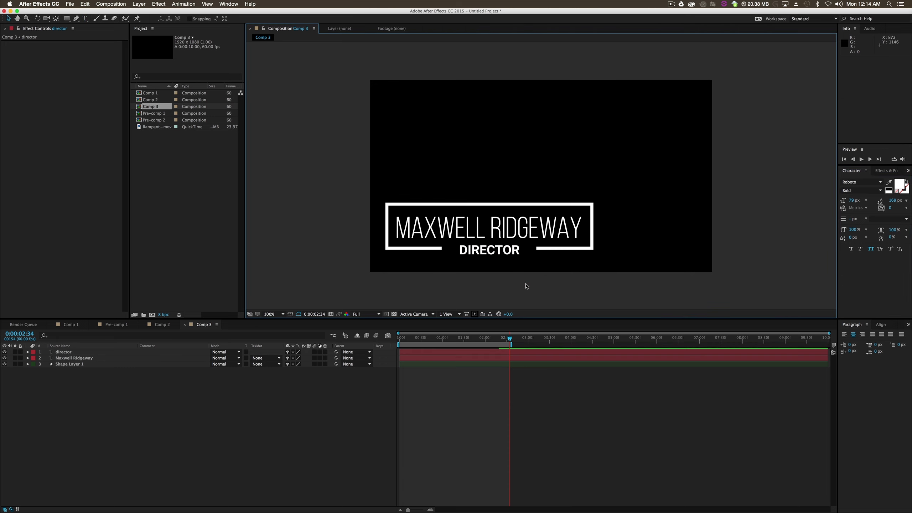
- Change the name text inside the rectangle to the Bold style of Bebas Neue
double_click(512, 229)
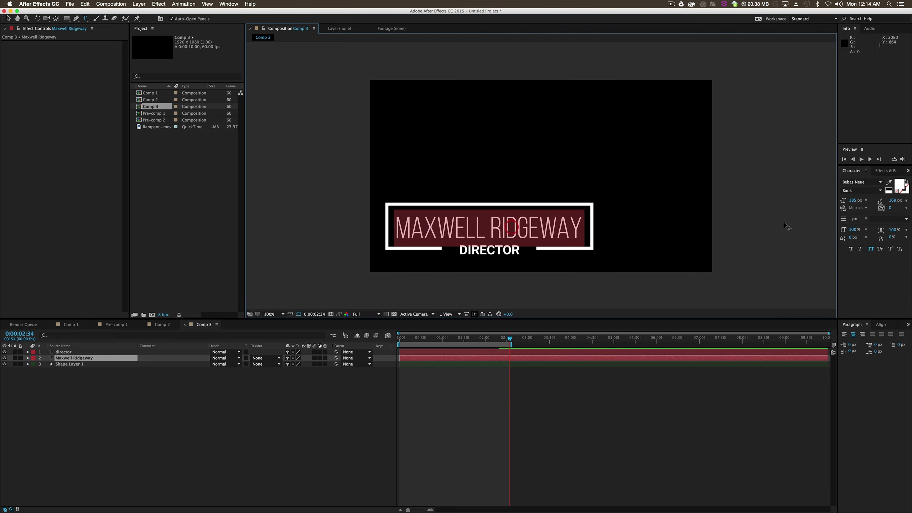
click(881, 191)
click(855, 226)
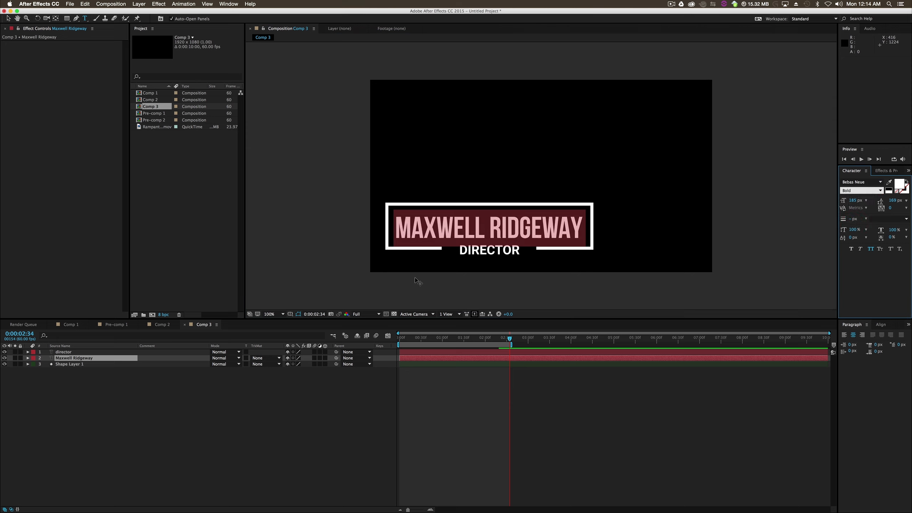
- Change the "director" text to the Thin style of Roboto
click(8, 18)
double_click(496, 250)
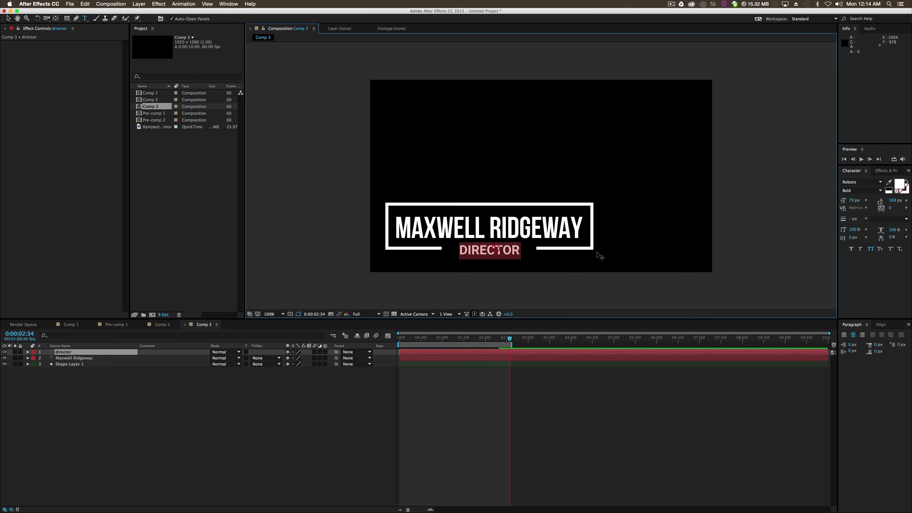
click(880, 190)
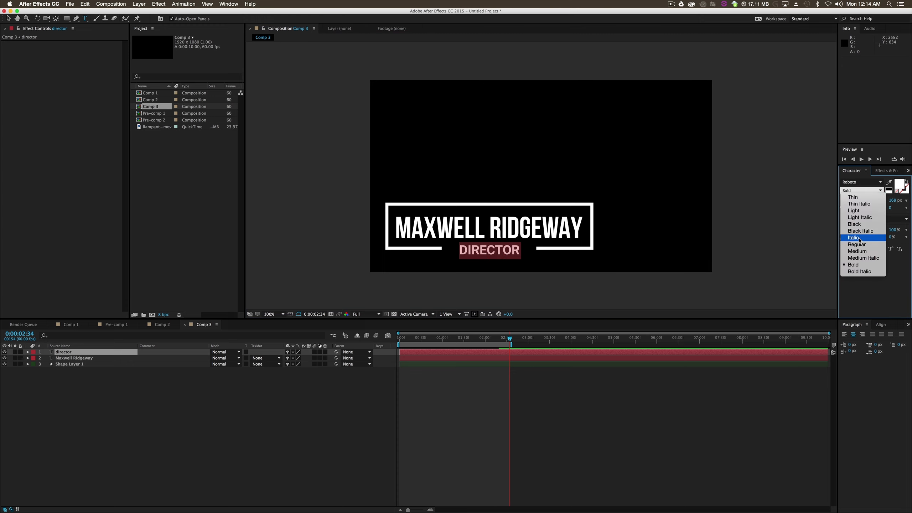
click(861, 238)
click(876, 191)
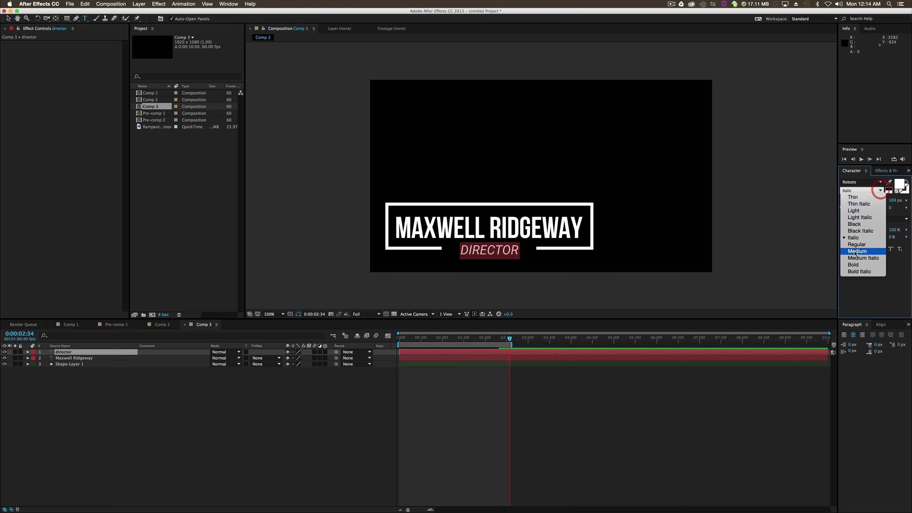
click(857, 227)
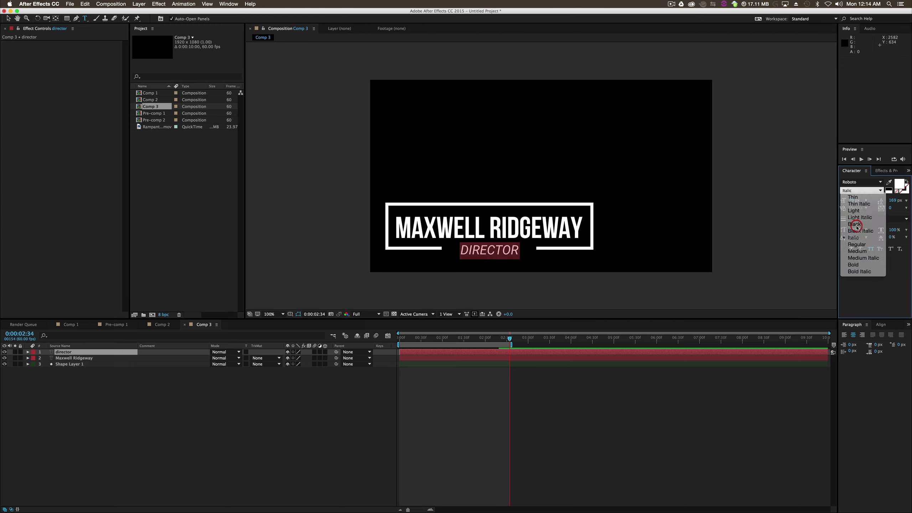
click(872, 191)
click(869, 191)
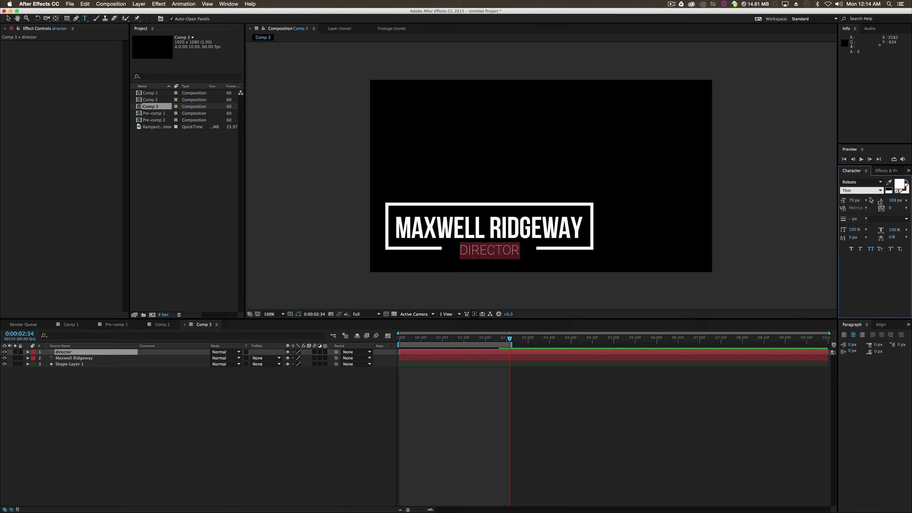
click(9, 20)
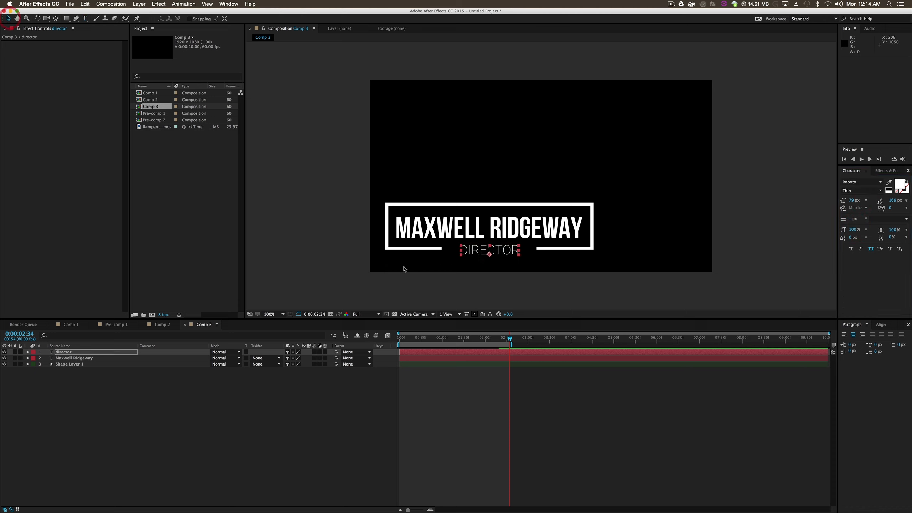
click(333, 271)
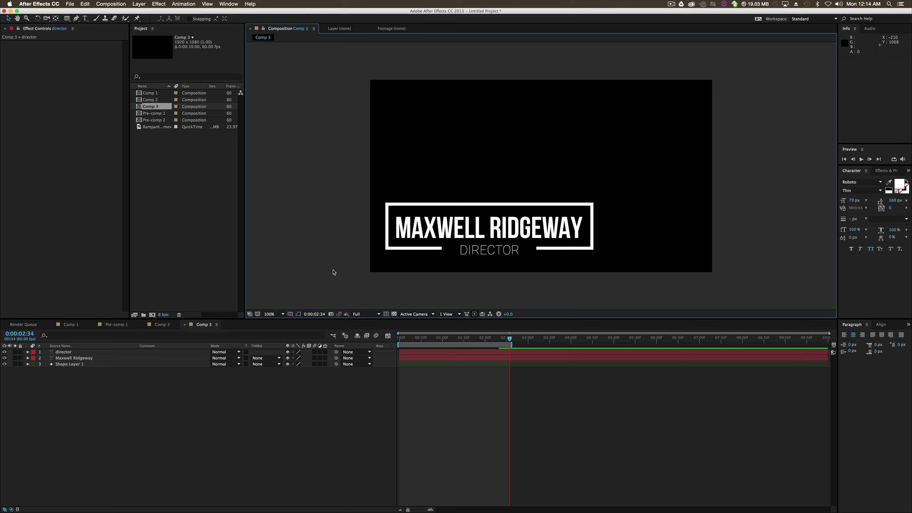
- Draw a filled rectangle over the name, just inside the white outline, as its own shape layer
click(75, 441)
click(68, 18)
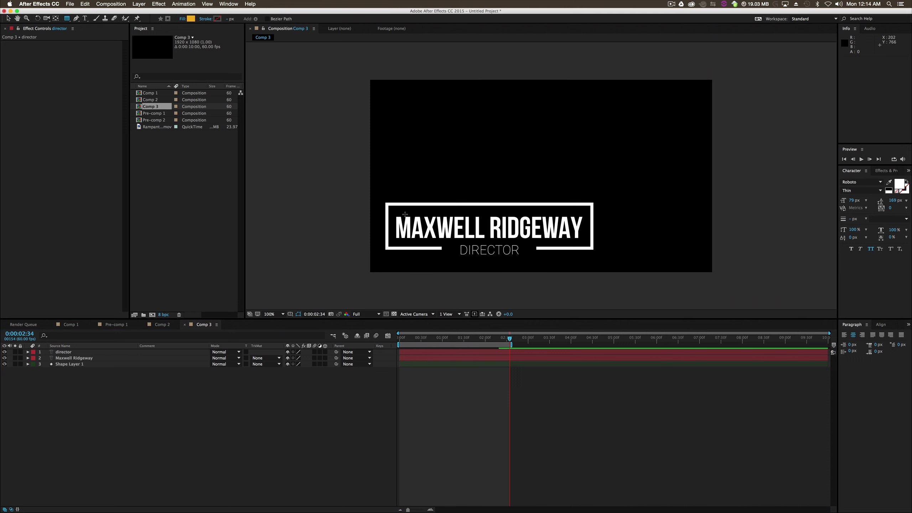
mouse_move(389, 208)
mouse_down()
mouse_move(453, 254)
mouse_move(588, 234)
mouse_move(588, 244)
mouse_up()
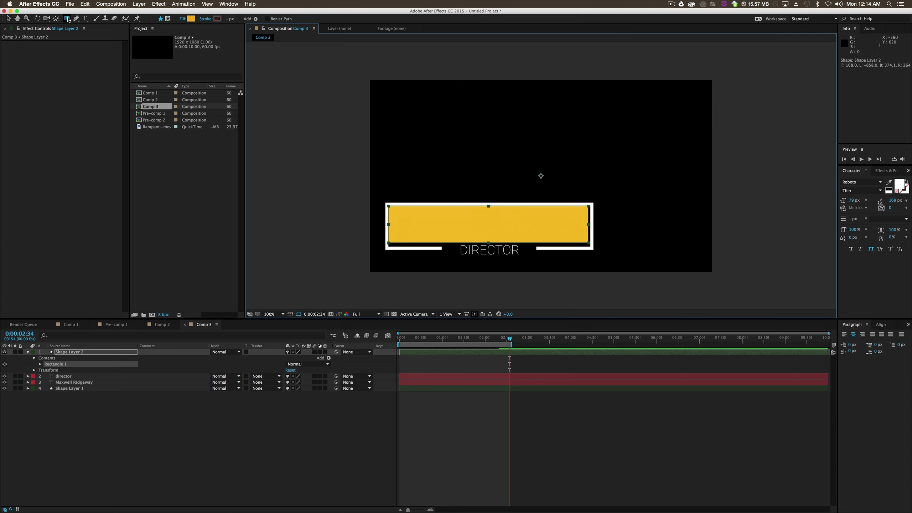
click(212, 417)
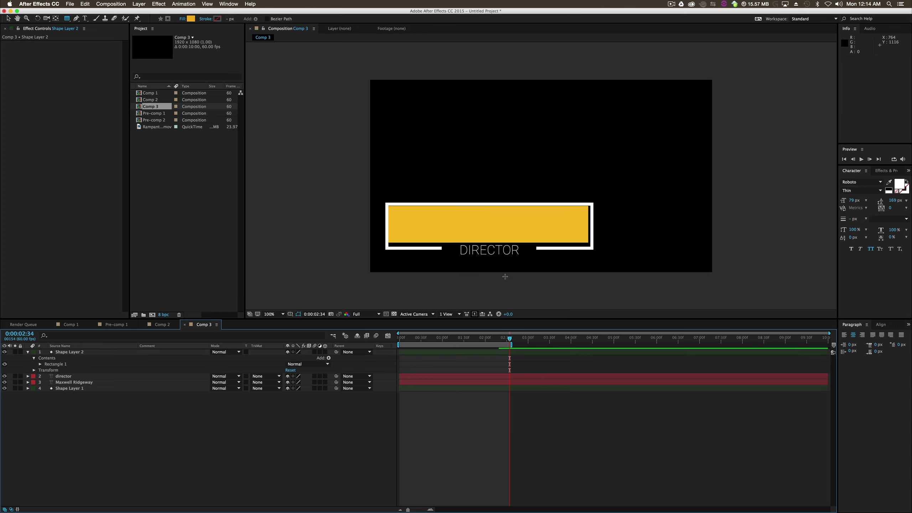
- Draw a second rectangle as a separate shape layer over the "director" text, widen it slightly and align it below the large rectangle
drag(460, 261, 522, 244)
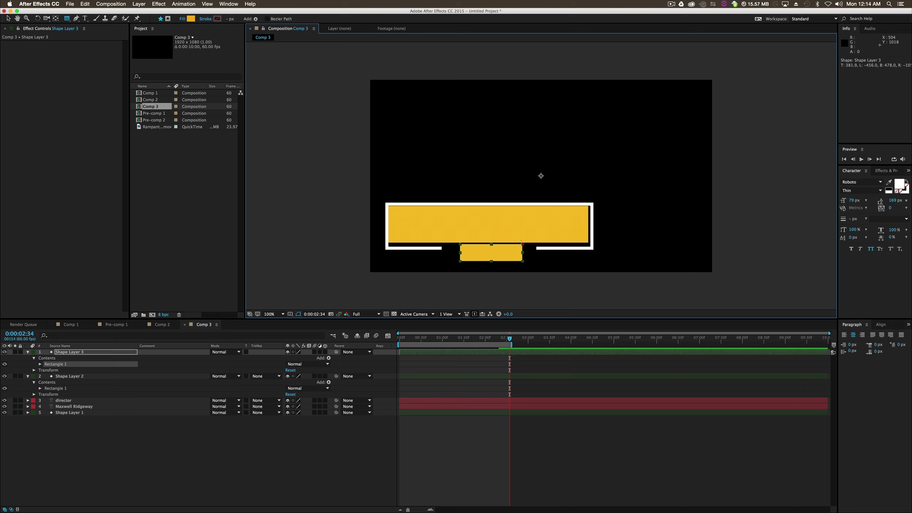
click(8, 18)
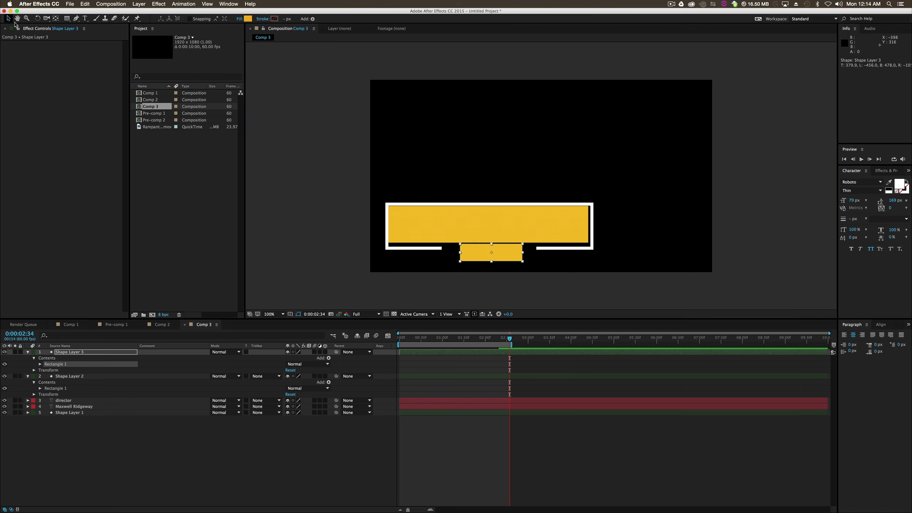
key(shift+Left)
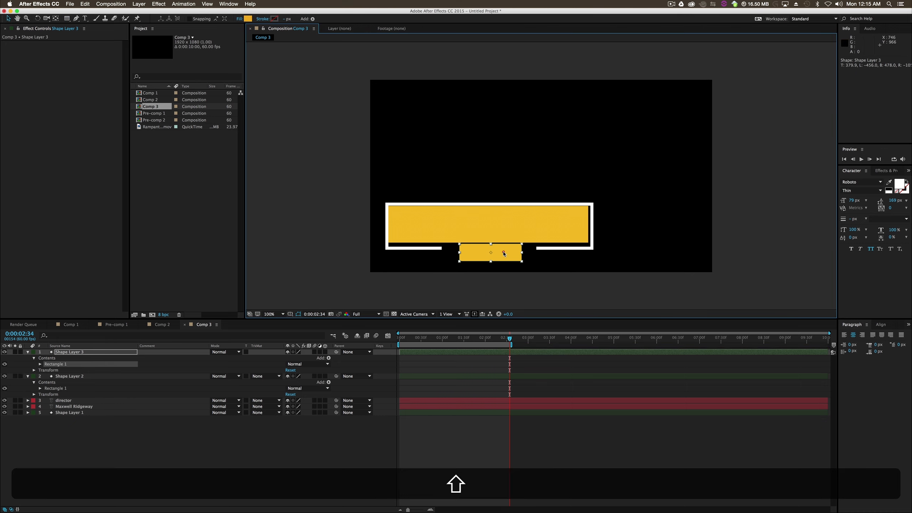
drag(522, 252, 506, 252)
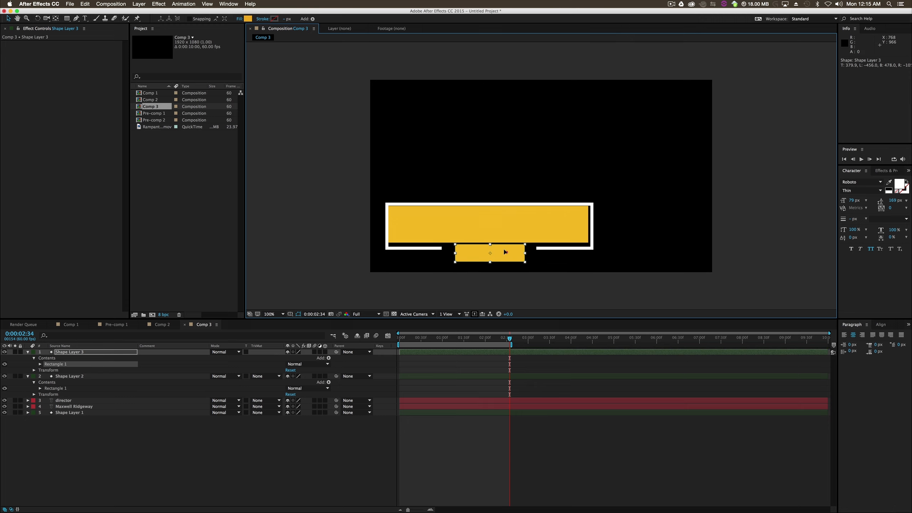
key(shift+Up)
click(513, 297)
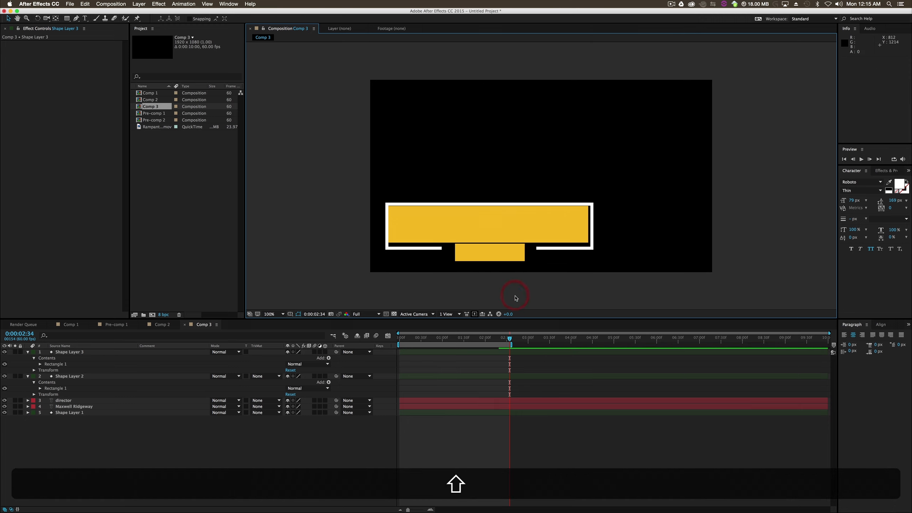
- Narrow the large rectangle slightly on both sides and move it down 10 px inside the outline
click(467, 224)
drag(389, 224, 392, 225)
drag(477, 227, 477, 229)
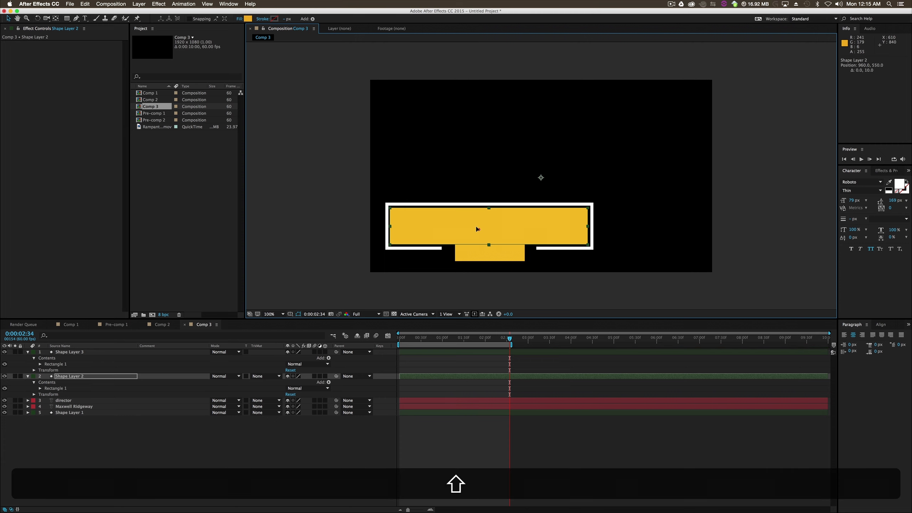
- Move the large rectangle's layer directly above the name text layer in the layer stack
click(77, 377)
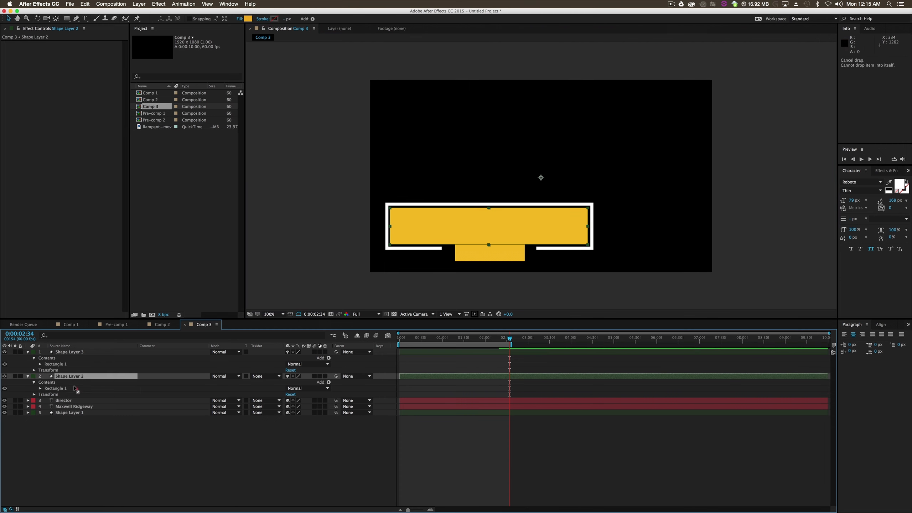
click(86, 429)
drag(80, 376, 76, 406)
- Set Alpha track mattes on the "director" and name text layers using the rectangles above them, and collapse the rectangle layers
click(77, 375)
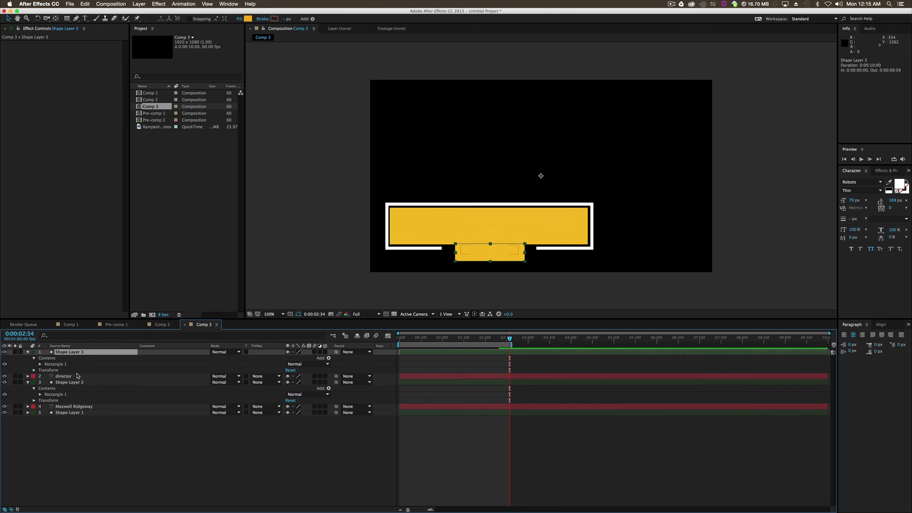
click(265, 376)
click(277, 392)
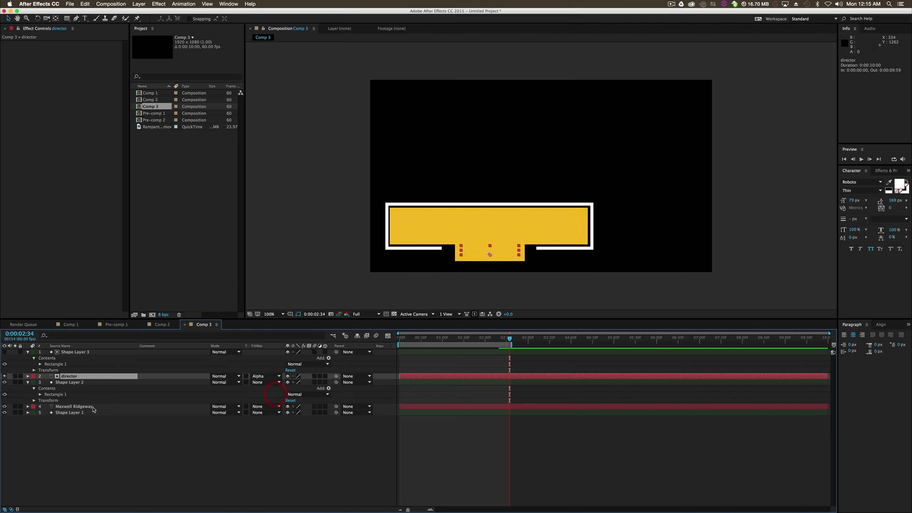
click(93, 406)
click(255, 410)
click(287, 424)
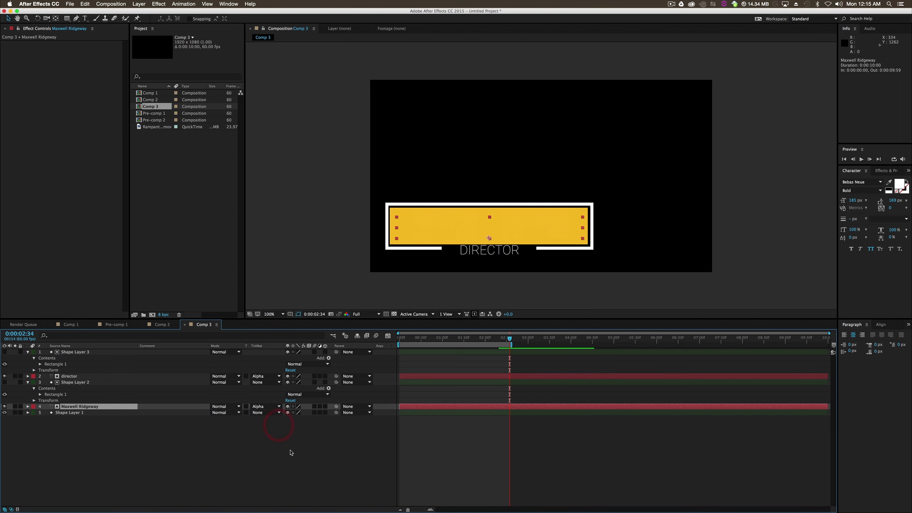
click(28, 352)
click(28, 364)
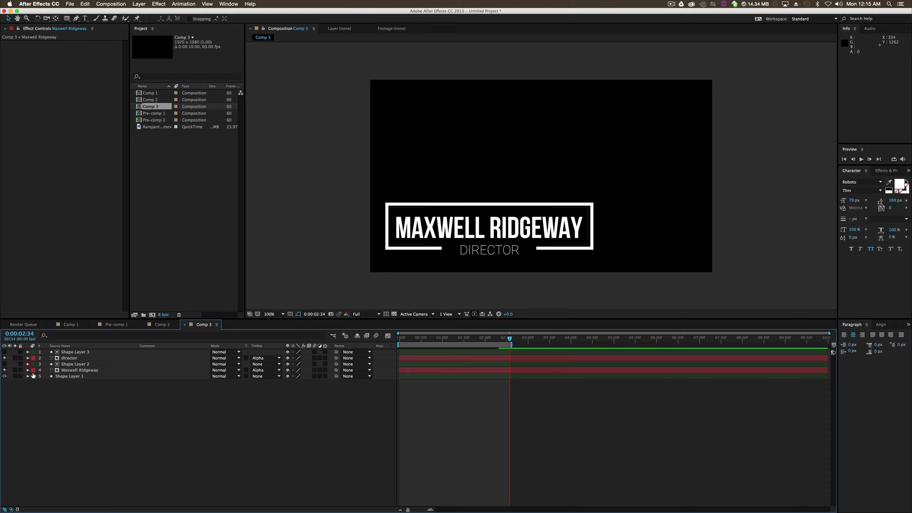
- Reveal the keyframed properties of all layers in the timeline
click(76, 358)
super+click(80, 370)
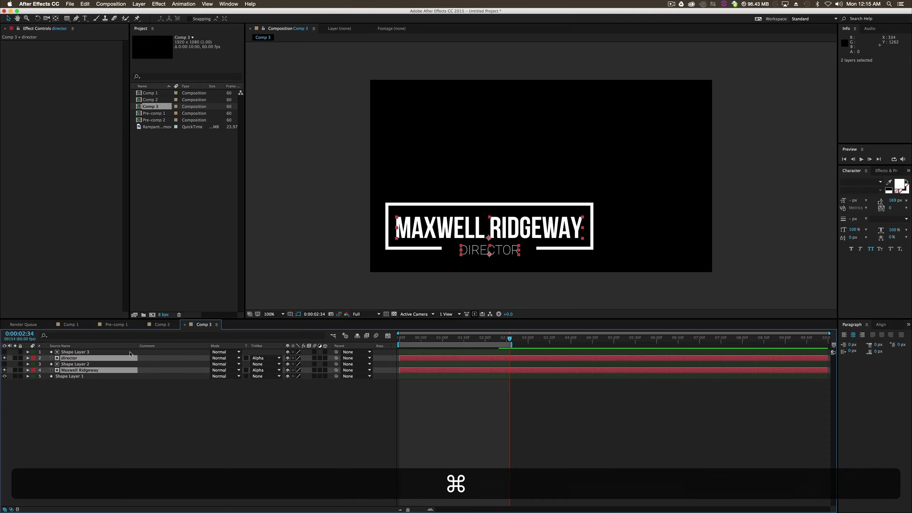
click(415, 419)
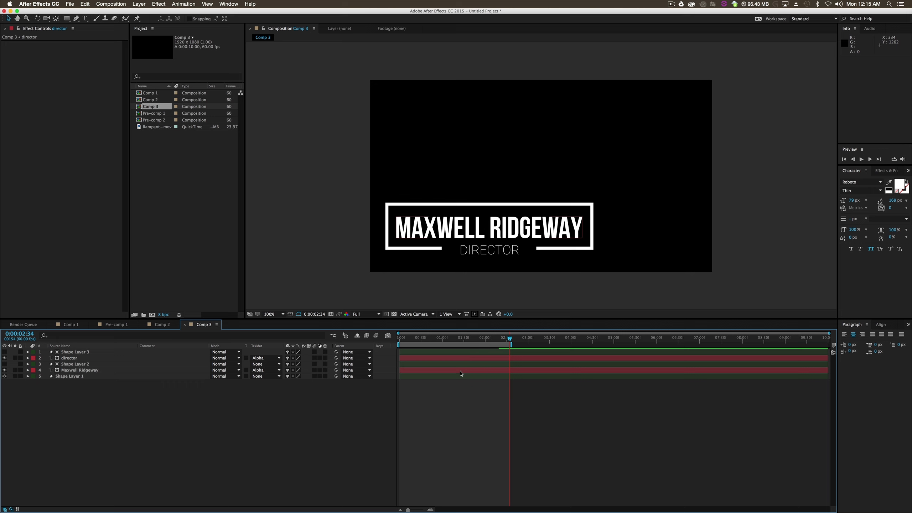
drag(105, 342, 143, 395)
key(u)
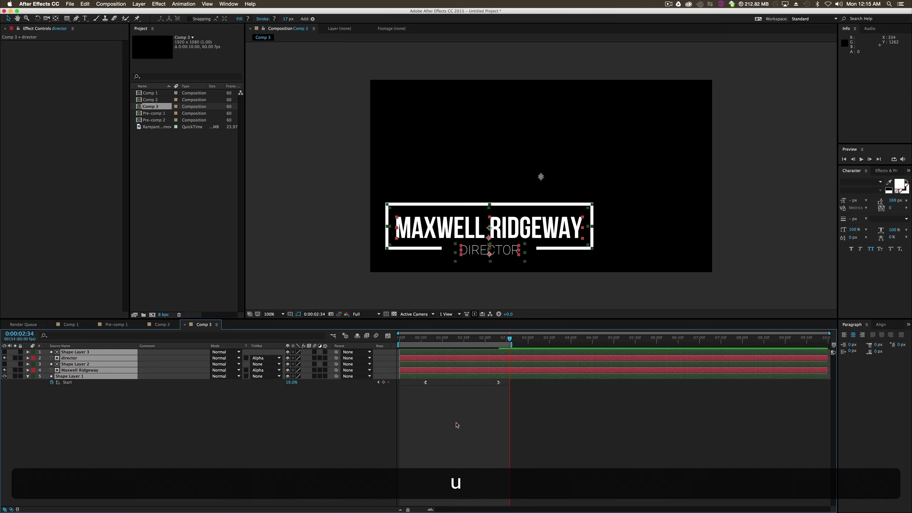
click(456, 426)
- Set Position keyframes on both the "director" and name text layers at 0:00:03:23
drag(509, 339, 464, 351)
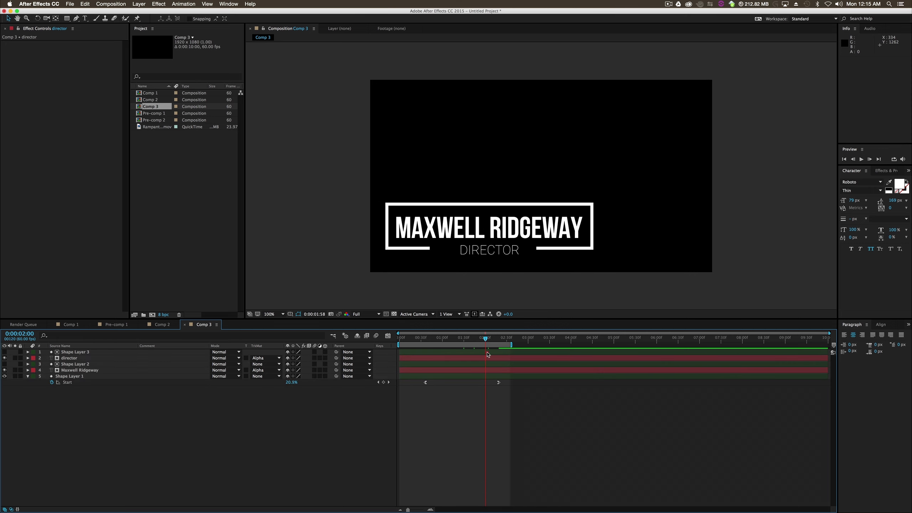
click(82, 370)
drag(543, 347, 546, 346)
click(76, 358)
super+click(80, 370)
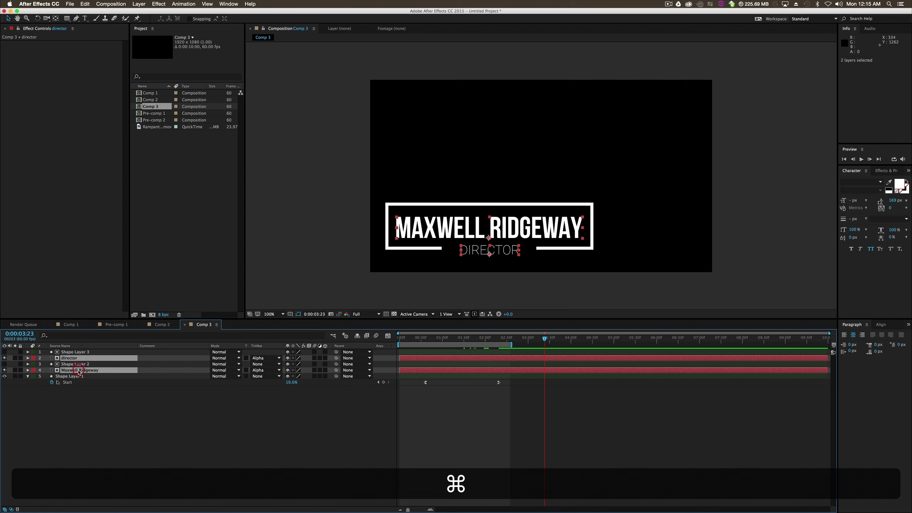
key(super+p)
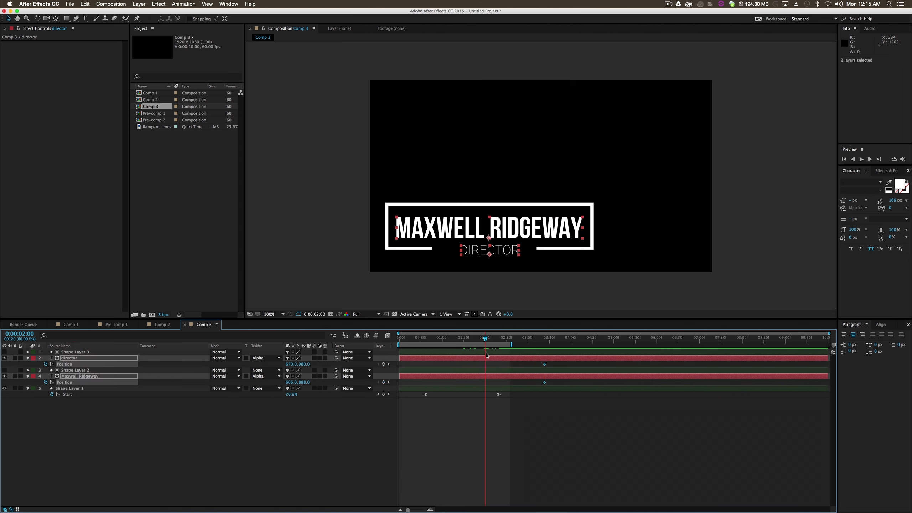
- At 0:00:02:00, move the name text down 168 px and the "director" text up 88 px, out of their mattes
drag(502, 235, 506, 260)
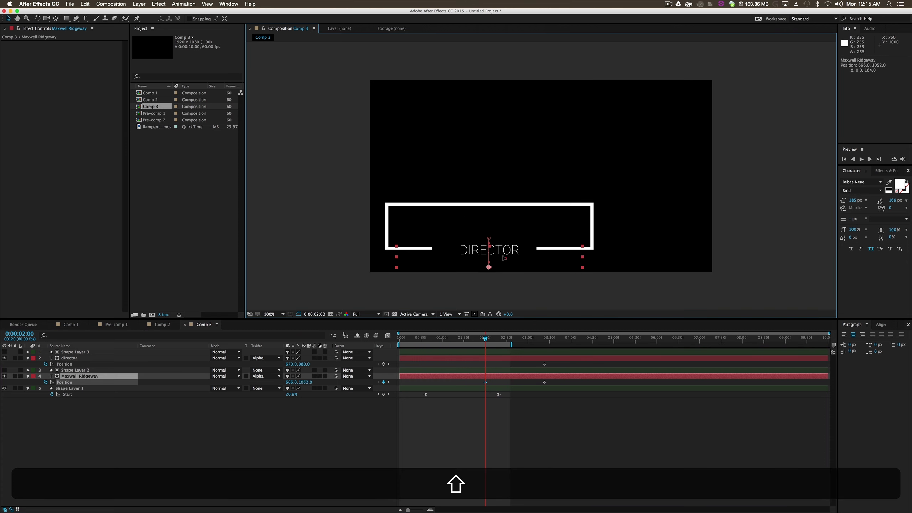
click(520, 358)
drag(505, 252, 504, 237)
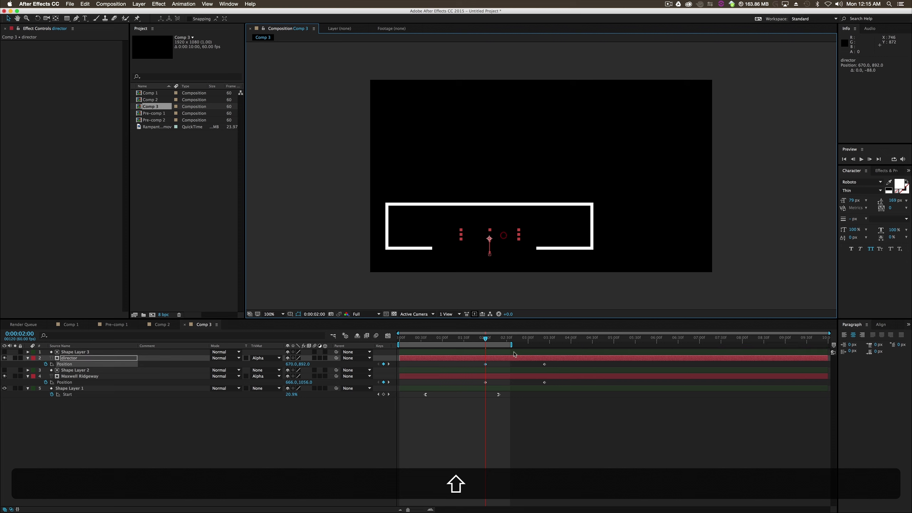
- Shift the "director" layer slightly later in time and apply Easy Ease Out to both text layers' first Position keyframes
click(526, 405)
drag(504, 359, 480, 389)
right_click(485, 384)
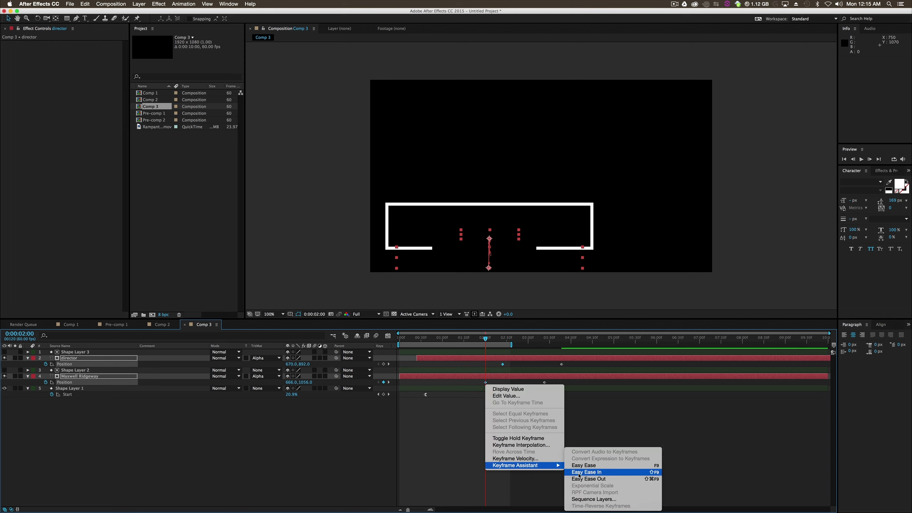
click(580, 479)
- Apply Easy Ease In to the last Position keyframes of both text layers
drag(574, 362, 542, 385)
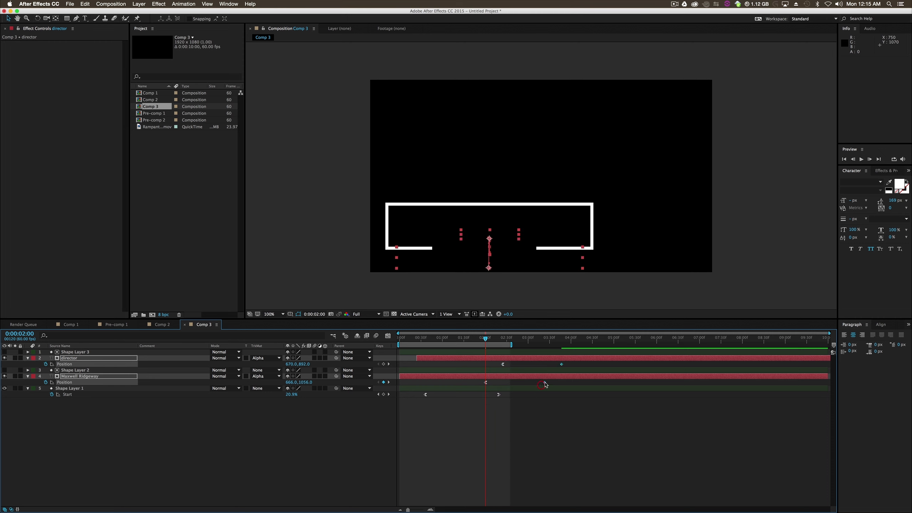
right_click(545, 383)
mouse_move(579, 464)
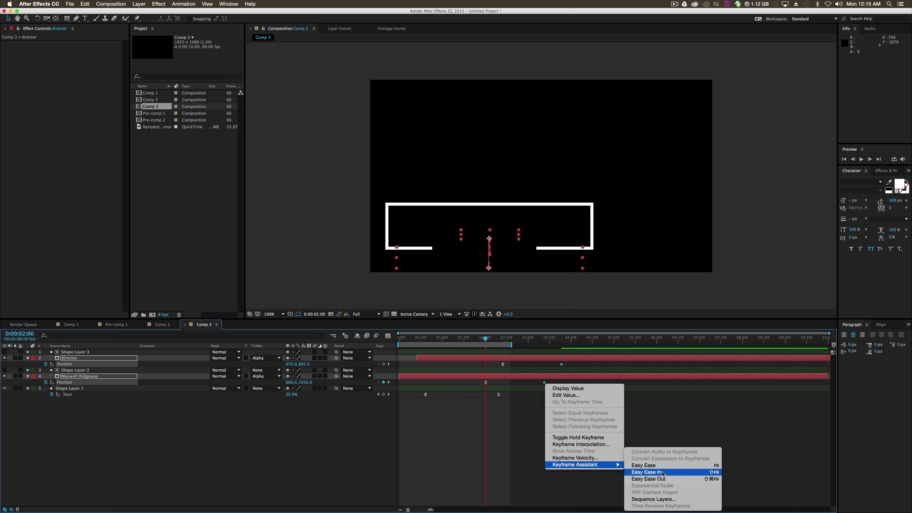
click(663, 472)
- Strengthen the easing at both ends of the text layers' Position speed curves in the graph editor, and close it
drag(576, 361, 485, 385)
click(532, 338)
click(389, 335)
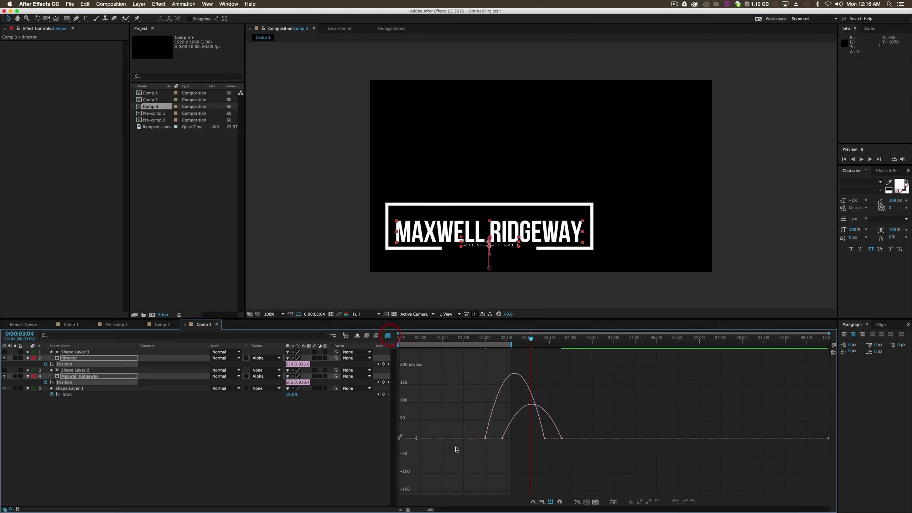
click(486, 438)
drag(495, 438, 543, 438)
click(511, 422)
click(388, 335)
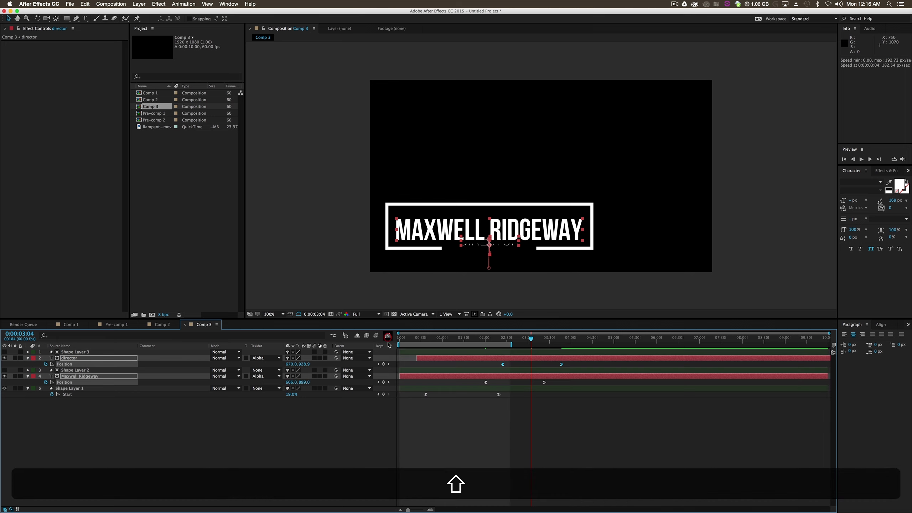
- Extend the end of the work area to 0:00:04:14
drag(510, 345, 582, 345)
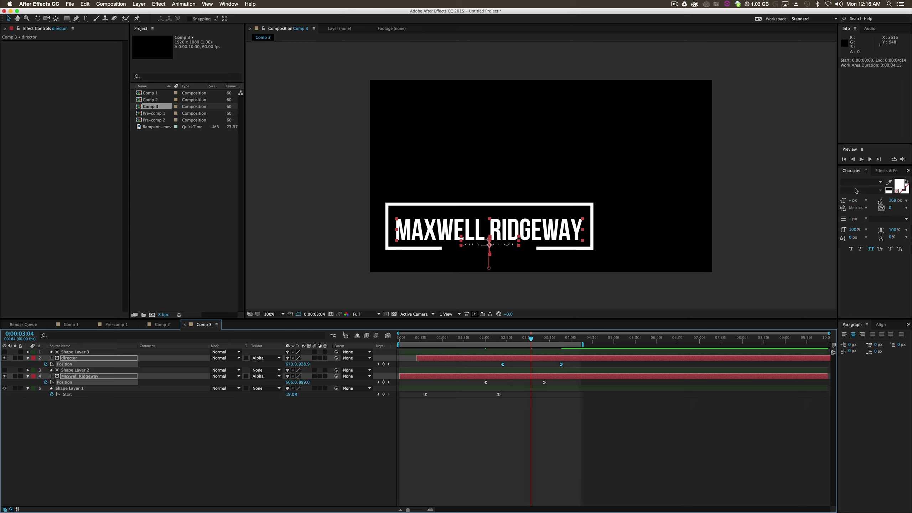
- Preview the animation and shift the "director" layer slightly later in time
click(860, 161)
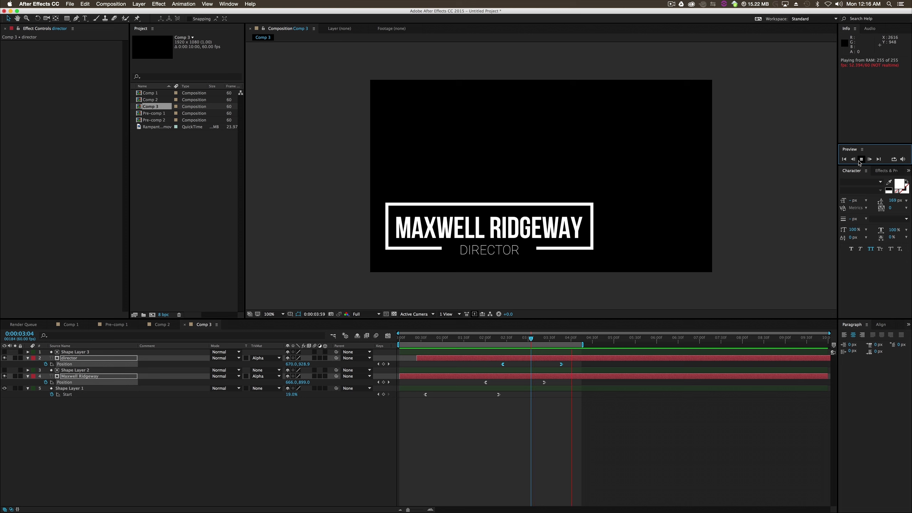
key(space)
click(507, 448)
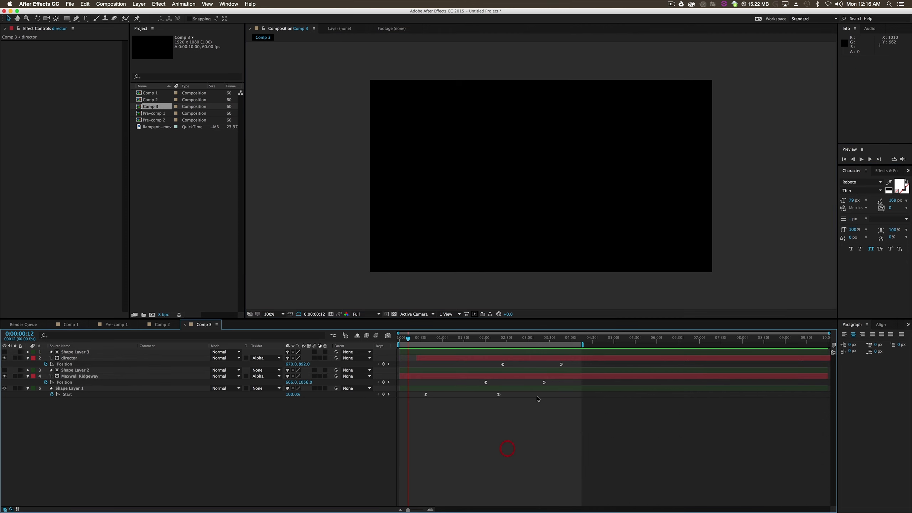
drag(542, 360, 547, 360)
click(512, 415)
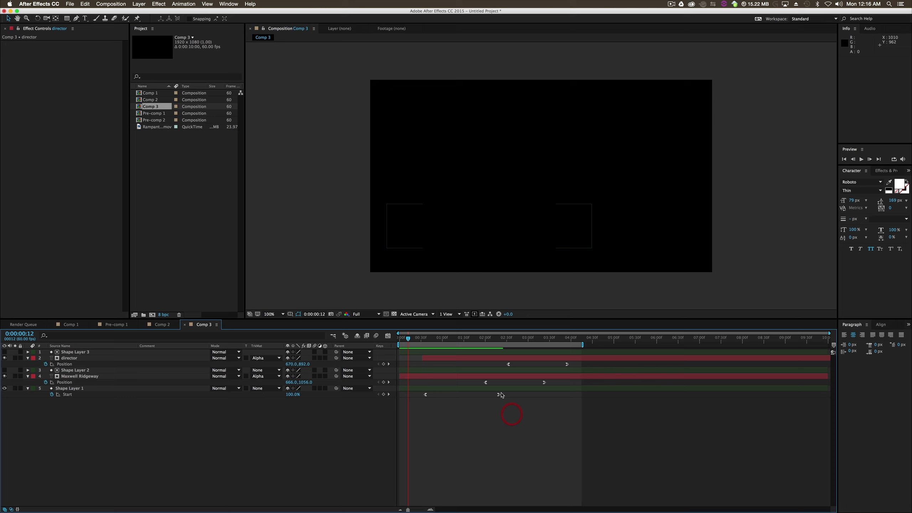
- Try moving Shape Layer 1's last Start keyframe out to 0:00:06:46 and preview the outline's draw-on
drag(498, 395, 504, 394)
drag(591, 366, 689, 366)
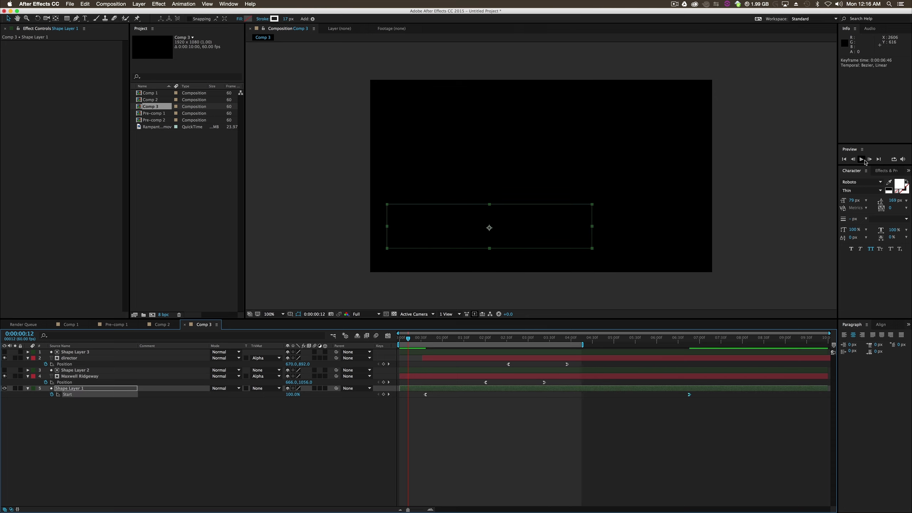
click(864, 161)
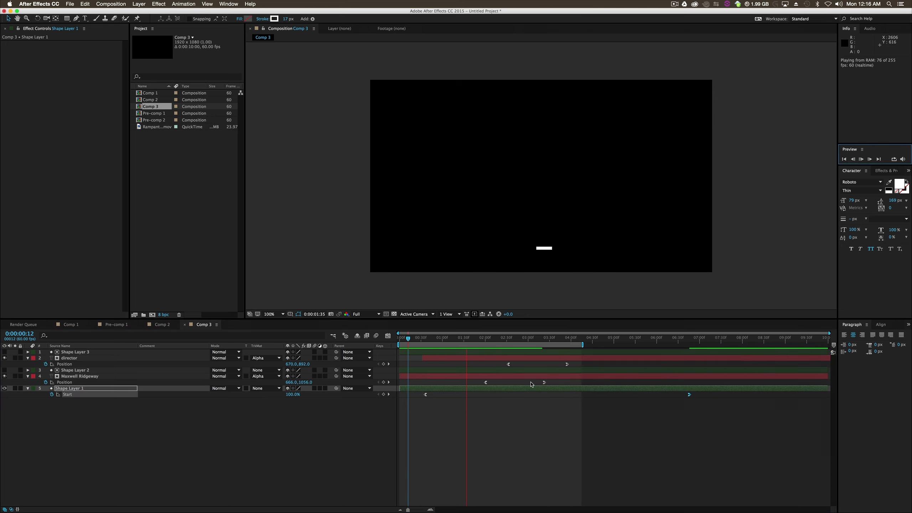
key(space)
- Move Shape Layer 1's last Start keyframe to 0:00:04:12 and preview the timing against the text layers
click(648, 441)
drag(689, 394, 579, 395)
key(space)
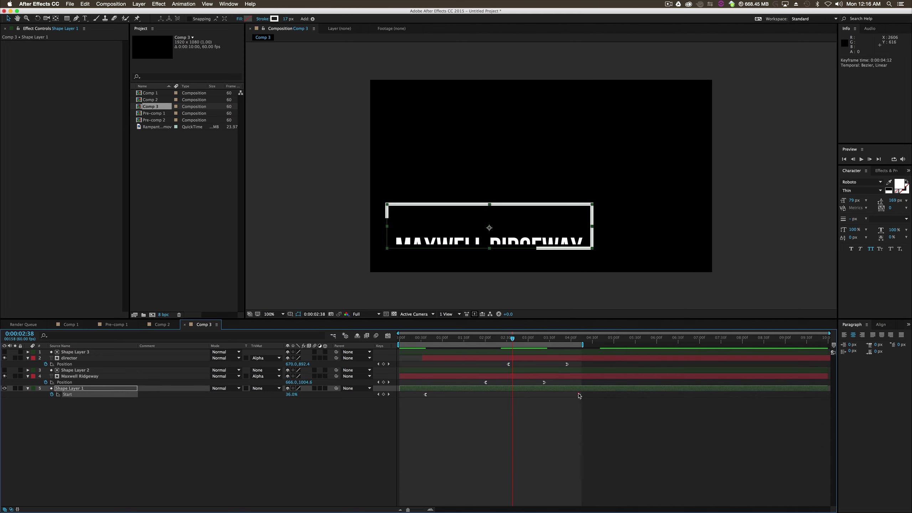
click(576, 423)
click(862, 159)
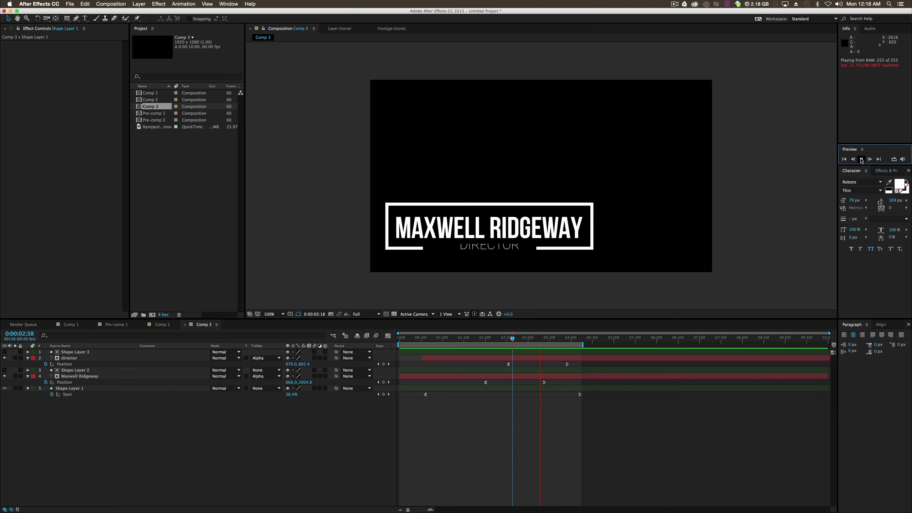
key(space)
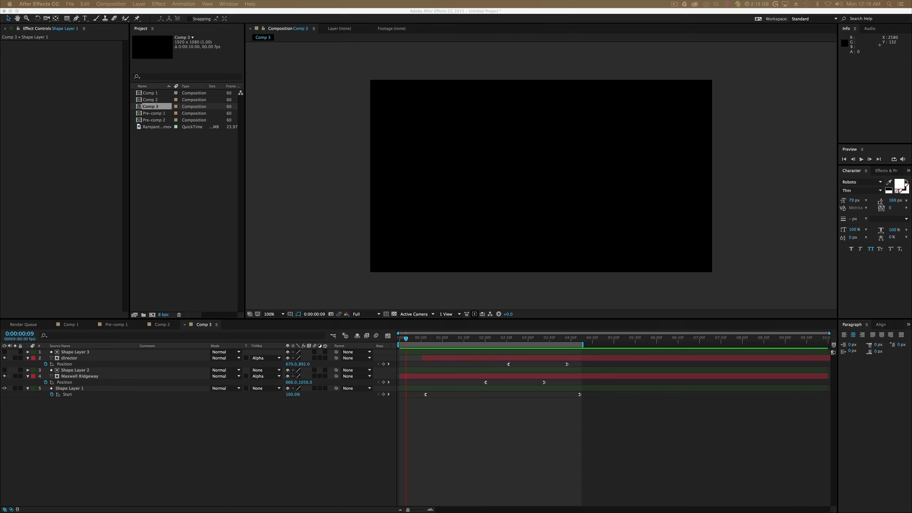
- Switch to QuickTime Player, examine the lower third animations in the reference video 844351.mp4, and close it
drag(911, 117, 408, 88)
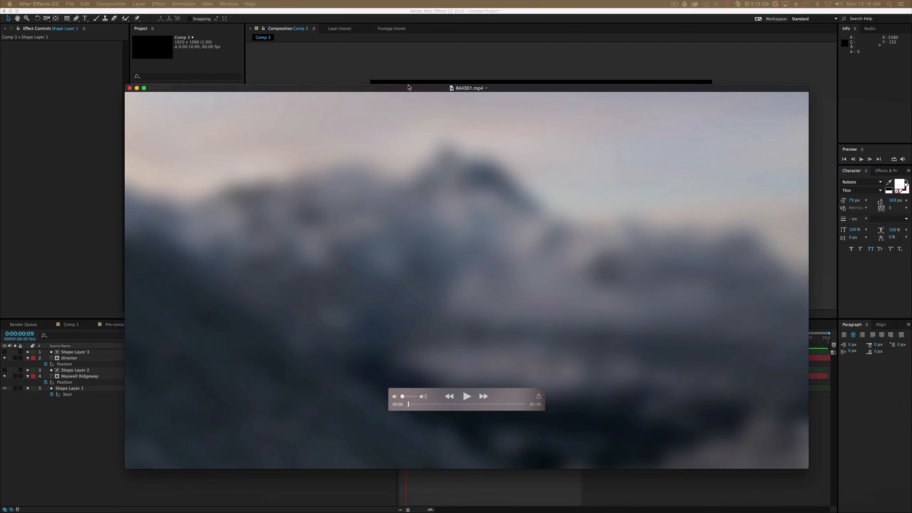
drag(408, 404, 451, 412)
click(466, 396)
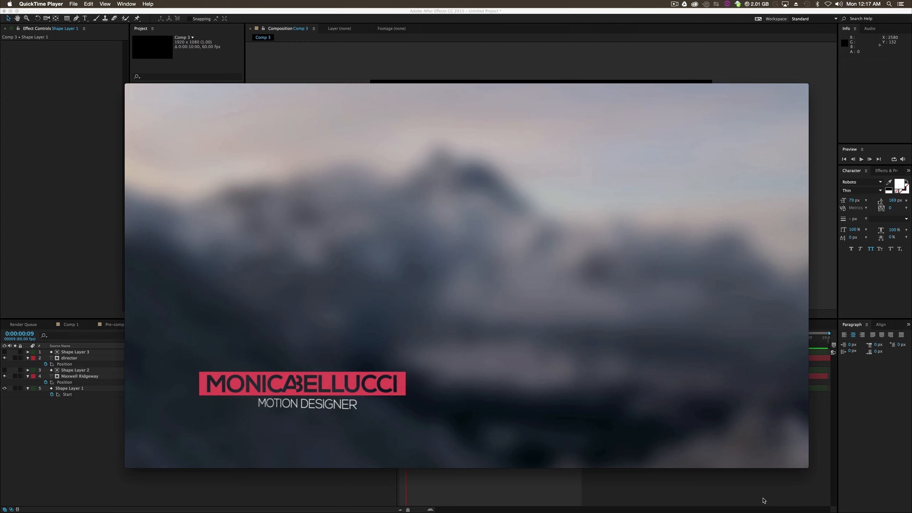
key(space)
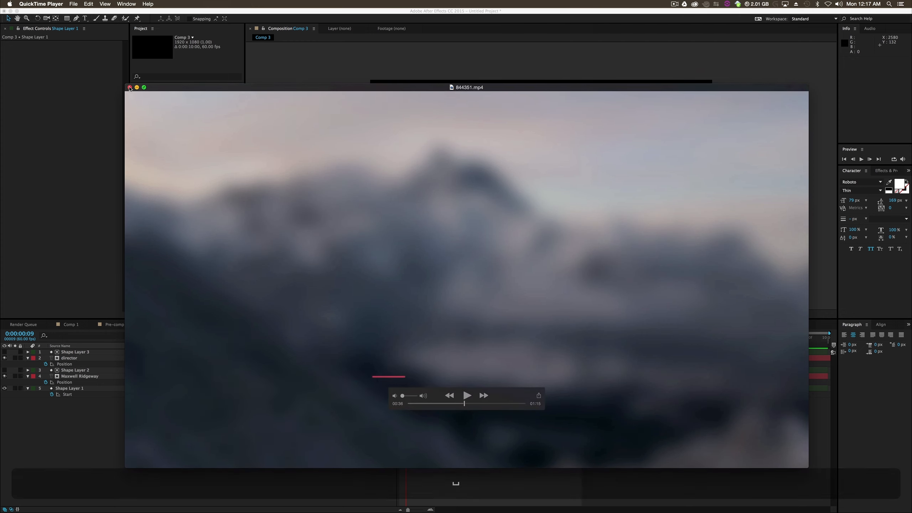
click(129, 88)
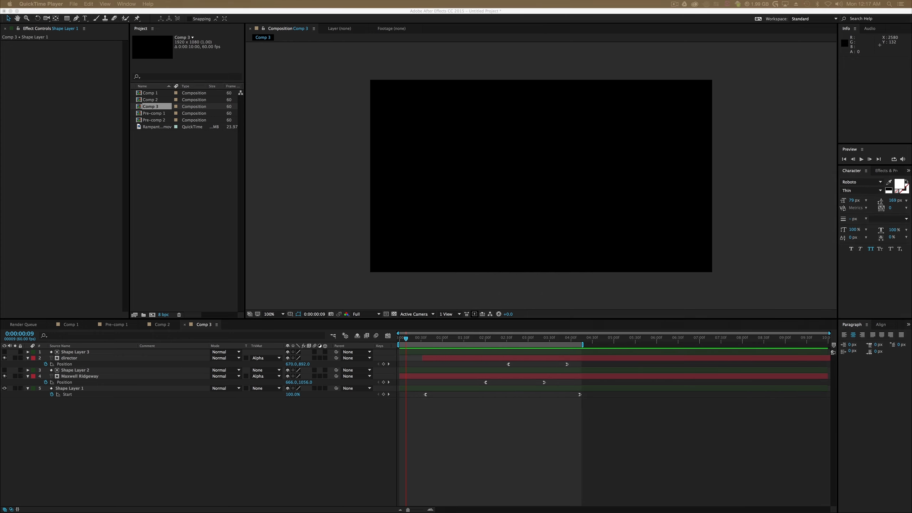
drag(513, 130, 496, 87)
drag(424, 402, 452, 404)
click(106, 85)
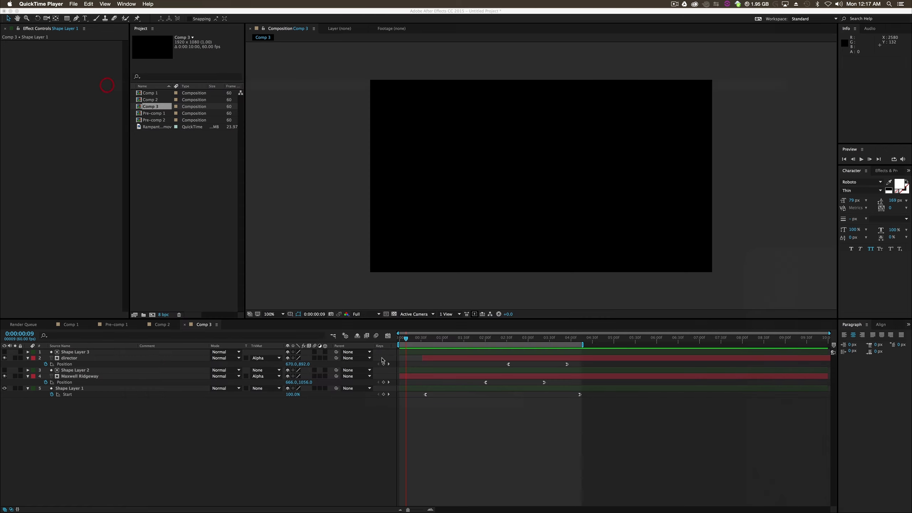
- Extend the end of Comp 3's work area to 0:00:04:47 and scrub through the lower third animation
click(409, 340)
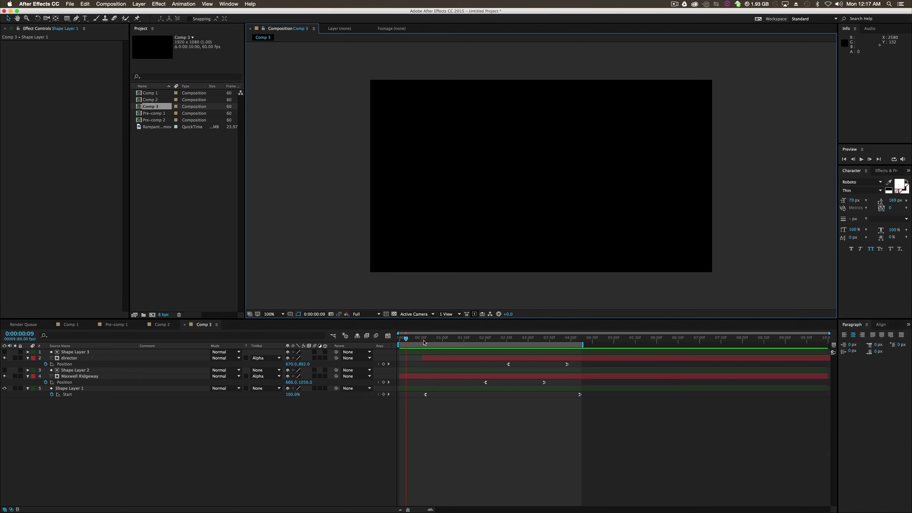
drag(409, 342, 408, 373)
drag(582, 344, 606, 345)
drag(462, 344, 571, 361)
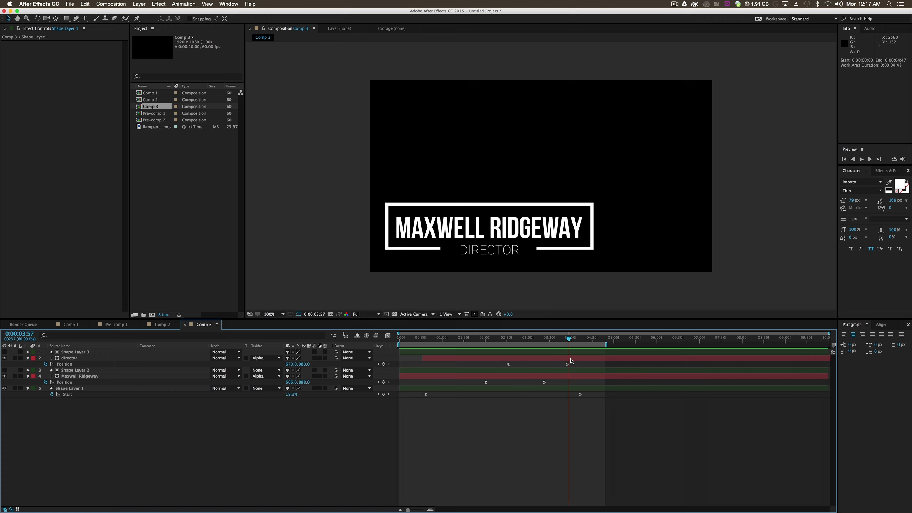
click(553, 421)
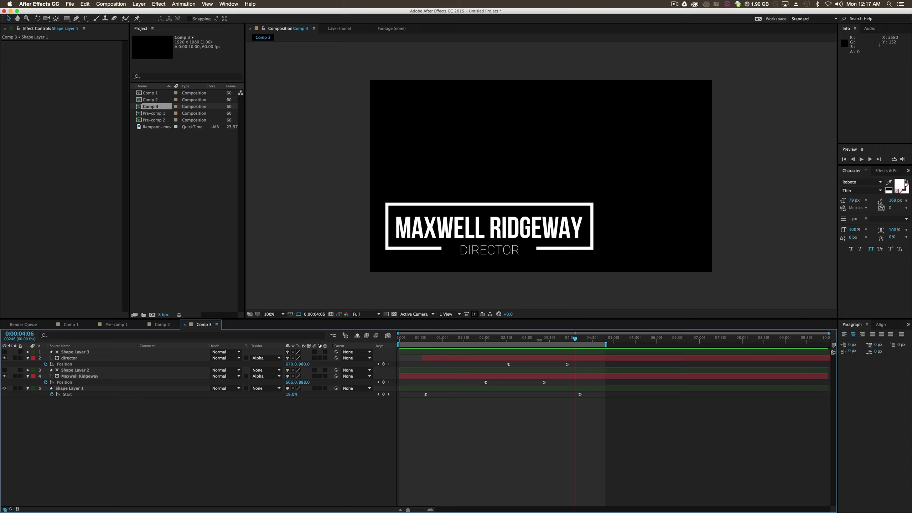
mouse_move(542, 341)
mouse_down()
mouse_move(427, 363)
mouse_move(504, 367)
mouse_up()
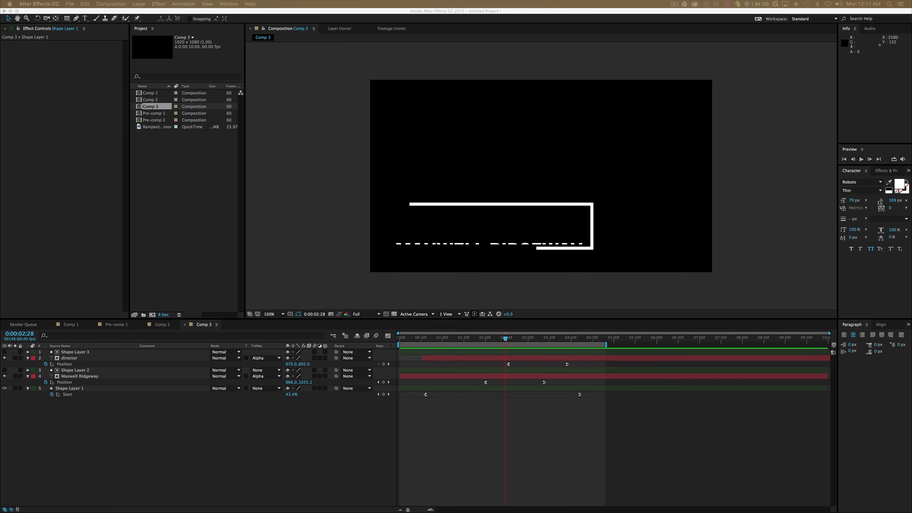
- Reopen the reference video 844351.mp4 in QuickTime Player and find the framed "Director" lower third for comparison
drag(911, 252, 549, 90)
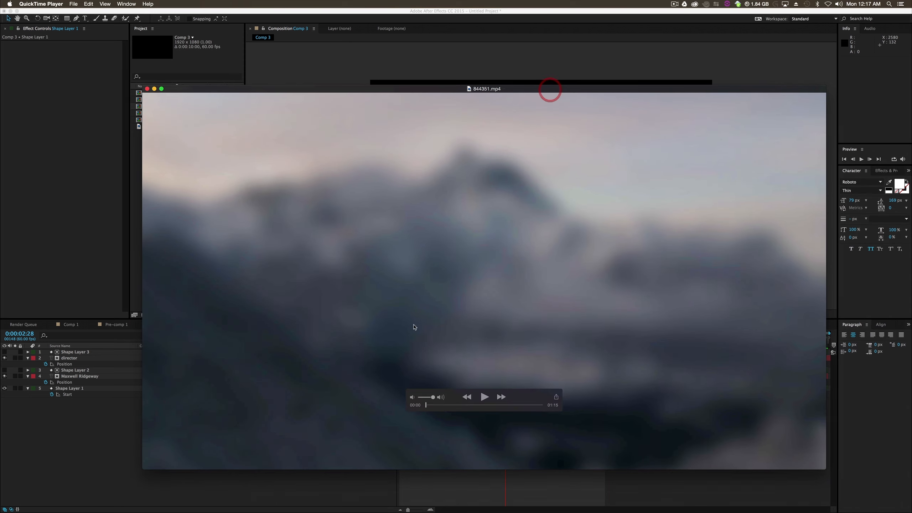
click(455, 405)
click(469, 406)
click(475, 405)
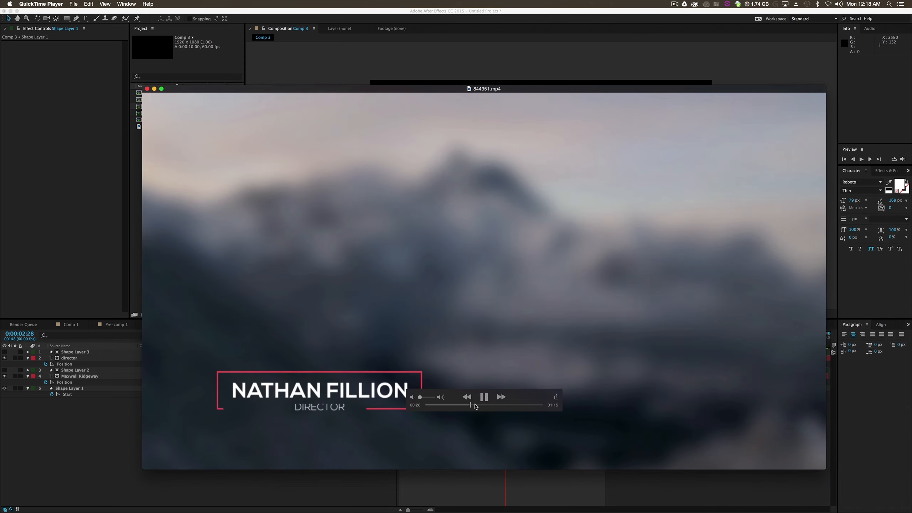